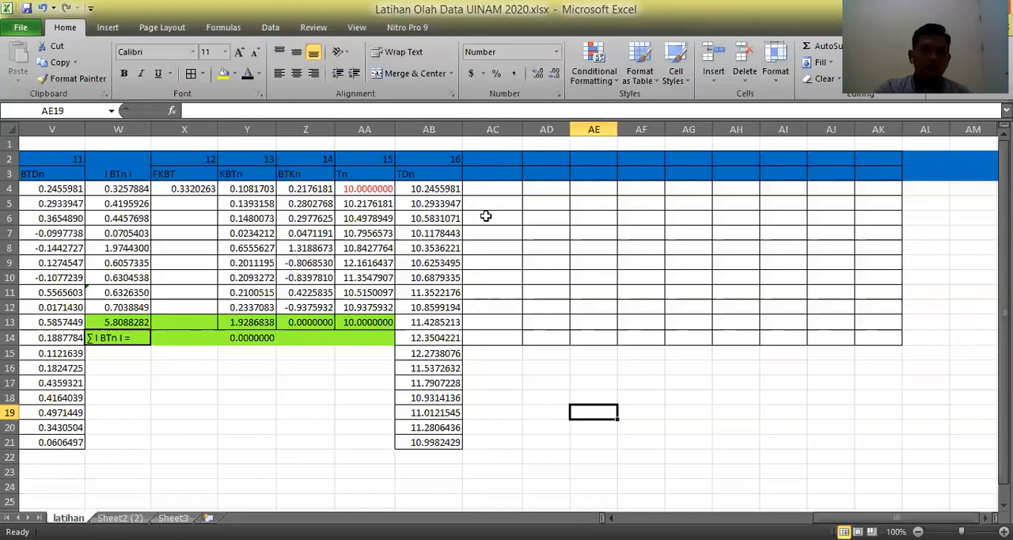
Head column AC with the number 17 in AC2 and the label Azn in AC3.
click(495, 163)
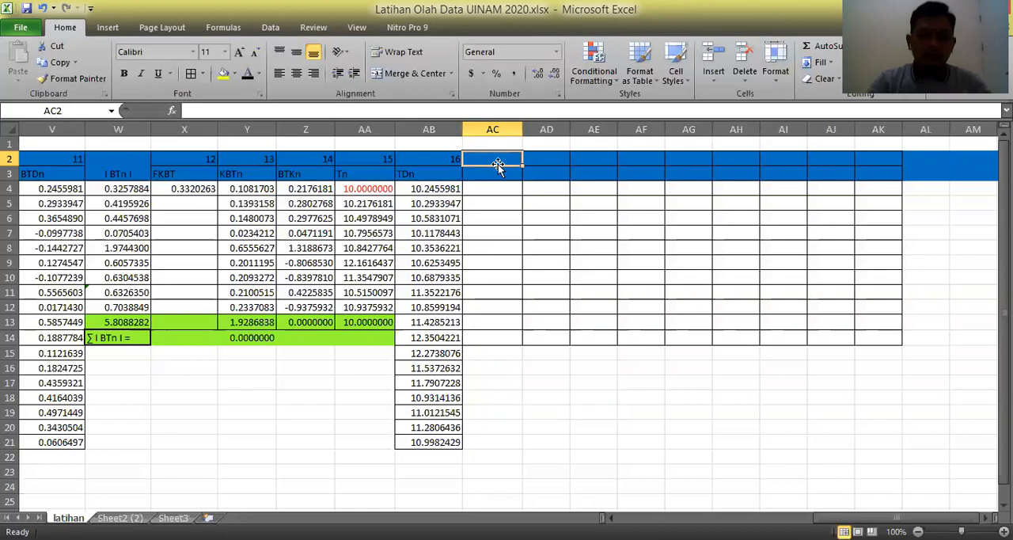
text(17)
key(Return)
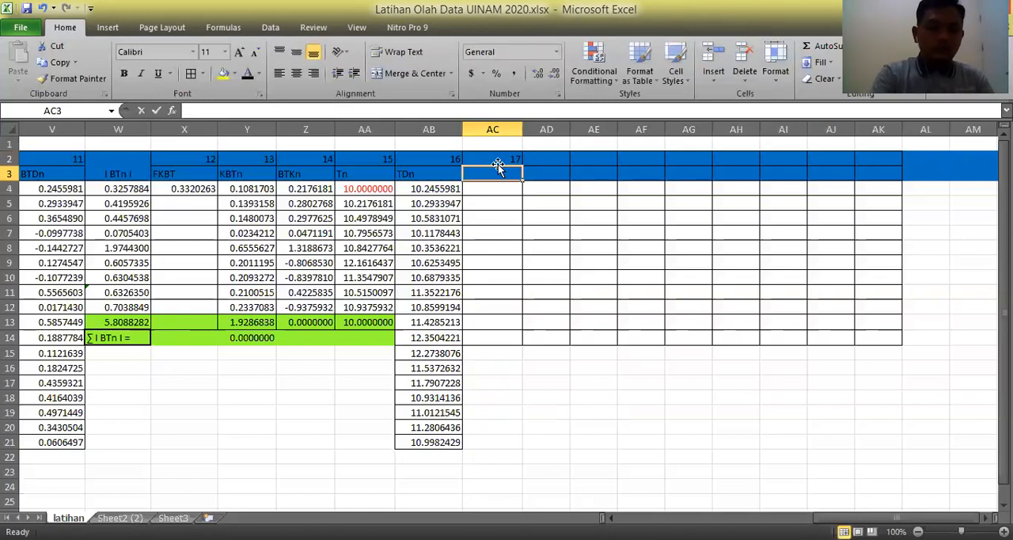
text(AZn)
key(Return)
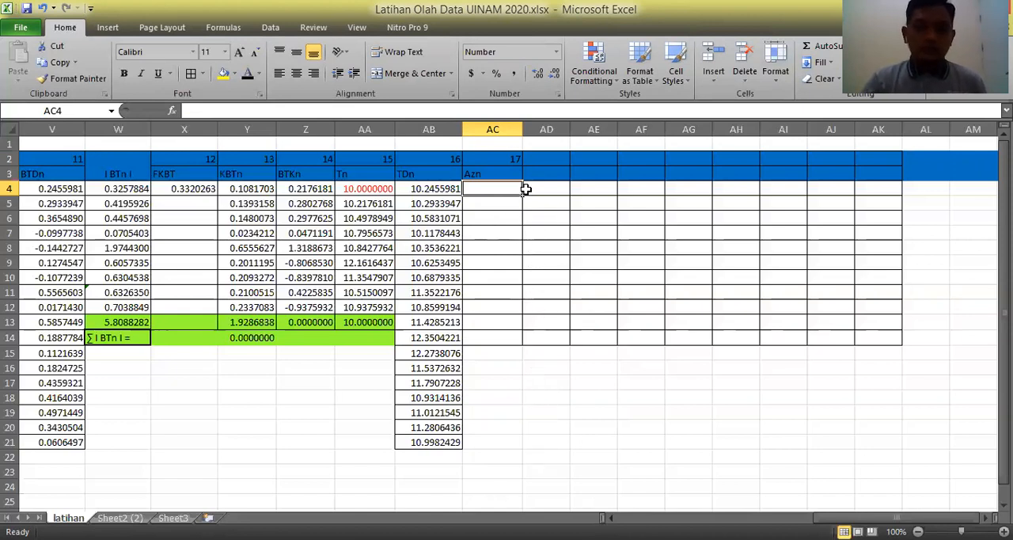
Enter the starting azimuth 195.5361111 in cell AC4.
text(195)
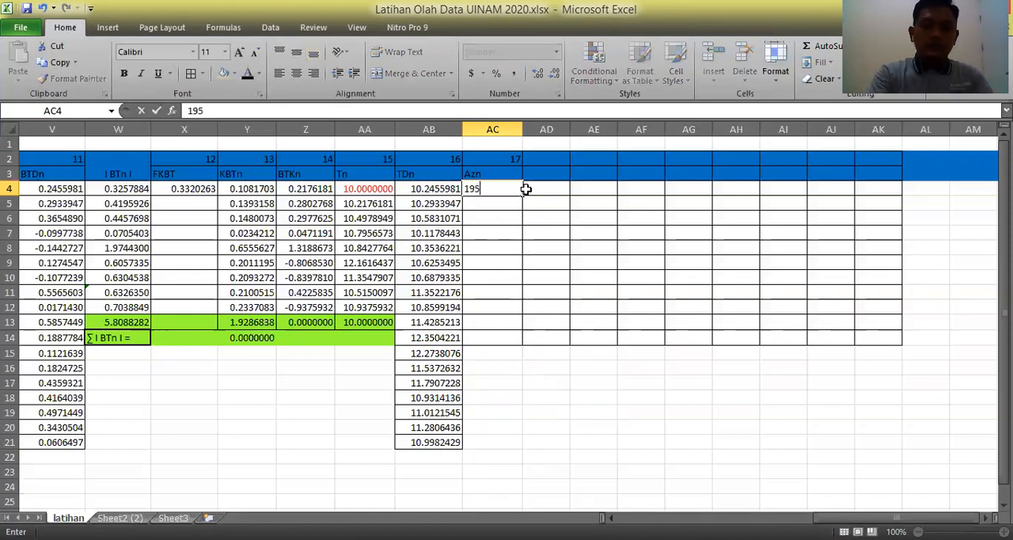
text(.5361111)
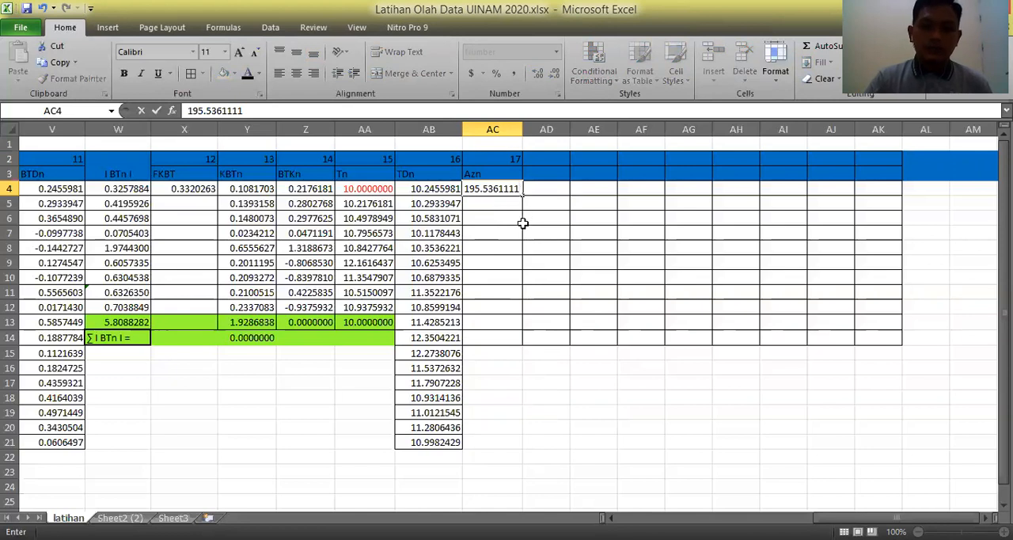
key(Return)
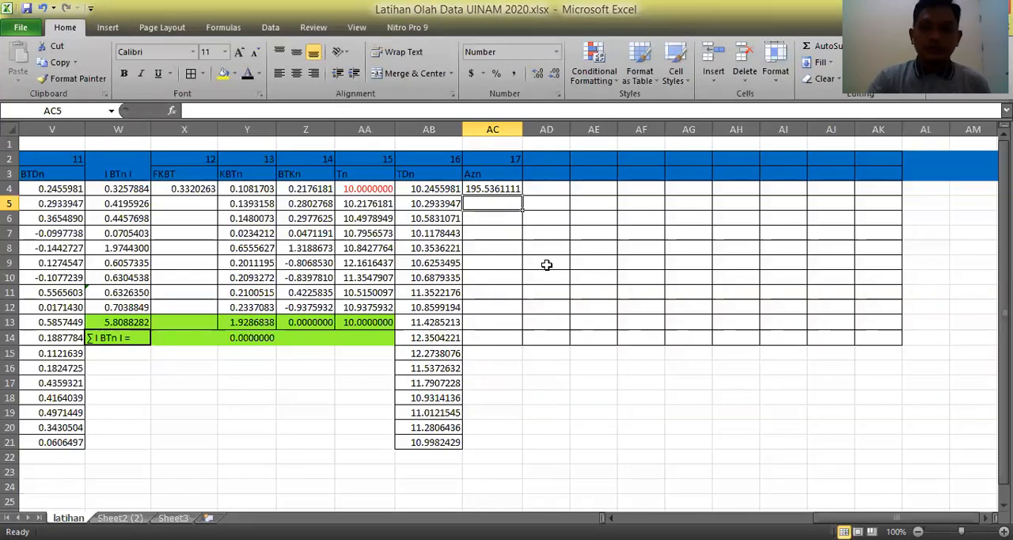
Calculate the second azimuth in AC5 with the formula =AC4-F5+180.
text(=)
click(502, 188)
text(-)
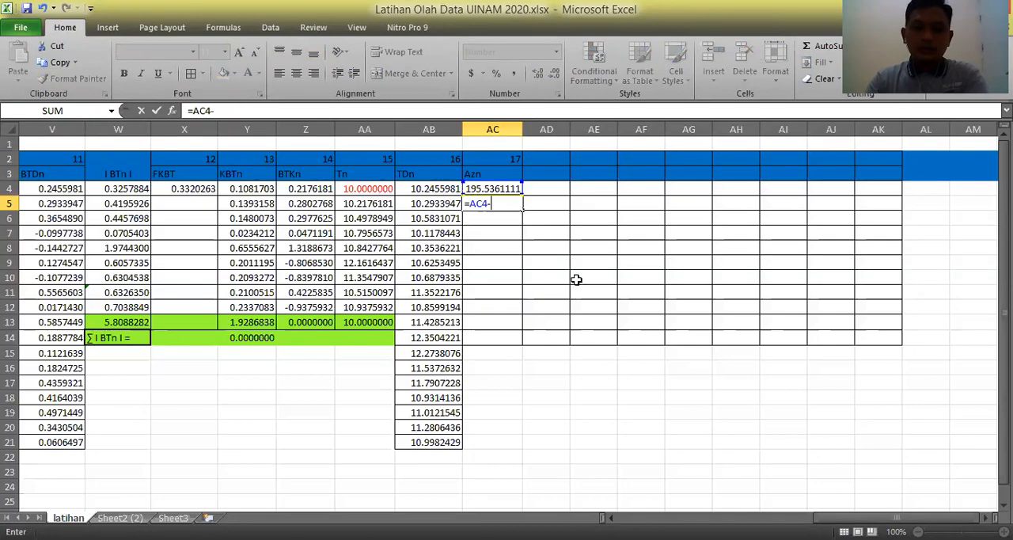
drag(819, 518, 649, 517)
click(188, 206)
text(+)
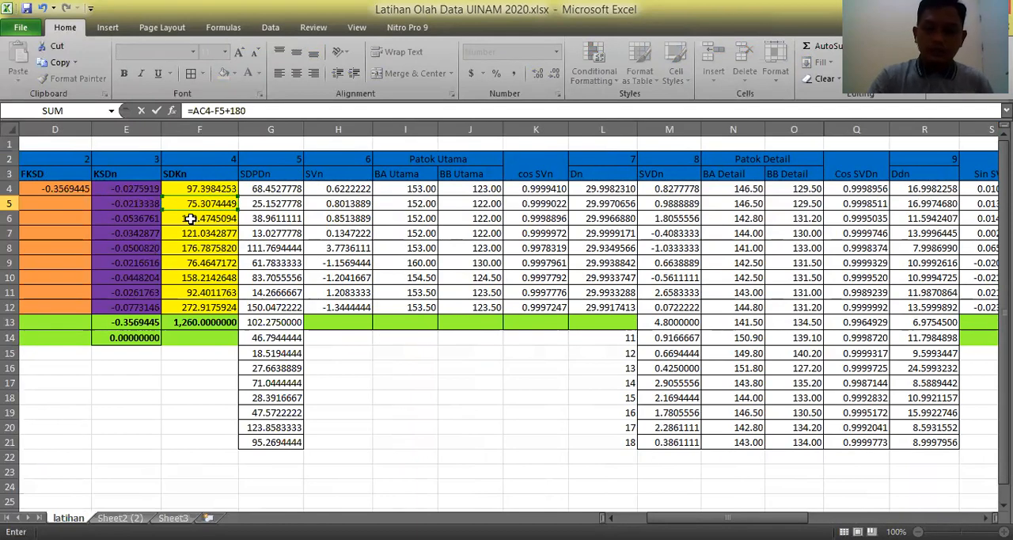
text(180)
key(Return)
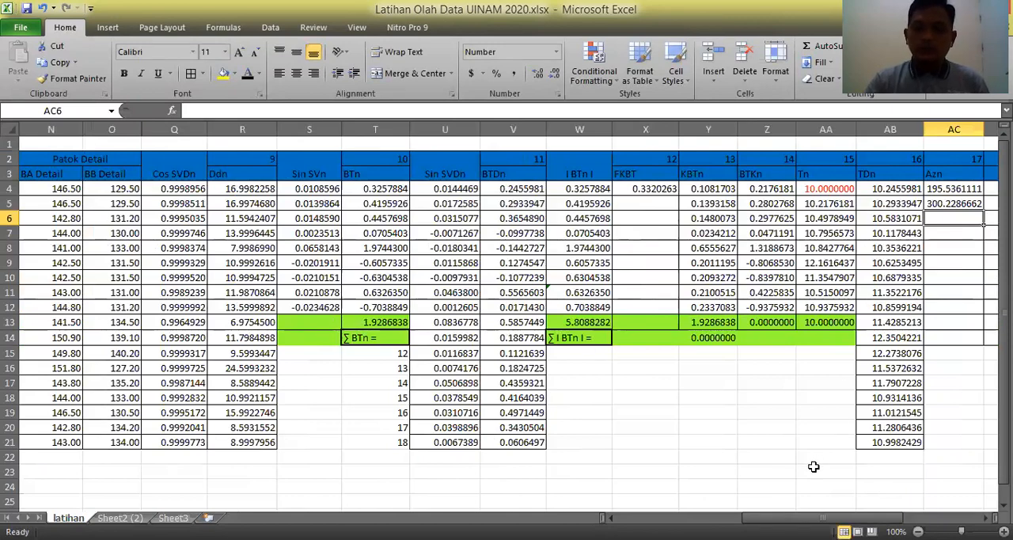
Copy the azimuth formula from AC5 down through AC12.
drag(823, 518, 859, 518)
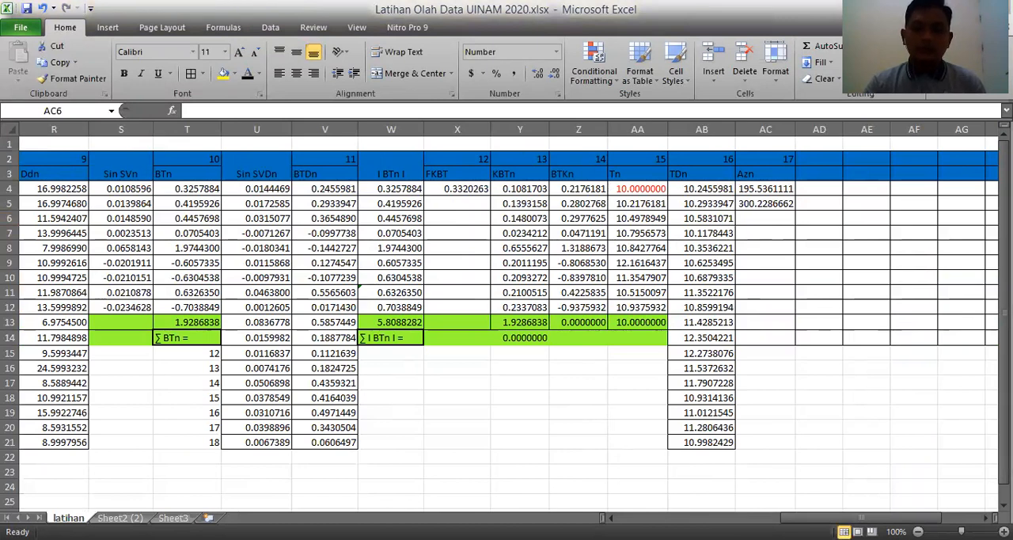
key(alt+Tab)
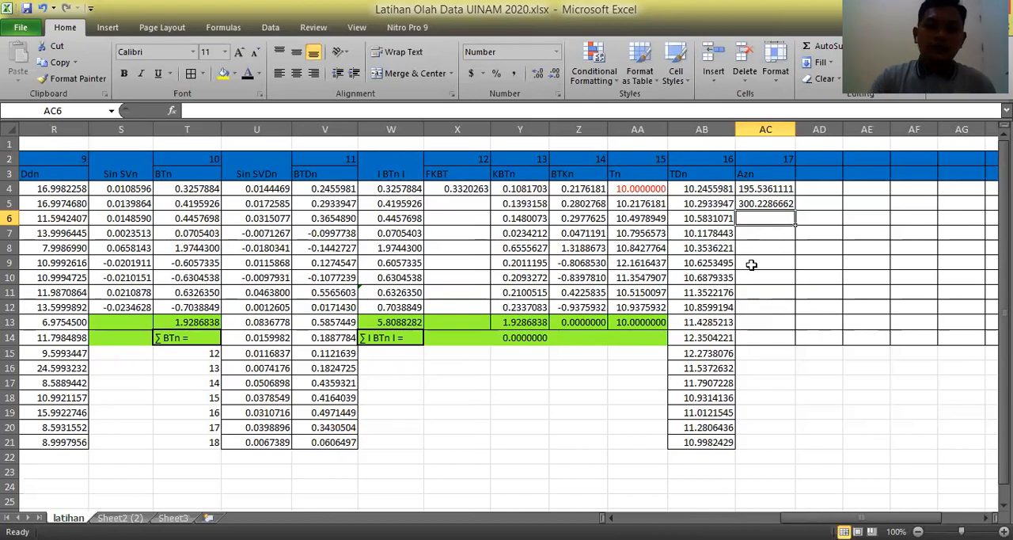
click(784, 204)
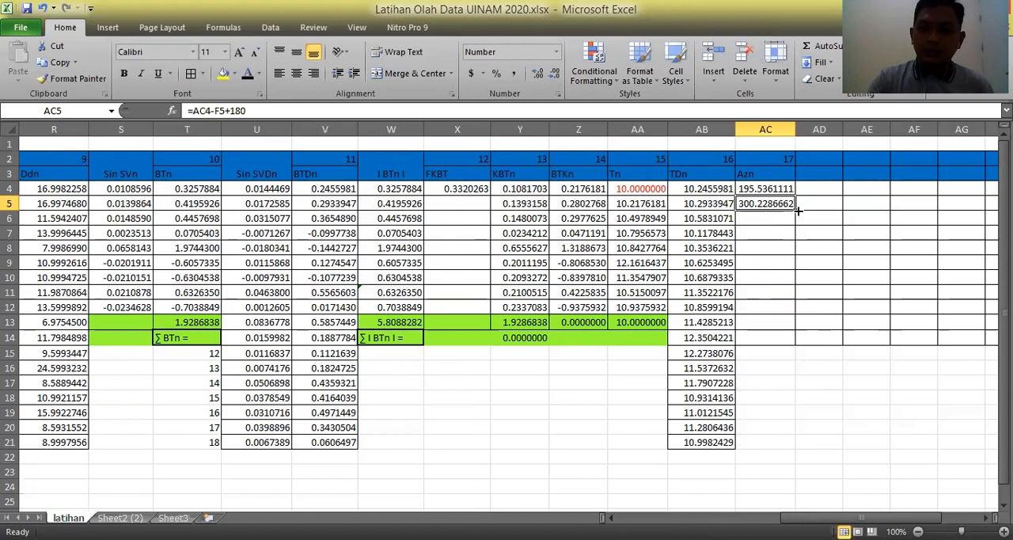
drag(794, 209, 794, 314)
click(831, 412)
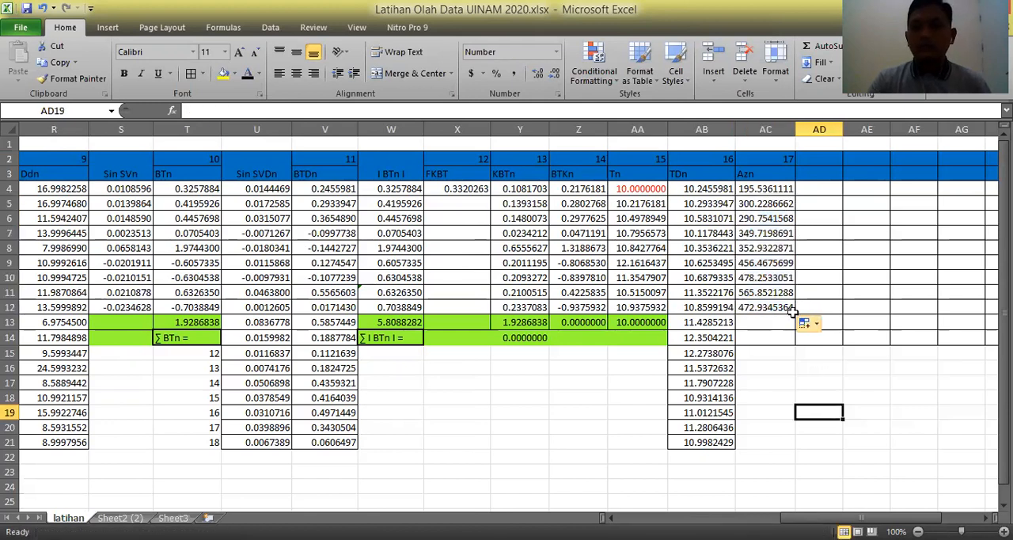
Fill cells AC13:AC14 with the same lime green as the other check rows.
click(769, 322)
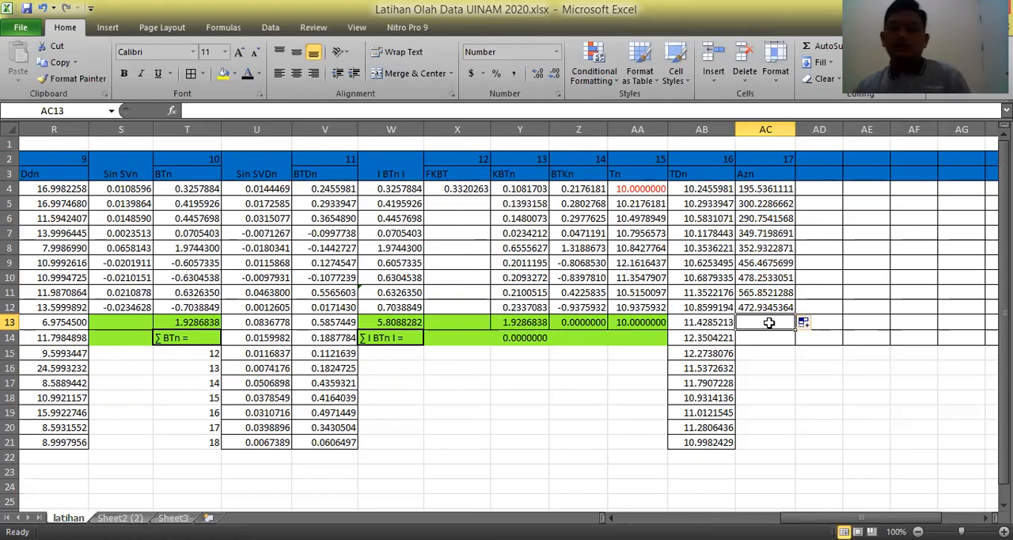
drag(768, 322, 780, 339)
click(235, 74)
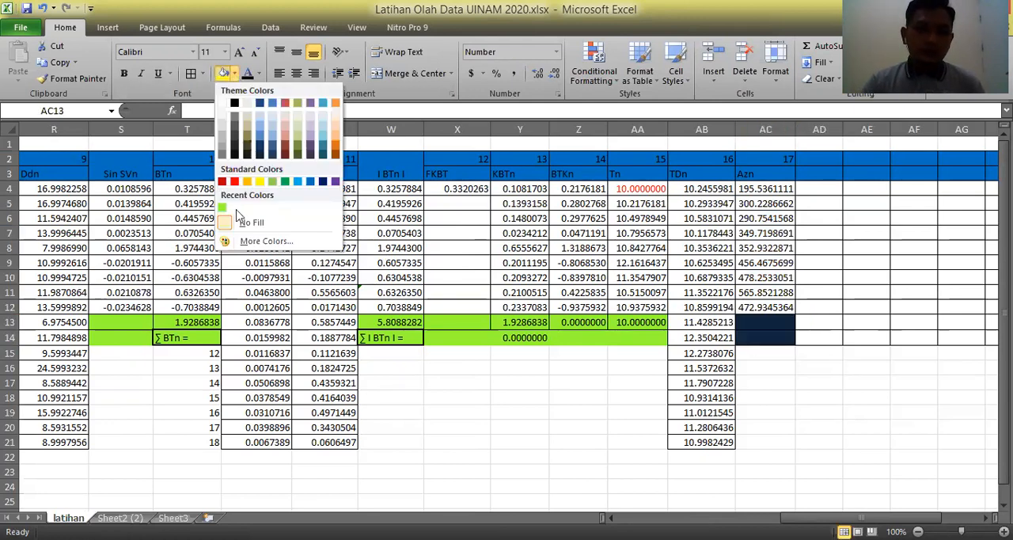
click(223, 209)
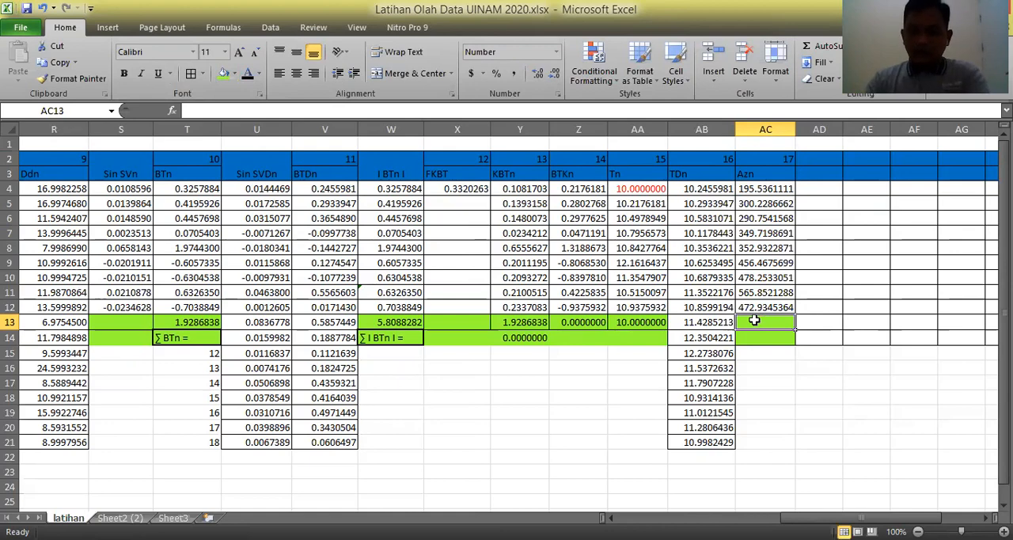
Calculate the closing azimuth in AC13 with the formula =AC12-F4+180.
text(=)
click(761, 307)
text(-)
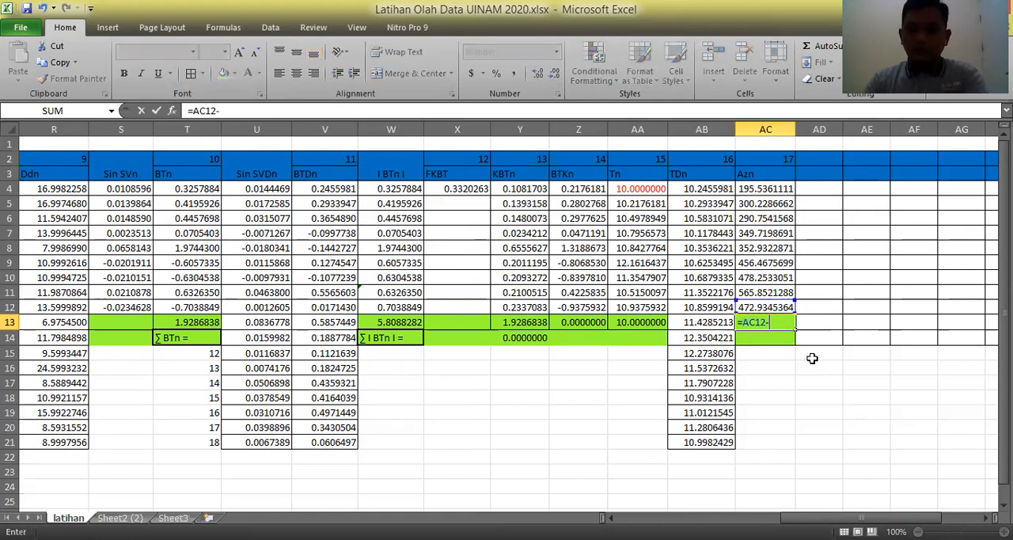
drag(856, 518, 708, 517)
click(332, 188)
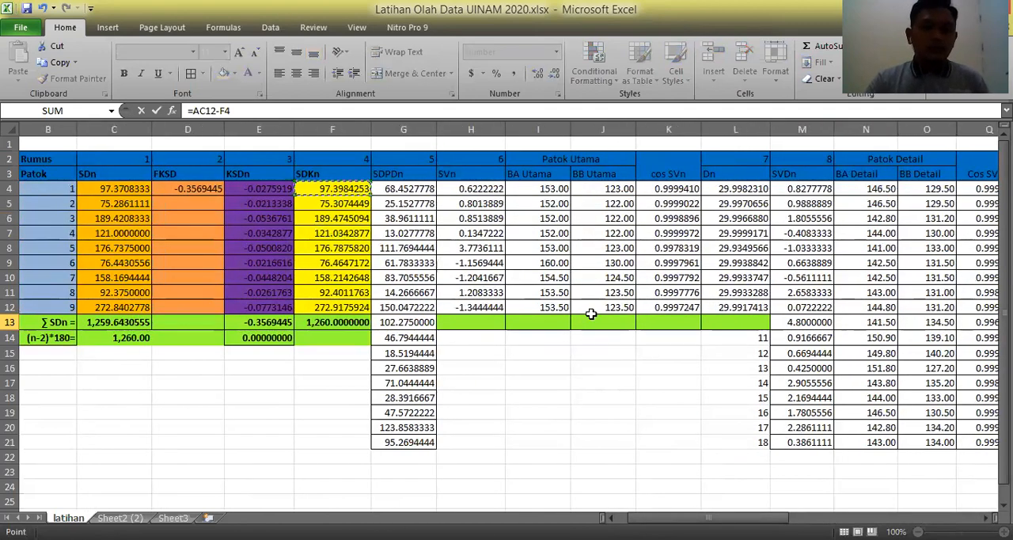
text(+180)
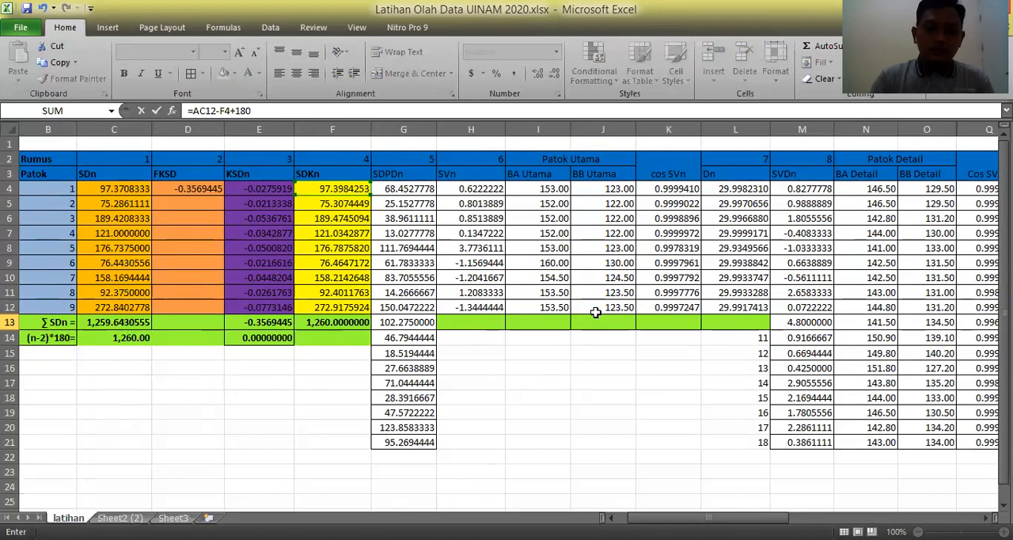
key(Return)
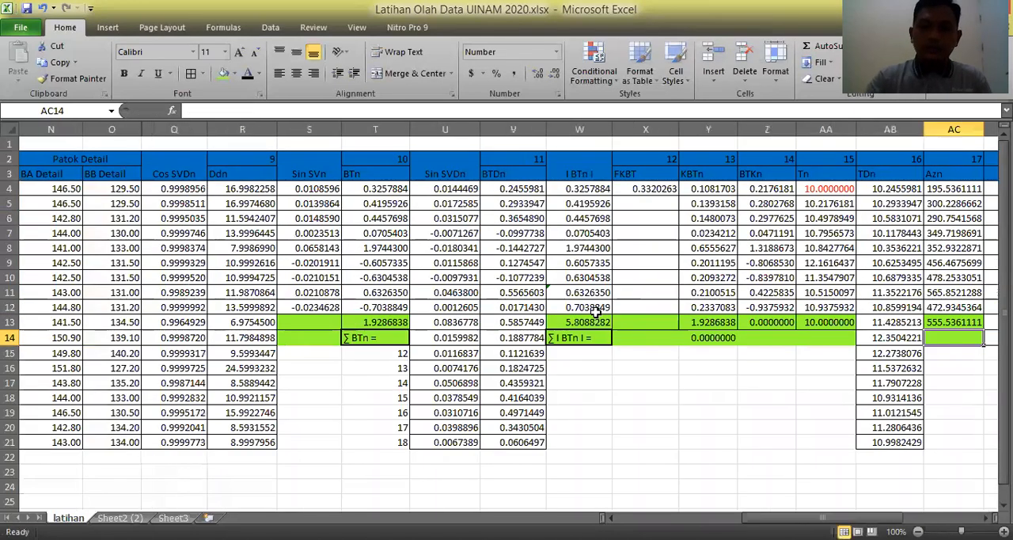
click(959, 320)
Subtract 360 from the azimuth in AC9 by extending its formula to =AC8-F9+180-360.
drag(856, 518, 904, 518)
click(745, 408)
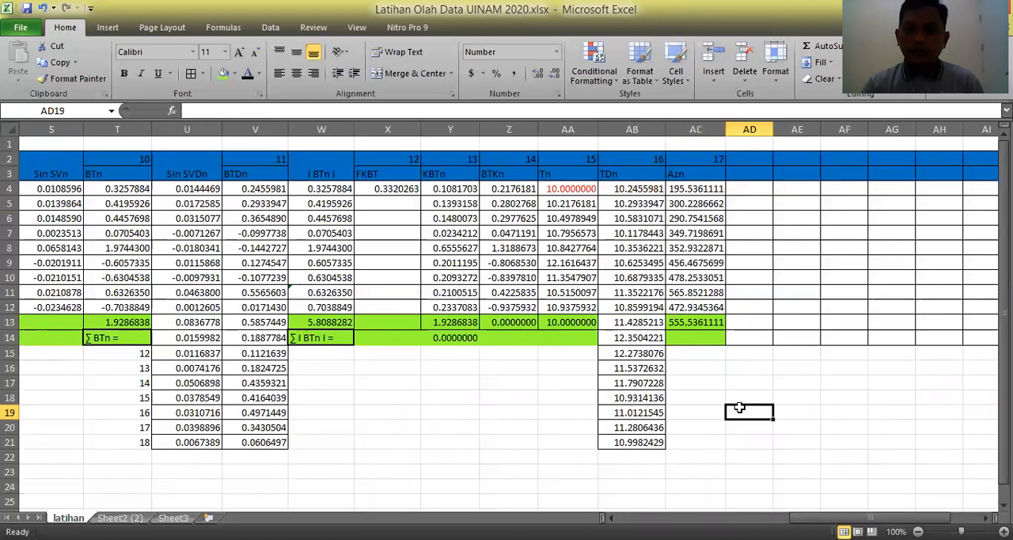
click(685, 266)
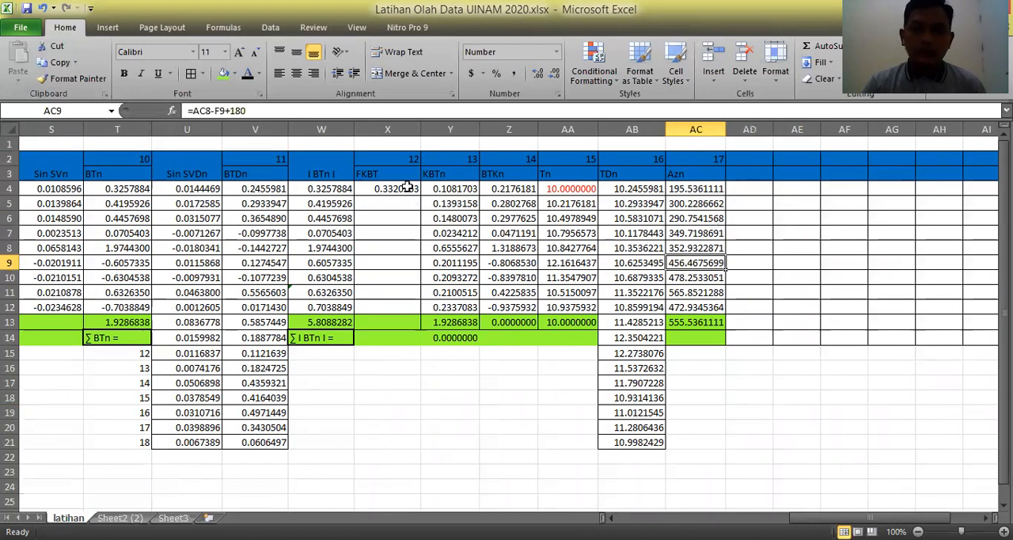
click(290, 104)
text(-)
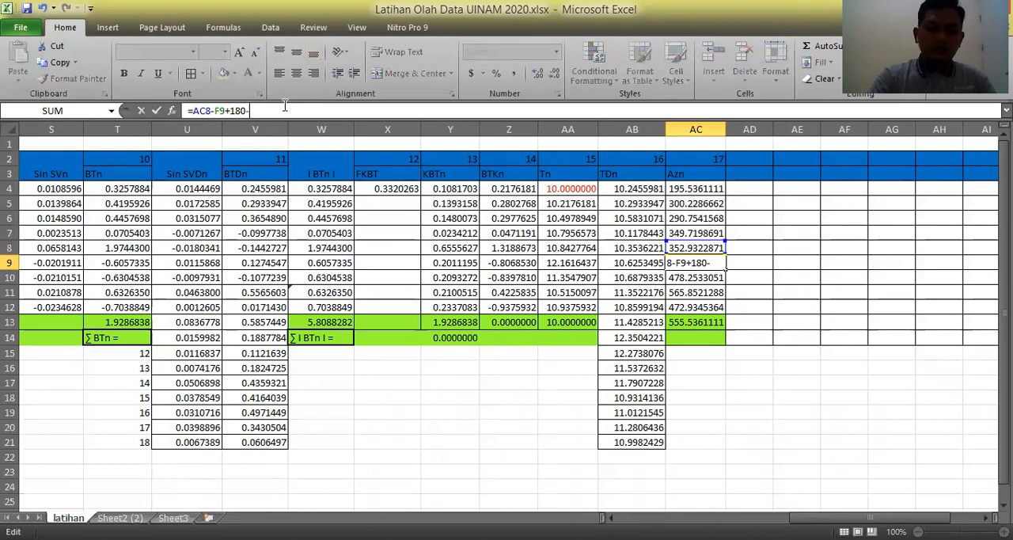
text(360)
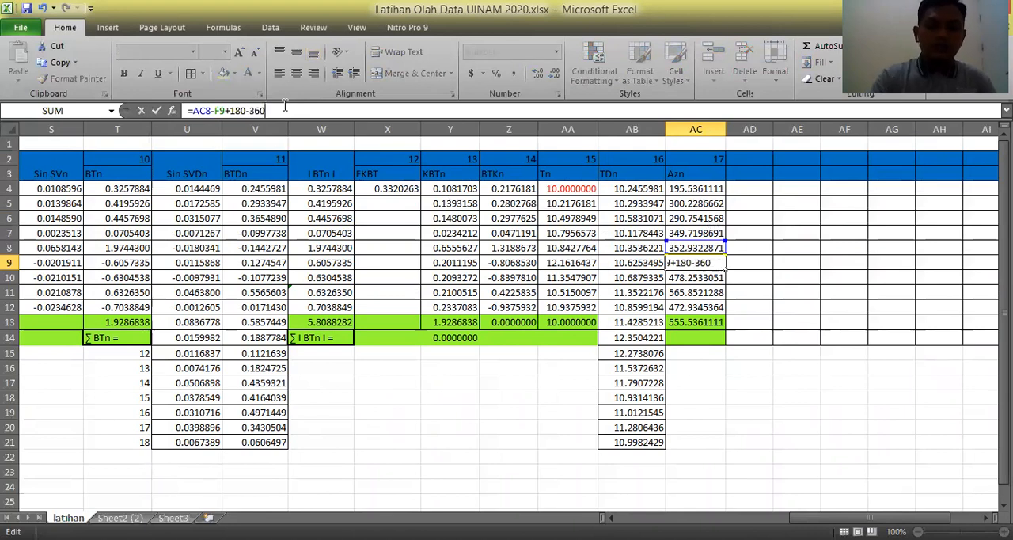
key(Return)
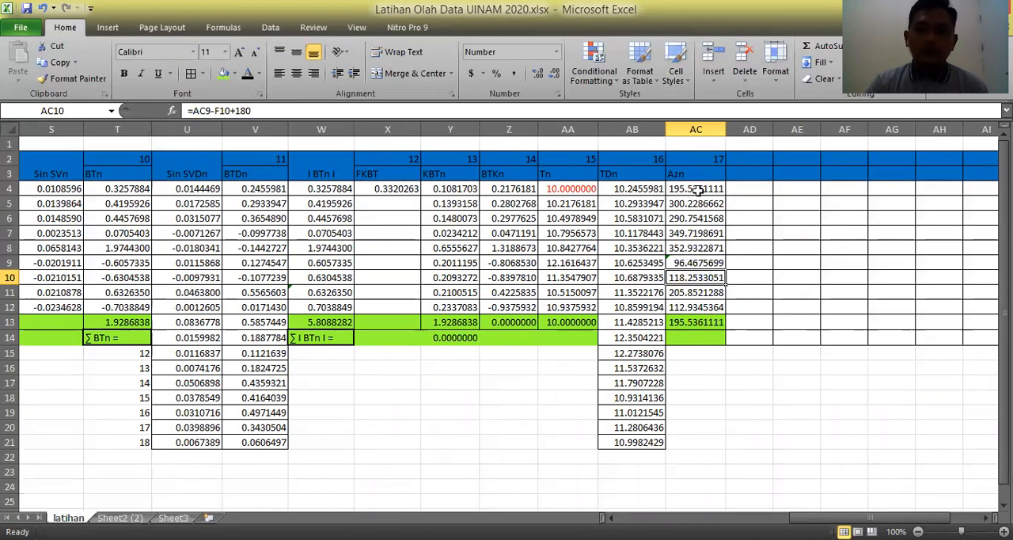
click(691, 261)
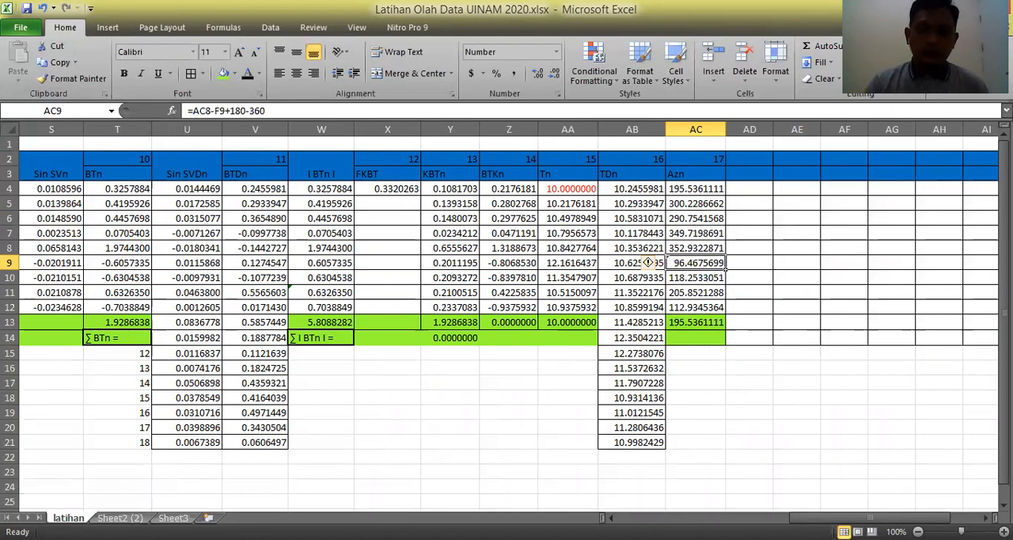
key(alt+Tab)
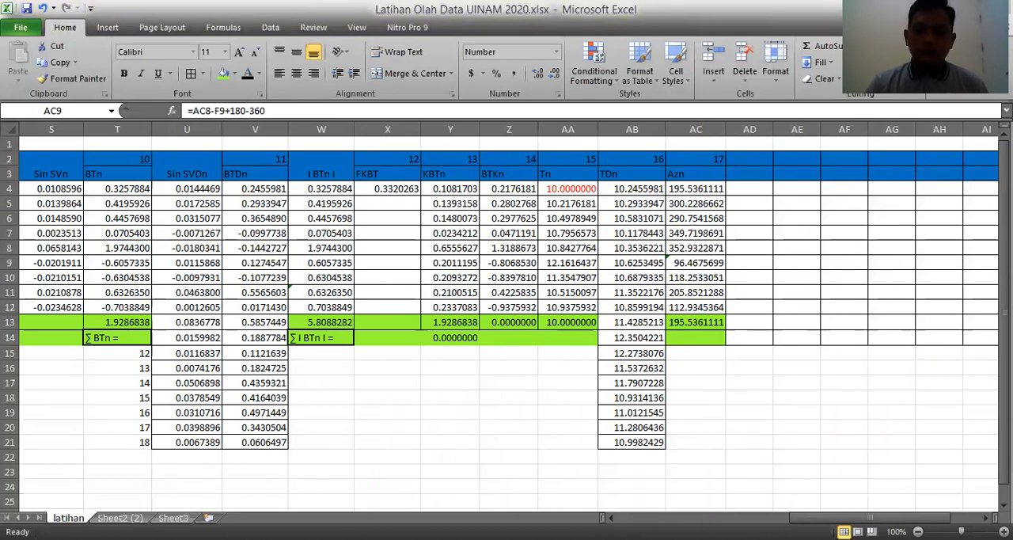
key(alt+Tab)
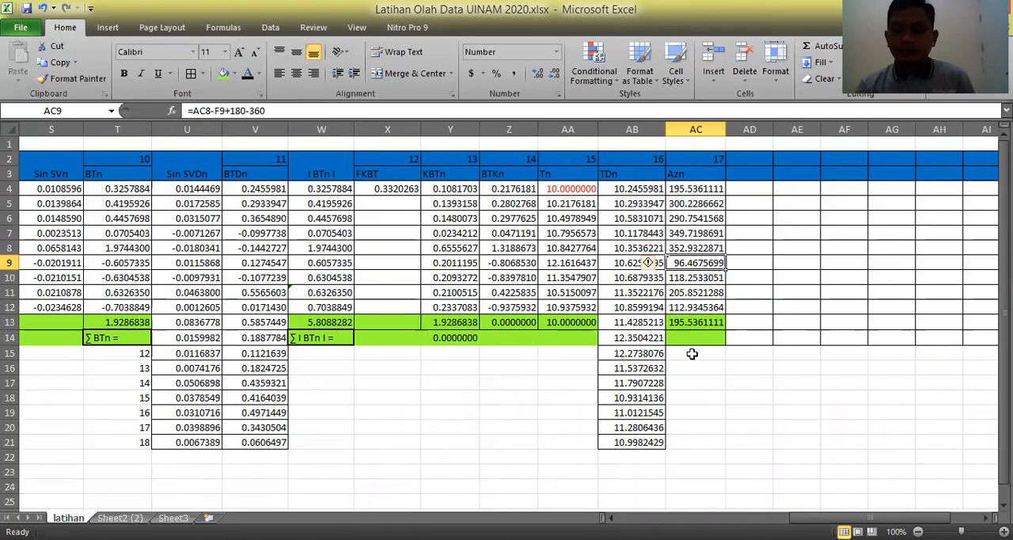
key(alt+Tab)
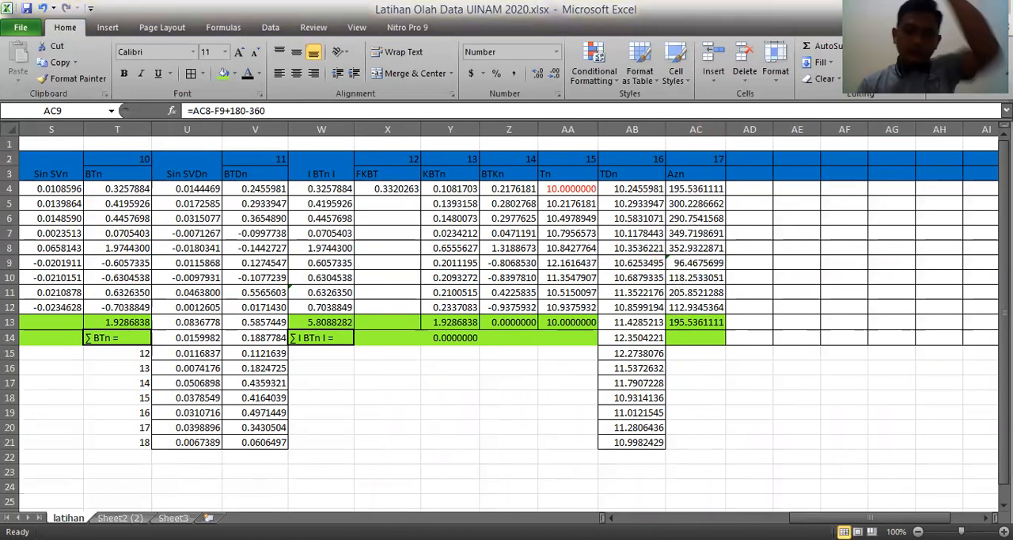
key(alt+Tab)
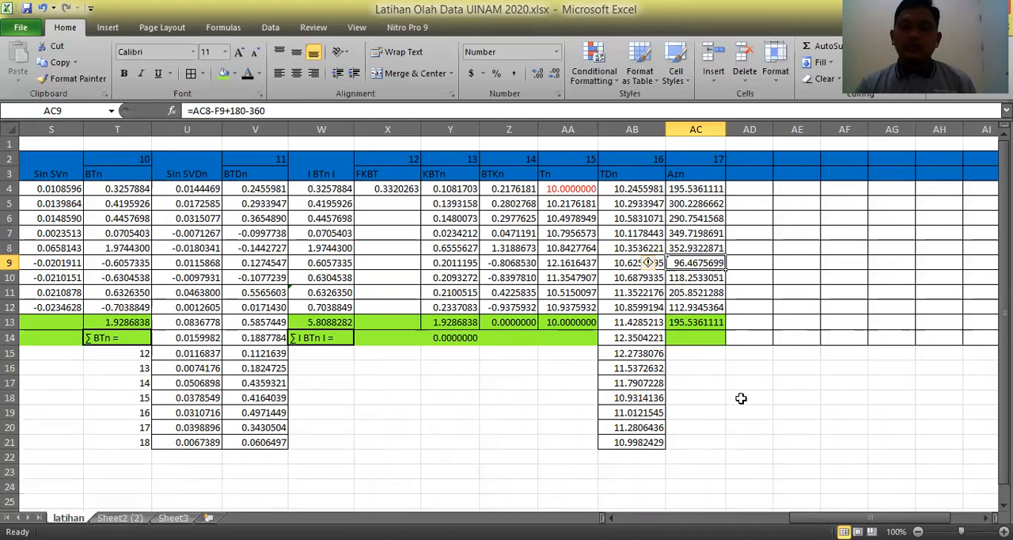
click(741, 398)
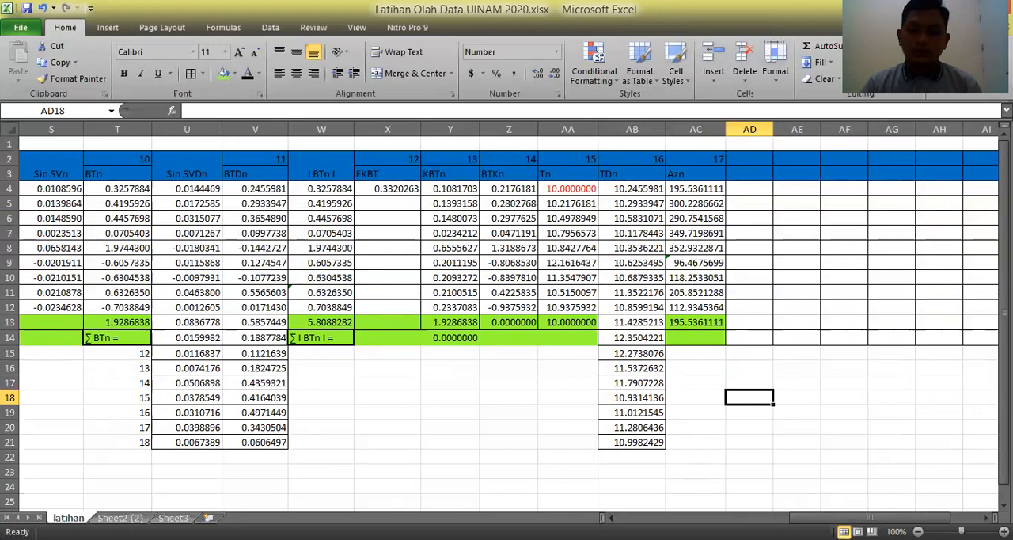
Enter the column number 18 in cell AD2.
click(744, 157)
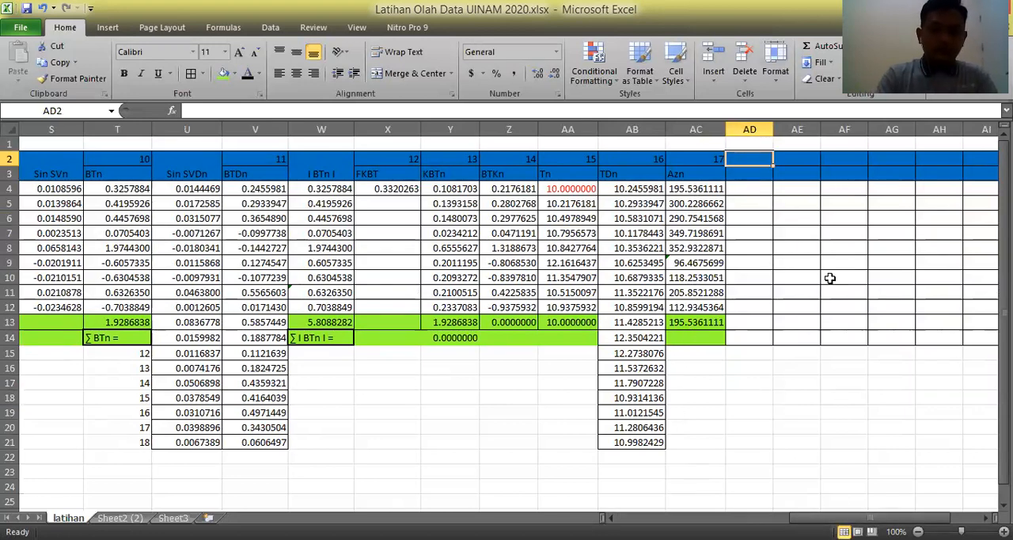
text(18)
key(Return)
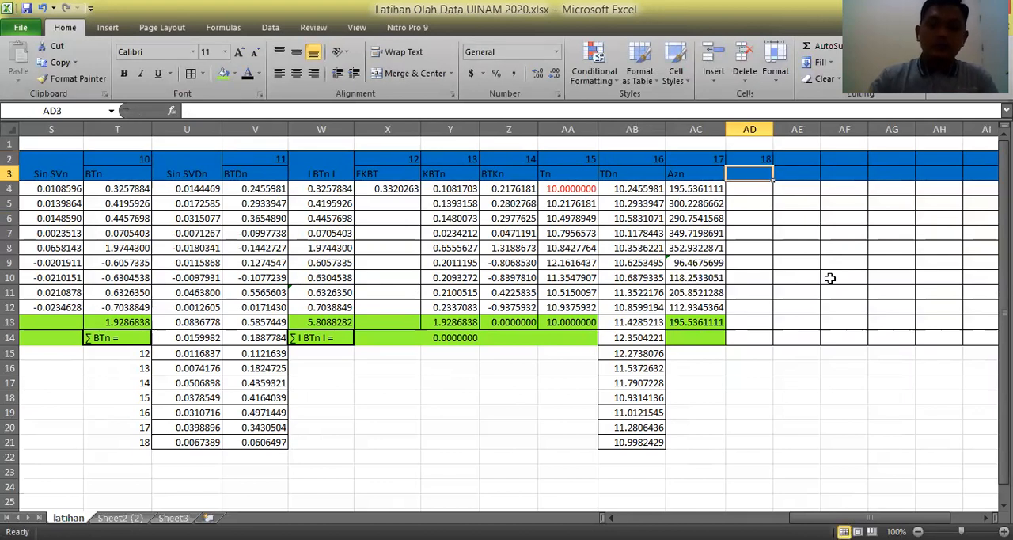
key(alt+Tab)
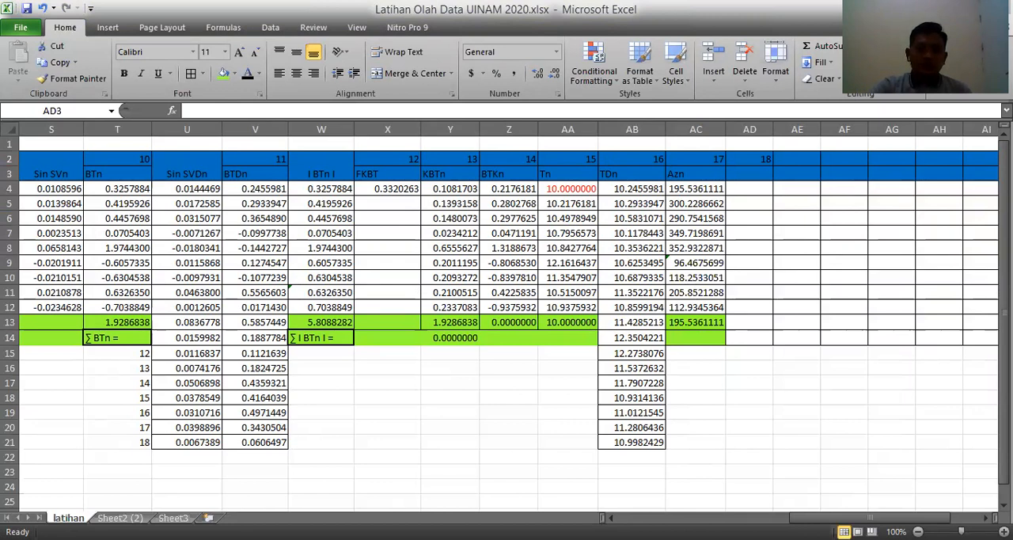
click(780, 242)
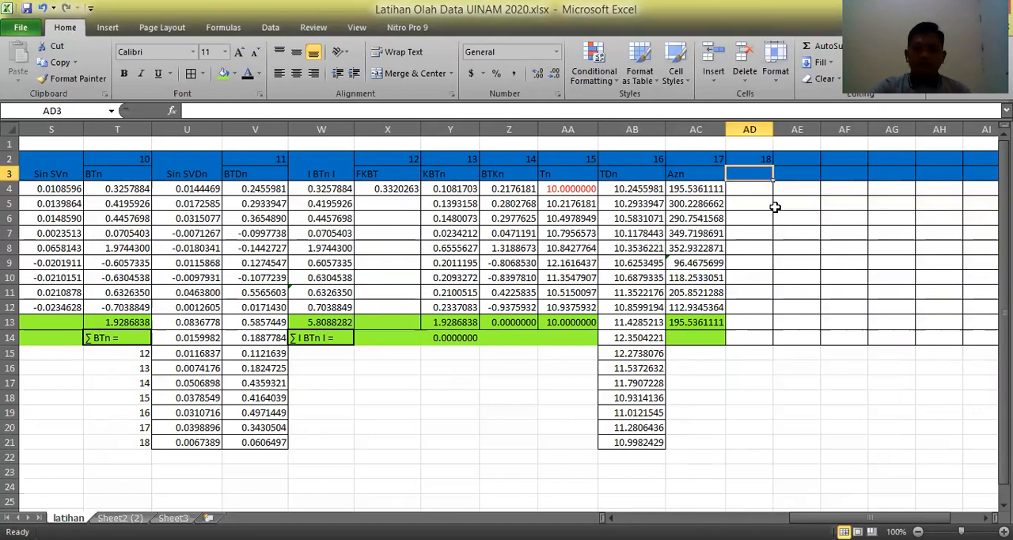
Enter the column heading AZDn in cell AD3.
text(AZ)
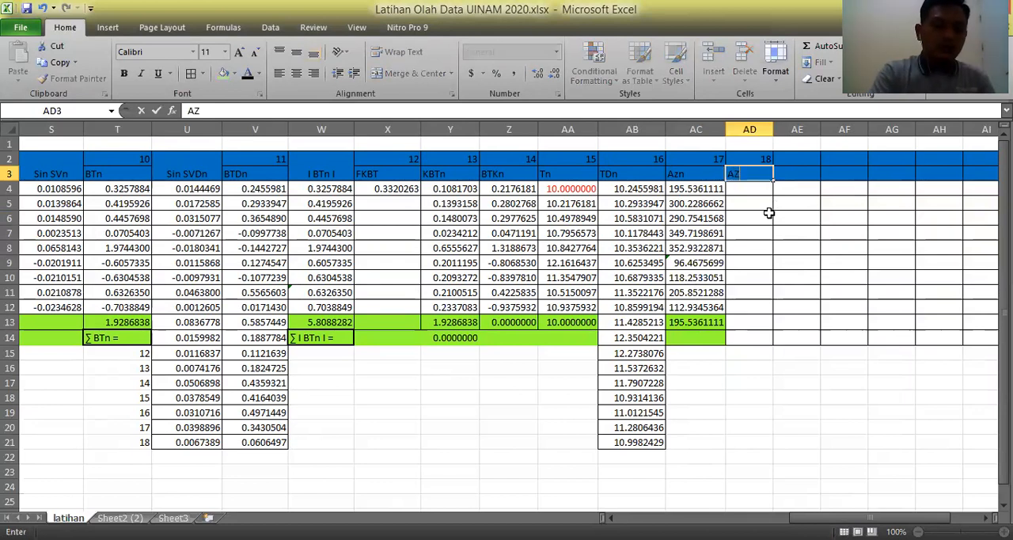
text(D)
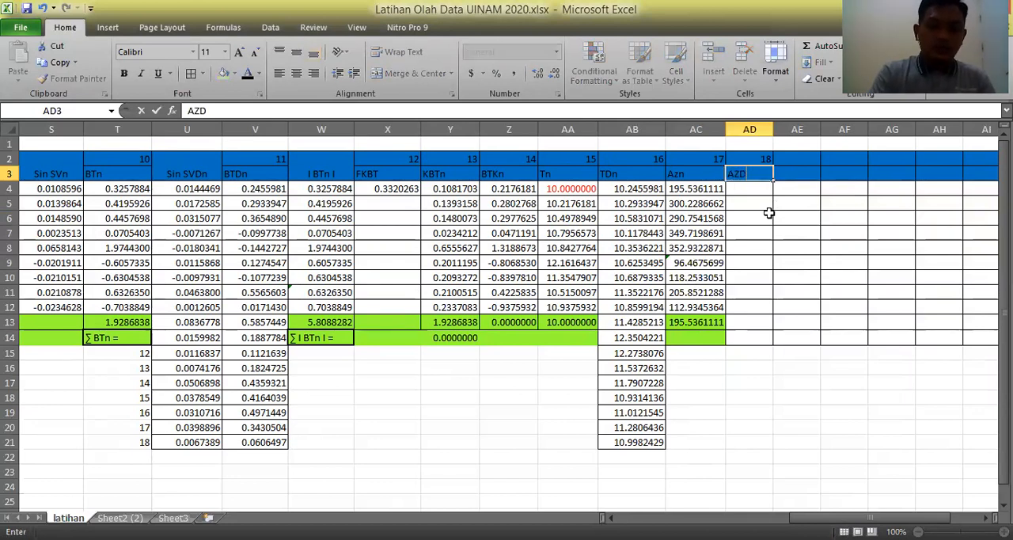
text(n)
key(Return)
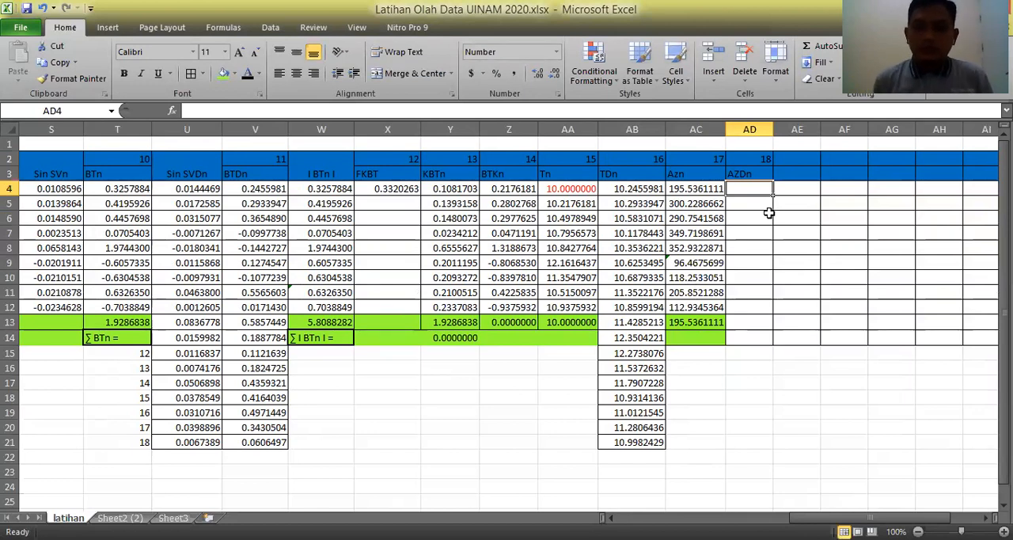
Extend the bordered cell format of the AZDn column from AD14 down through AD21.
click(747, 338)
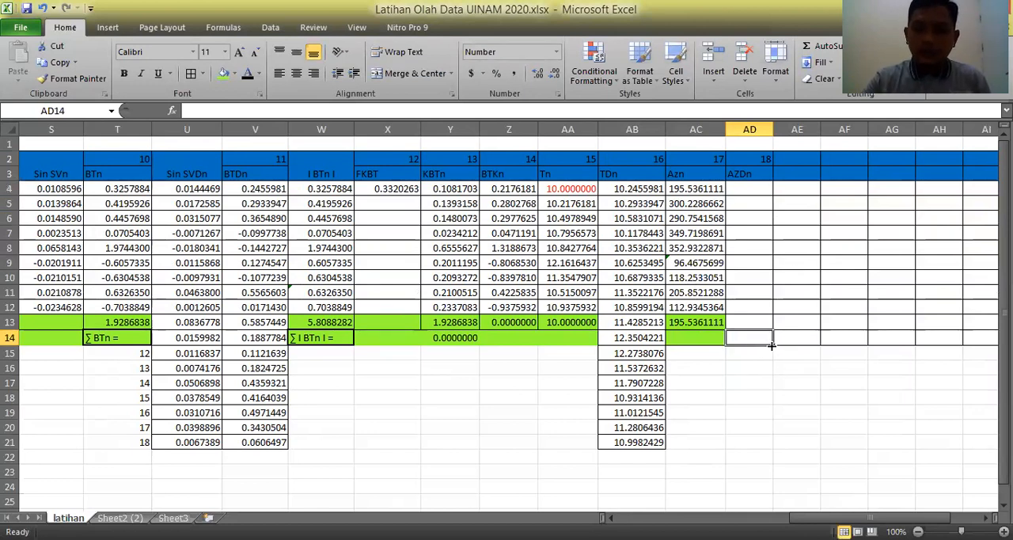
drag(774, 347, 768, 444)
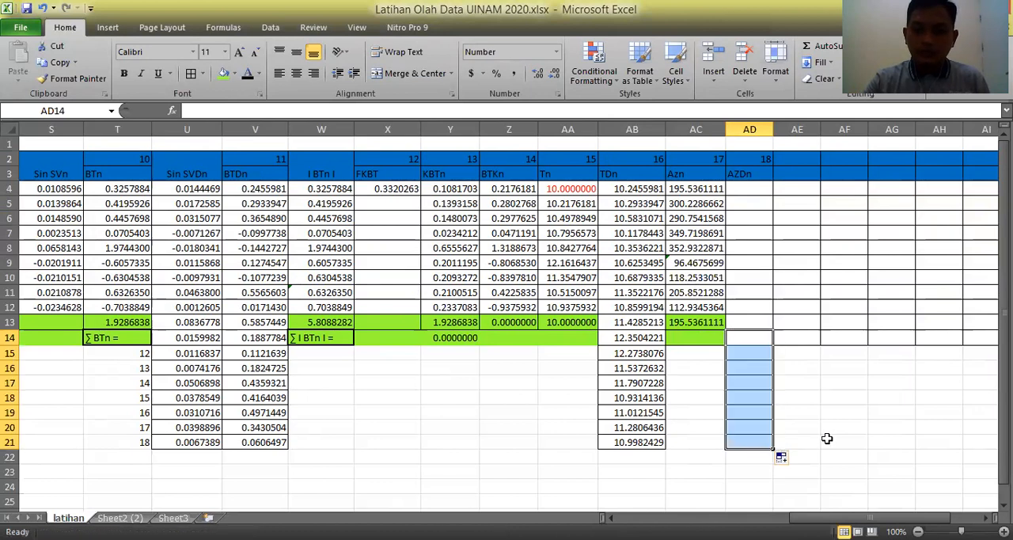
click(844, 427)
Calculate the first detail azimuth in AD4 by adding SDPDn to Azn with the formula =AC4+G4.
click(748, 190)
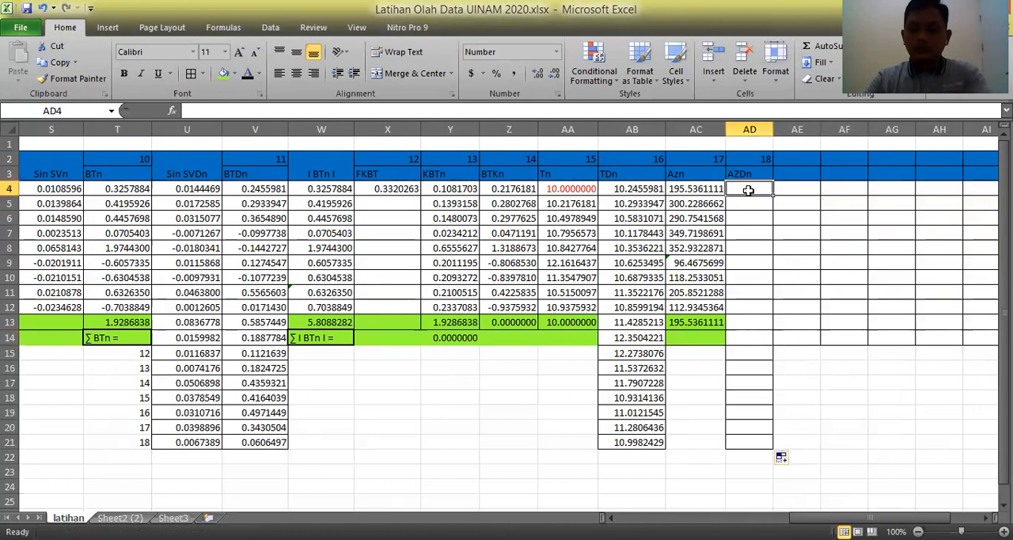
text(=)
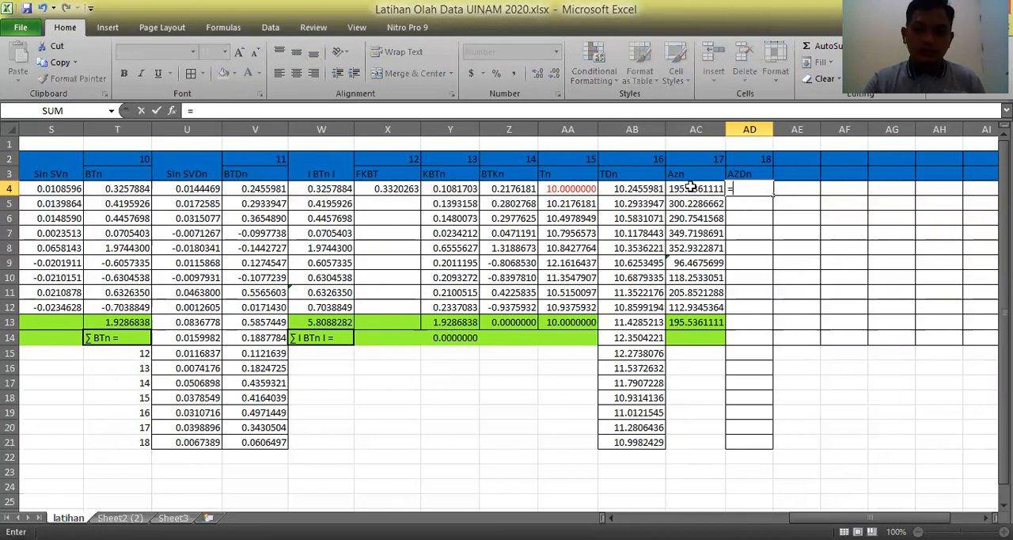
click(691, 188)
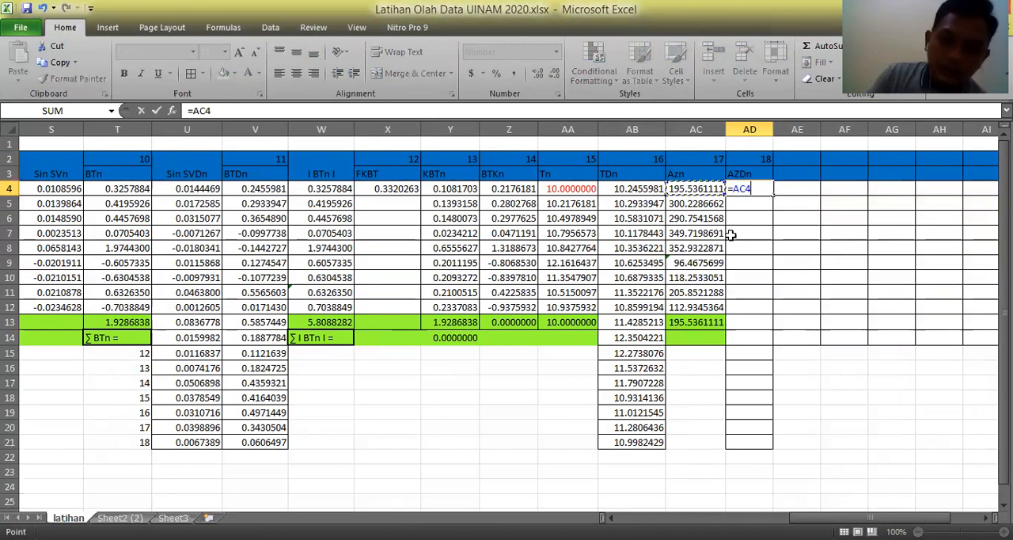
text(+)
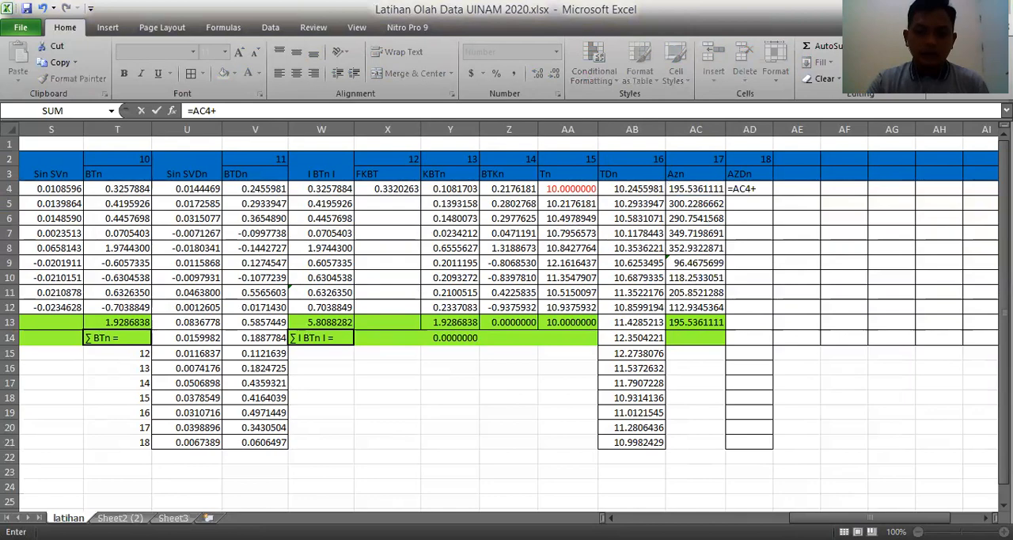
drag(835, 517, 711, 518)
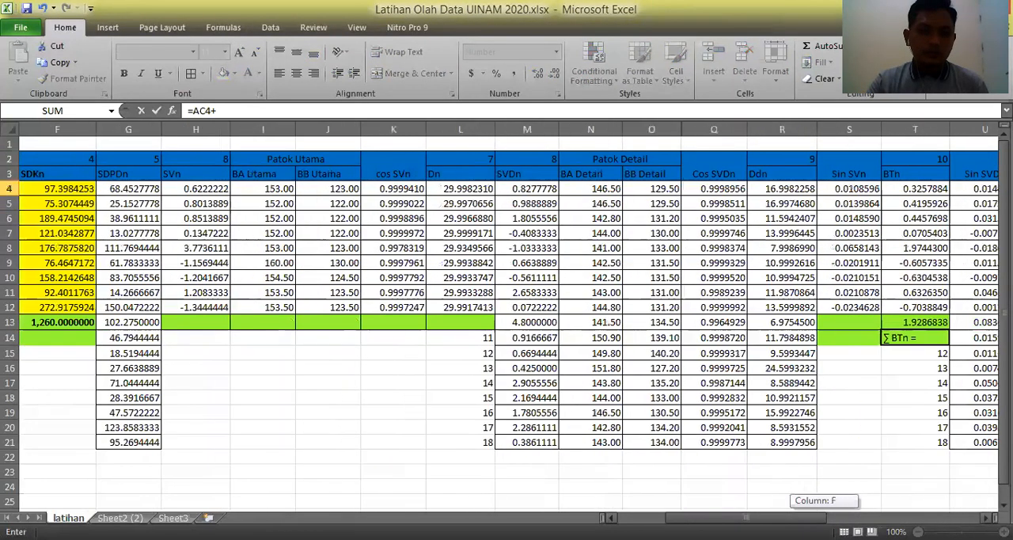
click(118, 190)
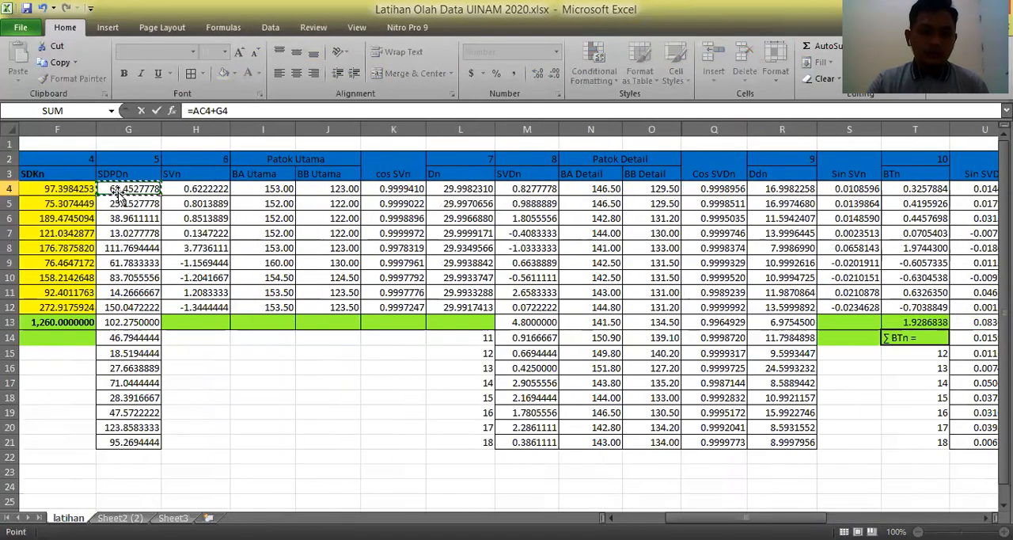
key(Return)
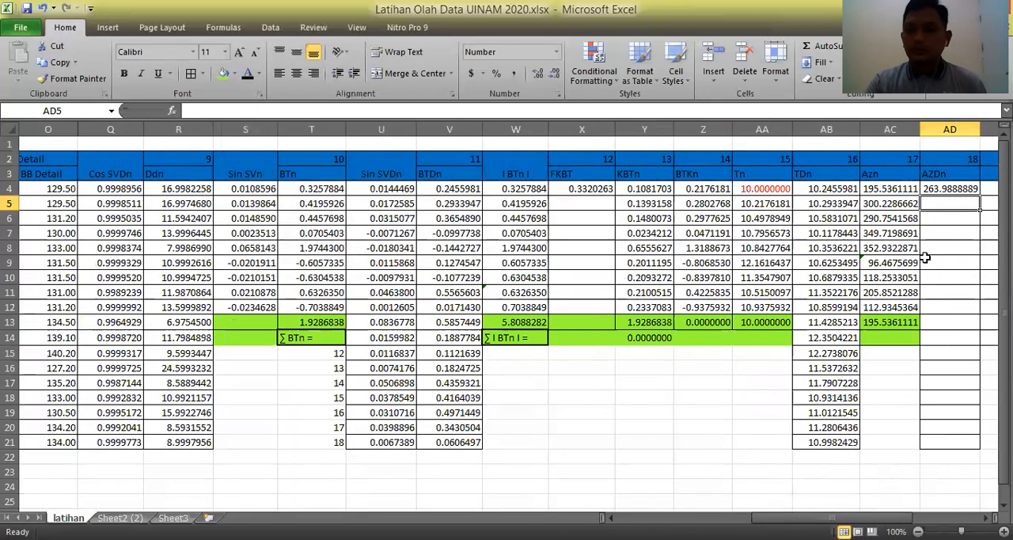
Calculate the detail azimuth in AD5 with the formula =AC4+G5.
text(=)
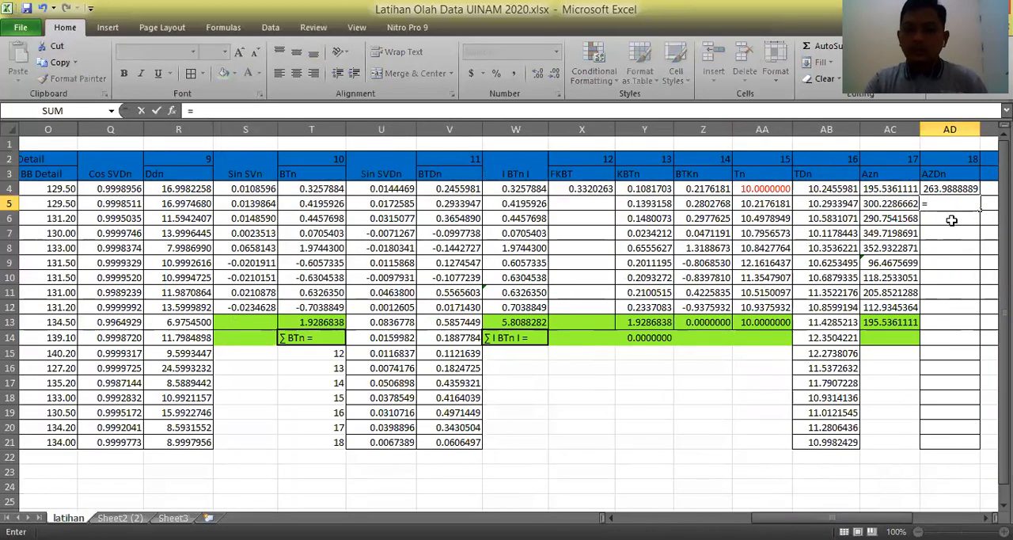
click(887, 190)
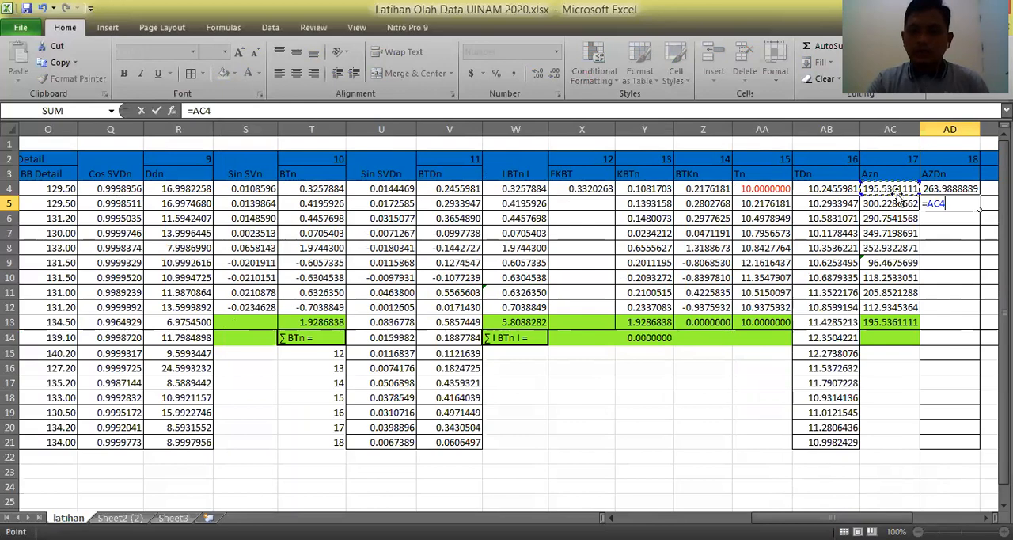
text(+)
drag(843, 518, 756, 517)
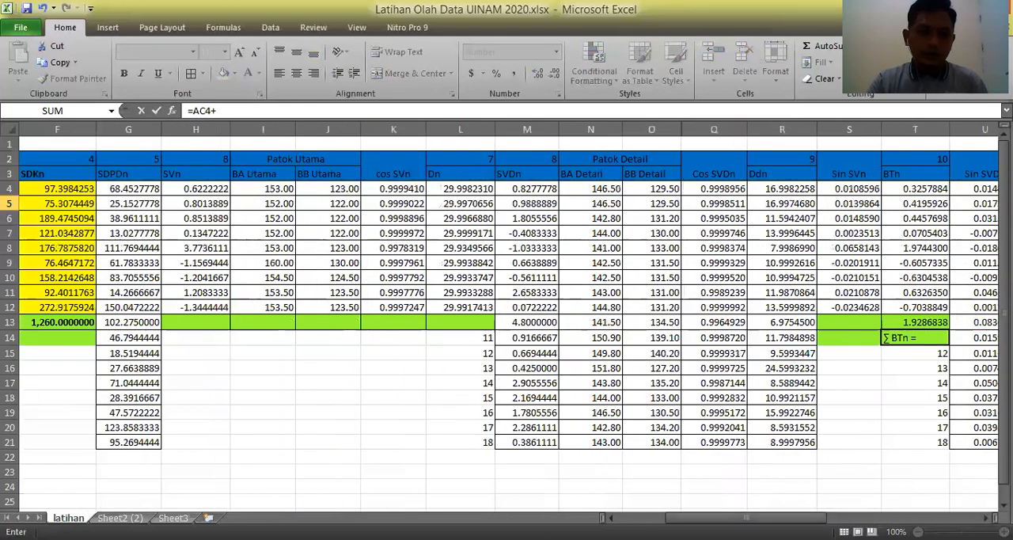
click(116, 202)
key(Return)
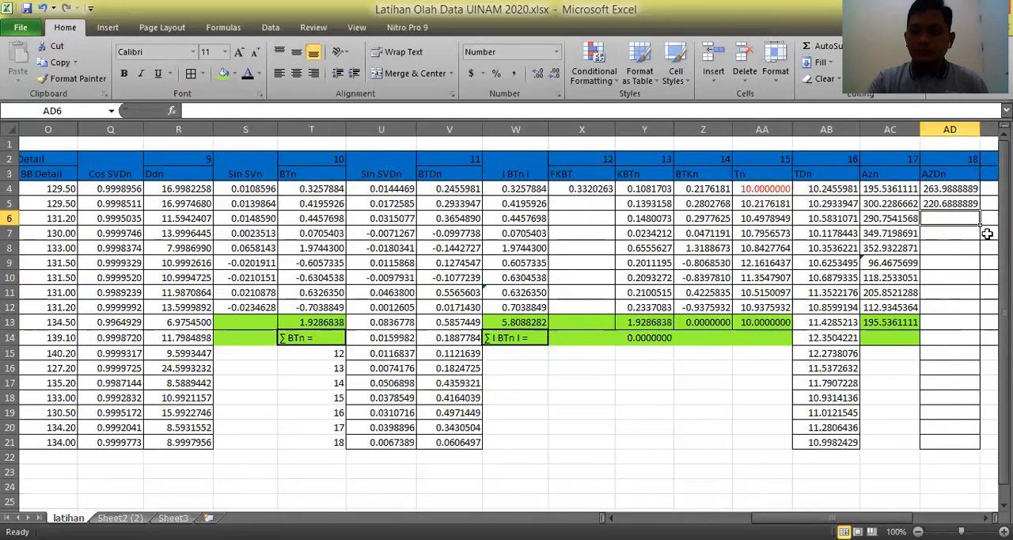
Calculate the detail azimuth in AD6 from the second Azn value with the formula =AC5+G6.
text(=)
click(888, 204)
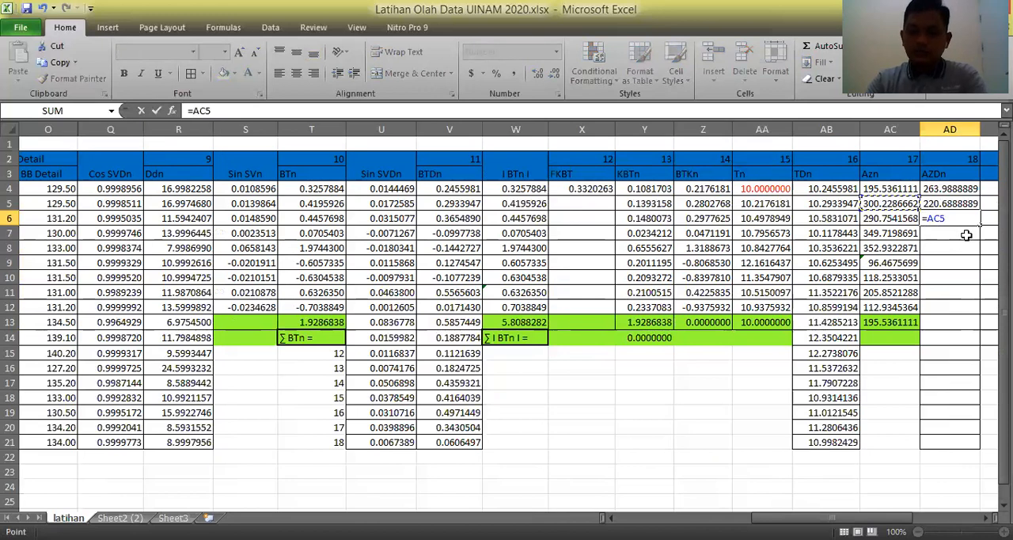
text(+)
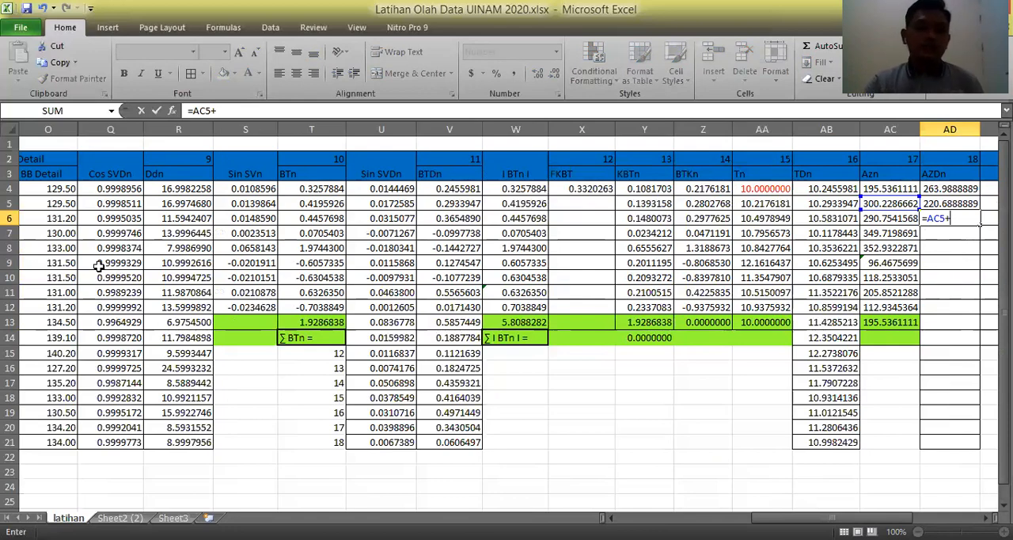
drag(829, 517, 717, 515)
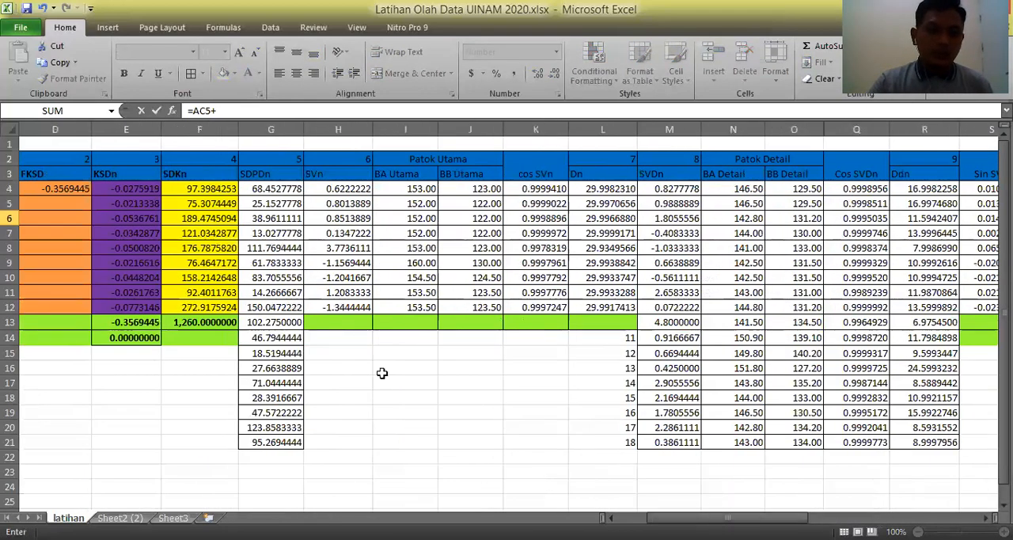
click(265, 212)
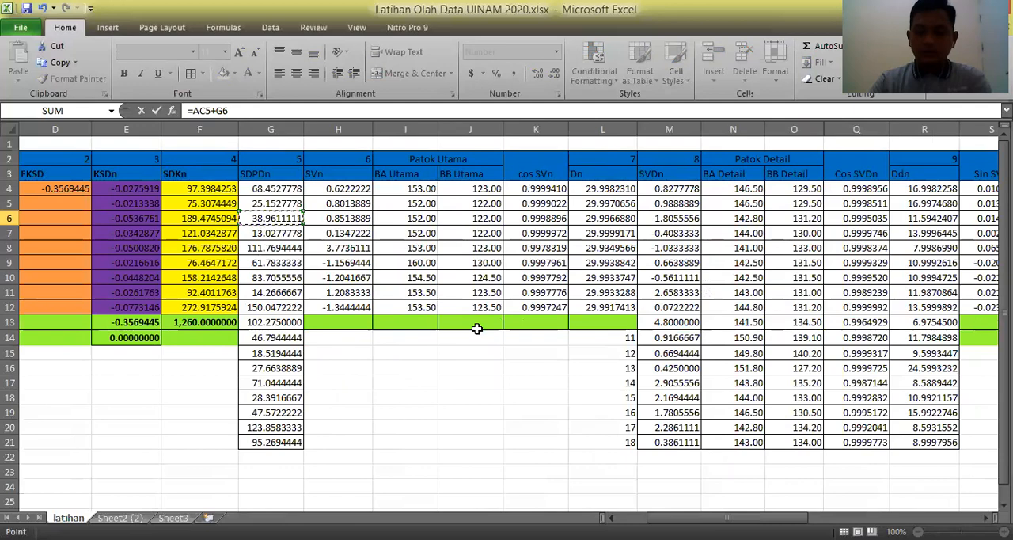
key(Return)
Calculate the detail azimuth in AD7 with the formula =AC5+G7.
text(=)
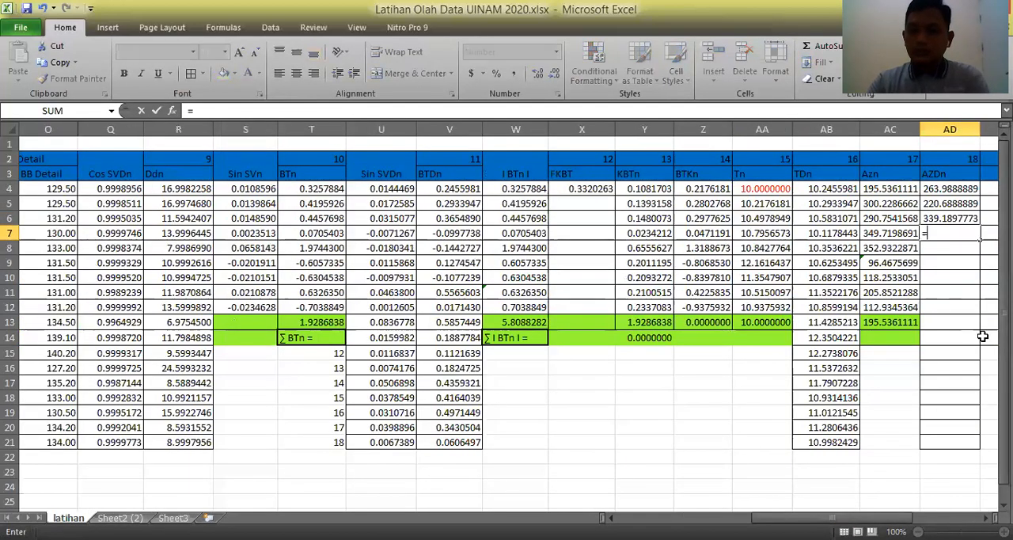
click(887, 204)
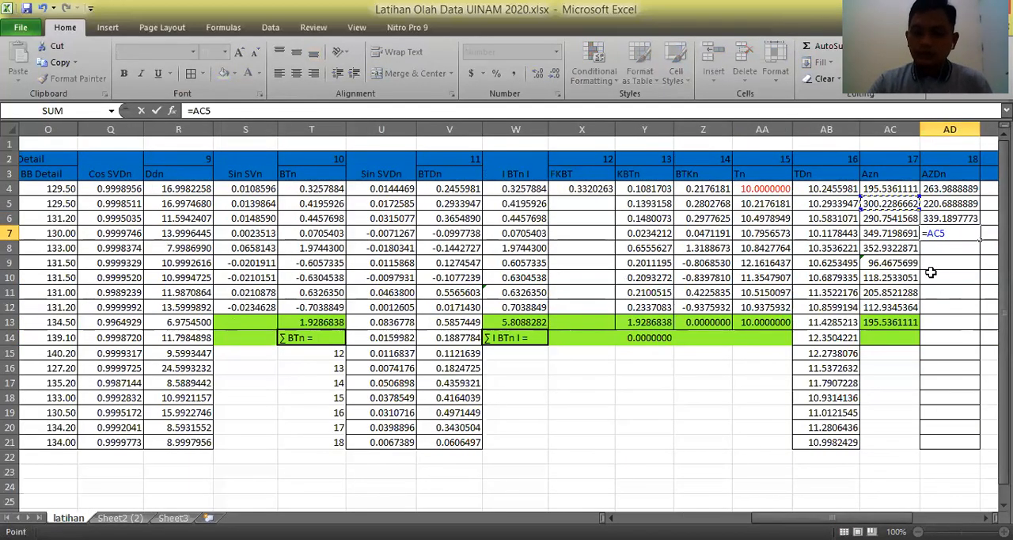
text(+)
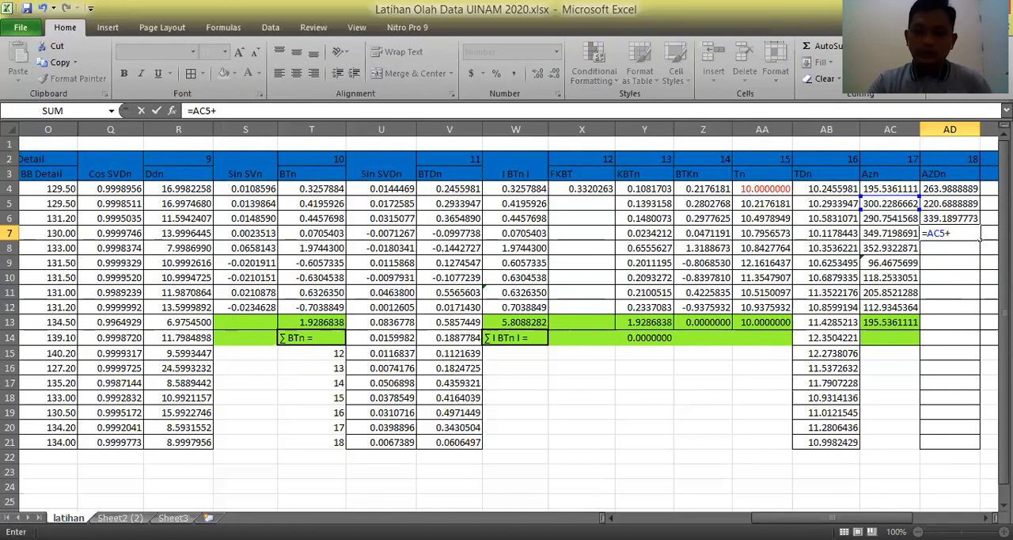
drag(835, 517, 728, 517)
click(252, 234)
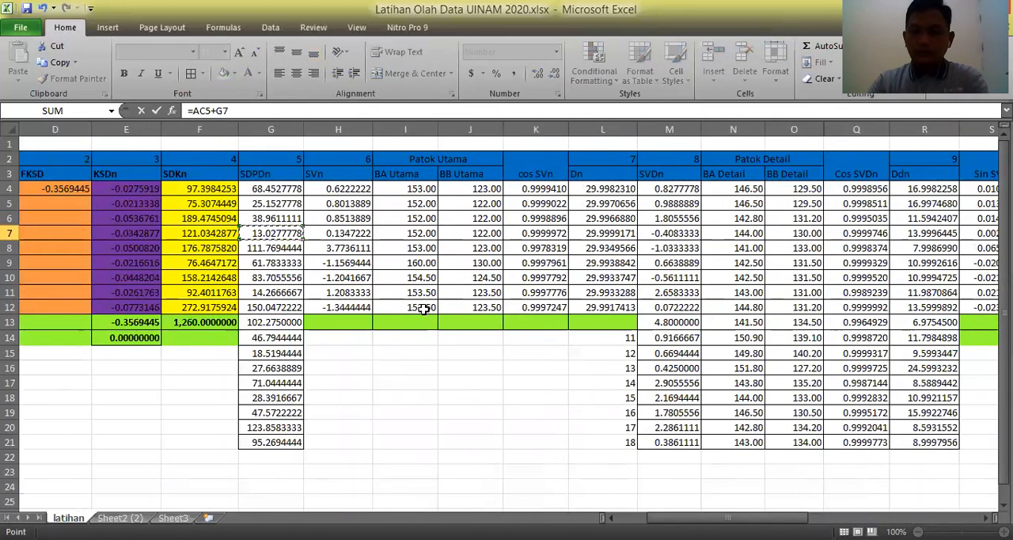
key(Return)
Calculate the detail azimuth in AD8 from the third Azn value with the formula =AC6+G8.
text(=)
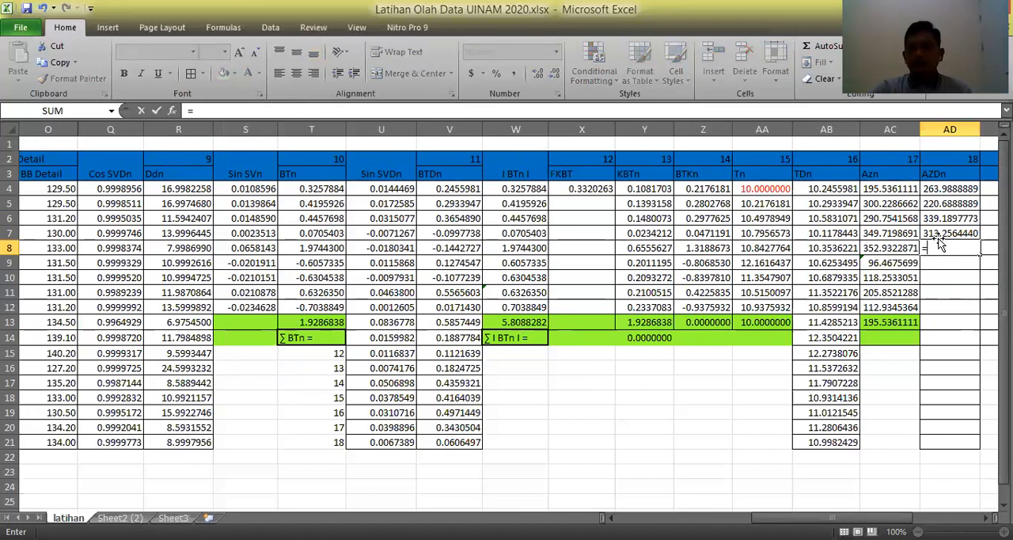
click(887, 218)
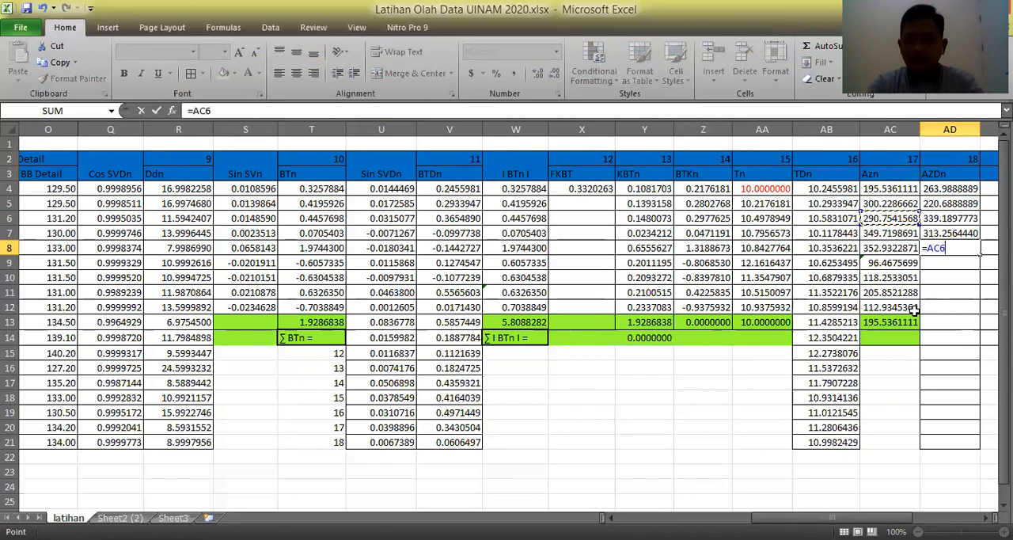
text(+)
drag(859, 518, 745, 503)
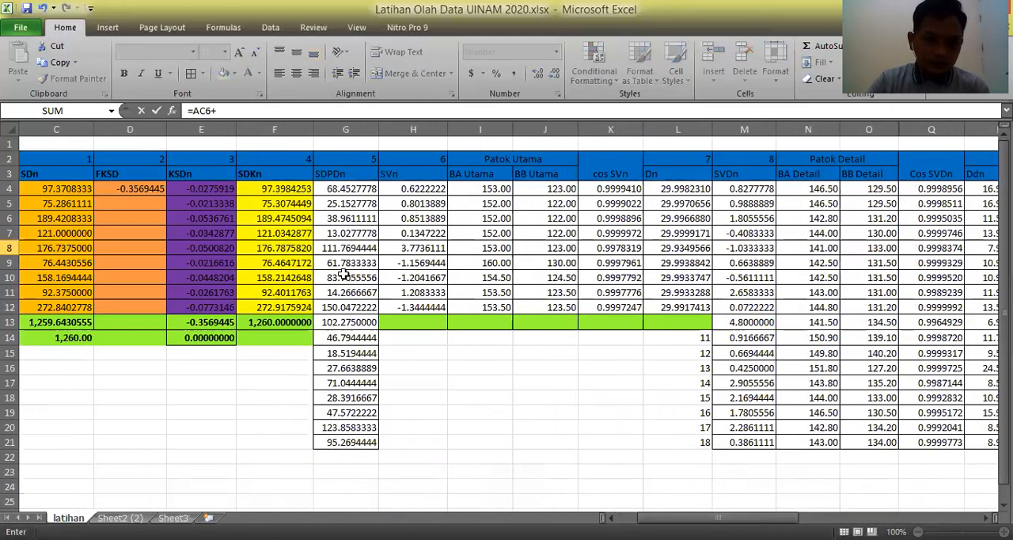
click(342, 247)
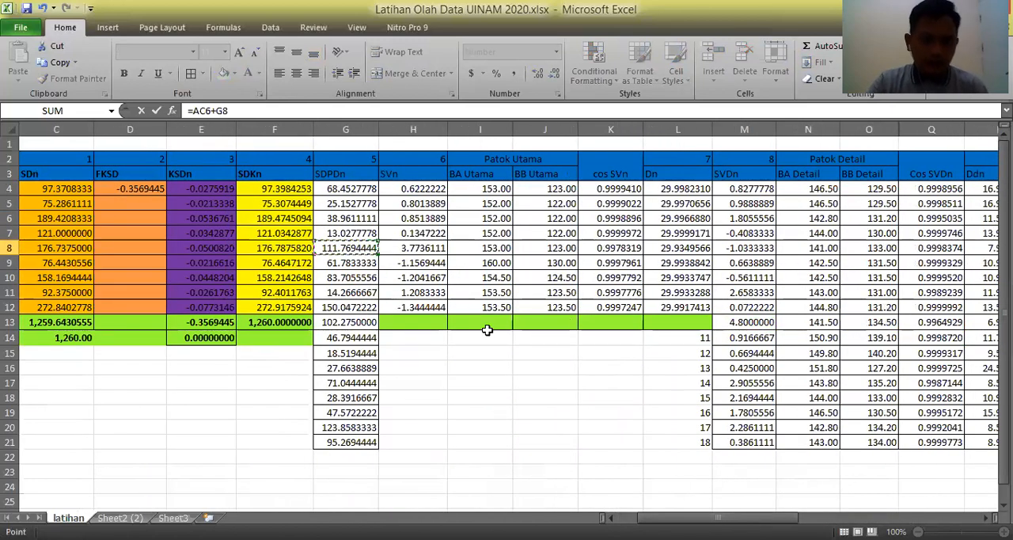
key(Return)
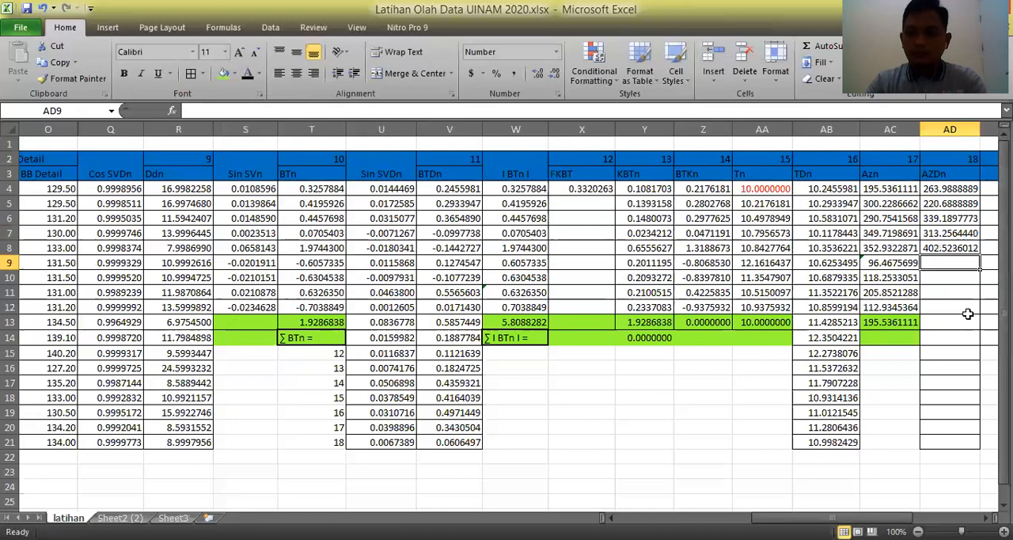
Calculate the detail azimuth in AD9 with the formula =AC6+G9.
text(=)
click(894, 223)
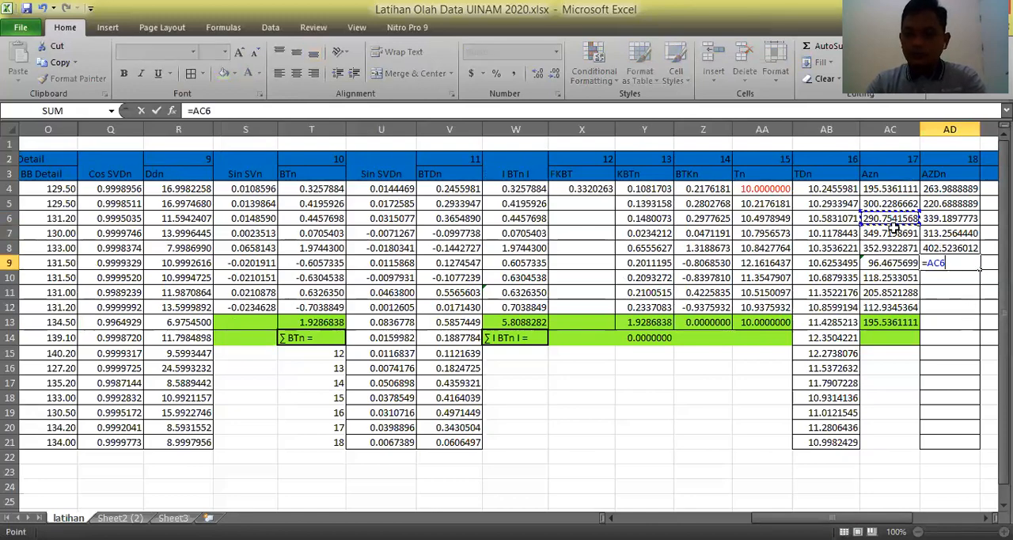
text(+)
drag(779, 518, 712, 511)
click(107, 265)
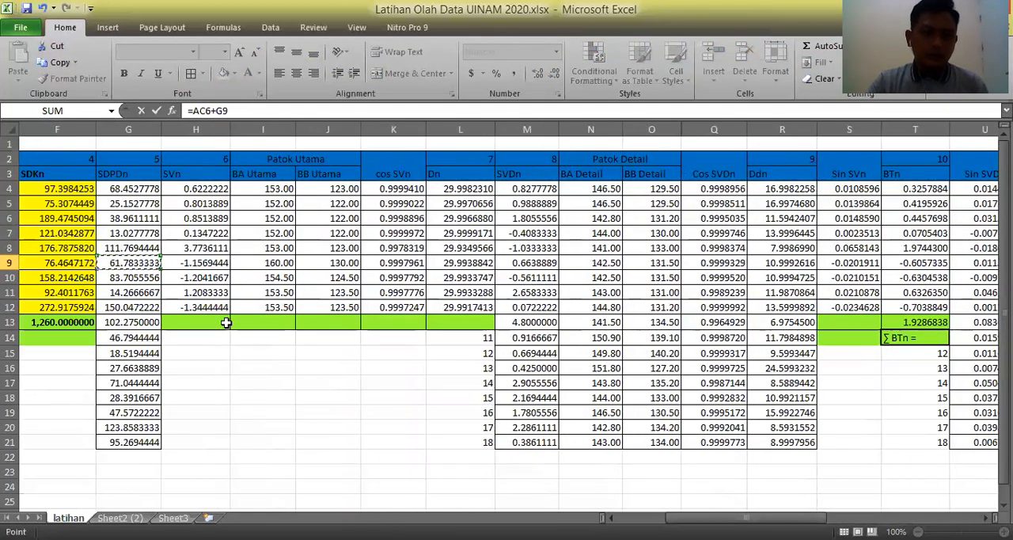
key(Return)
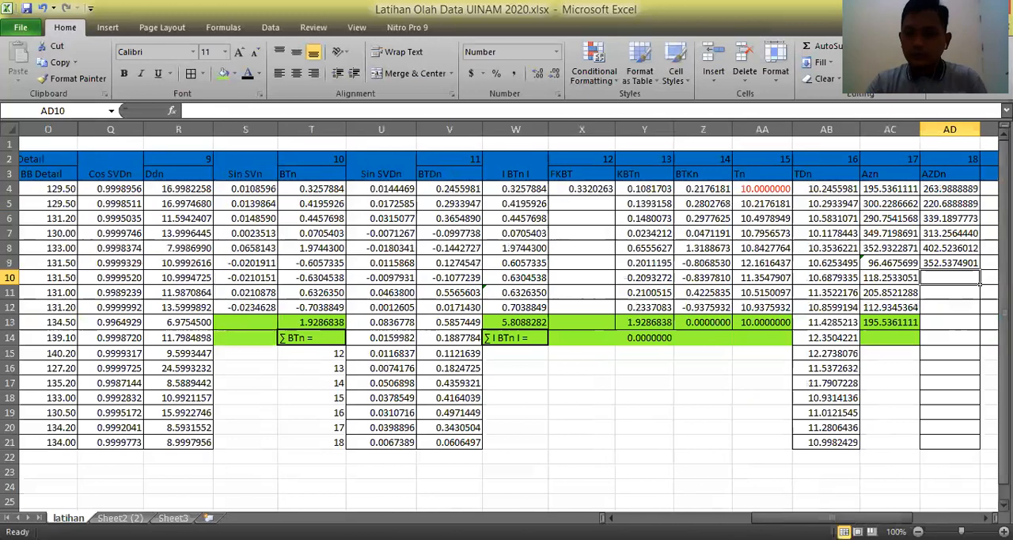
Calculate the detail azimuth in AD10 from the fourth Azn value with the formula =AC7+G10.
text(=)
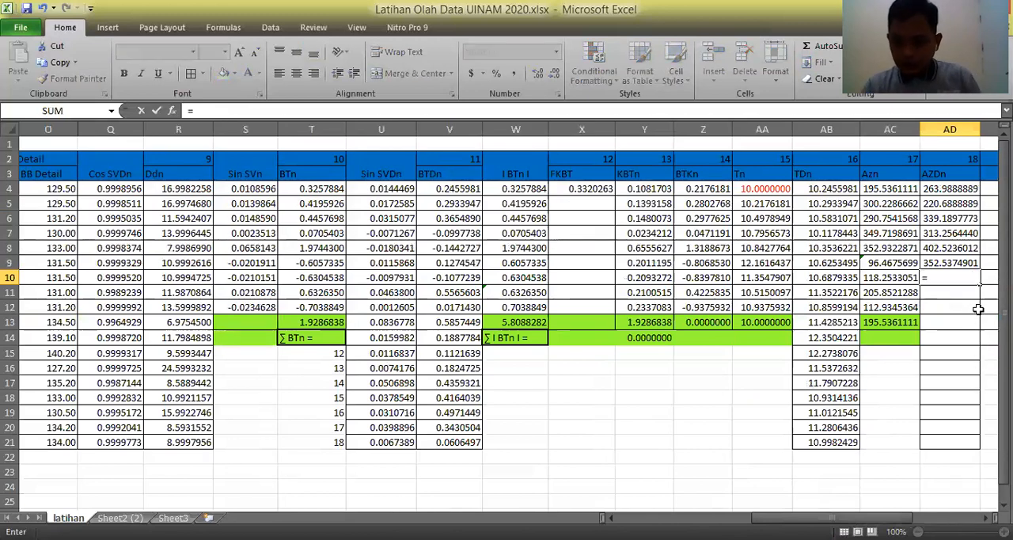
click(893, 233)
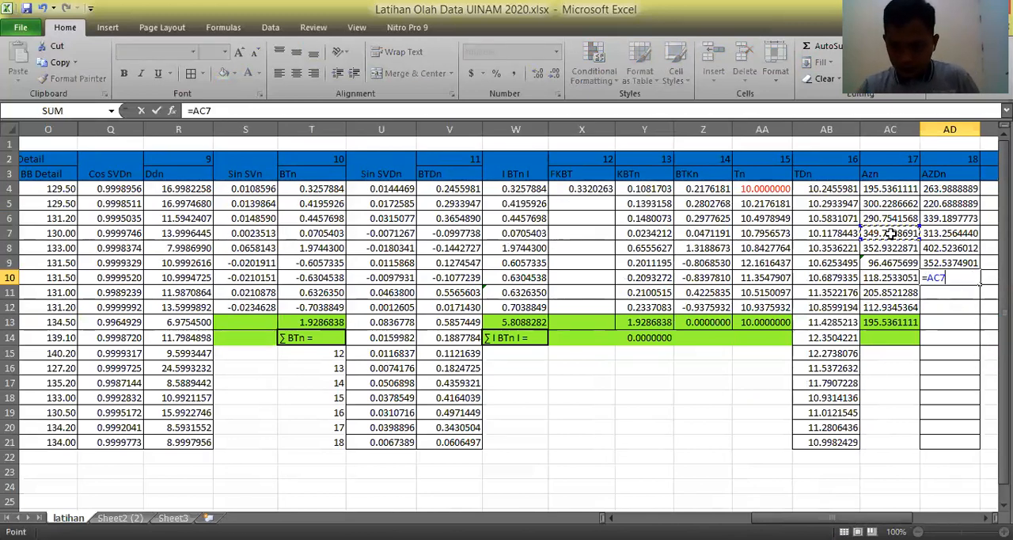
text(+)
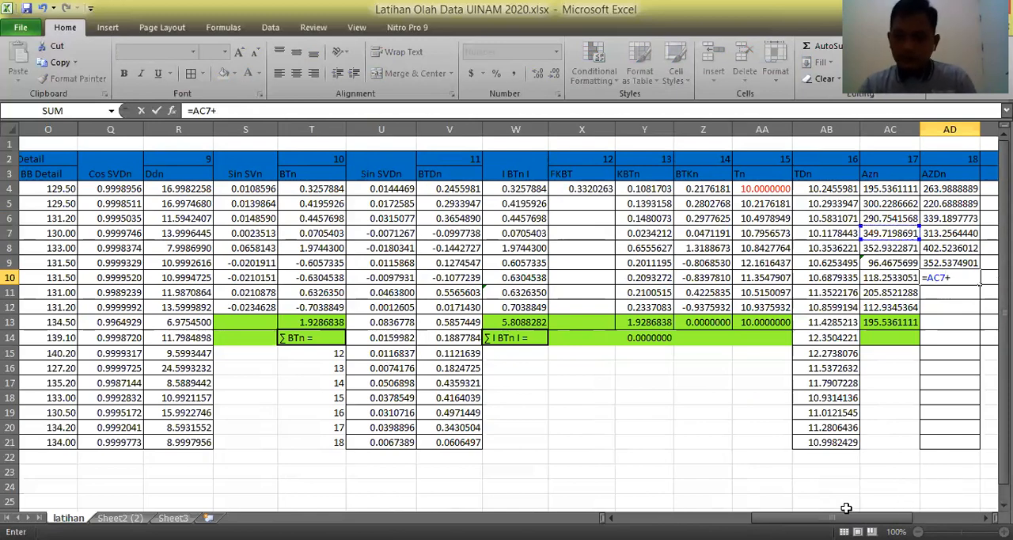
drag(845, 515, 751, 516)
click(183, 277)
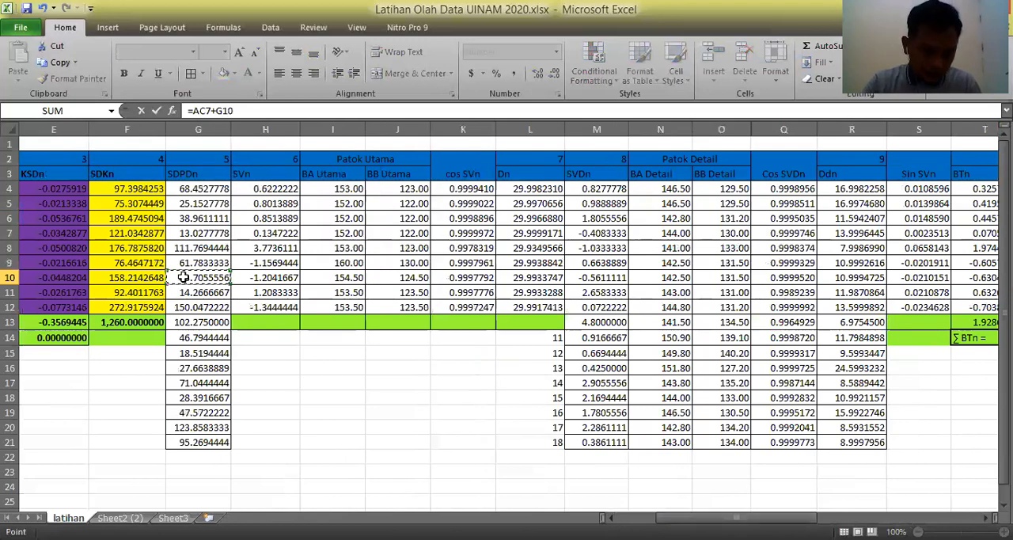
key(Return)
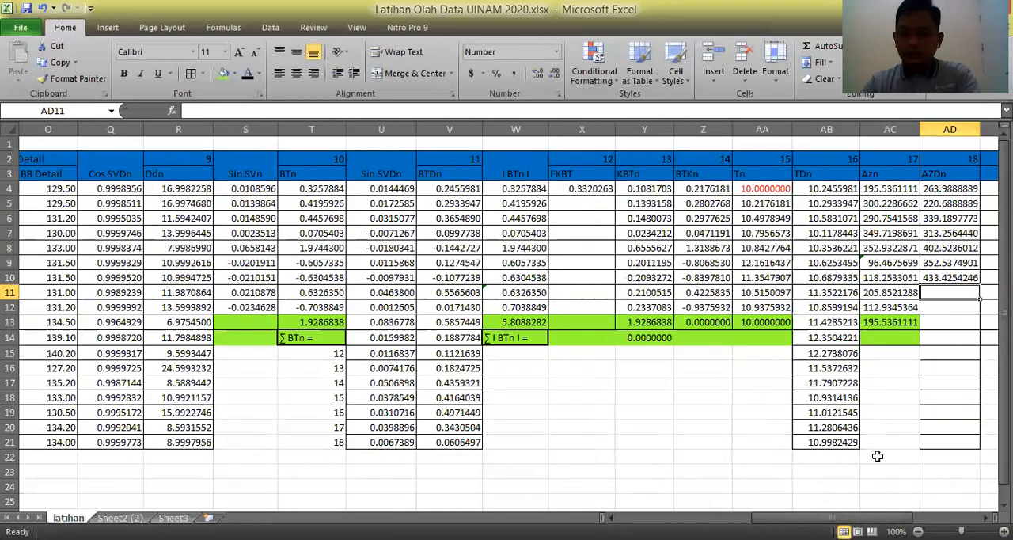
Calculate the detail azimuth in AD11 with the formula =AC7+G11.
text(=)
click(890, 233)
text(+)
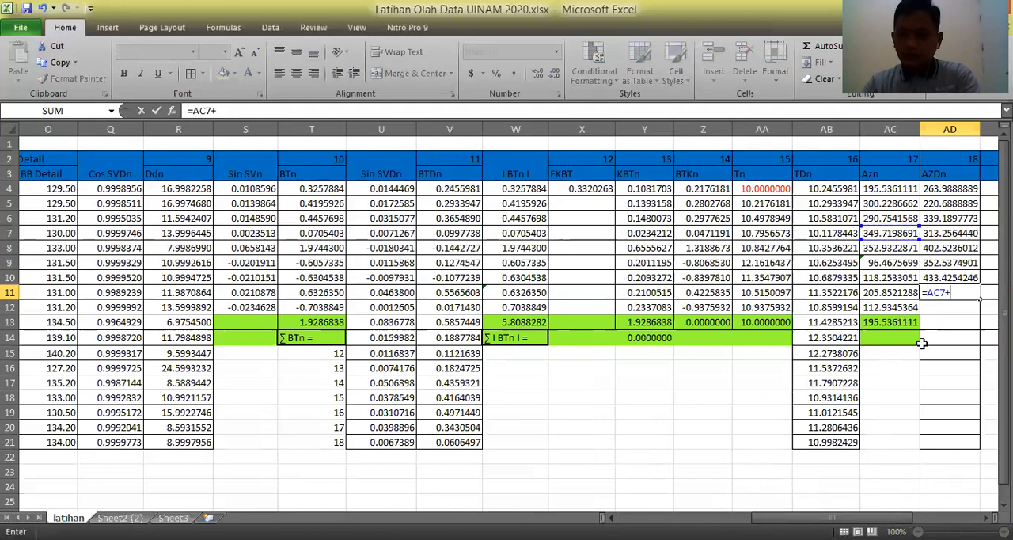
drag(831, 518, 728, 518)
click(267, 292)
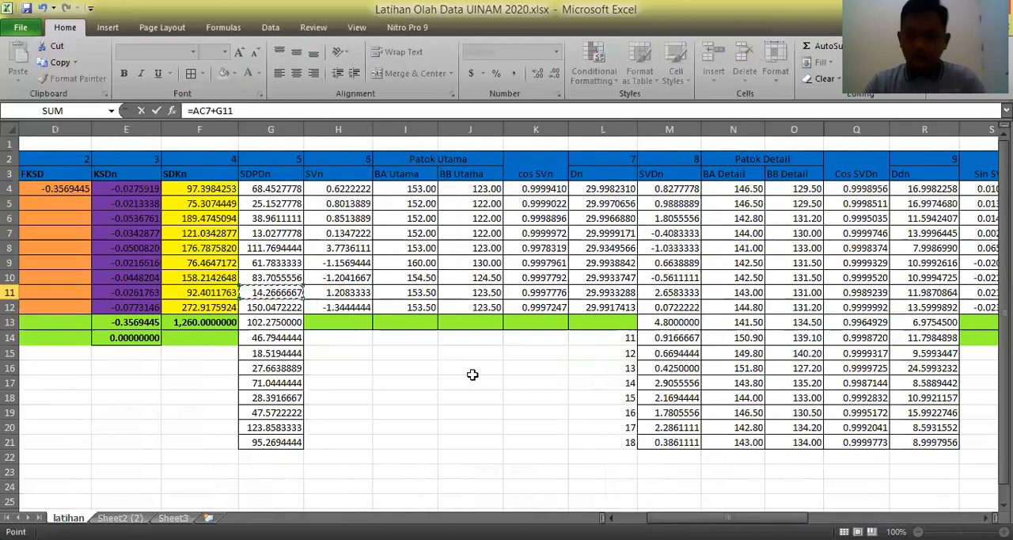
key(Return)
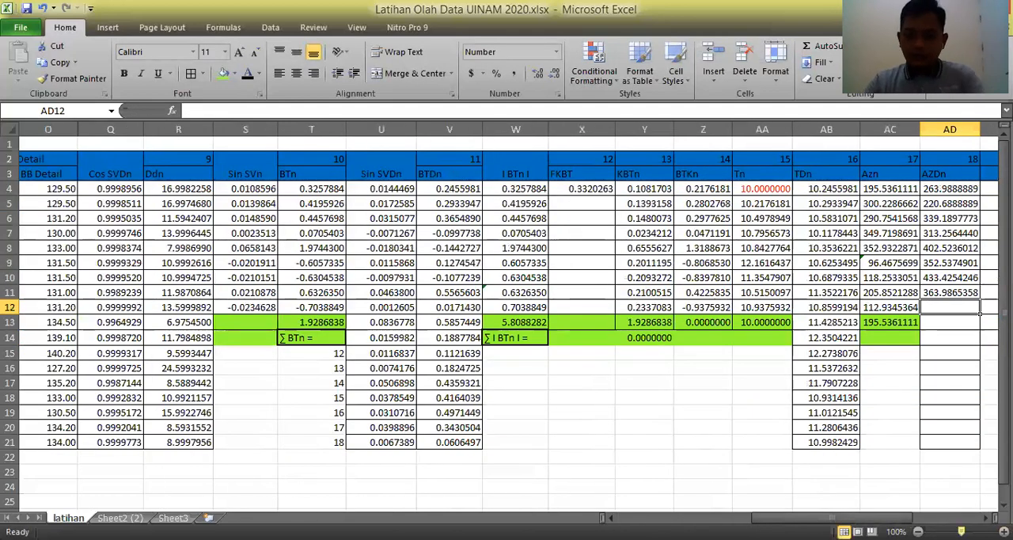
Calculate the detail azimuth in AD12 from the fifth Azn value with the formula =AC8+G12.
text(=)
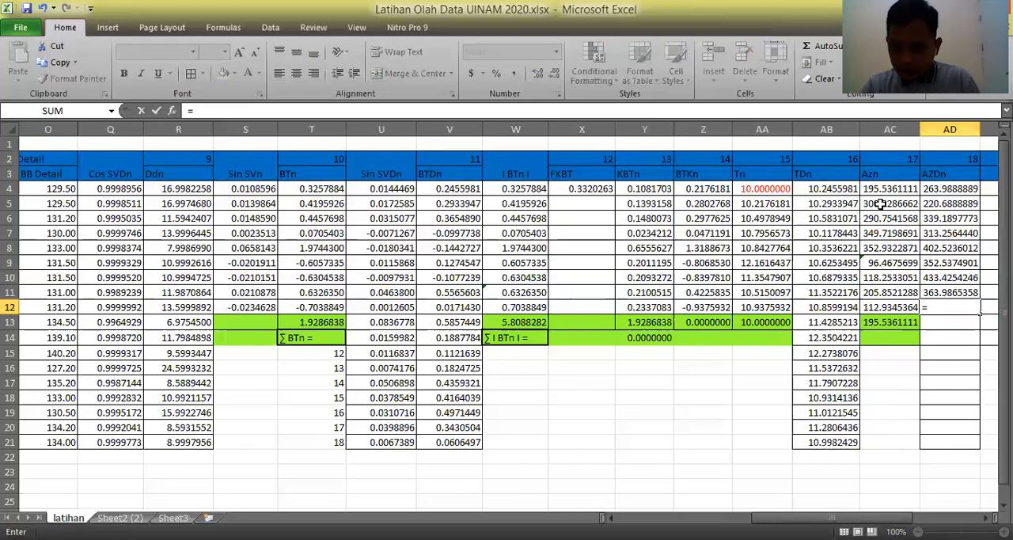
click(890, 247)
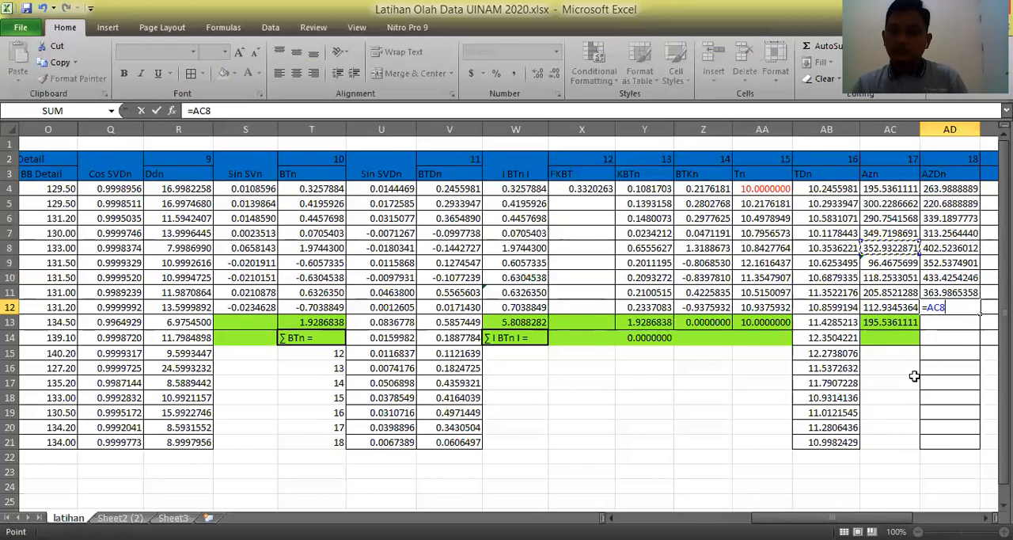
text(+)
drag(772, 518, 635, 510)
click(415, 308)
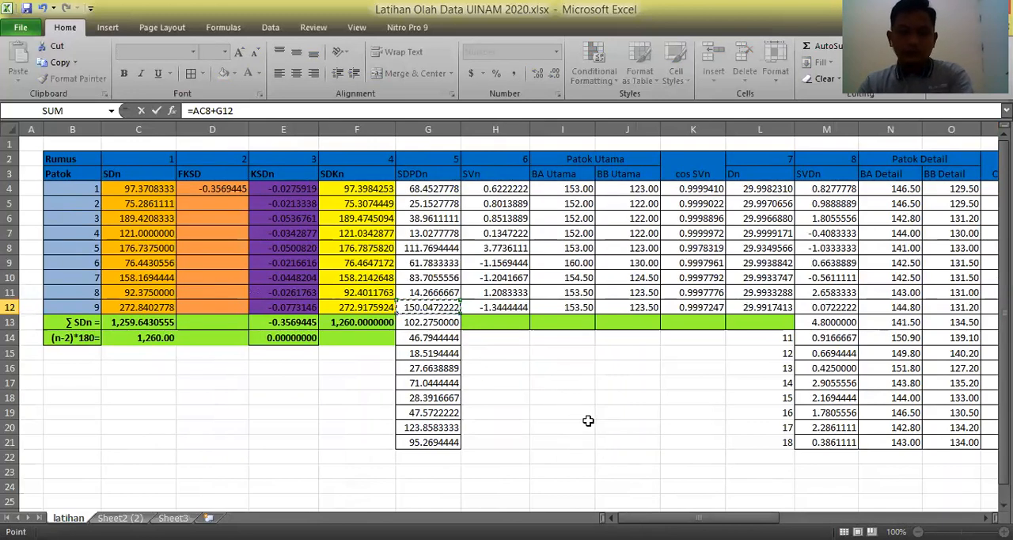
key(Return)
Calculate the detail azimuth in AD13 with the formula =AC8+G13.
text(=)
click(883, 248)
text(+)
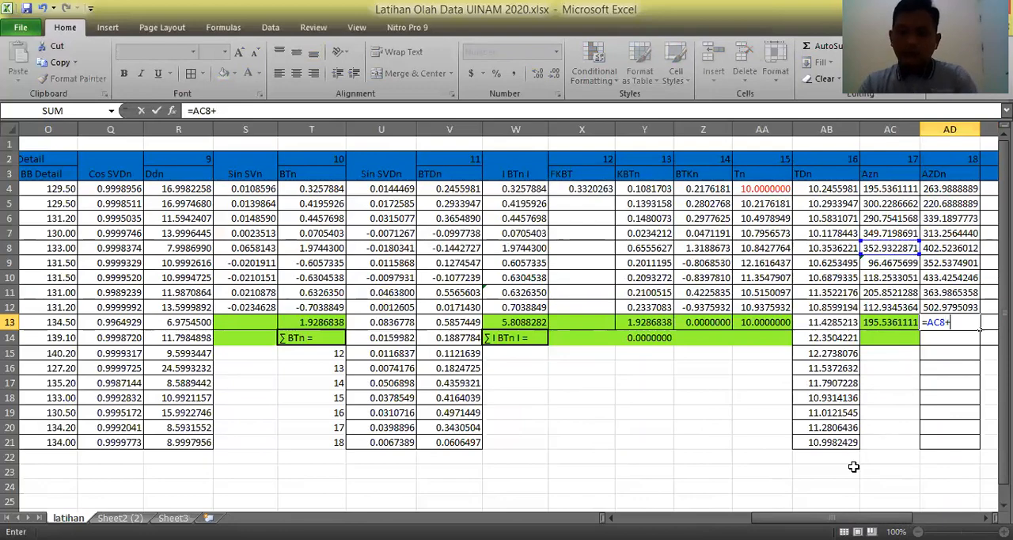
drag(831, 518, 689, 518)
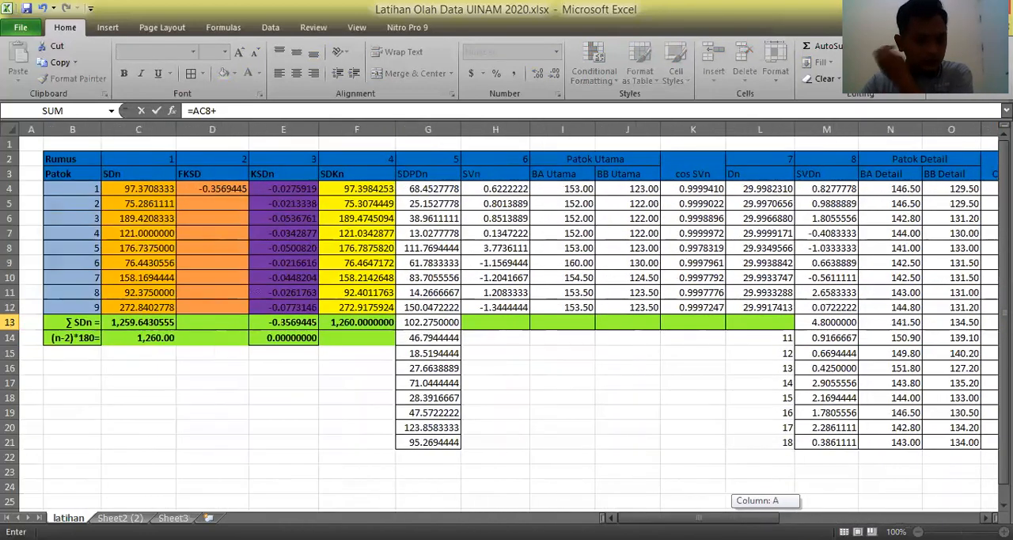
click(431, 323)
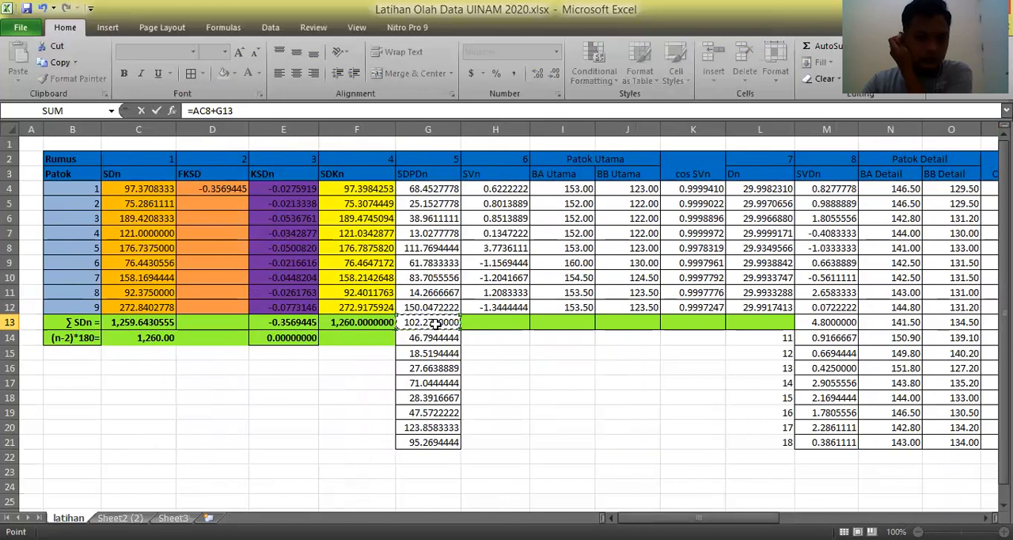
key(Return)
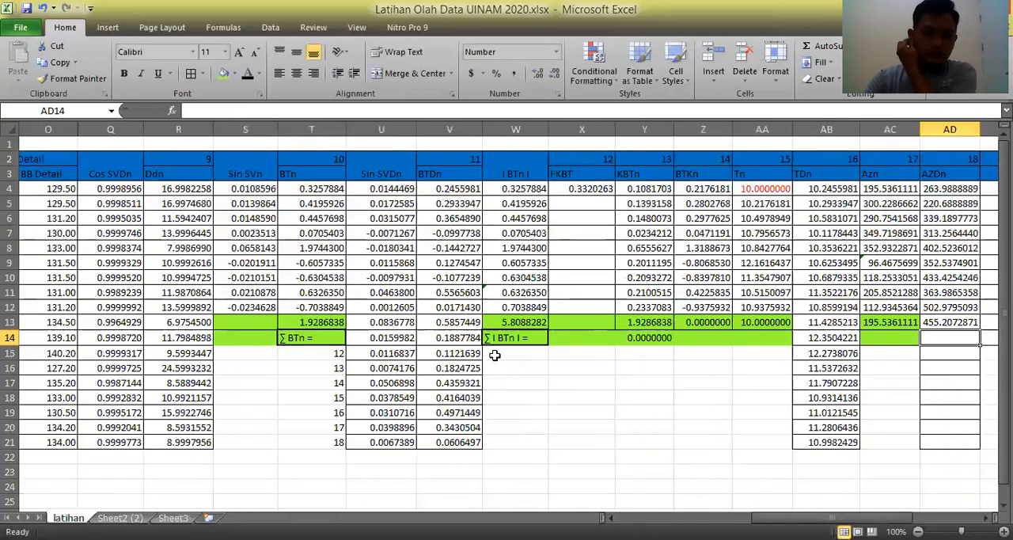
Calculate the detail azimuth in AD14 from the sixth Azn value with the formula =AC9+G14.
text(=)
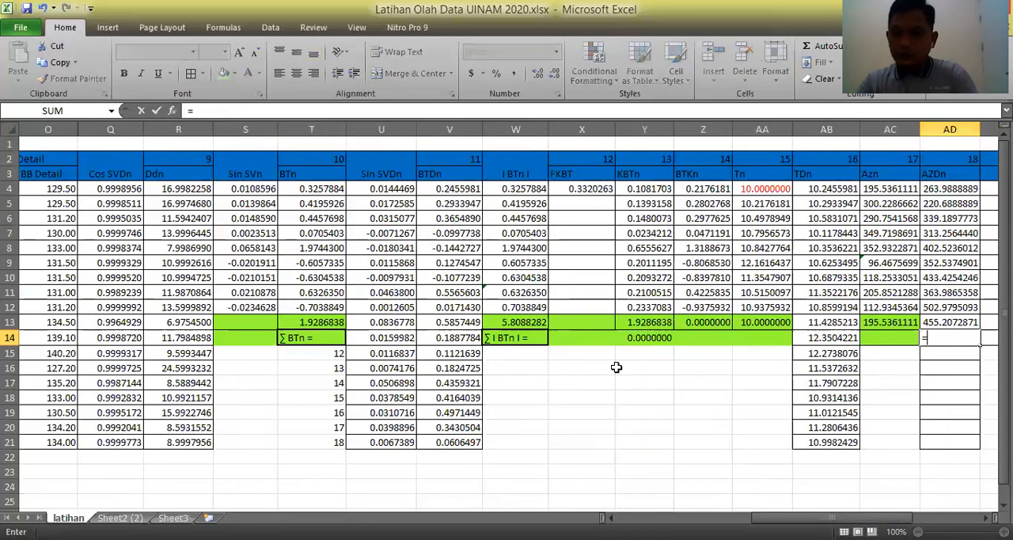
click(874, 264)
text(+)
drag(784, 518, 669, 518)
click(316, 342)
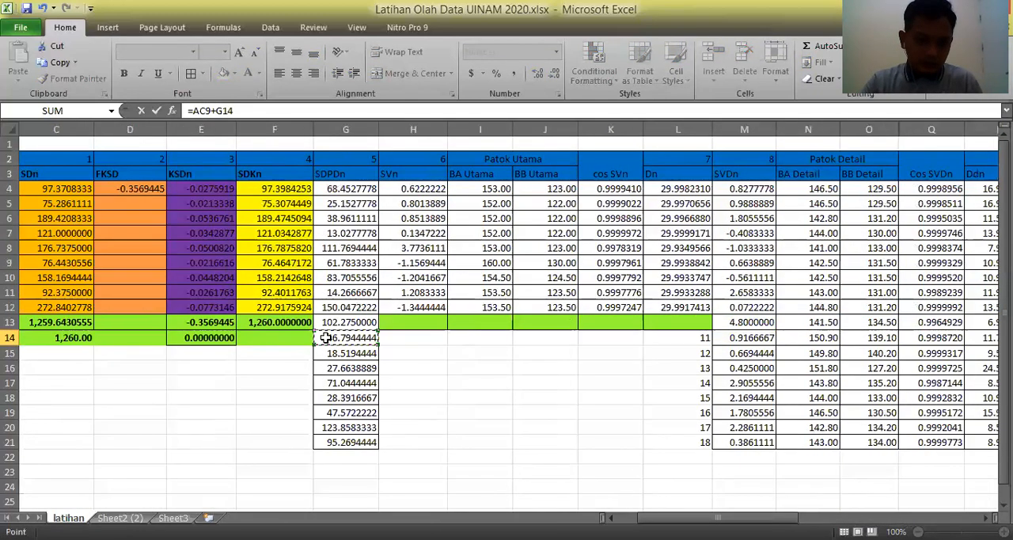
key(Return)
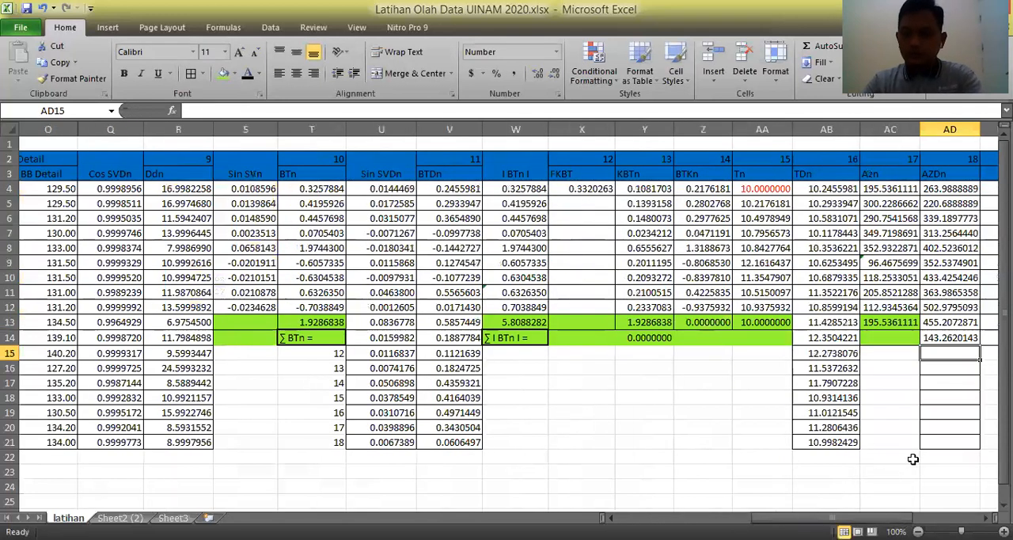
Calculate the detail azimuth in AD15 with the formula =AC9+G15.
text(=)
click(895, 266)
text(+)
drag(871, 518, 731, 517)
click(361, 355)
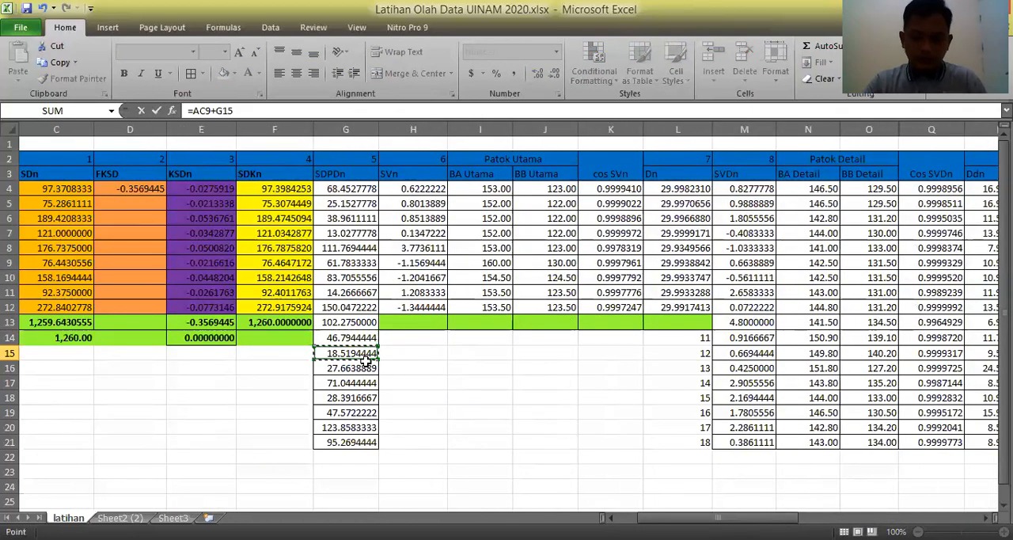
key(Return)
Calculate the detail azimuth in AD16 from the seventh Azn value with the formula =AC10+G16.
text(=)
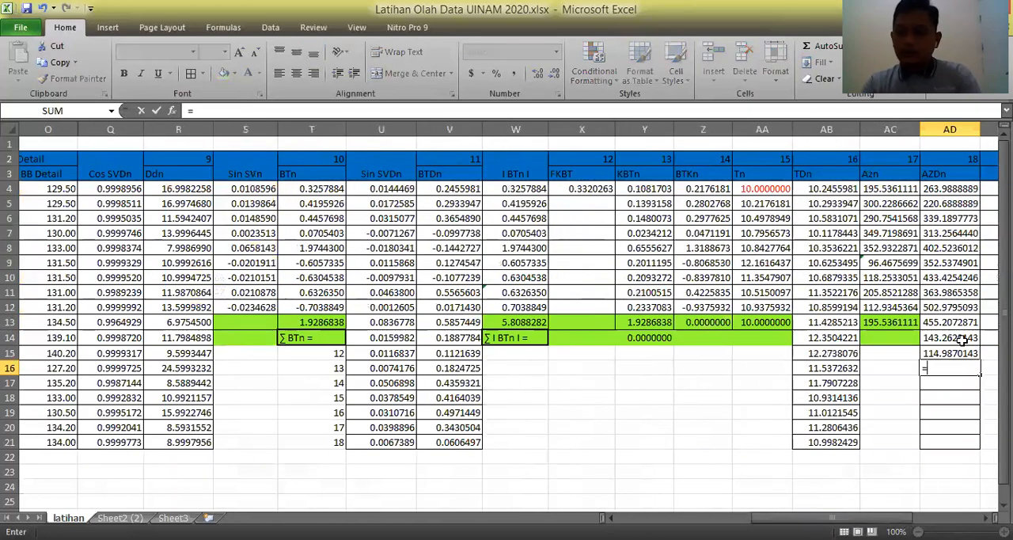
click(891, 281)
text(+)
drag(790, 517, 669, 516)
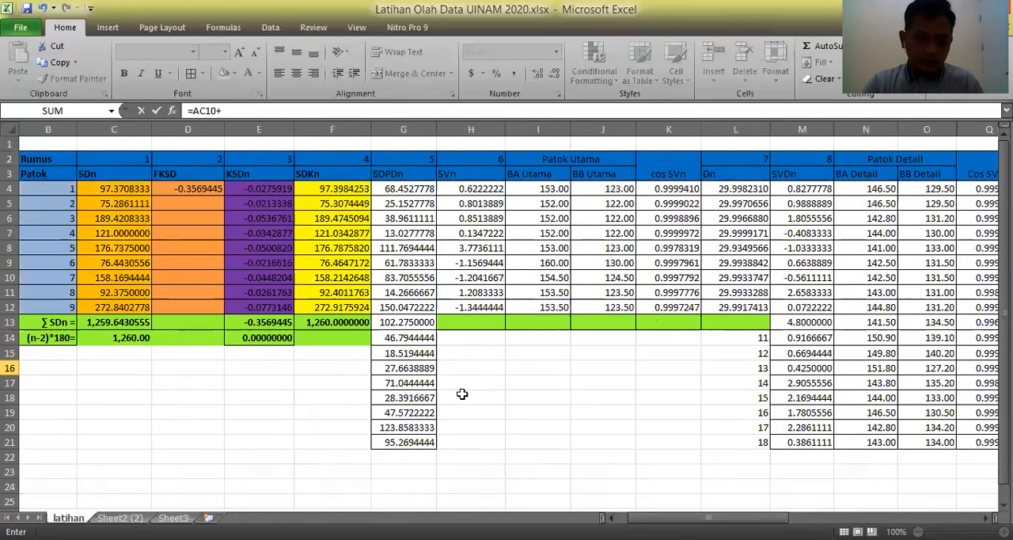
click(418, 369)
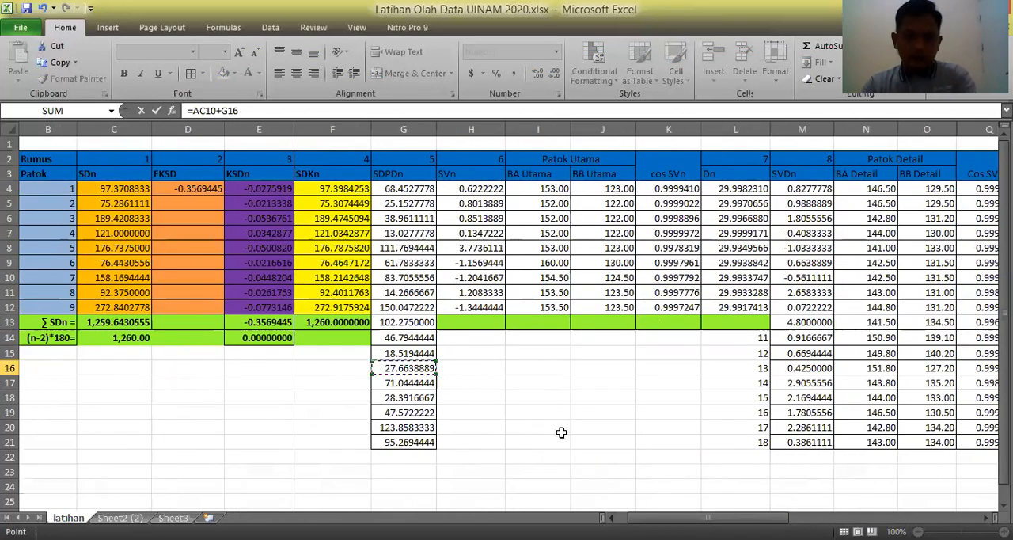
key(Return)
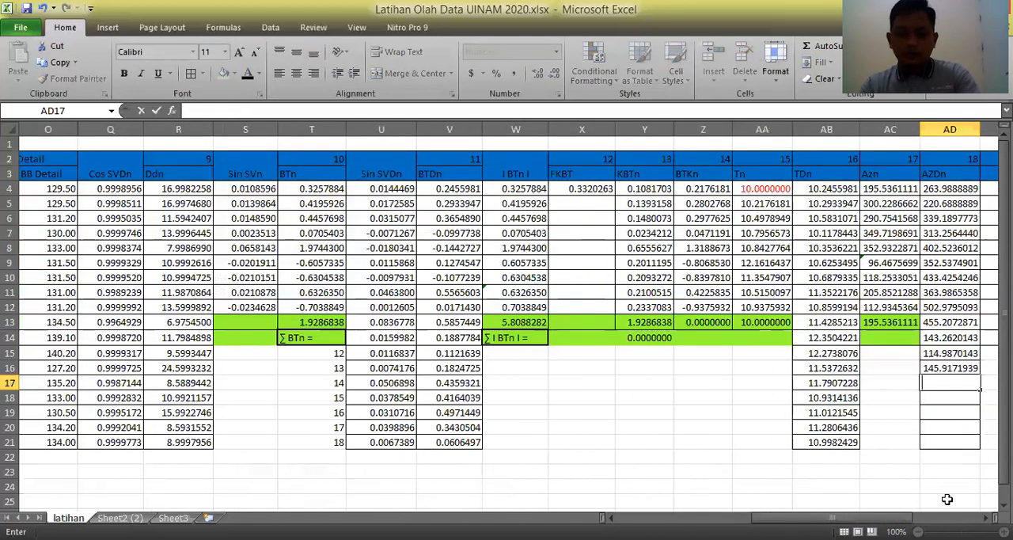
Calculate the detail azimuth in AD17 with the formula =AC10+G17.
text(=)
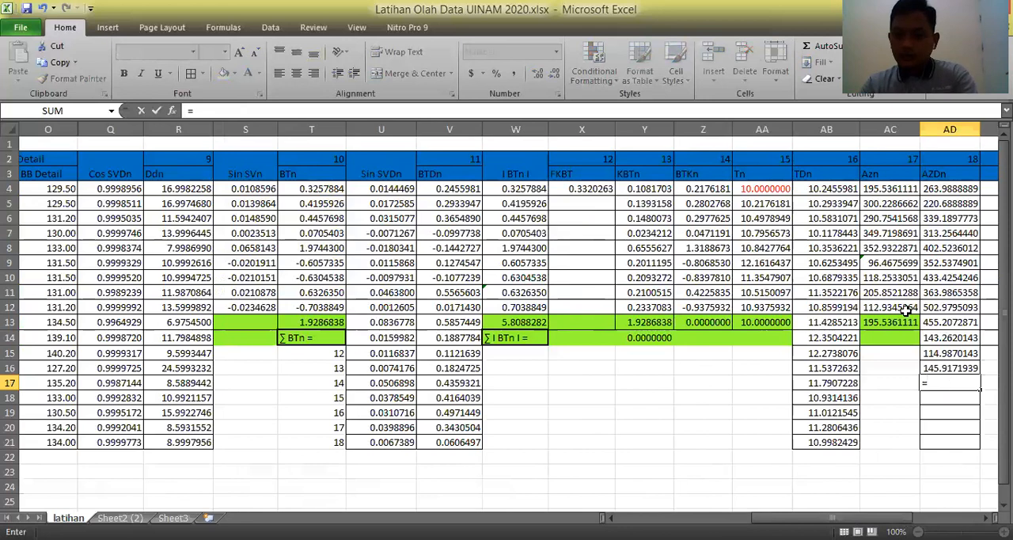
click(888, 277)
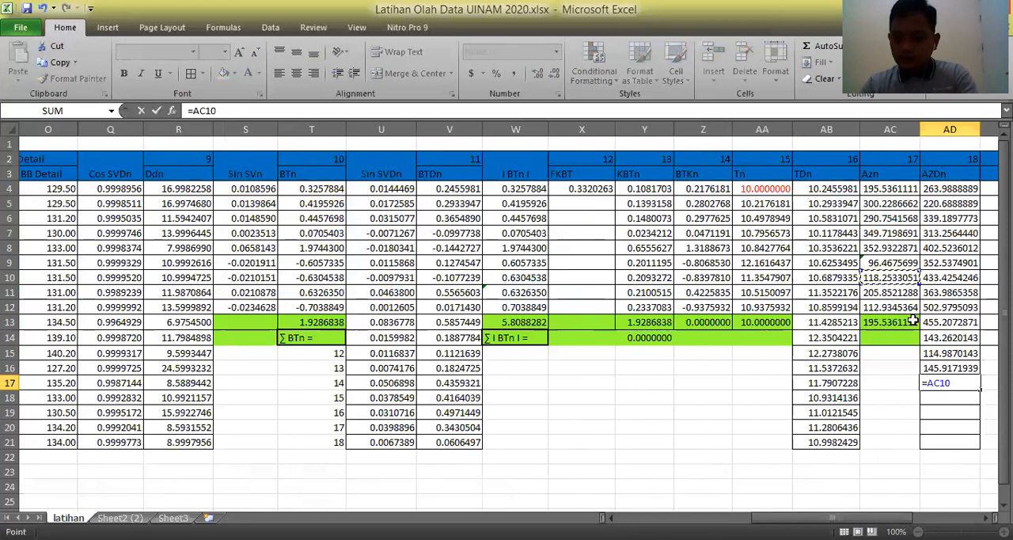
text(+)
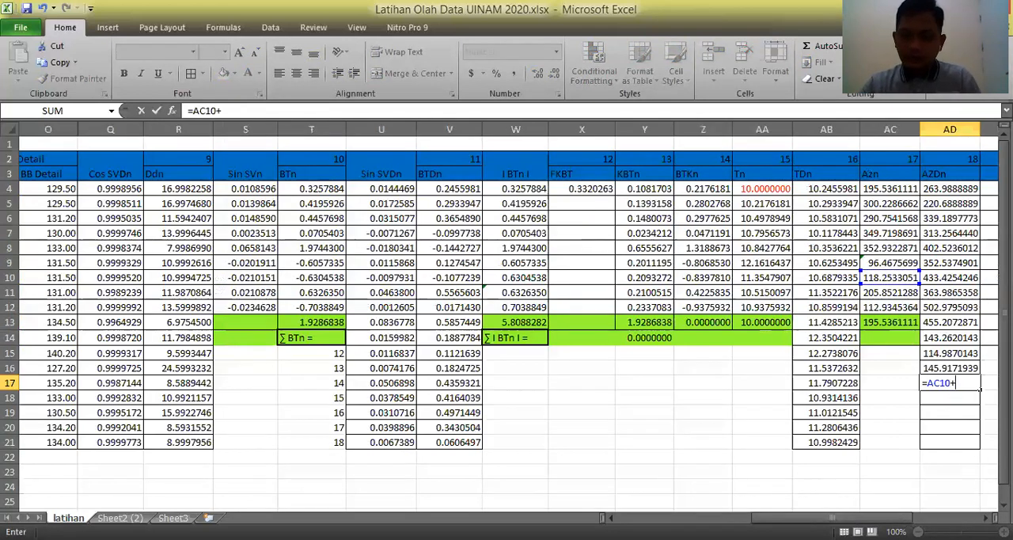
drag(709, 509, 688, 509)
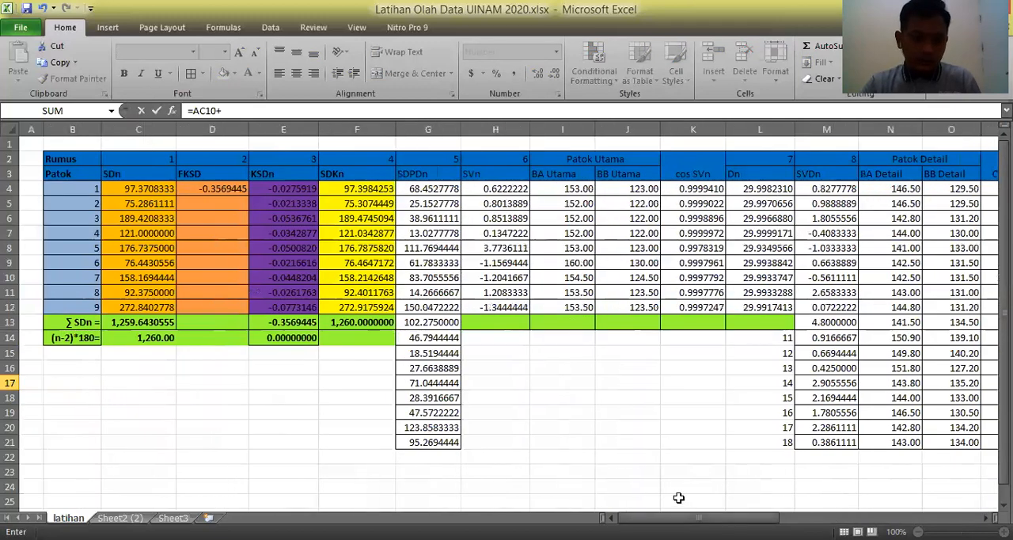
click(422, 376)
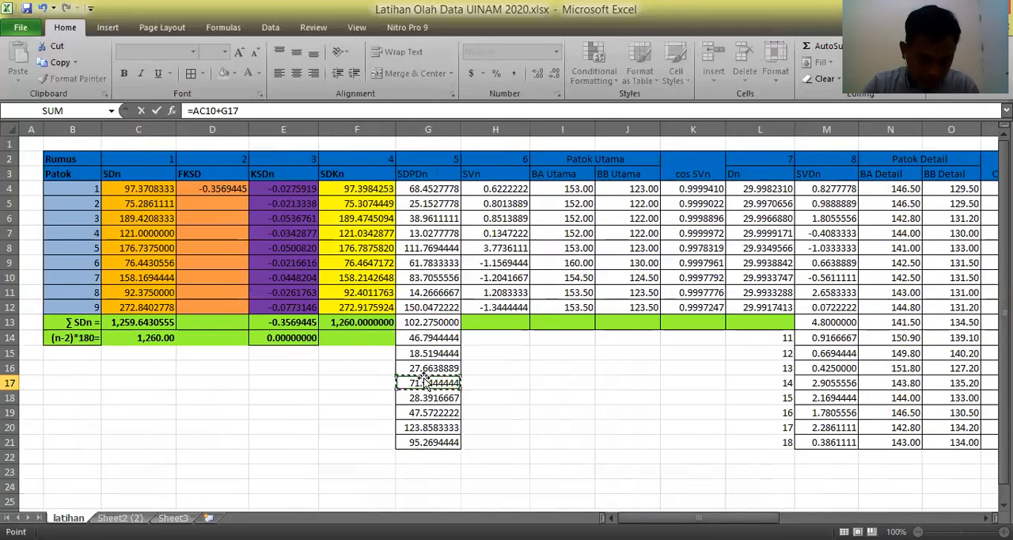
key(Return)
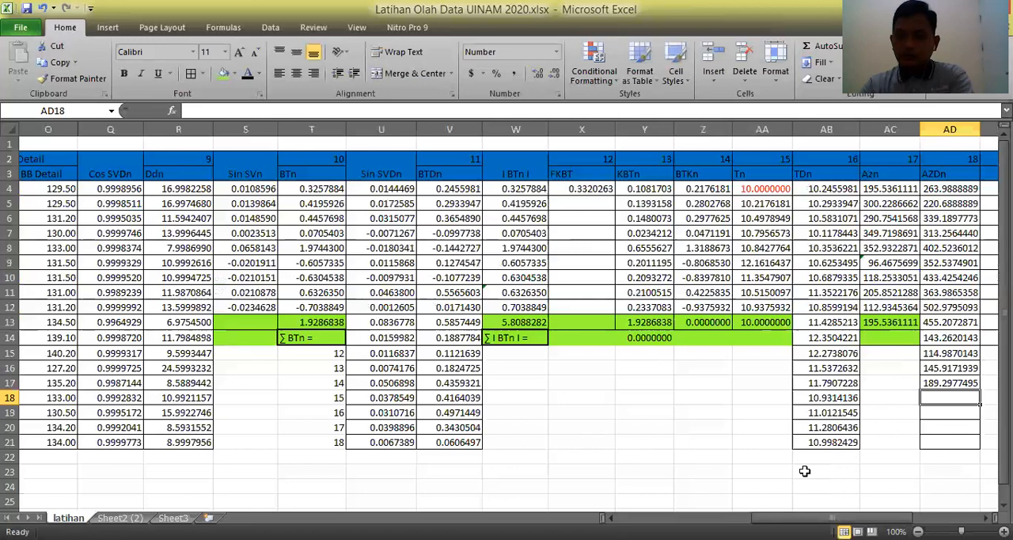
Calculate the detail azimuth in AD18 from the eighth Azn value with the formula =AC11+G18.
text(=)
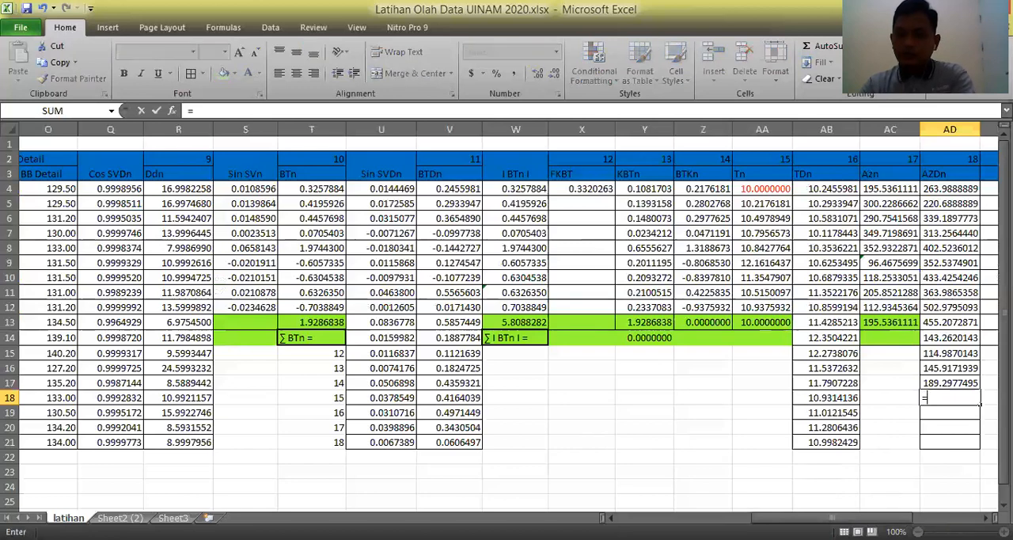
click(890, 294)
text(+)
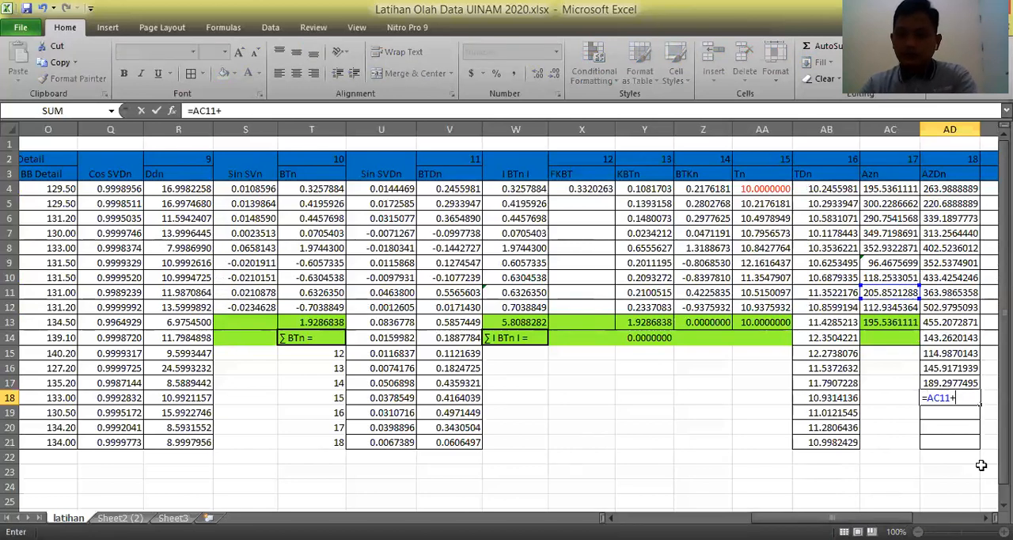
drag(880, 518, 745, 516)
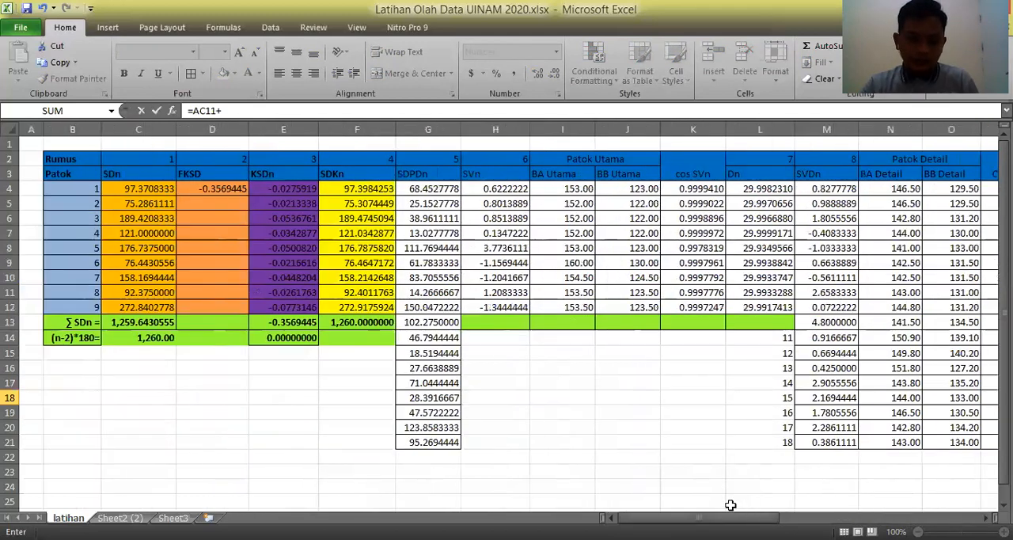
click(429, 400)
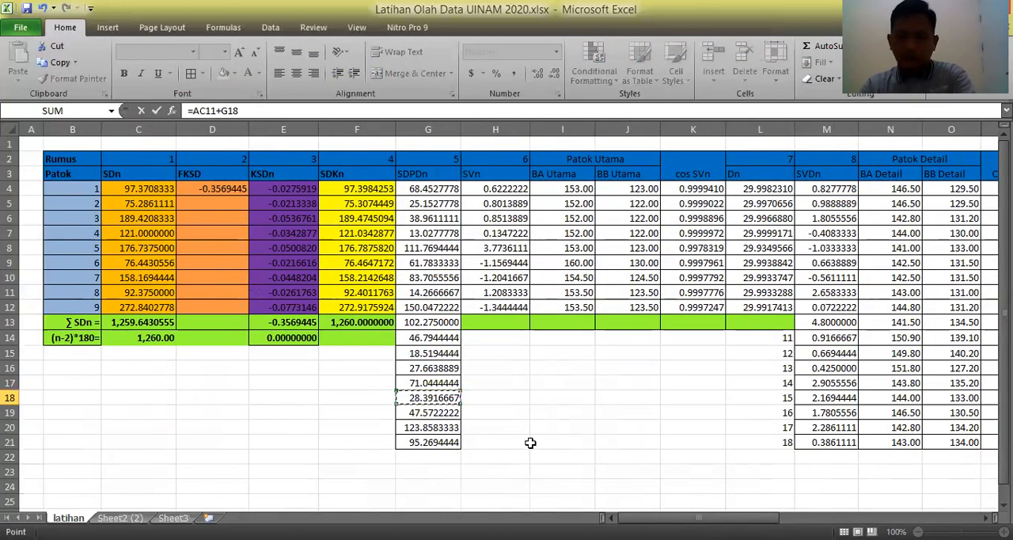
key(Return)
Calculate the detail azimuth in AD19 from the eighth Azn value with the formula =AC11+G19.
text(=)
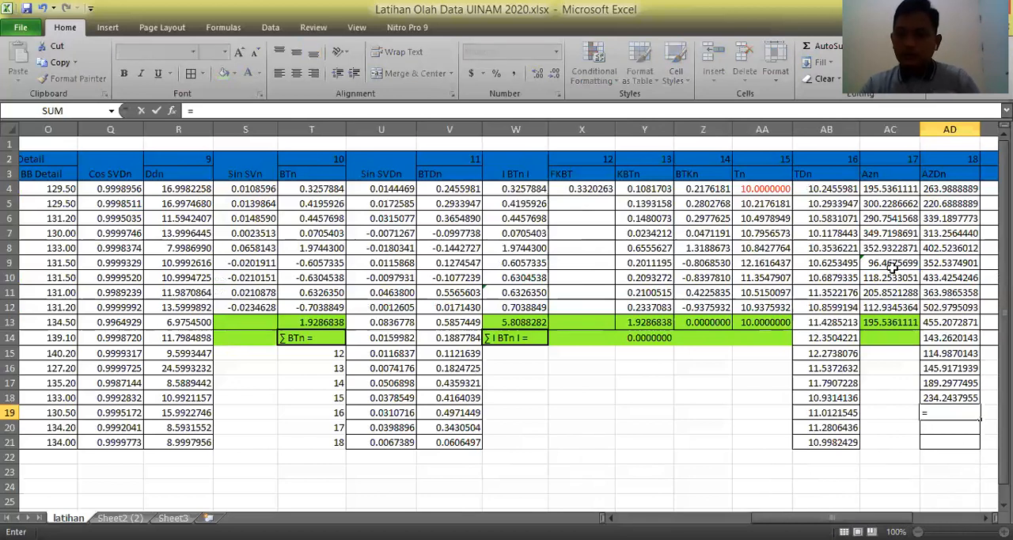
click(890, 292)
text(+)
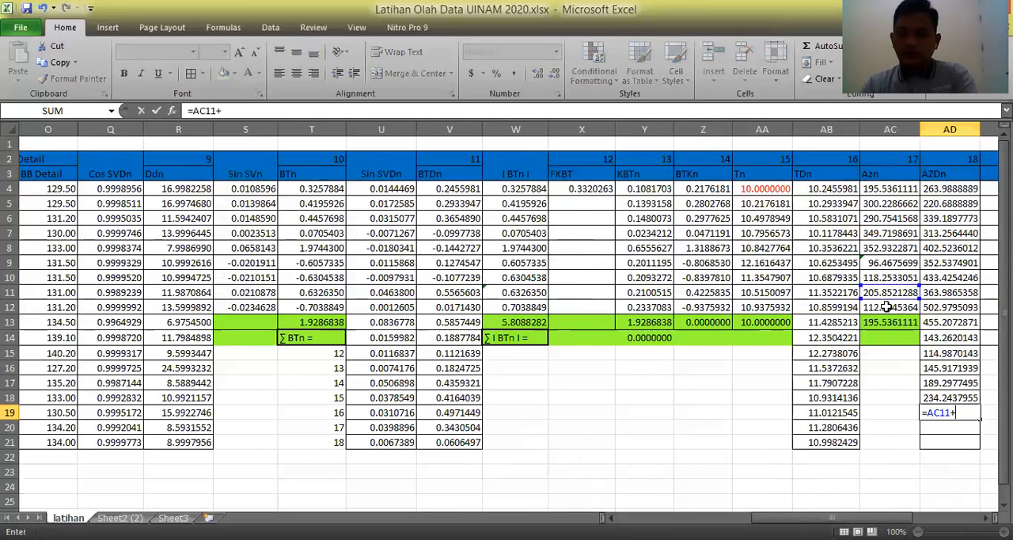
drag(831, 518, 737, 518)
click(193, 415)
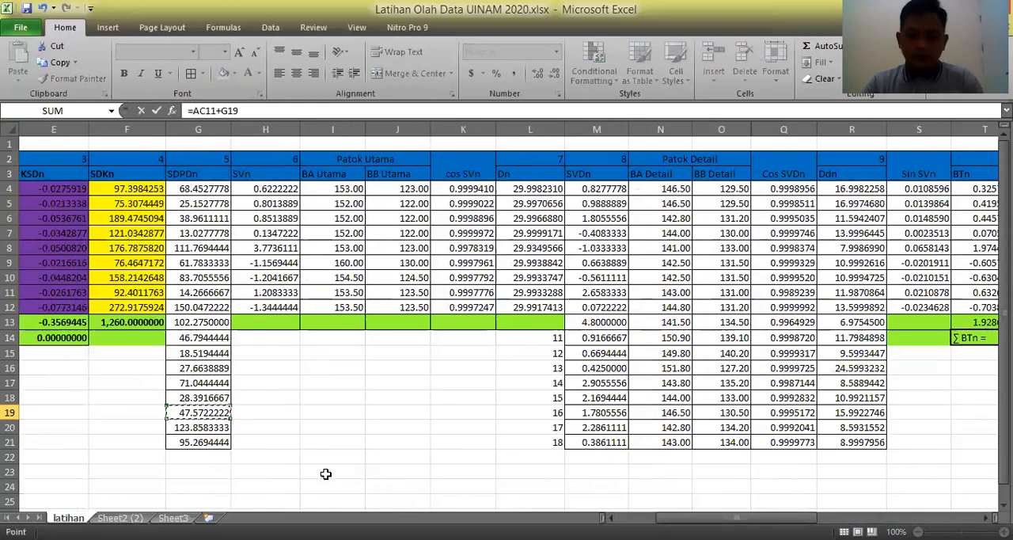
key(Return)
Calculate the detail azimuth in AD20 from the ninth Azn value with the formula =AC12+G20.
text(=)
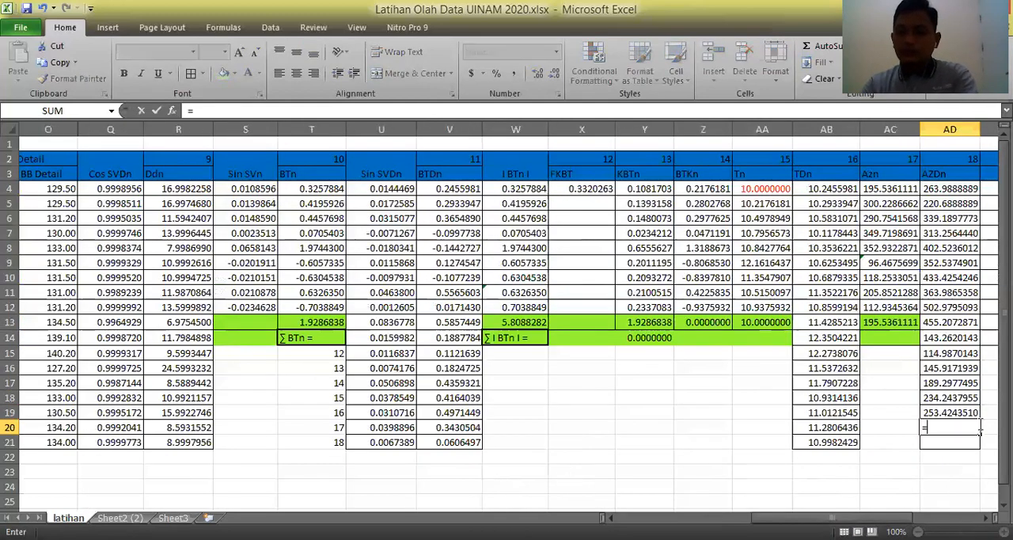
click(887, 307)
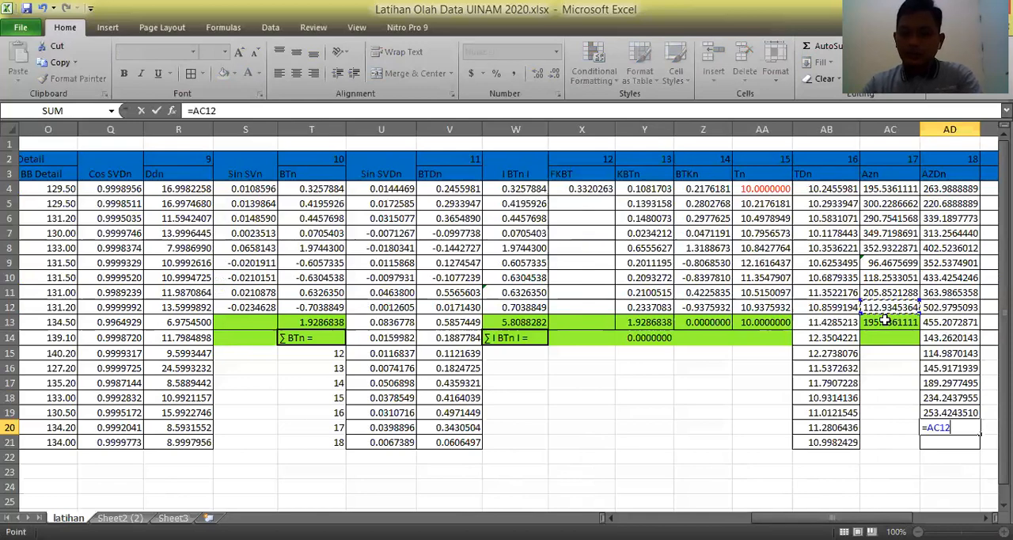
text(+)
drag(831, 517, 694, 518)
click(413, 428)
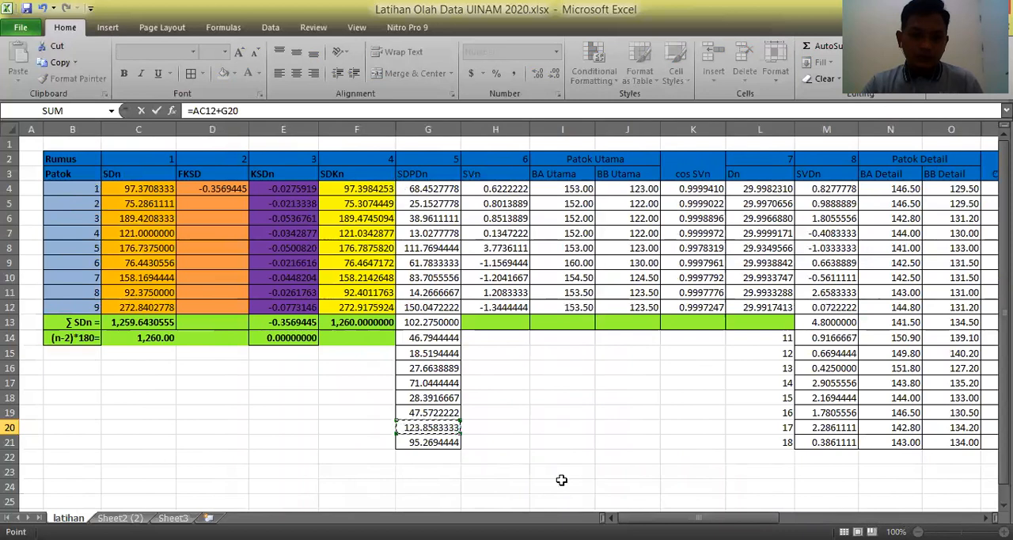
key(Return)
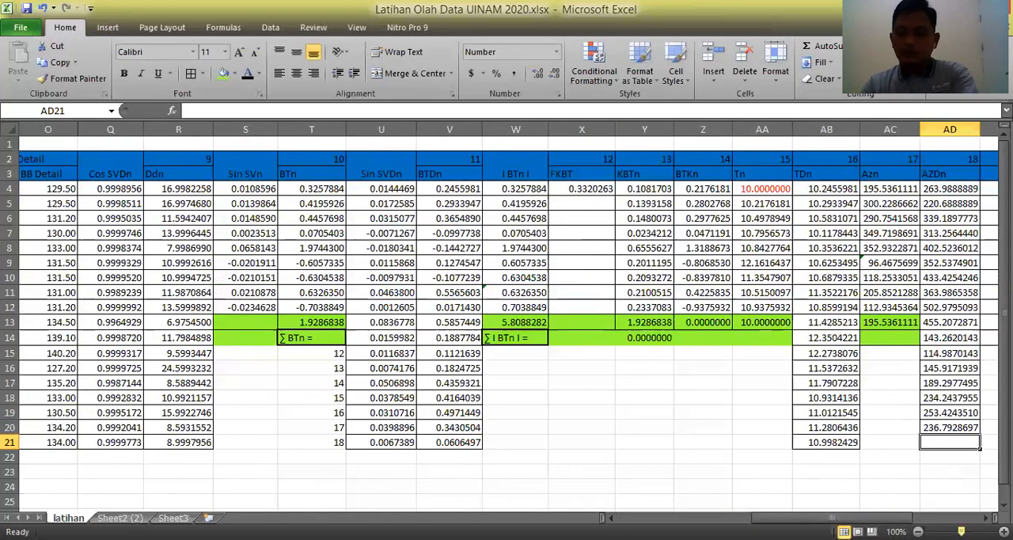
Calculate the last detail azimuth in AD21 with the formula =AC12+G21.
text(=)
click(891, 307)
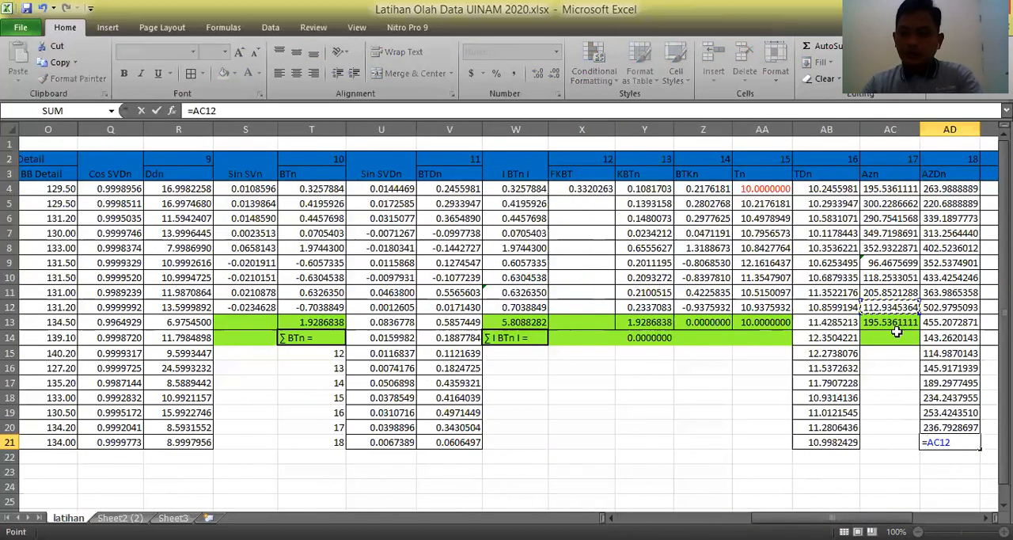
text(+)
drag(768, 514, 609, 491)
click(420, 441)
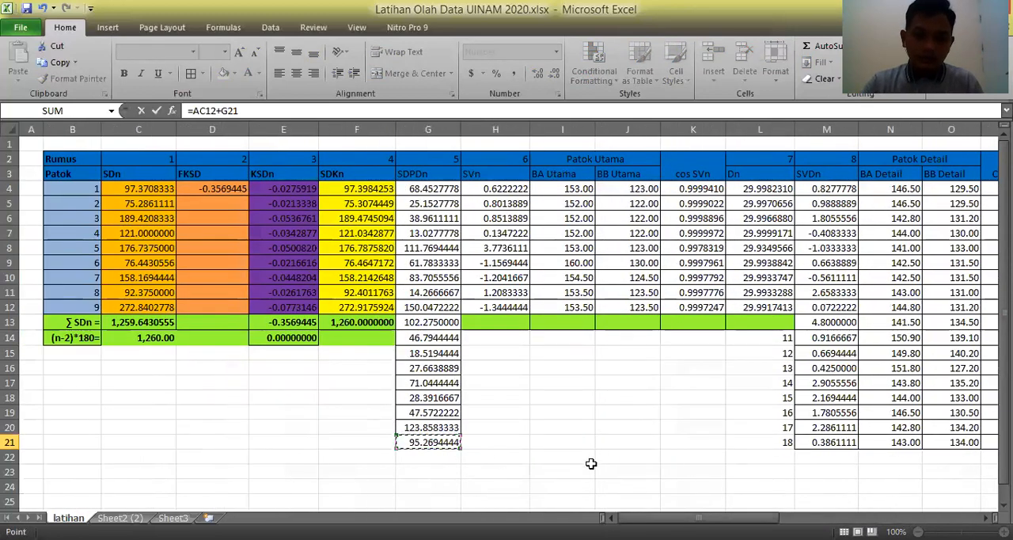
key(Return)
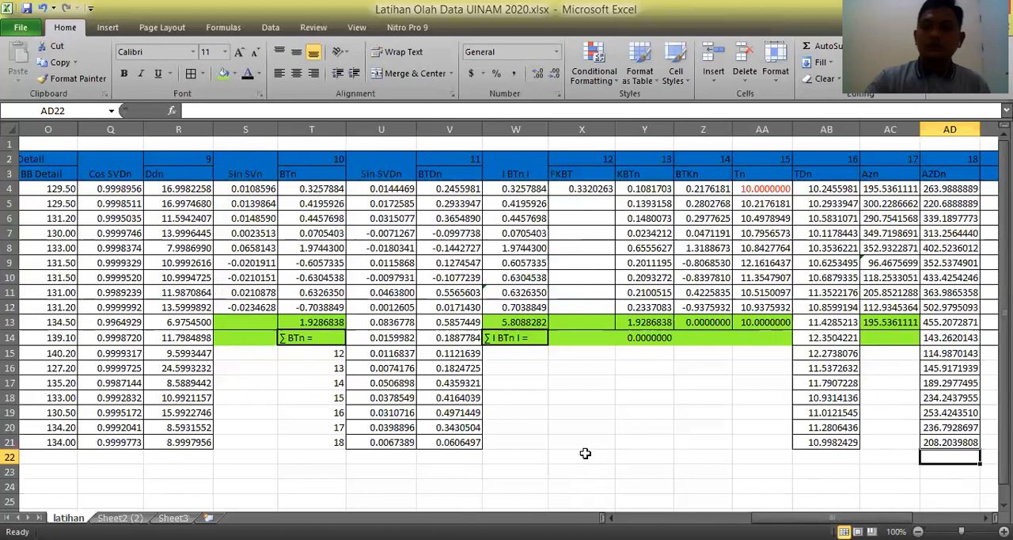
Check the formulas and values of the AZDn column cell by cell from AD4 to AD21.
click(950, 189)
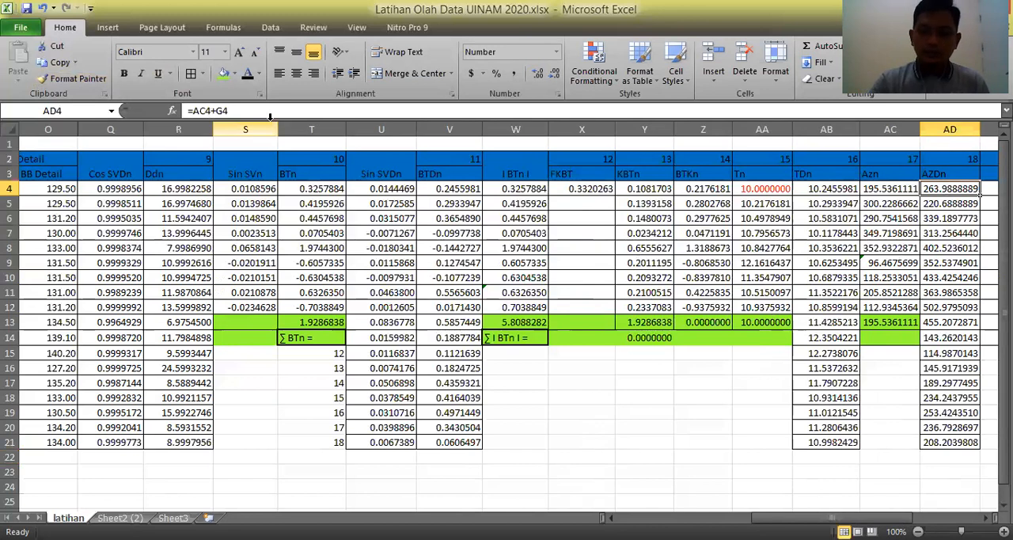
key(Down)
key(Down)
key(Down)
key(Down)
key(Down)
key(Down)
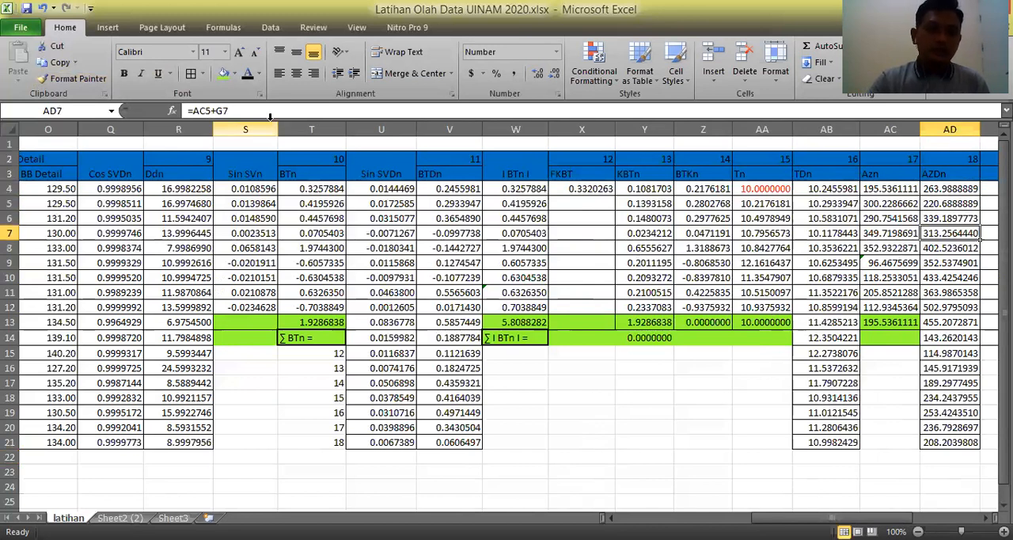
key(Down)
key(Down)
key(Down)
key(Down)
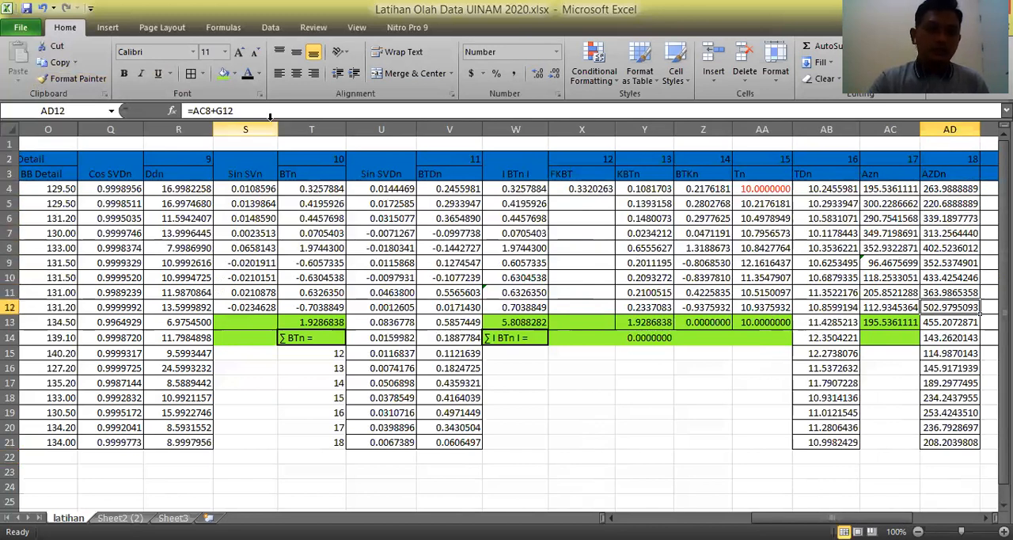
key(Down)
key(Down)
key(Down)
key(Down)
key(Down)
key(Down)
key(Down)
key(Down)
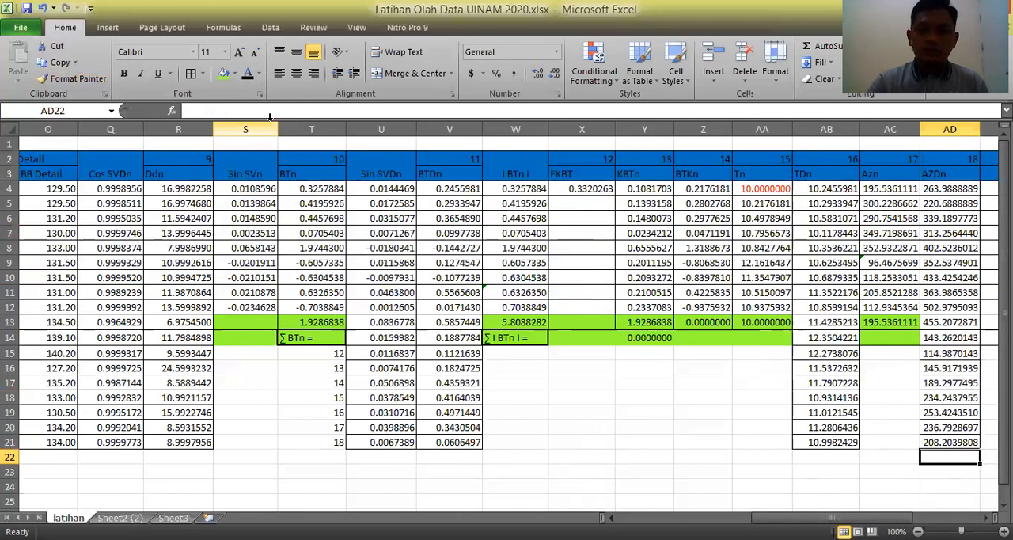
click(950, 441)
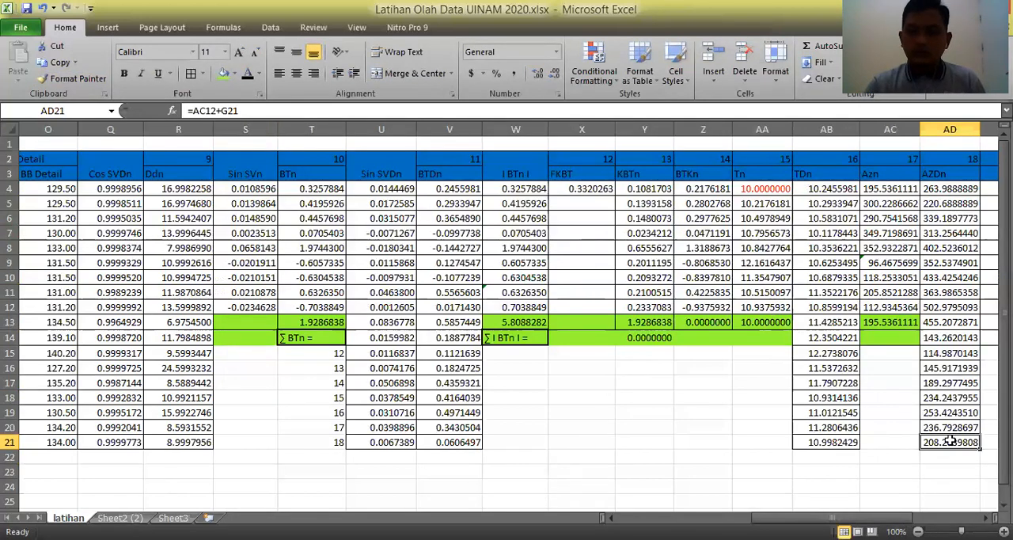
click(948, 189)
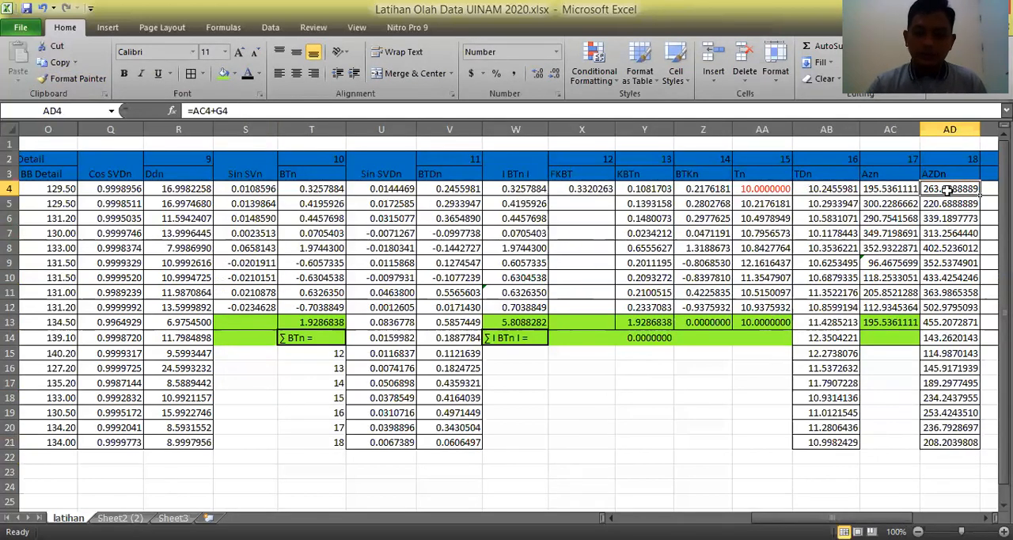
key(Down)
key(Down)
key(Down)
key(Down)
key(Down)
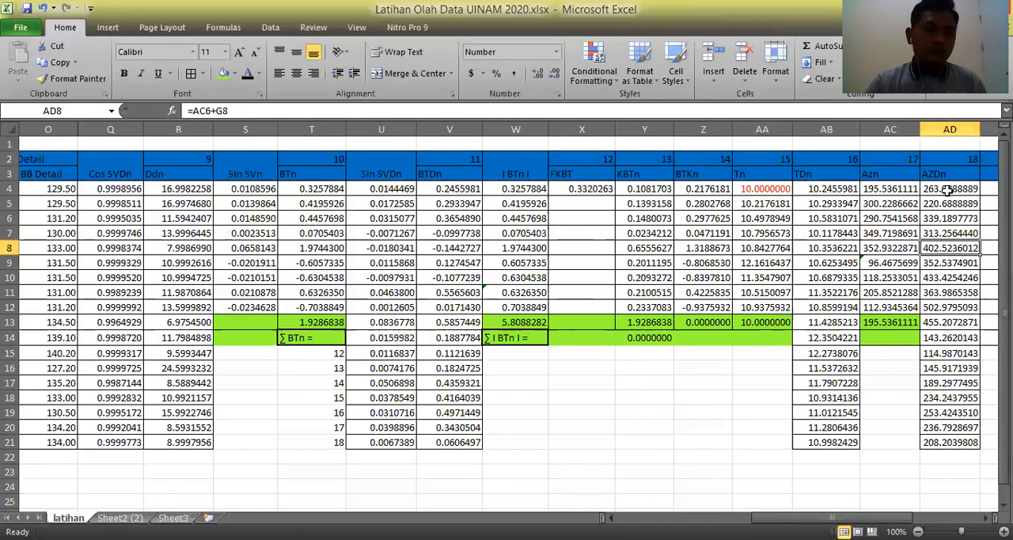
key(Down)
key(Down)
key(Down)
key(Down)
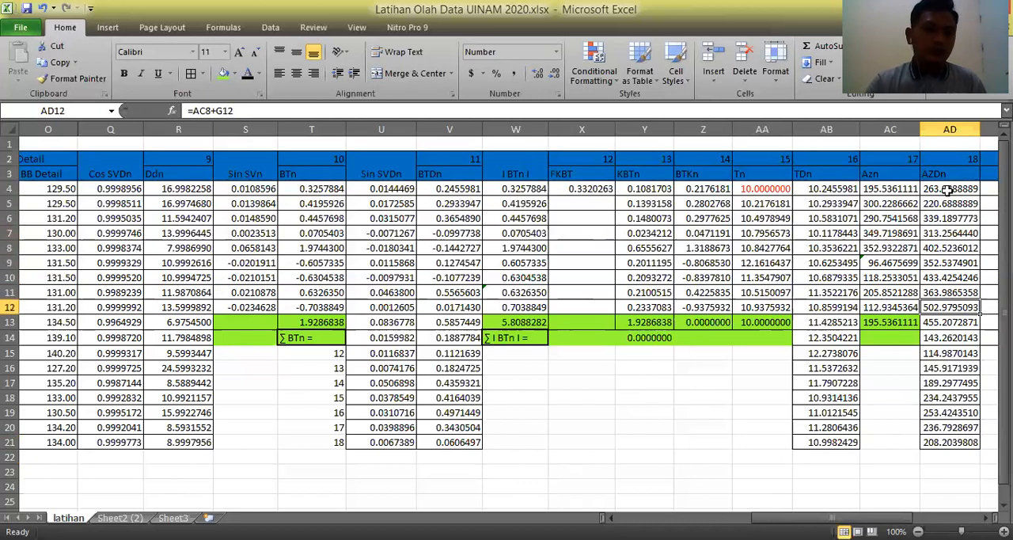
key(Down)
key(Down)
key(Down)
key(Down)
key(Down)
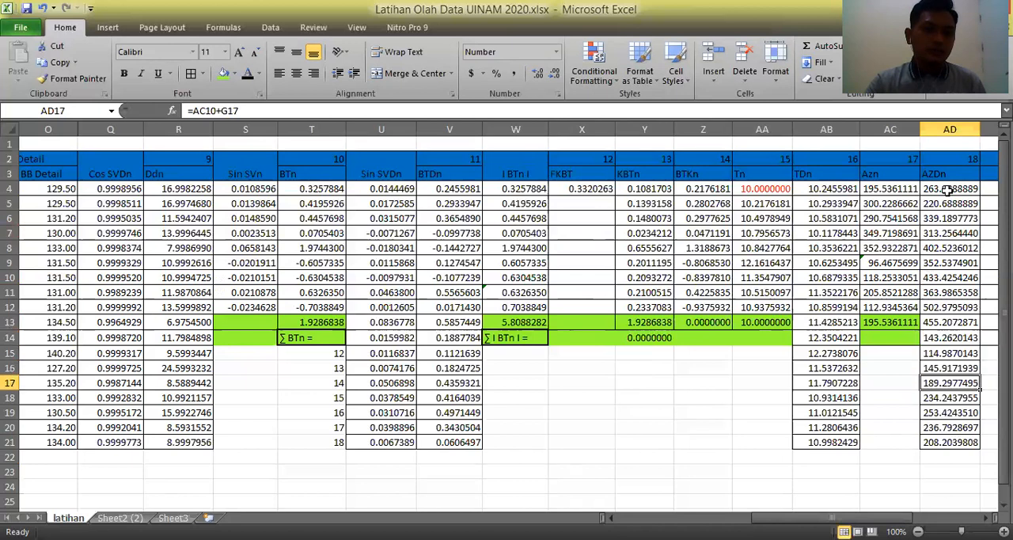
key(Down)
key(Down)
key(Down)
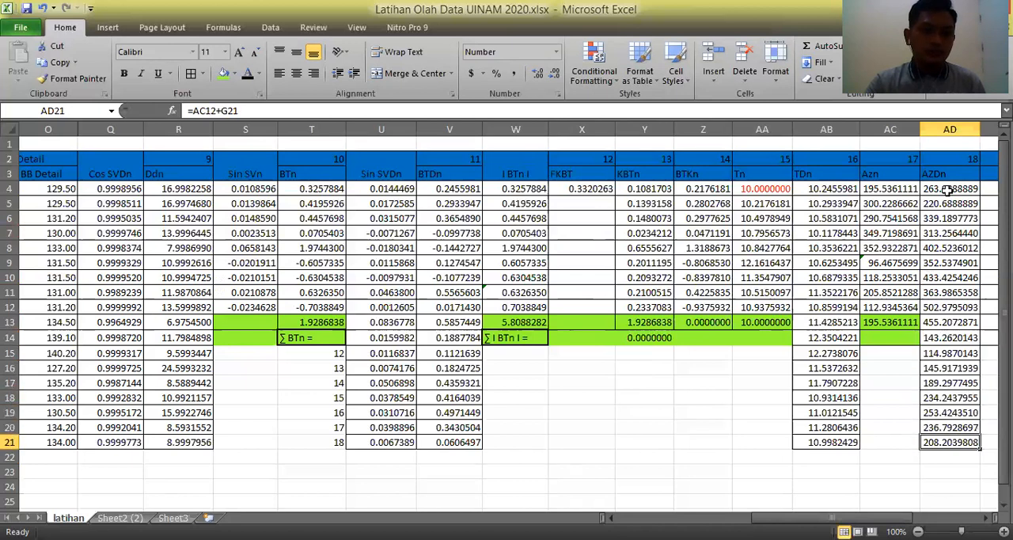
key(Down)
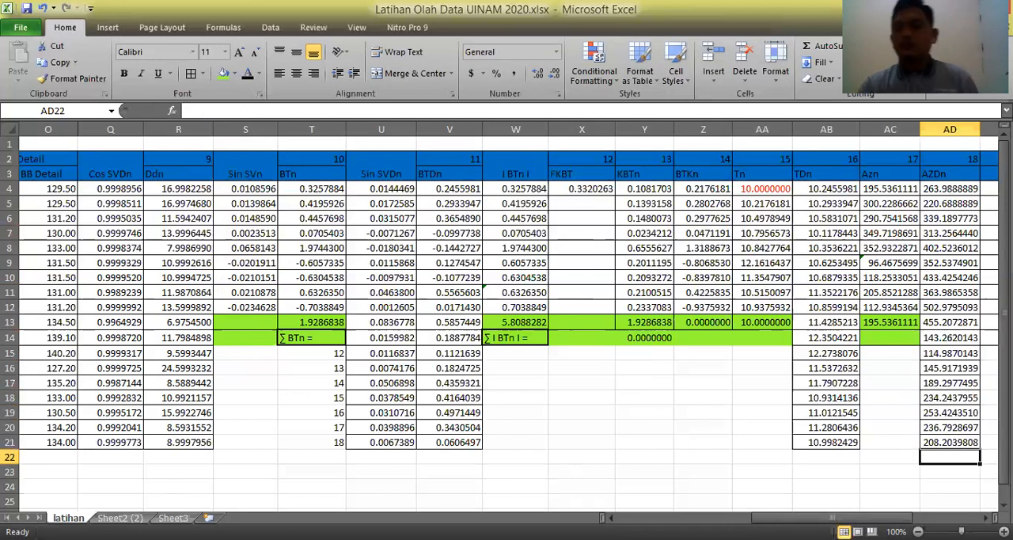
click(905, 442)
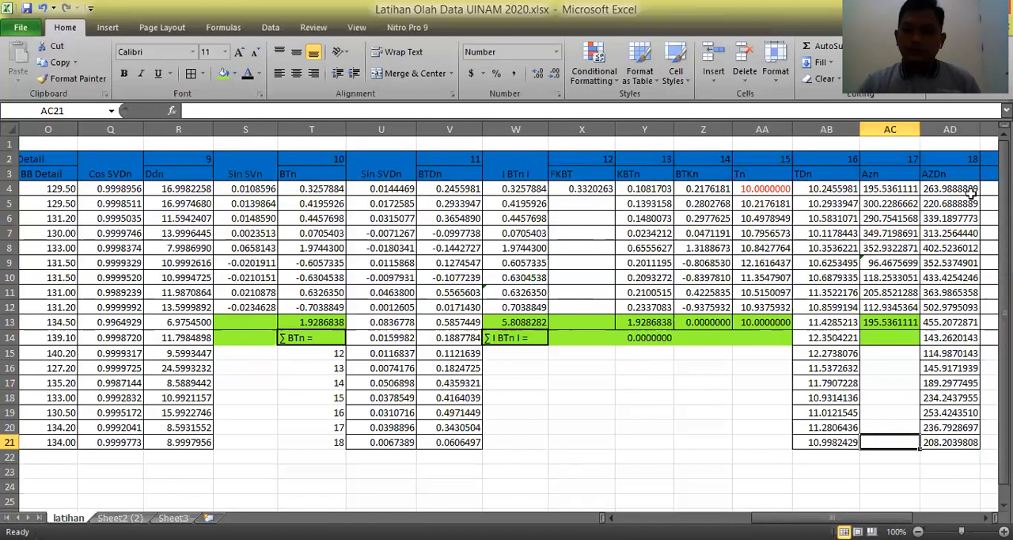
Subtract 360 from the detail azimuth in AD8, making the formula =AC6+G8-360.
click(954, 250)
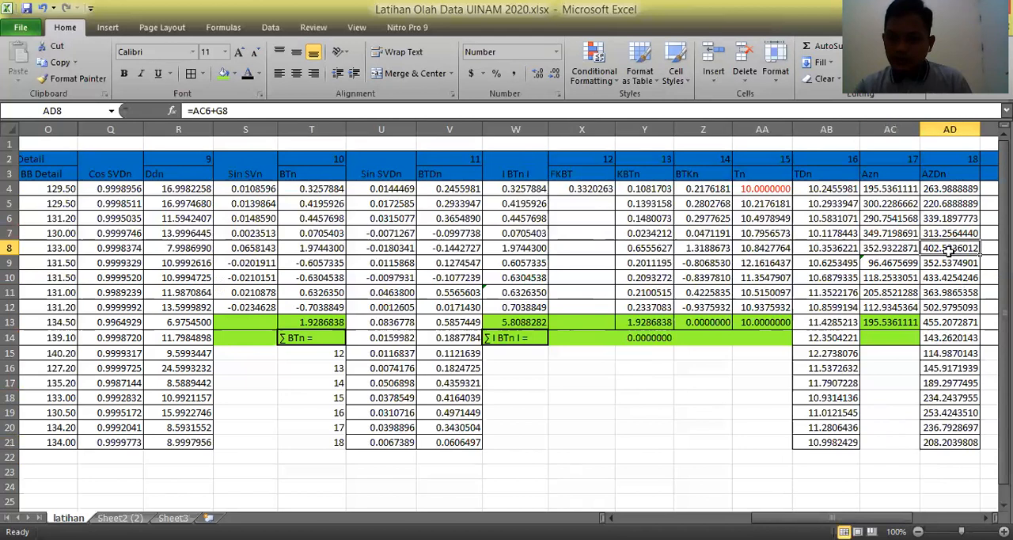
click(281, 105)
text(-360)
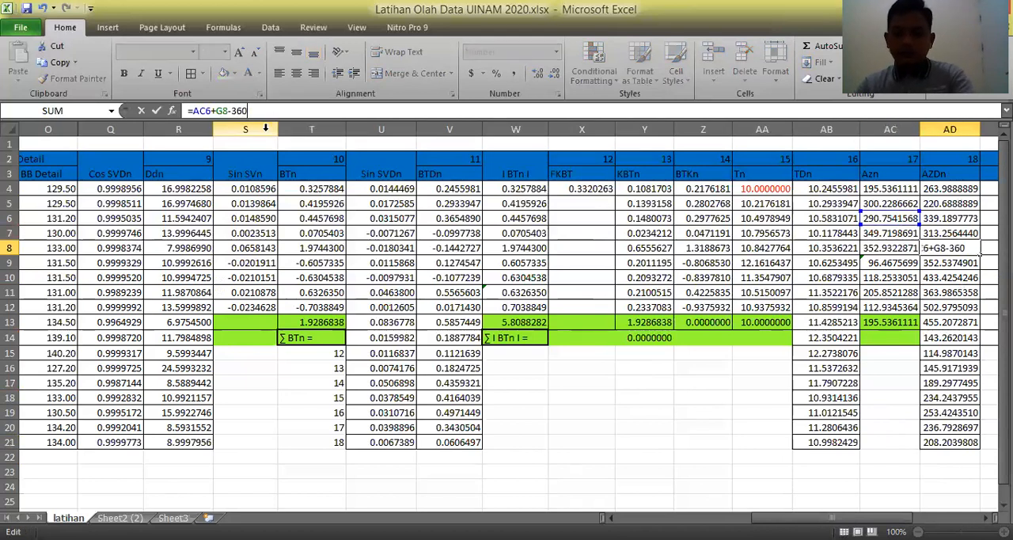
key(Return)
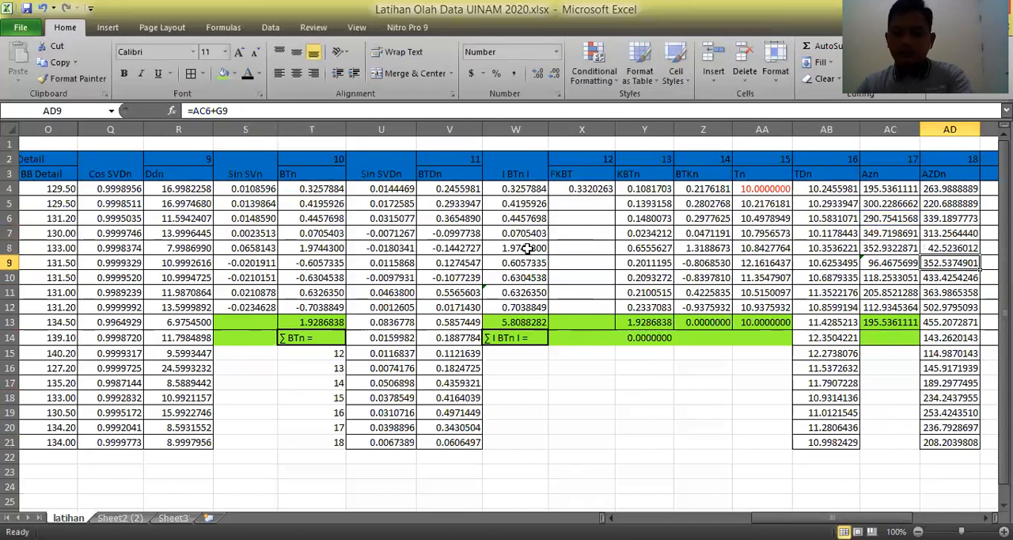
Append -360 to the detail azimuth formula in AD10.
click(950, 278)
click(265, 111)
text(-360)
key(Return)
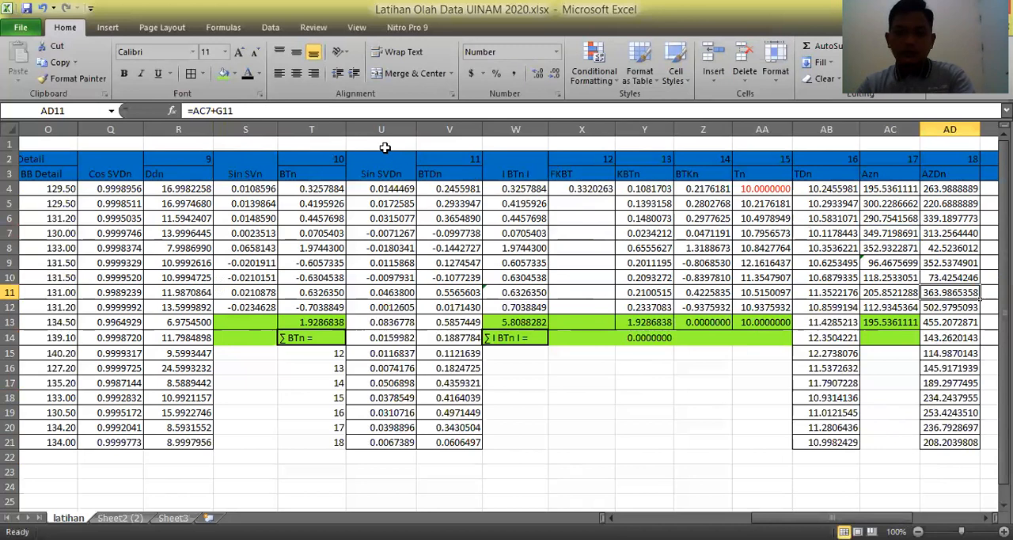
Subtract 360 from the detail azimuth in AD11, making the formula =AC7+G11-360.
click(328, 112)
text(-360)
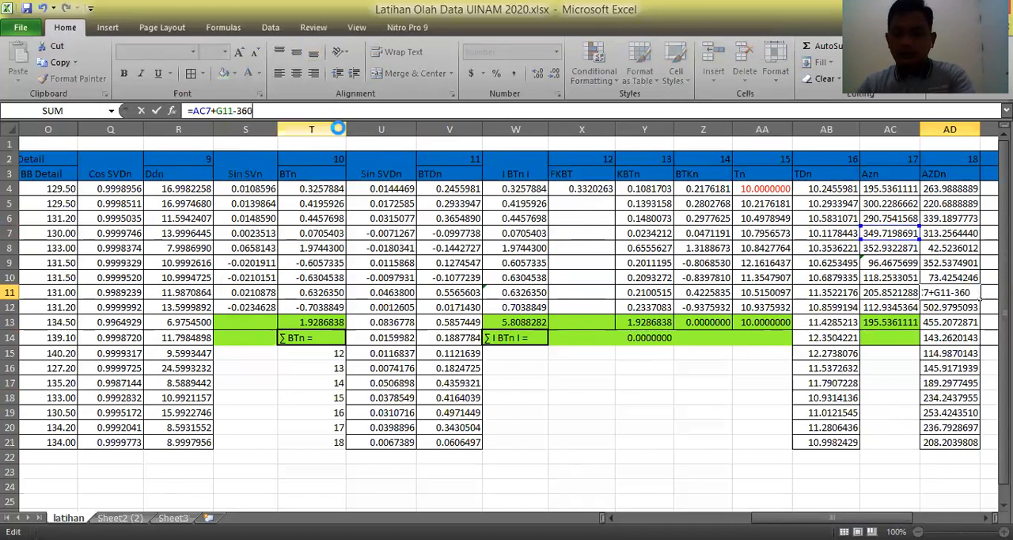
key(Return)
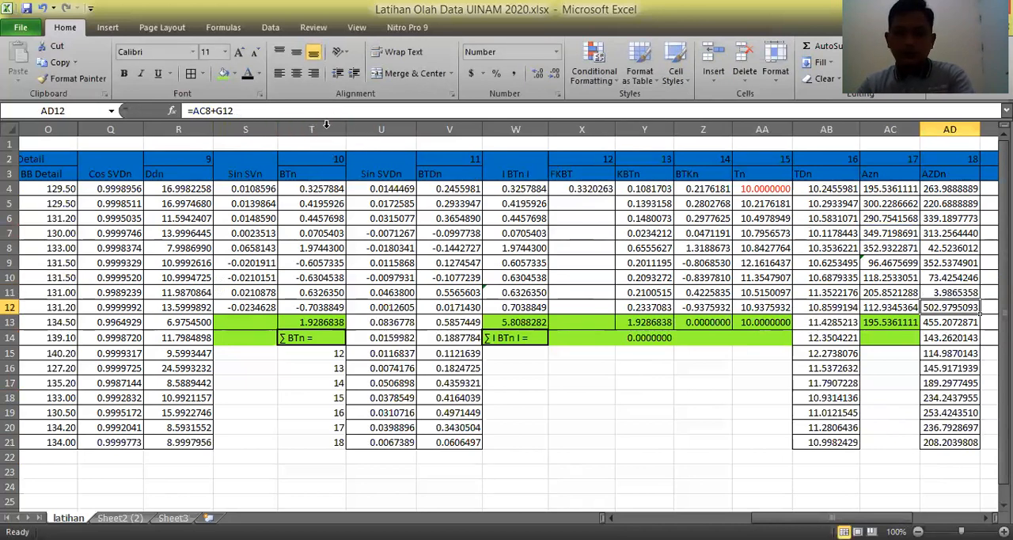
Subtract 360 from the detail azimuth in AD12, making the formula =AC8+G12-360.
click(295, 115)
text(-360)
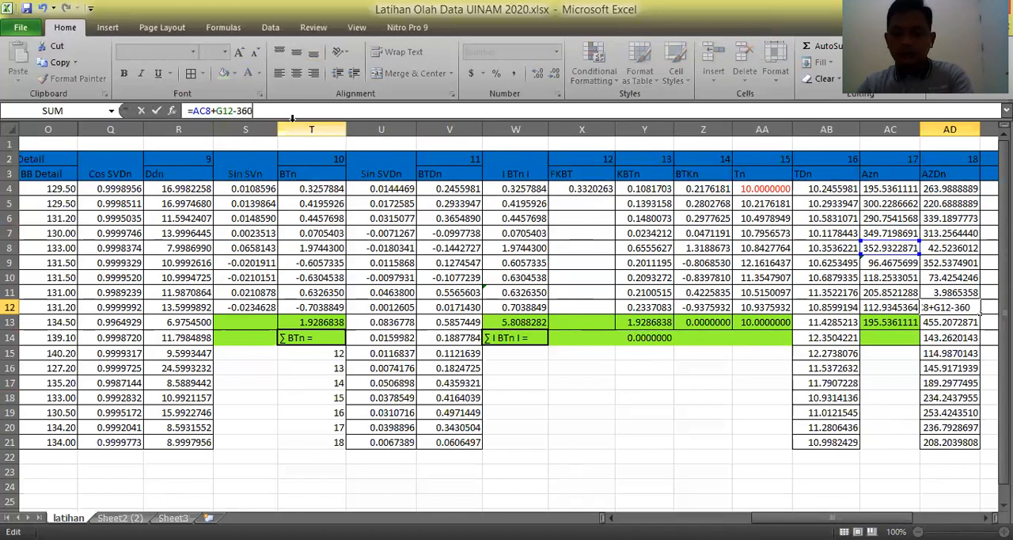
key(Return)
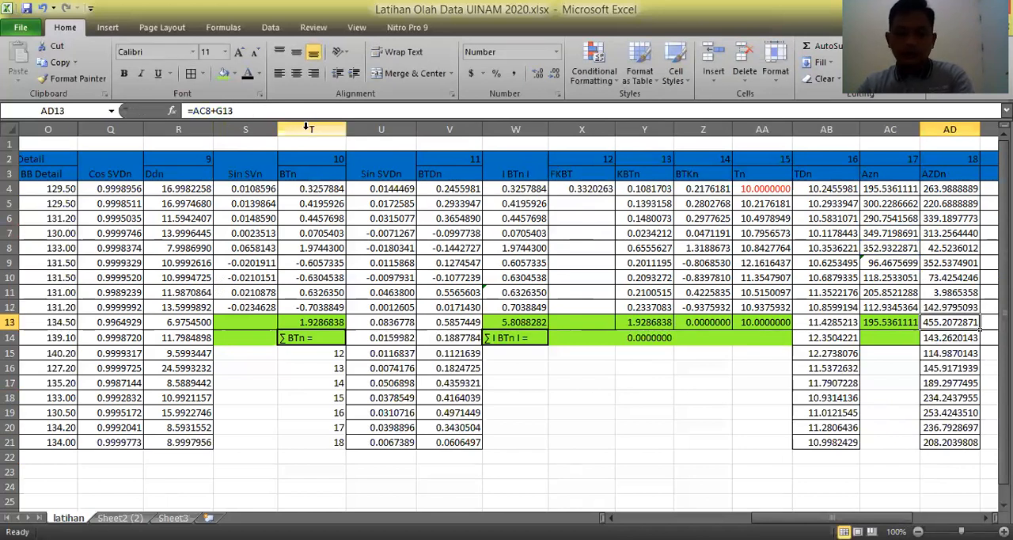
Subtract 360 from the detail azimuth in AD13, making the formula =AC8+G13-360.
click(285, 113)
text(-360)
key(Return)
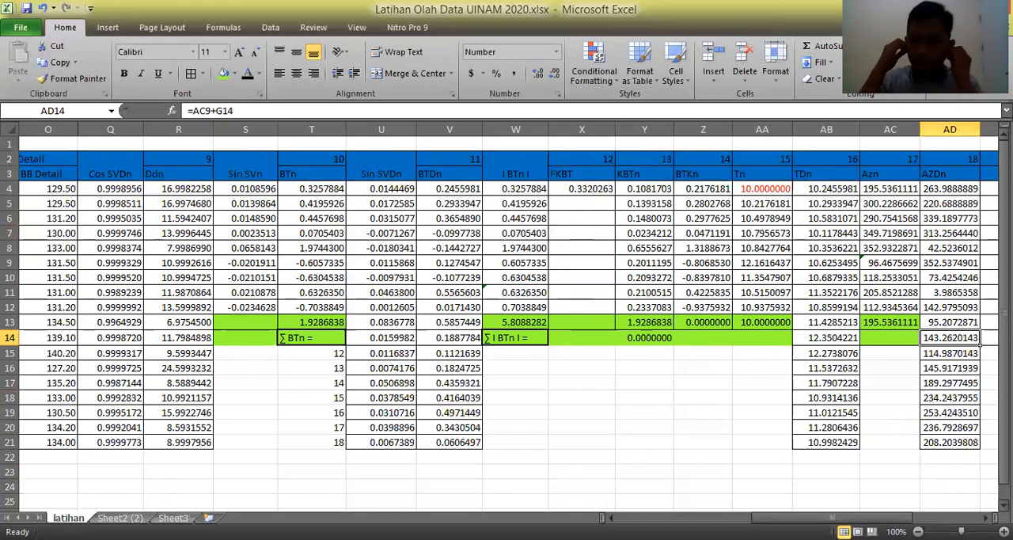
Enter the header "sin Azn" in cell AE3.
drag(871, 518, 952, 507)
drag(906, 471, 904, 452)
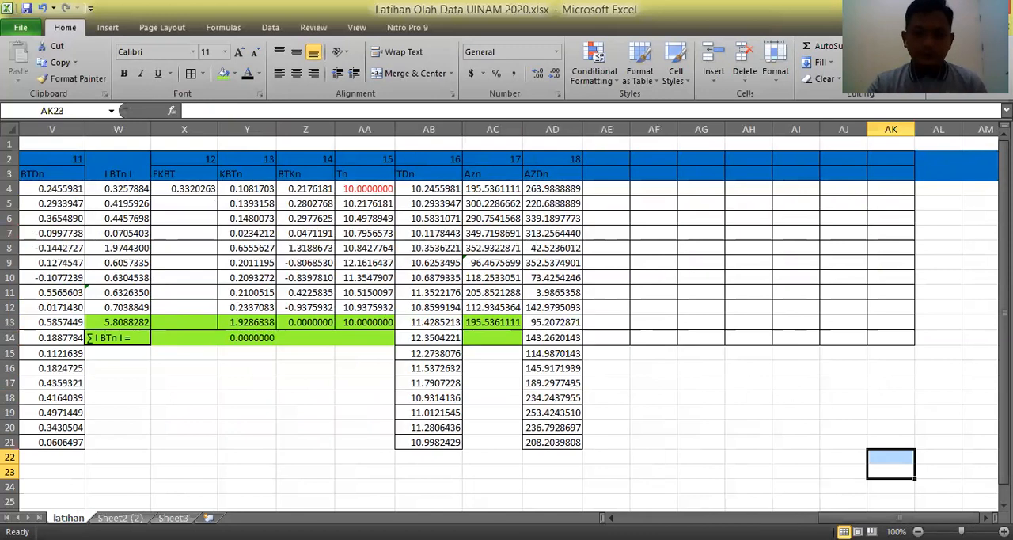
key(alt+Tab)
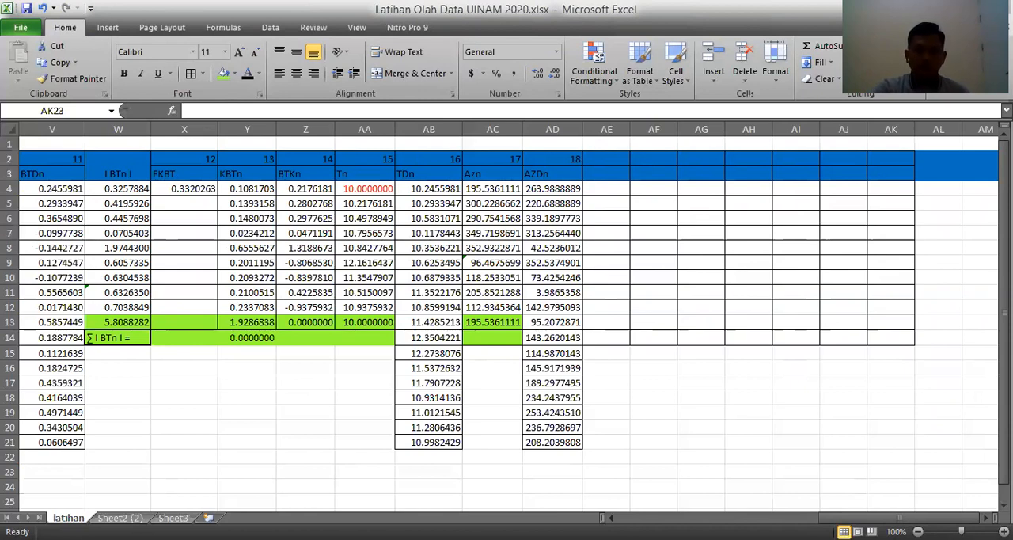
click(615, 176)
click(614, 176)
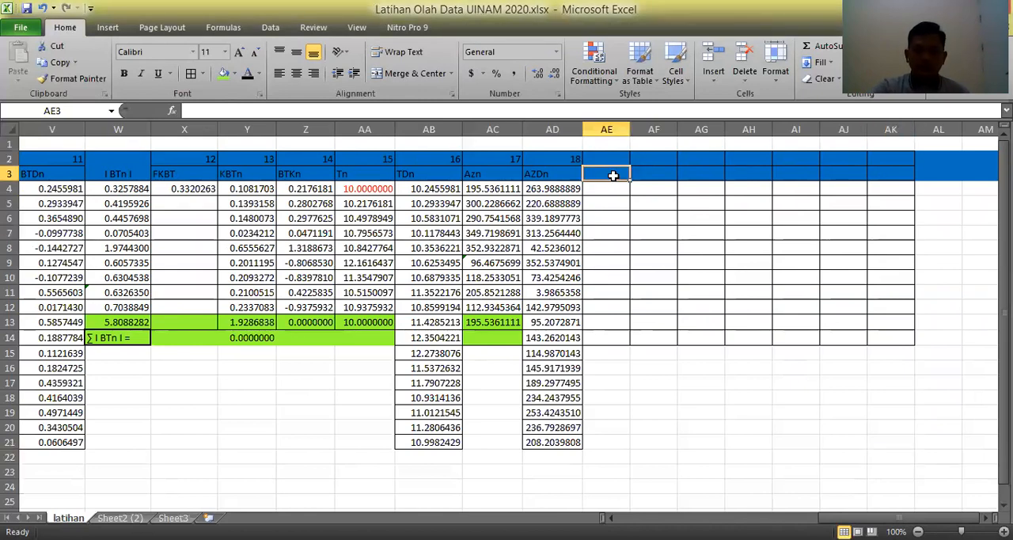
text(sin AZn)
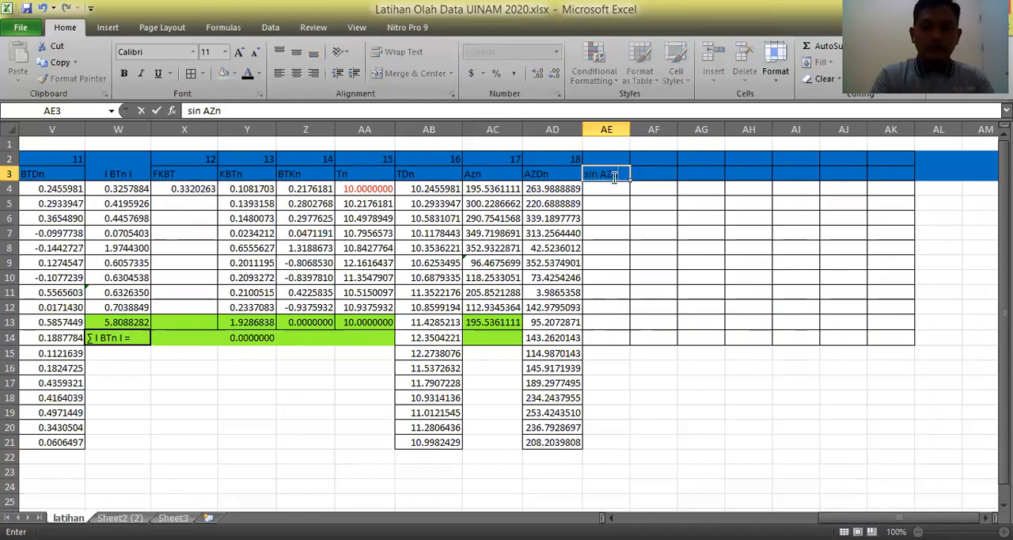
key(Return)
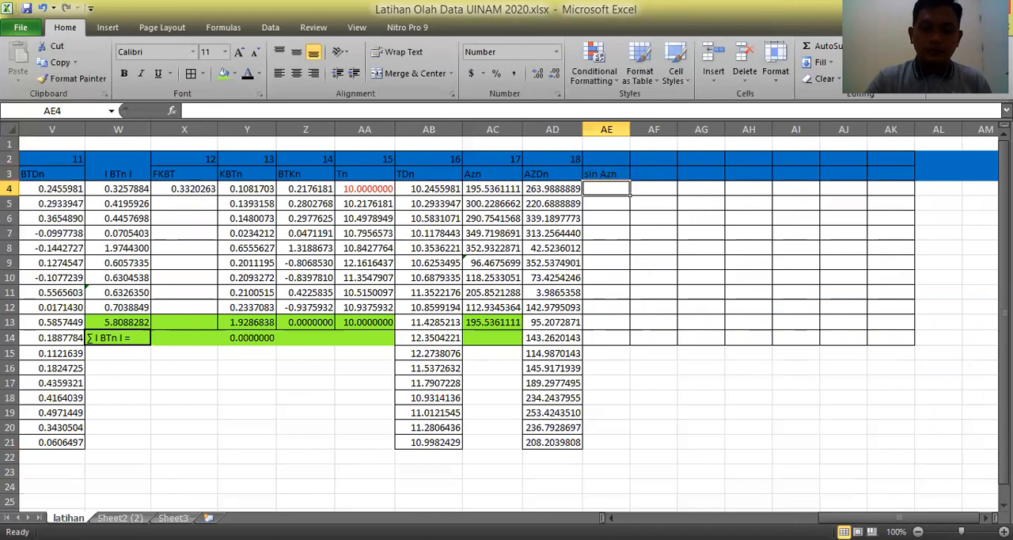
Merge and center the sin Azn header across cells AE2:AE3.
key(alt+Tab)
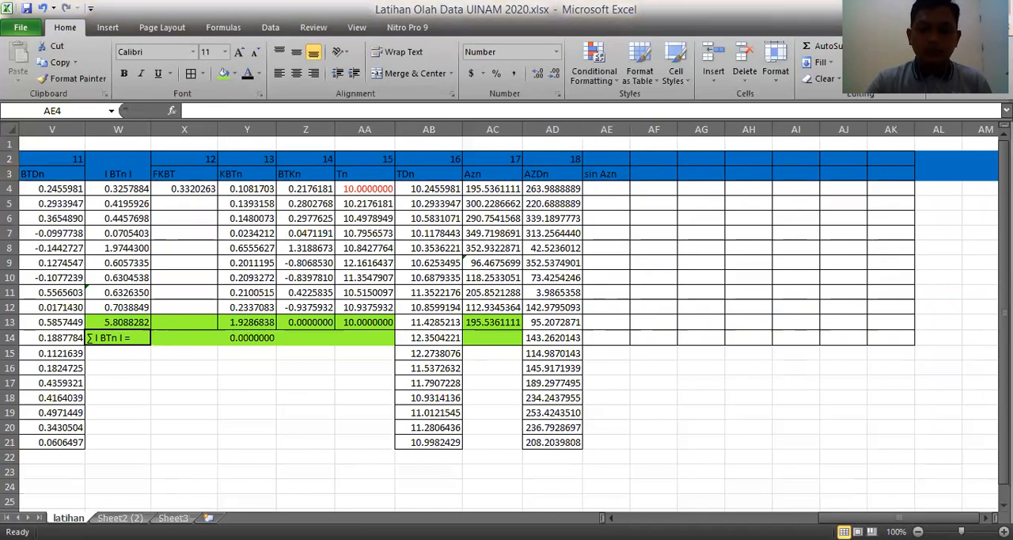
key(alt+Tab)
drag(606, 160, 611, 172)
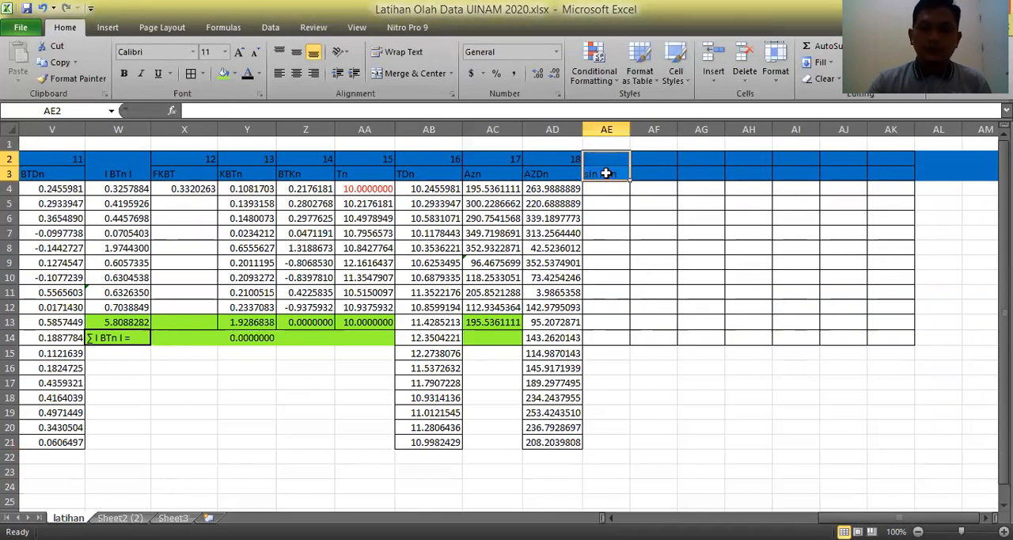
click(410, 74)
Calculate the sine of the first azimuth in AE4 with the formula =SIN(RADIANS(AC4)).
click(607, 189)
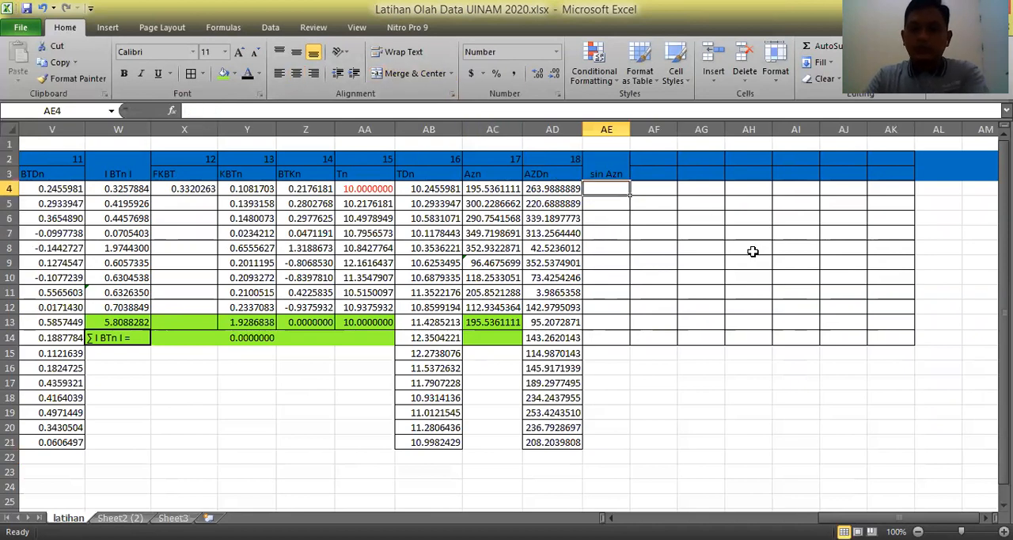
text(=s)
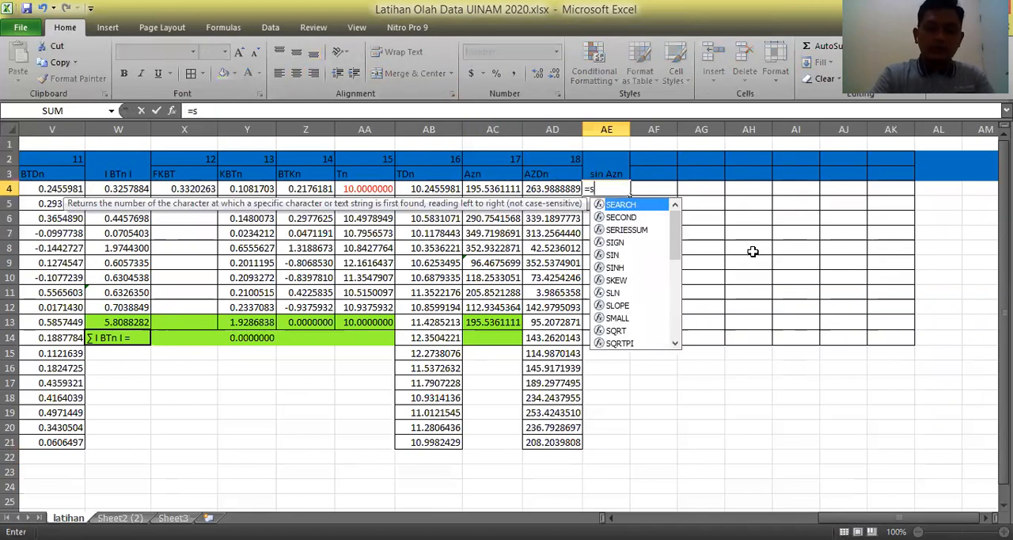
text(in(r)
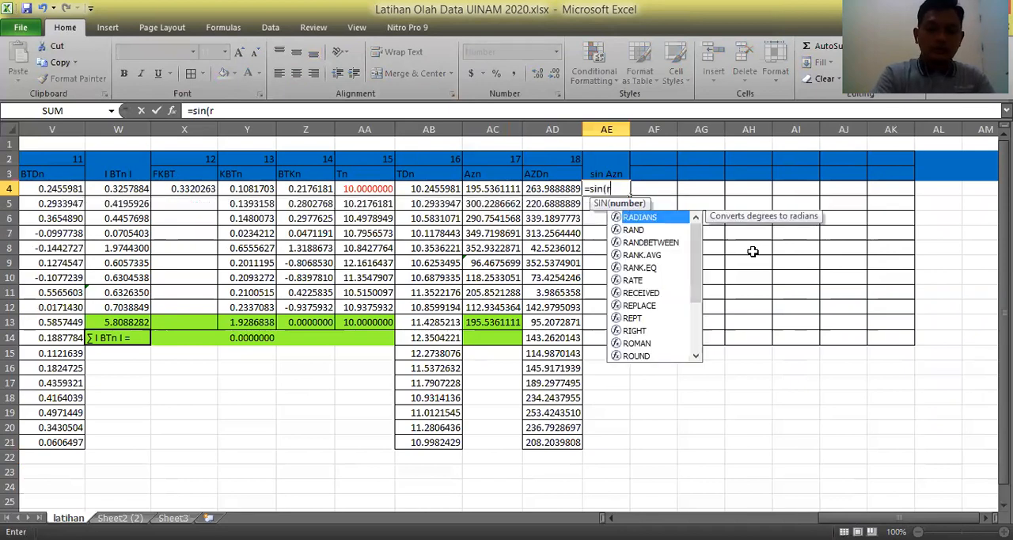
text(adians)
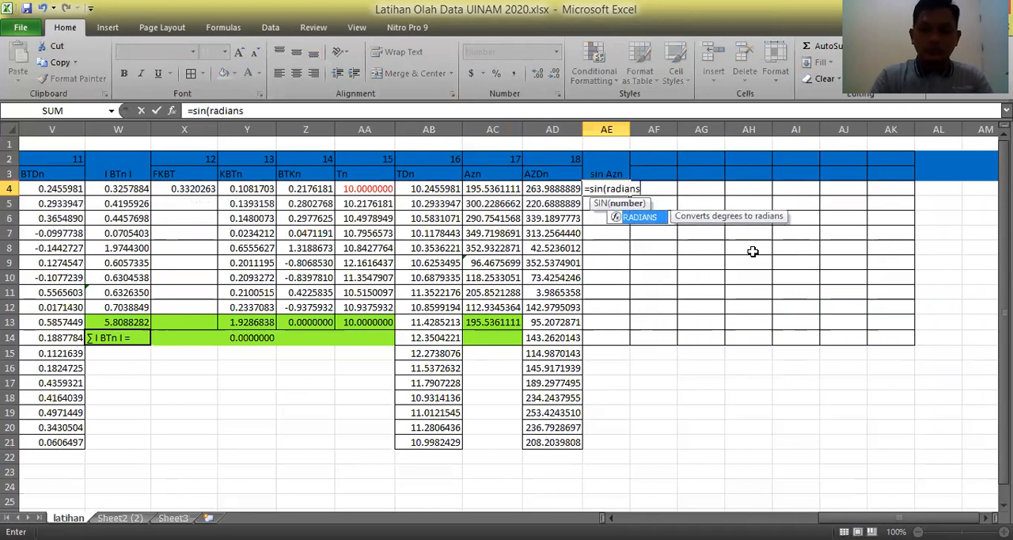
text(()
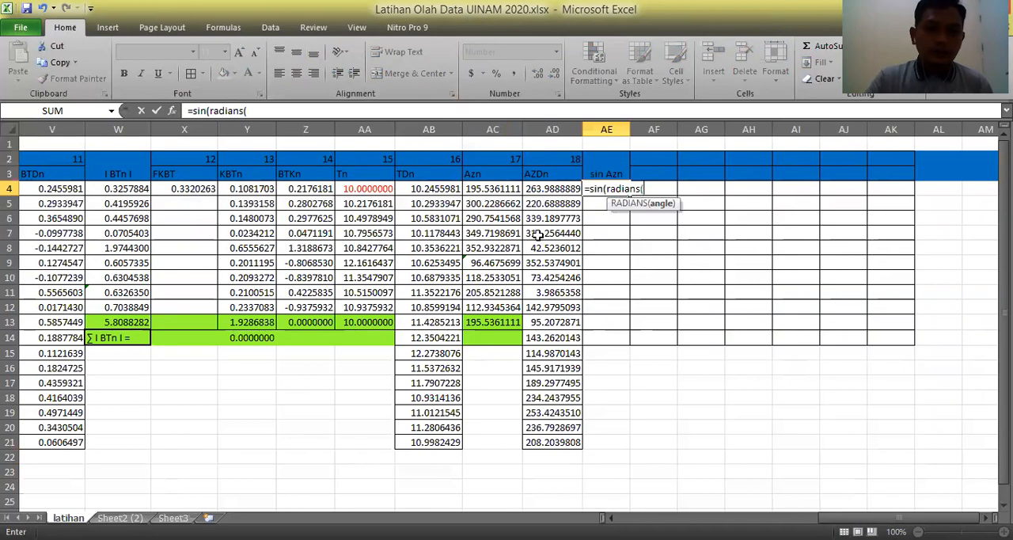
click(516, 195)
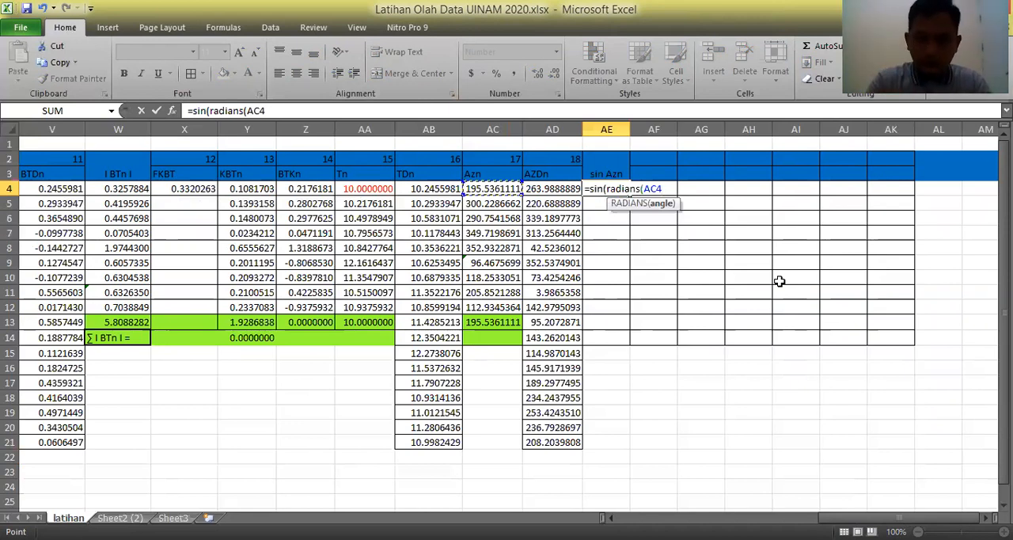
text()))
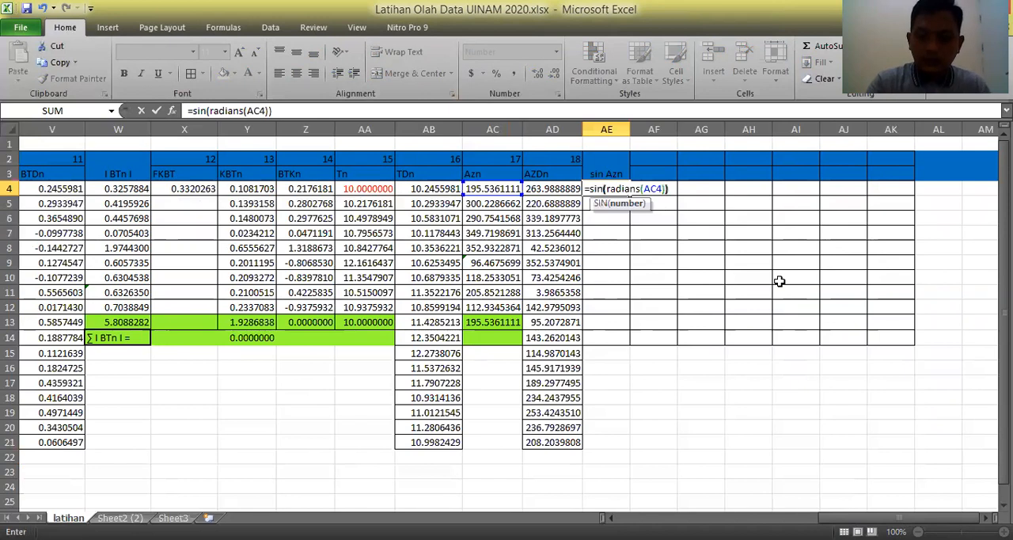
key(Return)
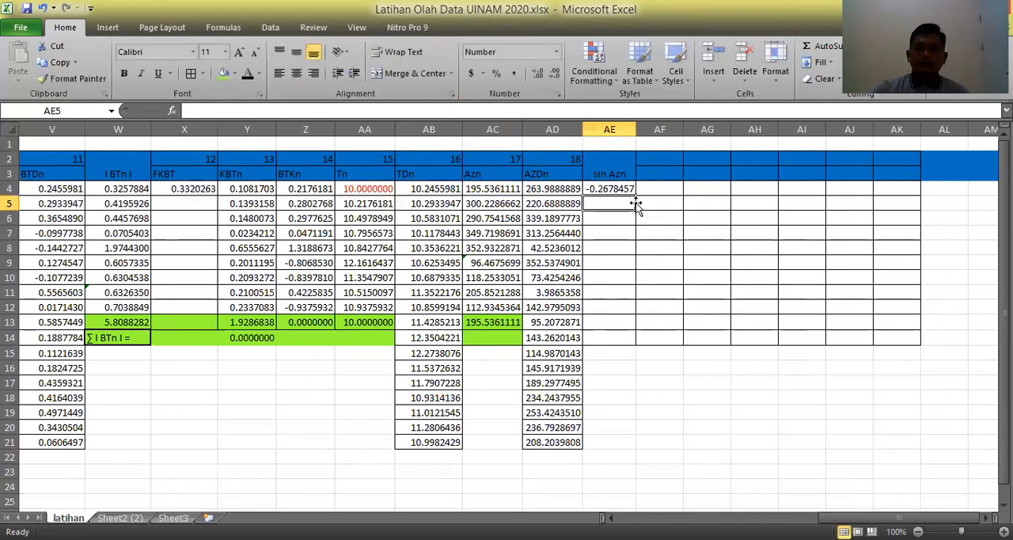
Fill the sine formula from AE4 down to AE12.
click(622, 190)
drag(635, 194, 638, 319)
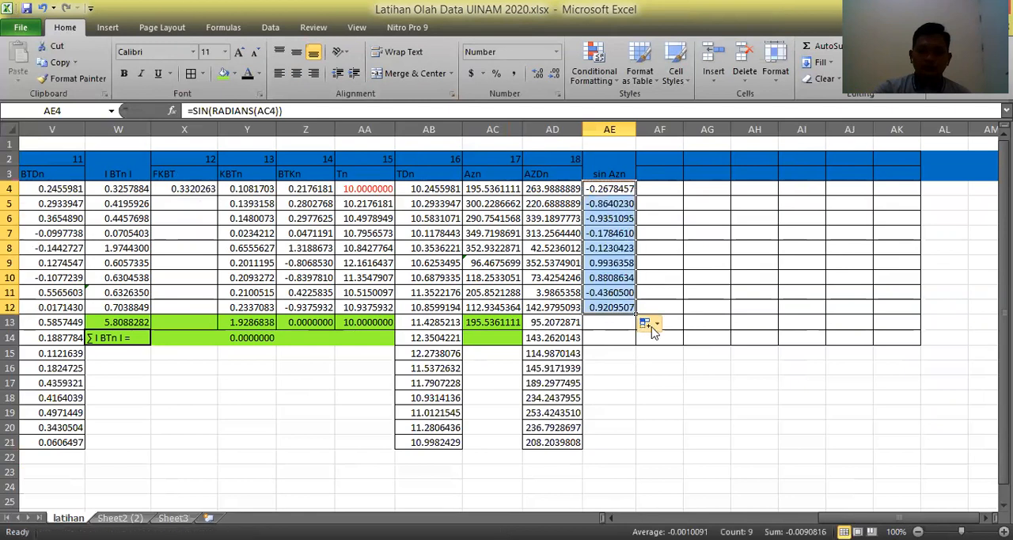
click(779, 415)
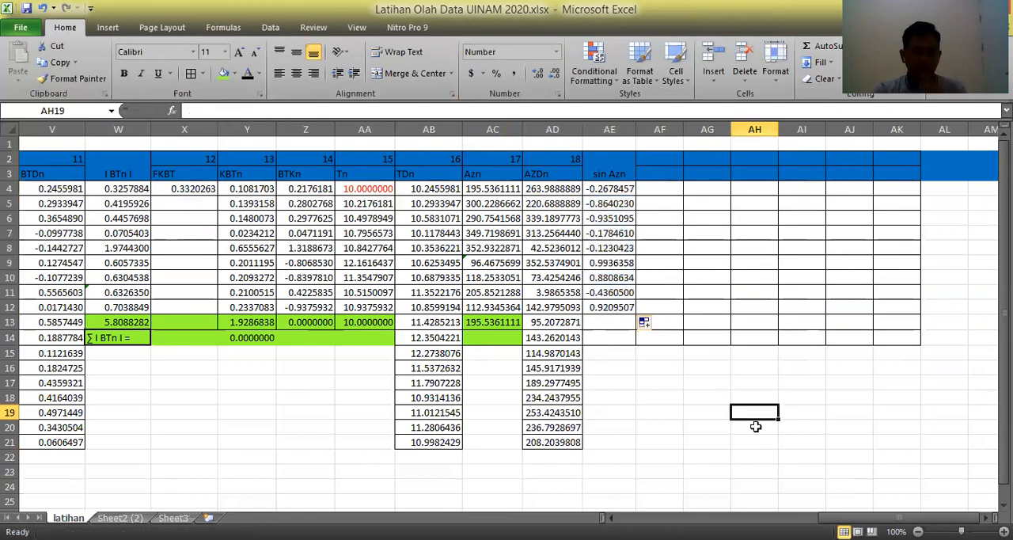
Head column AF with the number 19 in AF2 and the label "Xn" in AF3.
click(677, 161)
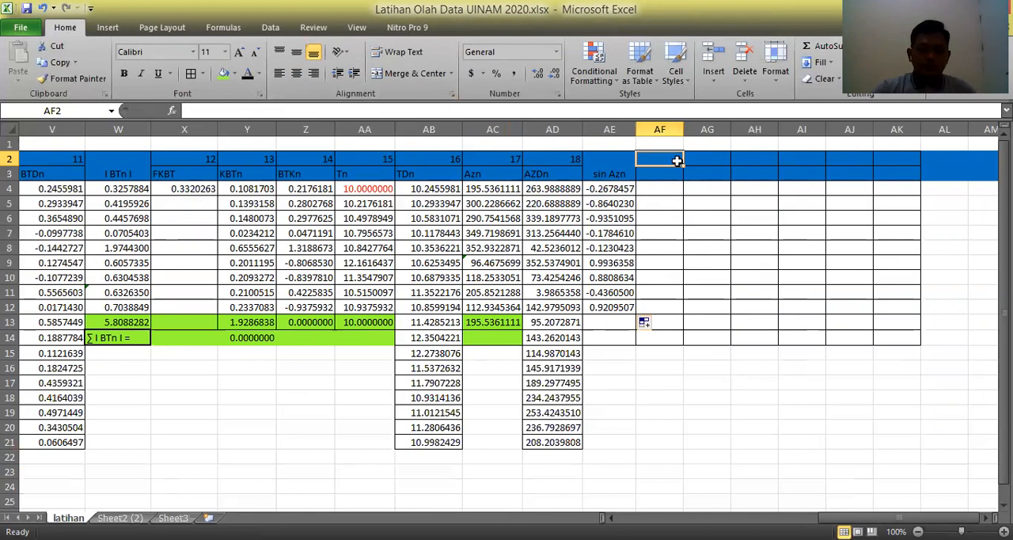
text(19)
key(Return)
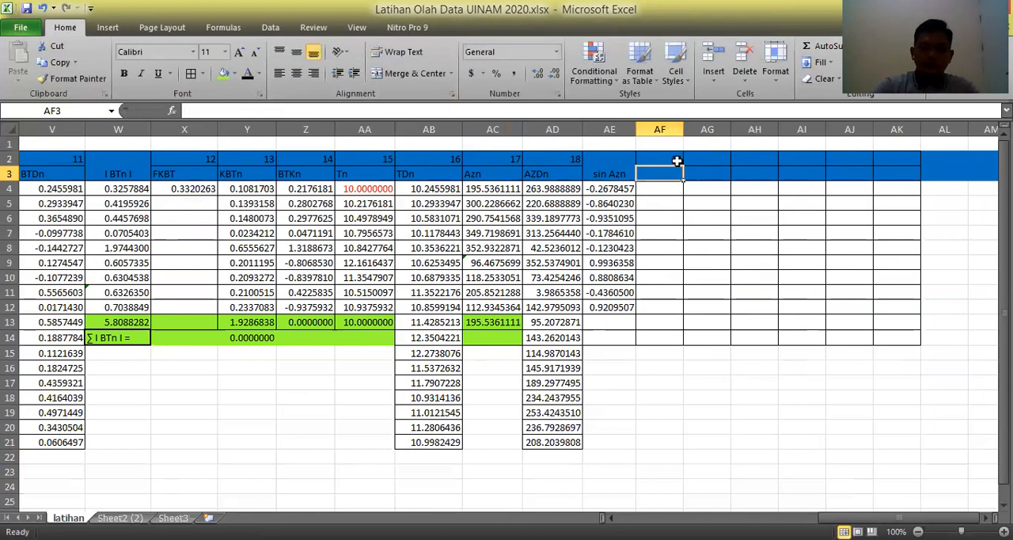
text(X)
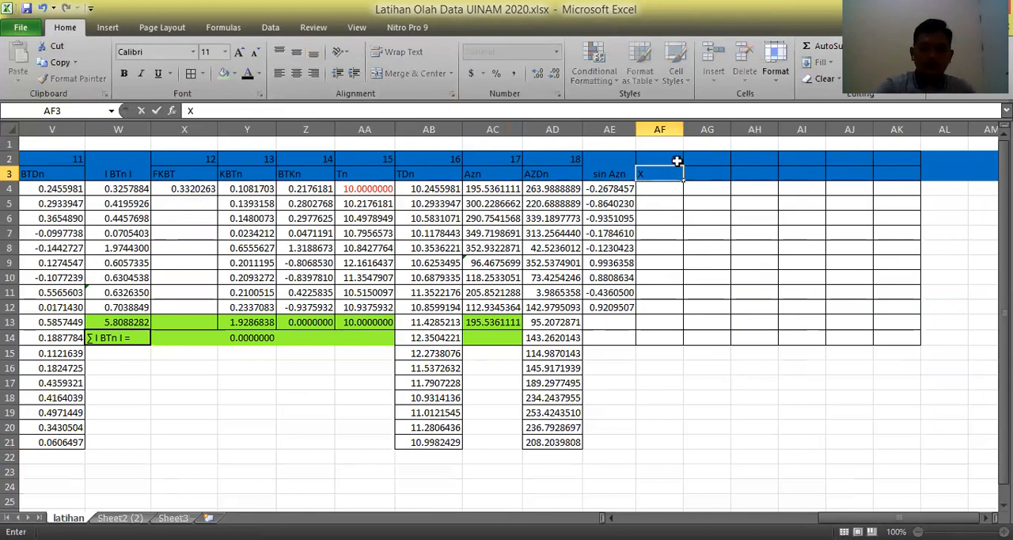
text(n)
key(Return)
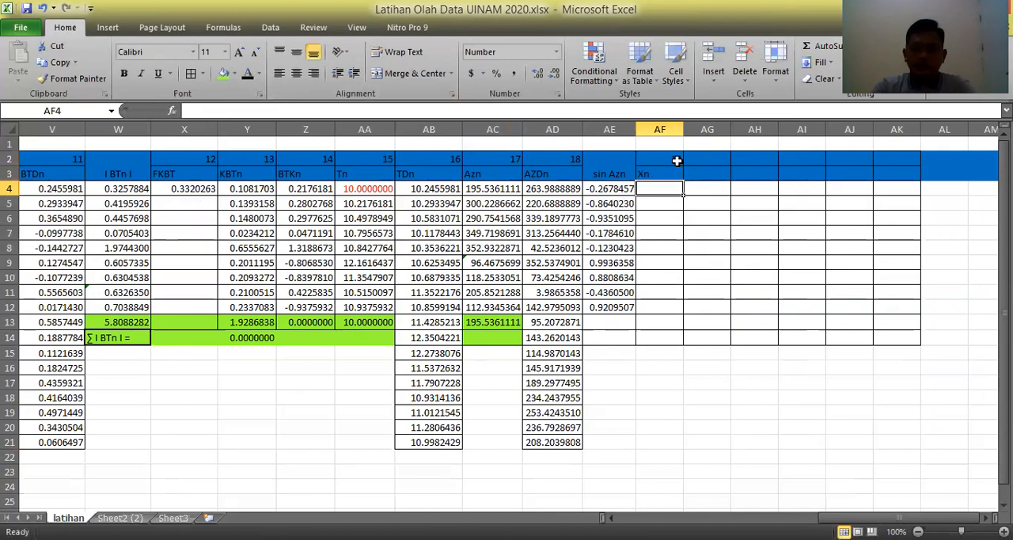
Calculate the first Xn value in AF4 as Dn times sin Azn with the formula =L4*AE4.
text(=)
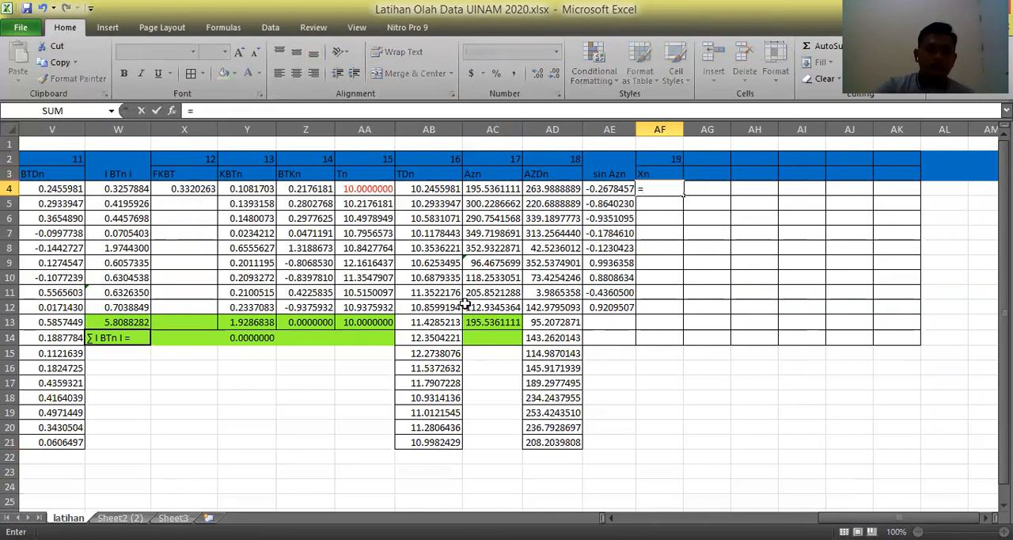
drag(863, 518, 754, 518)
click(119, 188)
text(*)
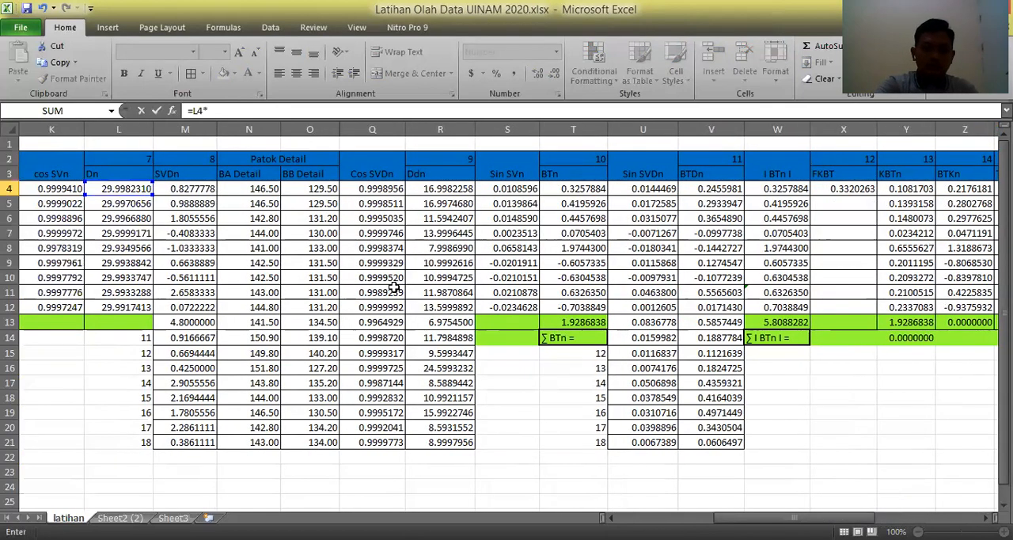
drag(824, 516, 928, 510)
click(618, 189)
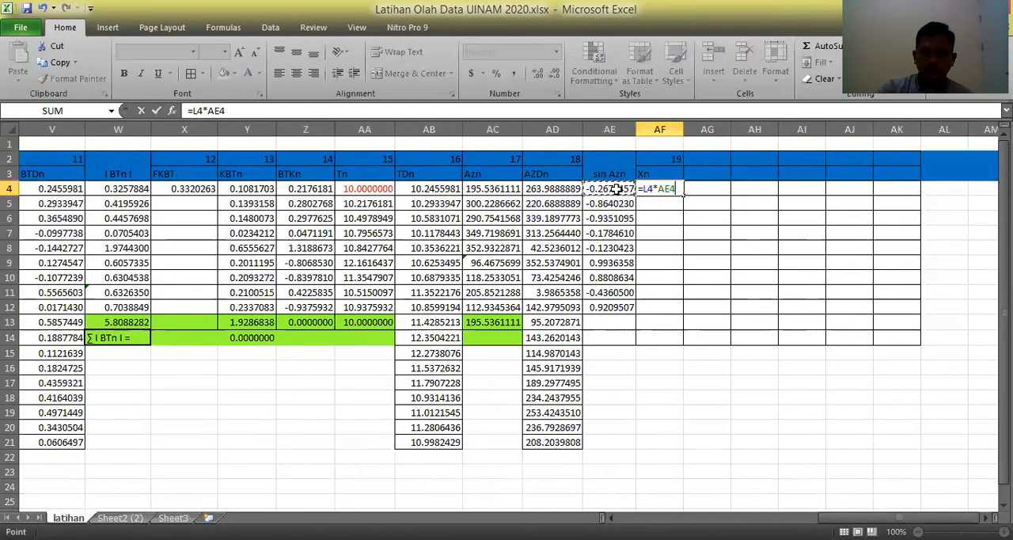
key(Return)
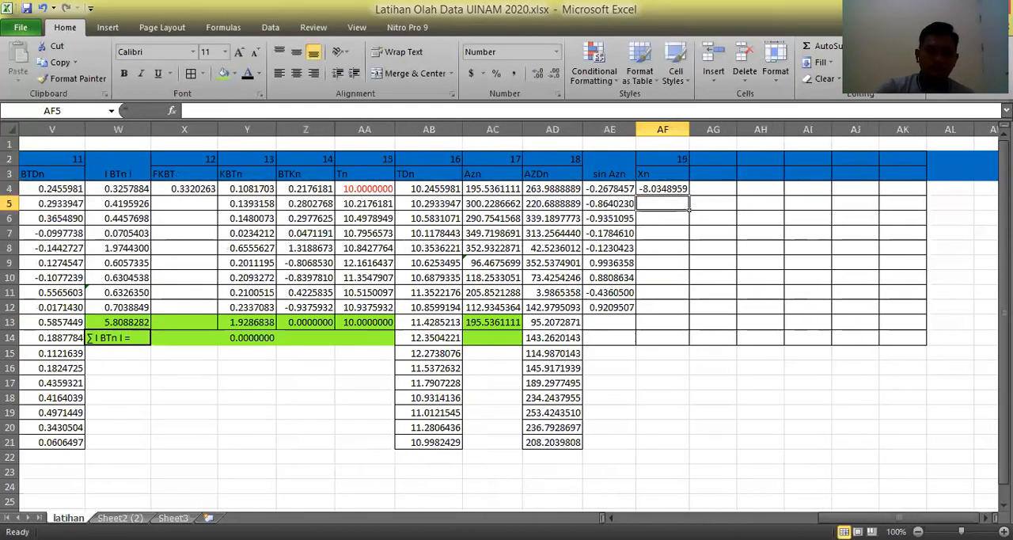
Fill the Xn formula from AF4 down to AF12 and widen column AF slightly.
key(alt+Tab)
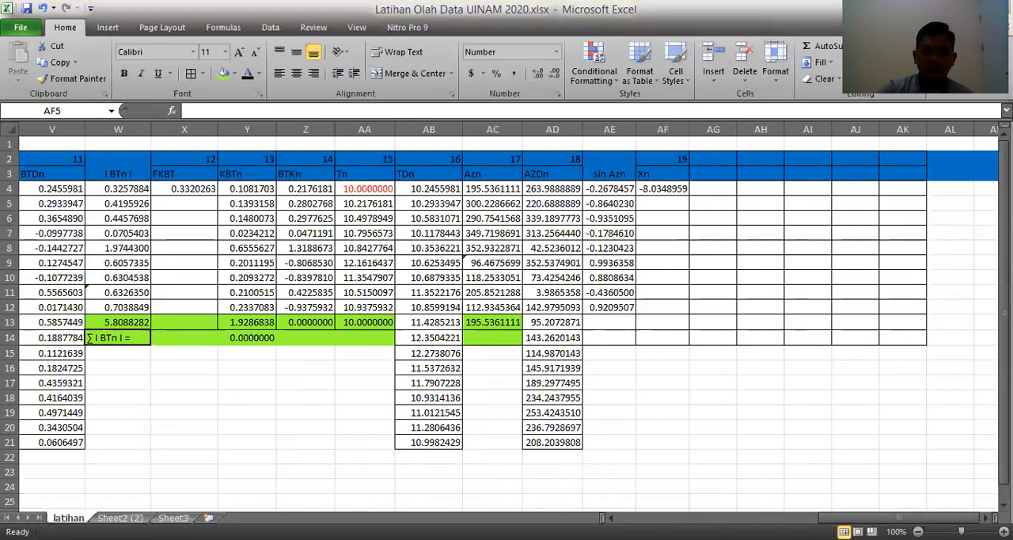
key(alt+Tab)
click(681, 190)
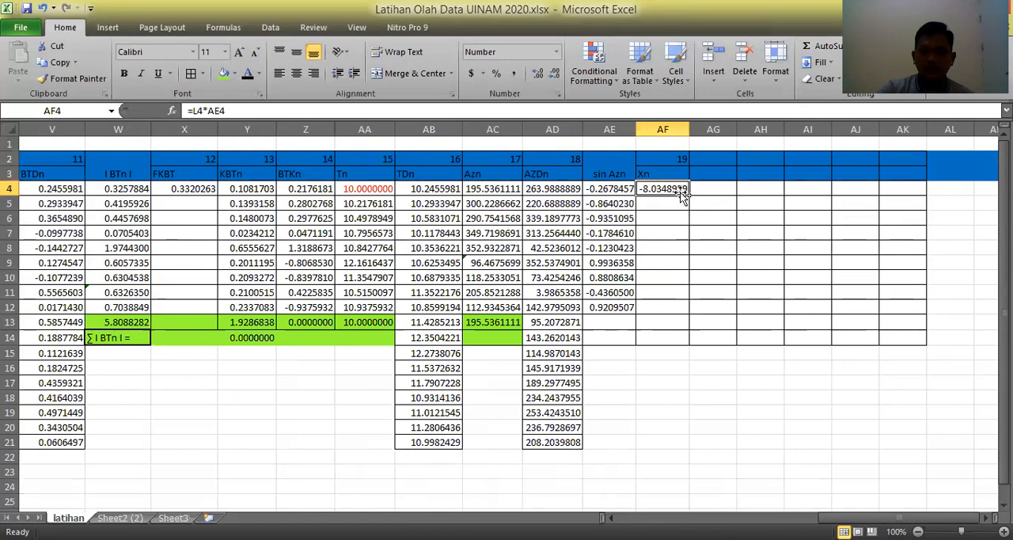
drag(689, 194, 689, 314)
click(756, 416)
drag(690, 129, 702, 247)
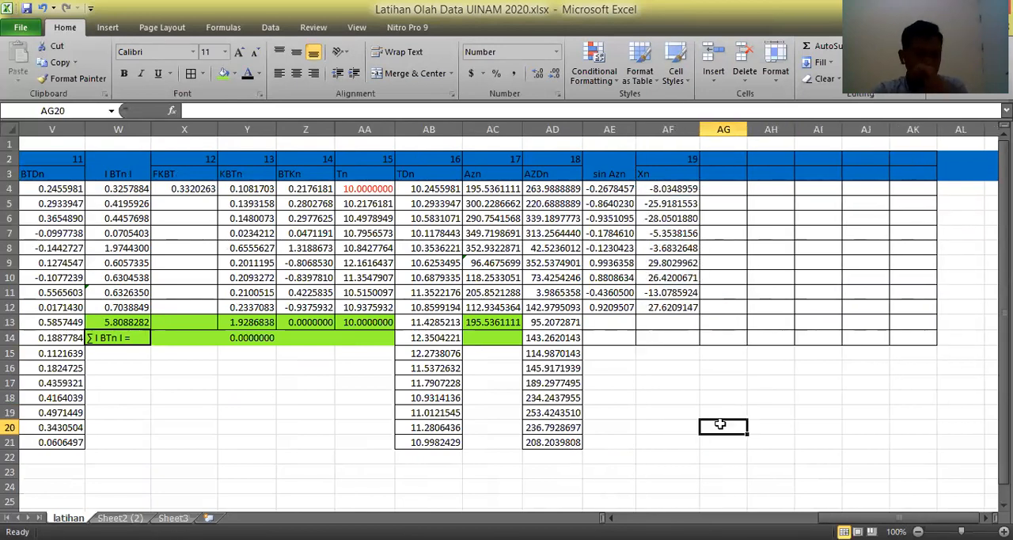
Shade the summary cells AE13:AK14 with the green fill color.
drag(602, 318, 912, 338)
click(223, 74)
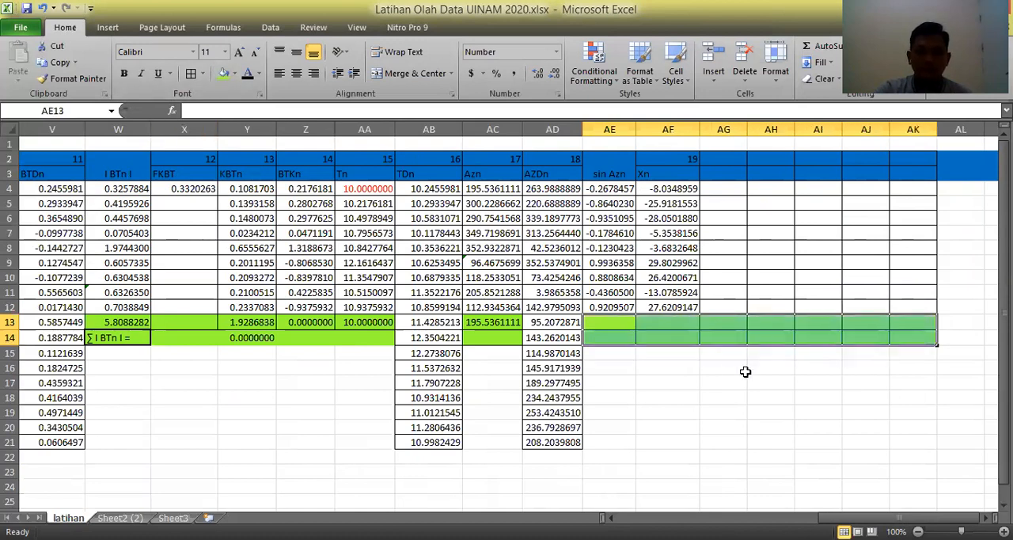
click(758, 372)
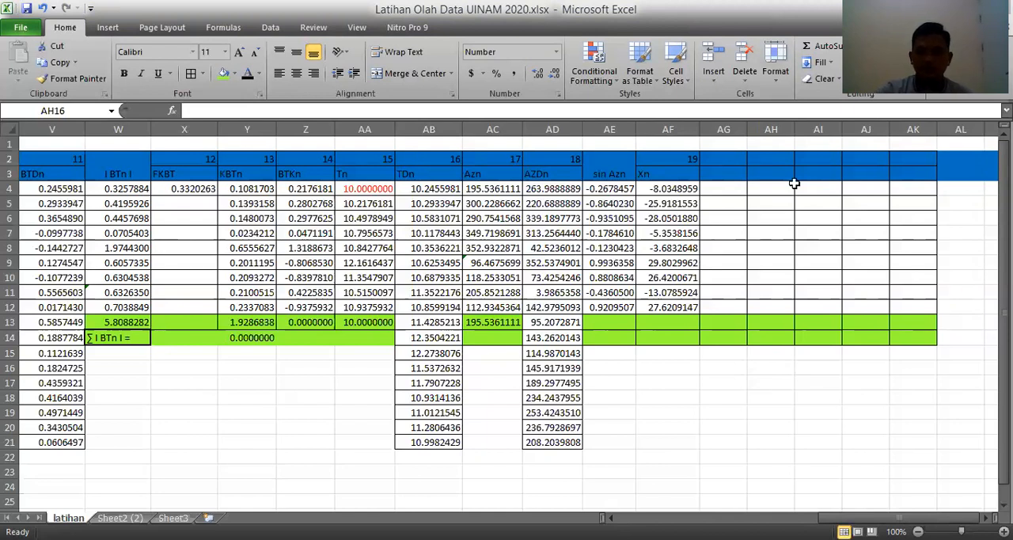
Merge and center AG2:AG3 and enter the header "I Xn I".
drag(724, 160, 725, 174)
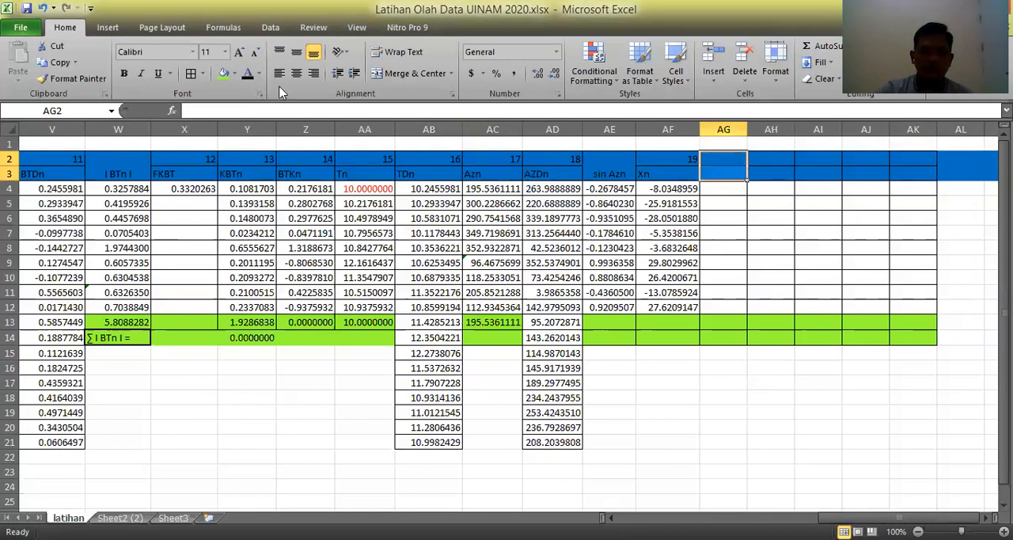
click(412, 73)
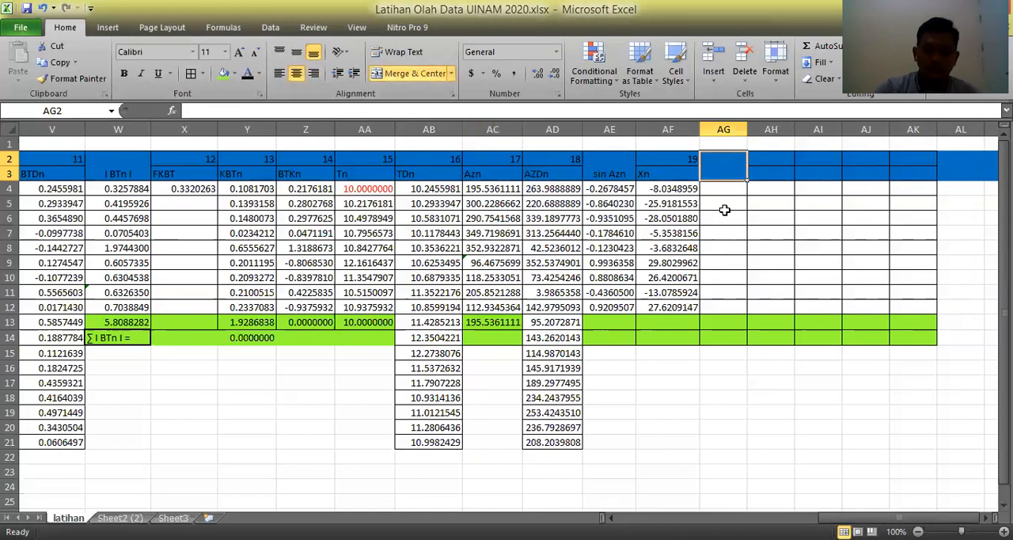
text(I)
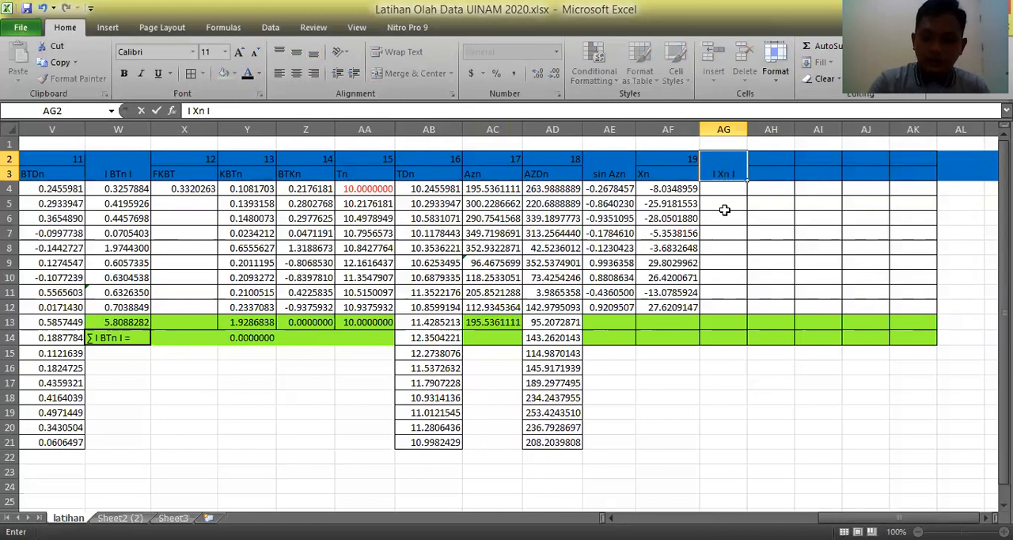
text( Xn I)
key(Return)
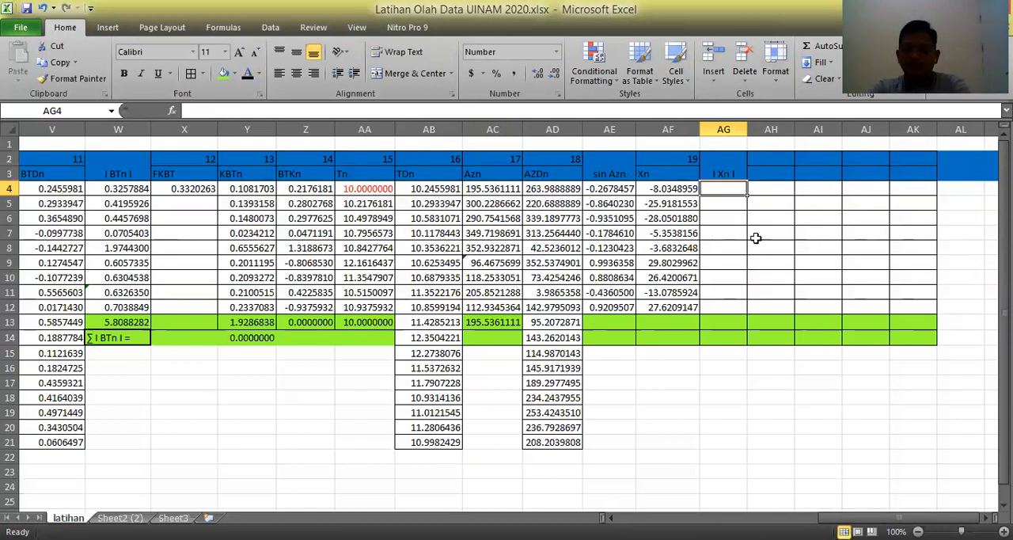
Calculate the first absolute Xn value in AG4 with the formula =-AF4.
text(=-)
click(675, 189)
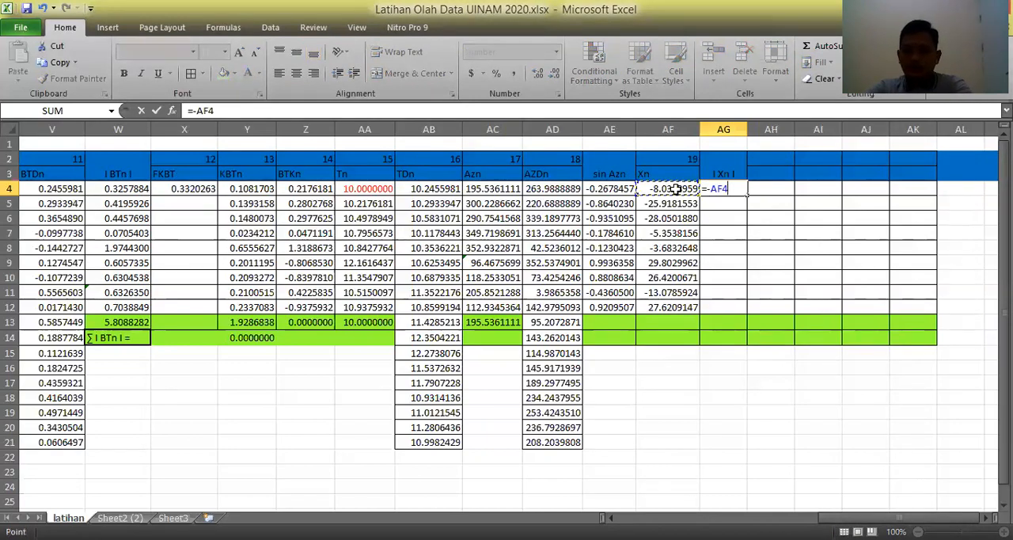
key(Return)
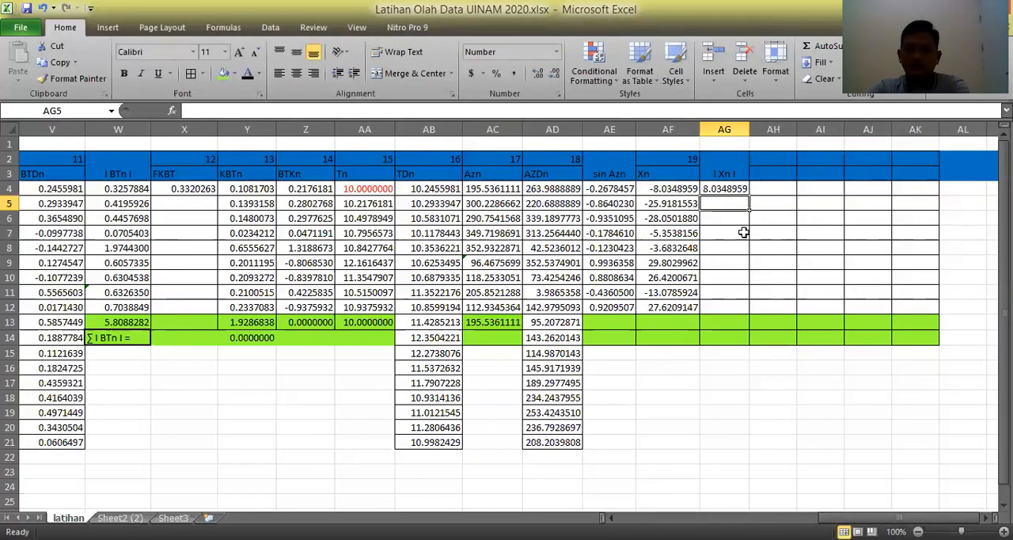
Fill the absolute Xn formula from AG4 down to AG12 and widen column AG slightly.
click(745, 189)
drag(751, 198, 758, 317)
drag(816, 425, 815, 413)
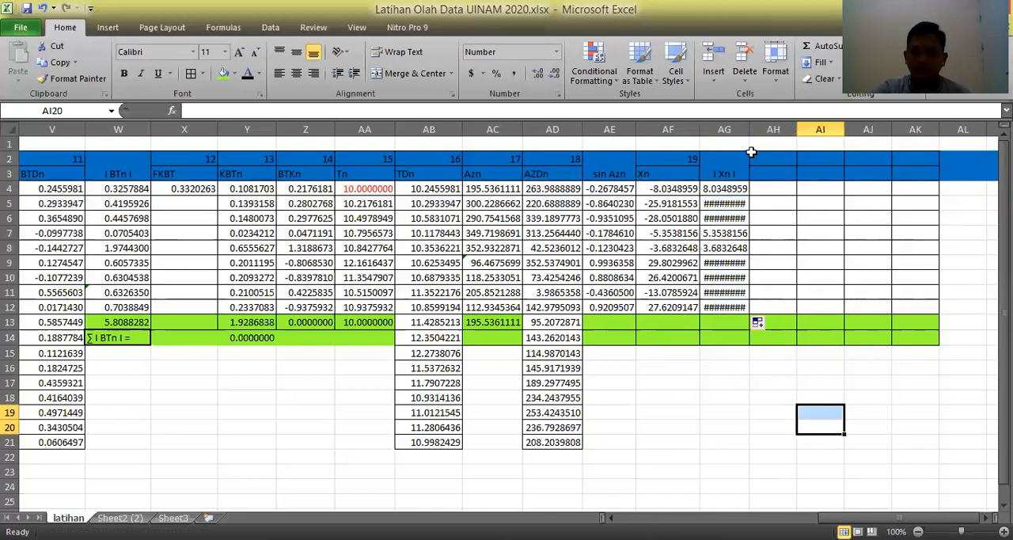
mouse_move(749, 129)
mouse_down()
mouse_move(770, 129)
mouse_move(756, 130)
mouse_up()
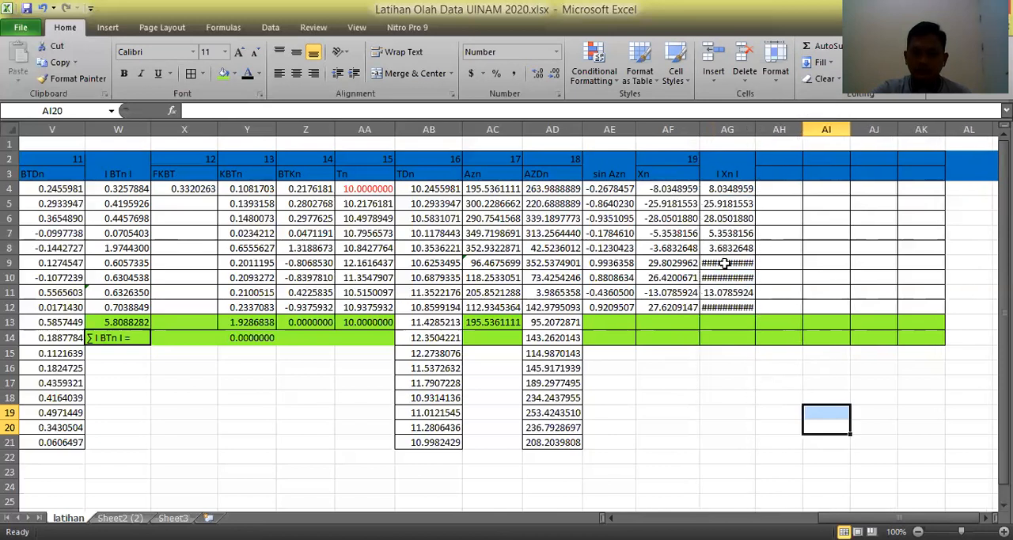
Remove the minus sign from the formulas in AG9 and AG10, making them =AF9 and =AF10.
click(725, 263)
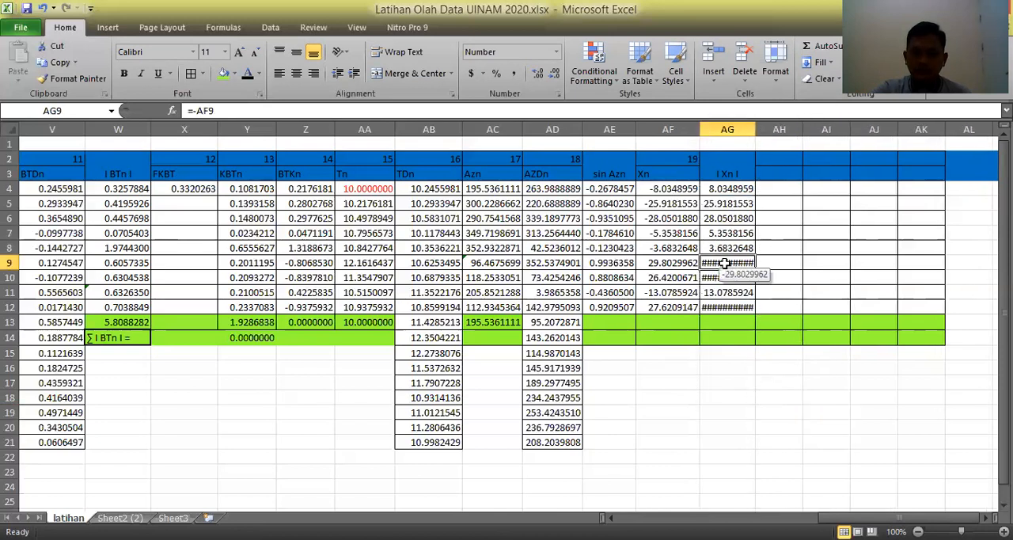
click(196, 114)
key(BackSpace)
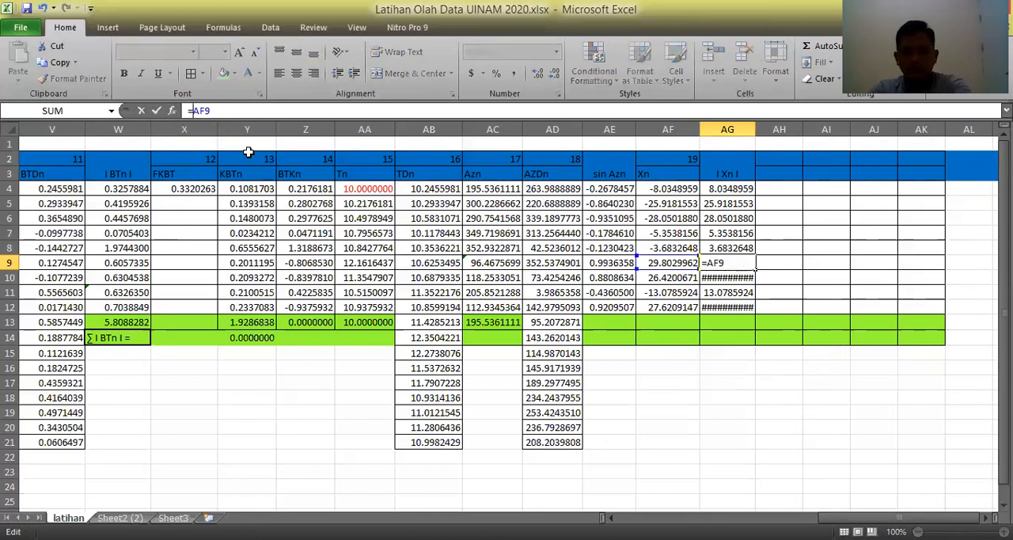
key(Return)
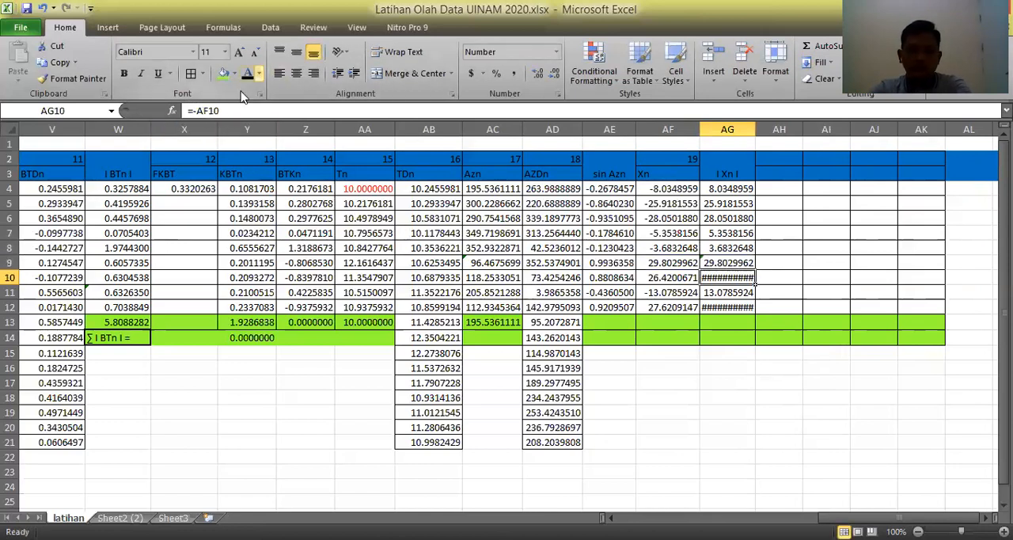
click(193, 111)
key(BackSpace)
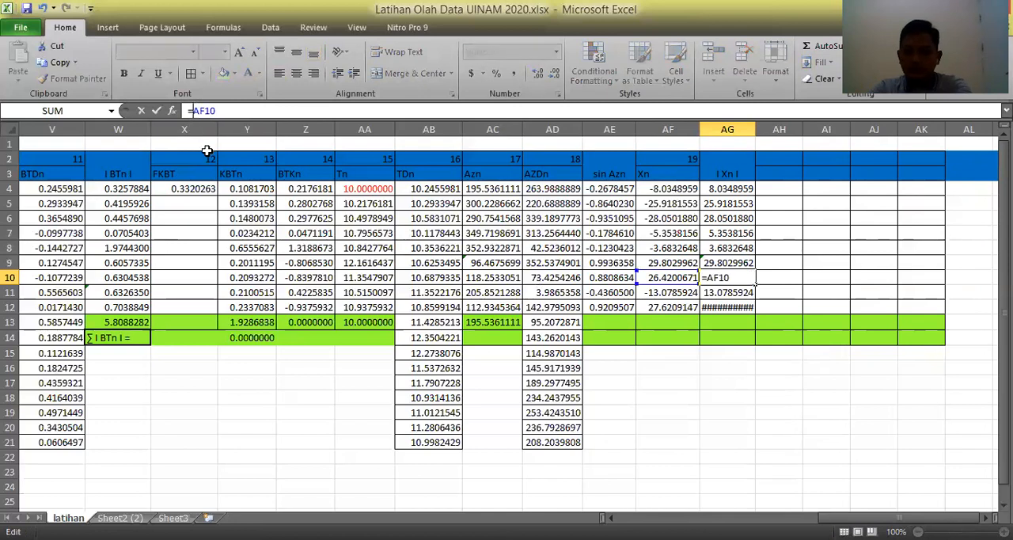
key(Return)
key(Return)
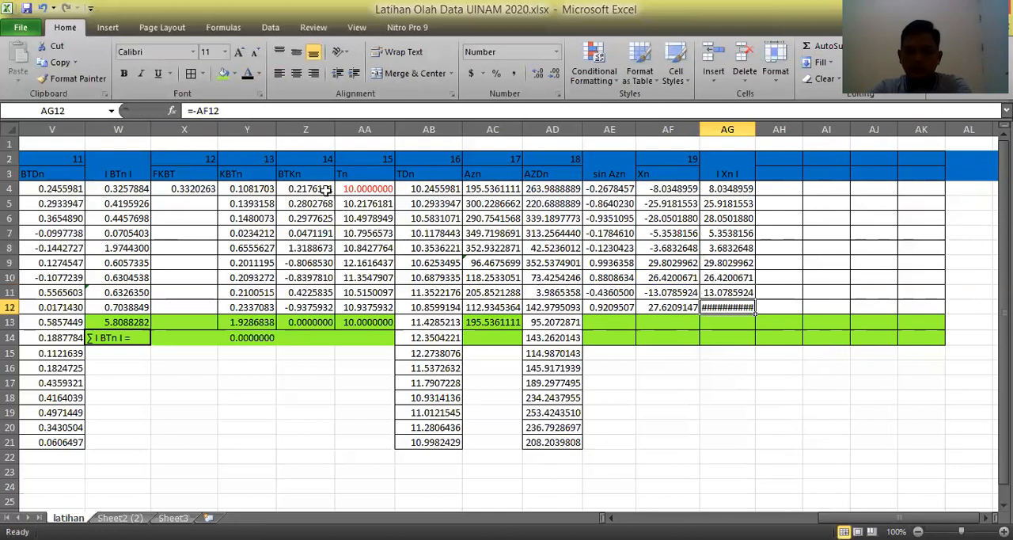
Remove the minus sign from the formula in AG12, making it =AF12.
click(193, 111)
key(BackSpace)
click(195, 112)
key(BackSpace)
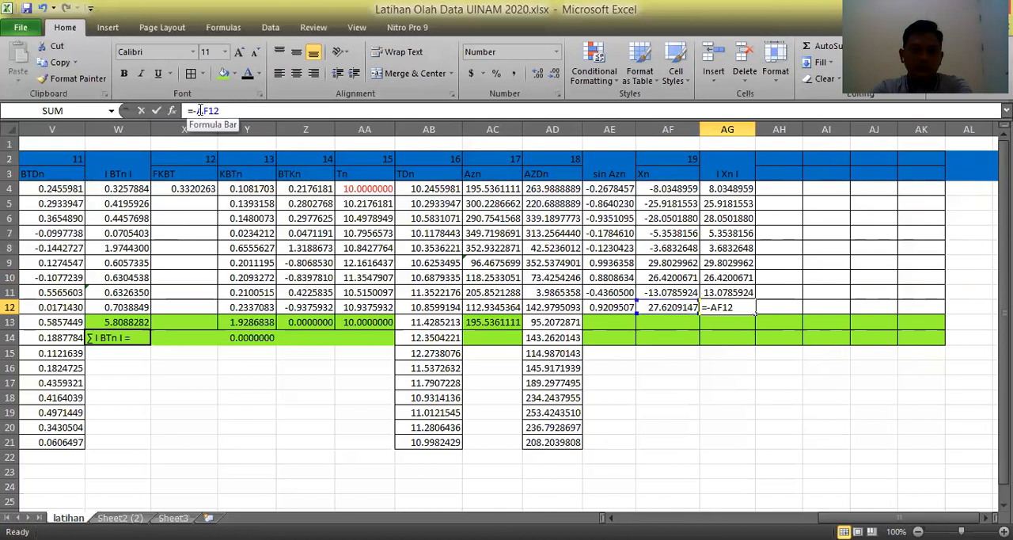
key(Return)
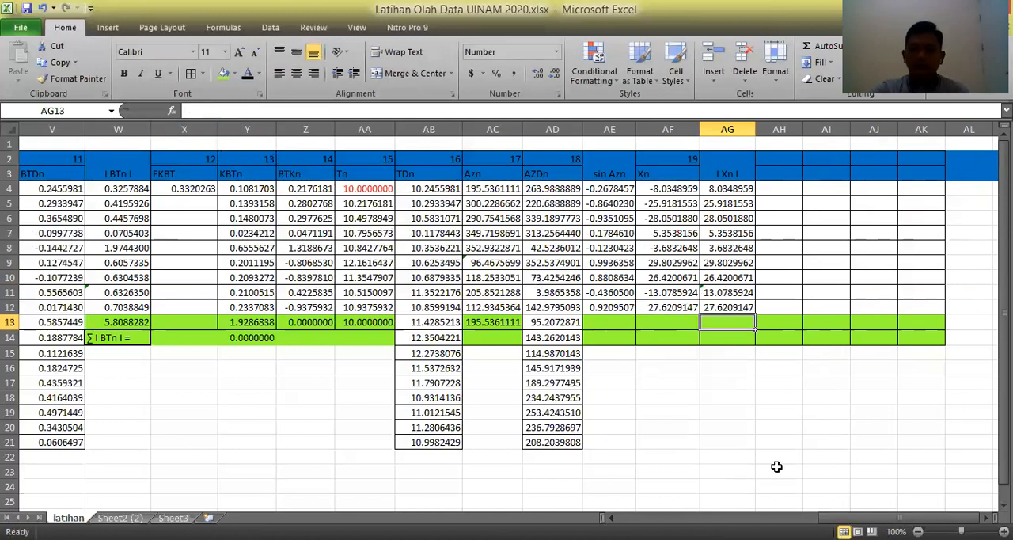
drag(776, 470, 776, 457)
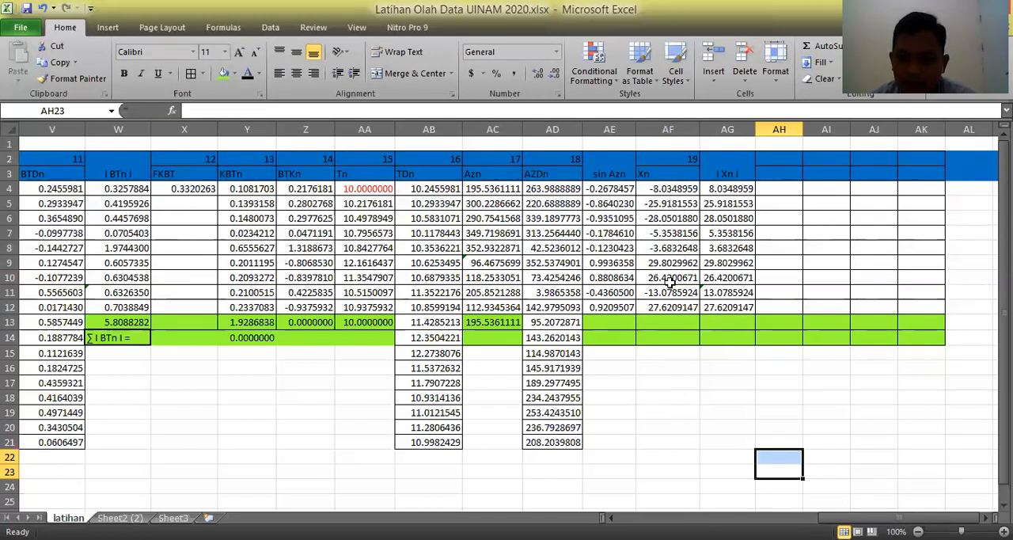
click(741, 409)
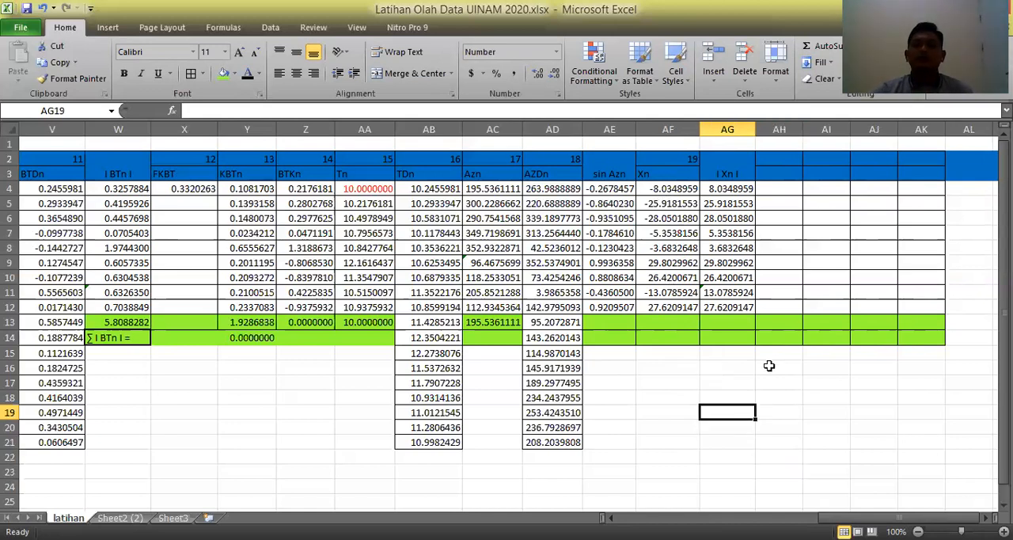
Enter the column number 20 in AH2 and the header "FKX" in AH3.
click(788, 159)
text(20)
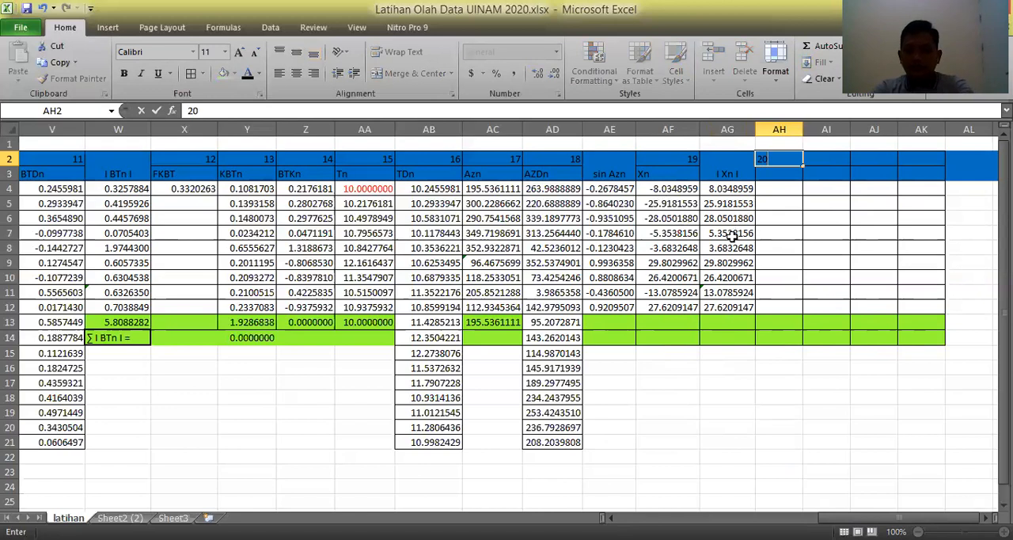
key(Return)
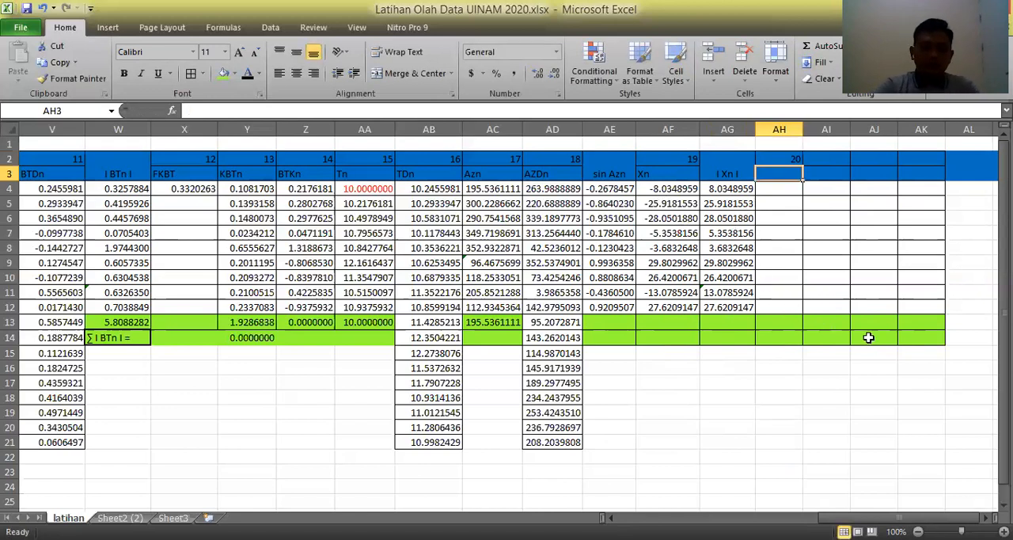
text(F)
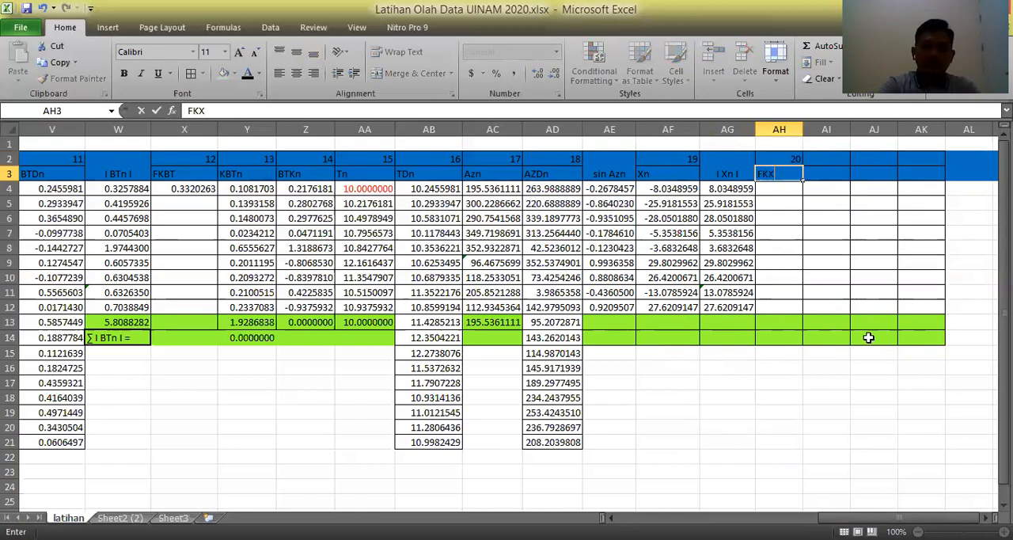
text(KX)
key(Return)
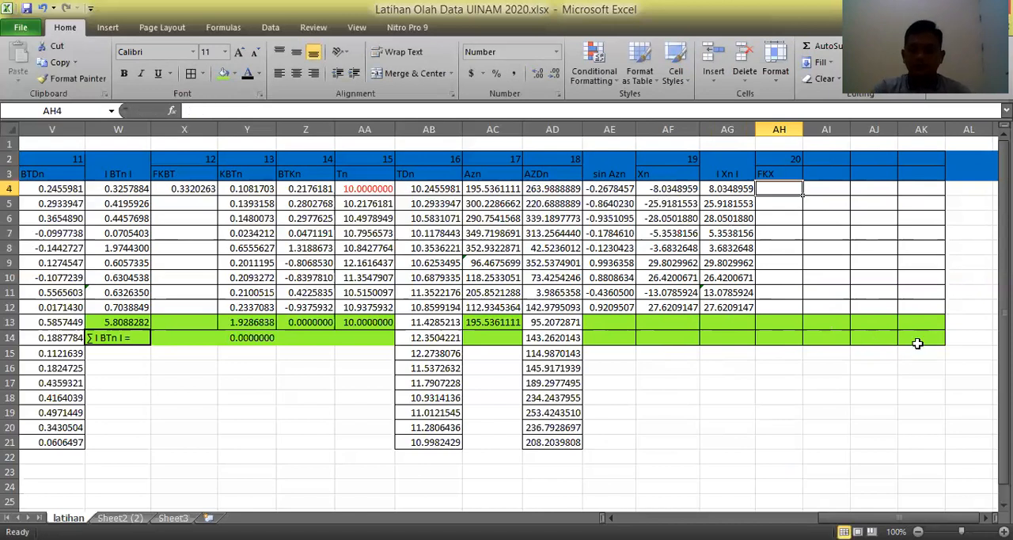
key(alt+Tab)
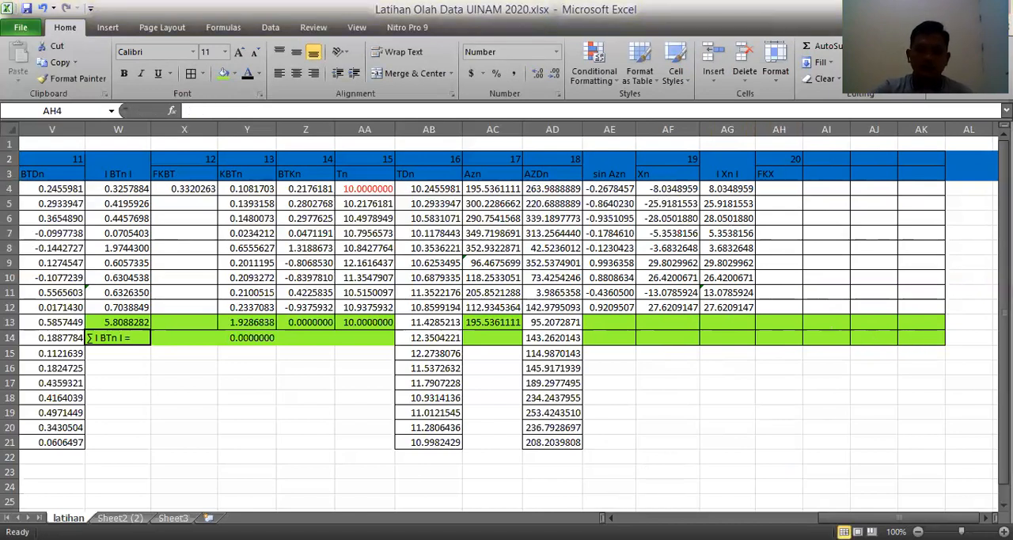
key(alt+Tab)
key(alt+Tab)
key(alt+Tab)
click(776, 412)
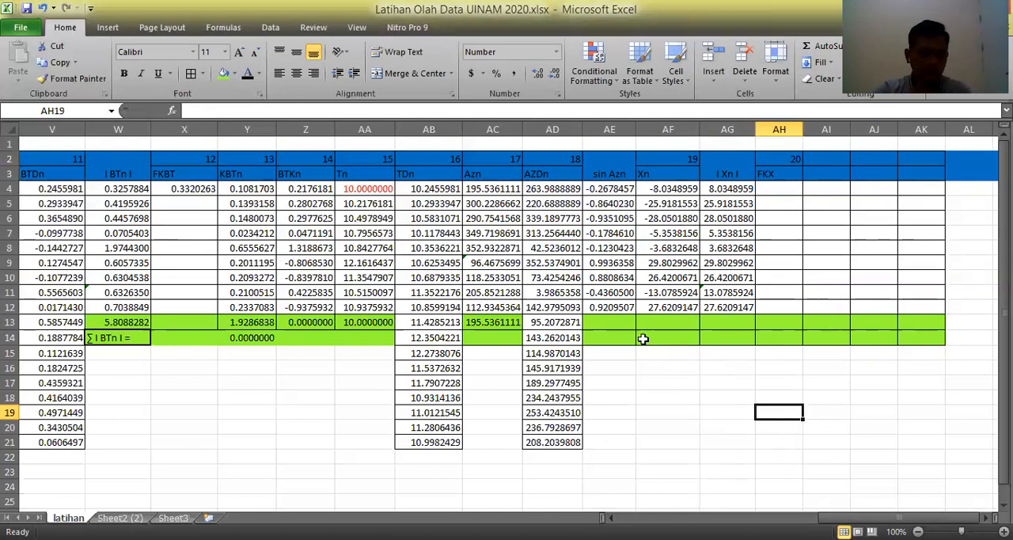
Label cell AF14 as "Σ Xn =", inserting the sigma character from the recently used symbols.
click(650, 338)
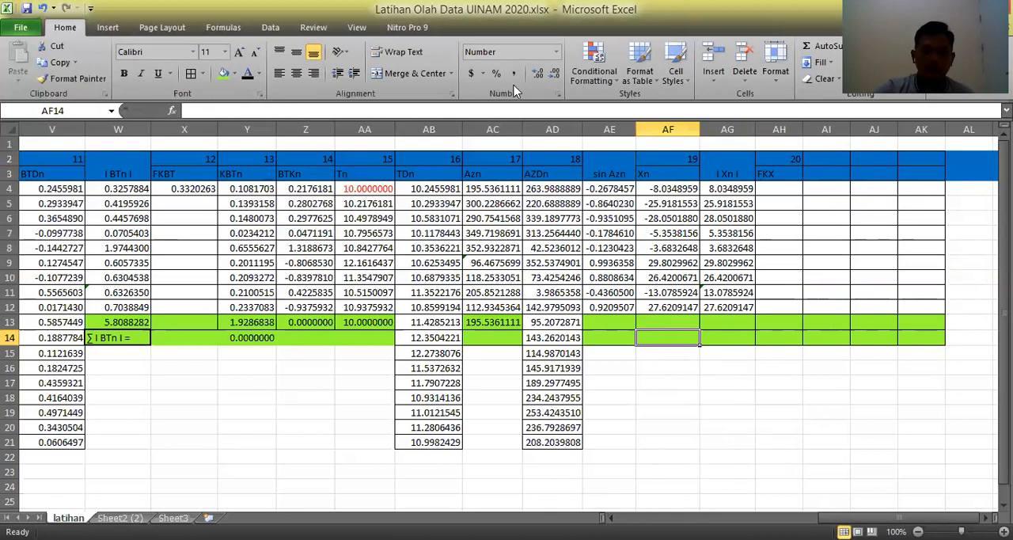
click(108, 28)
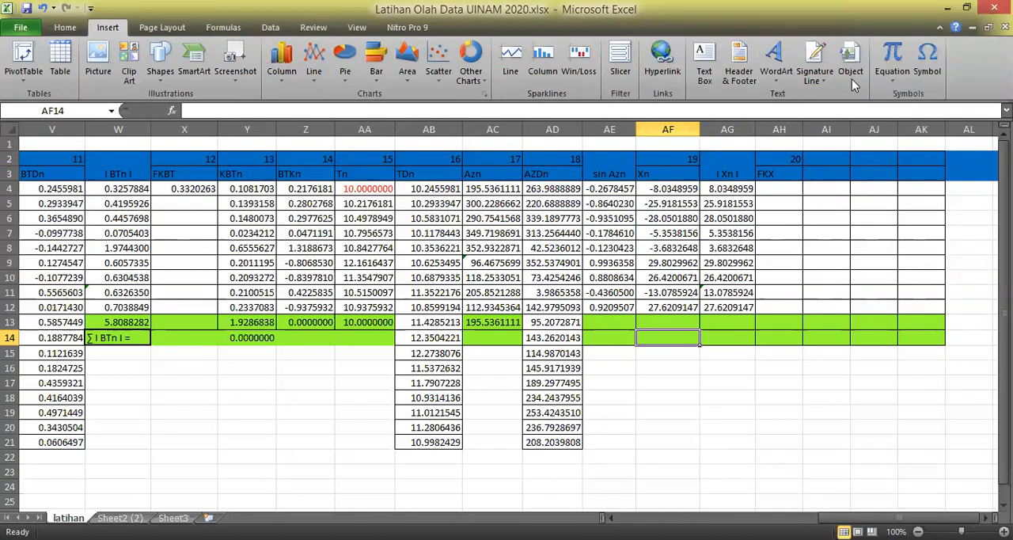
click(925, 65)
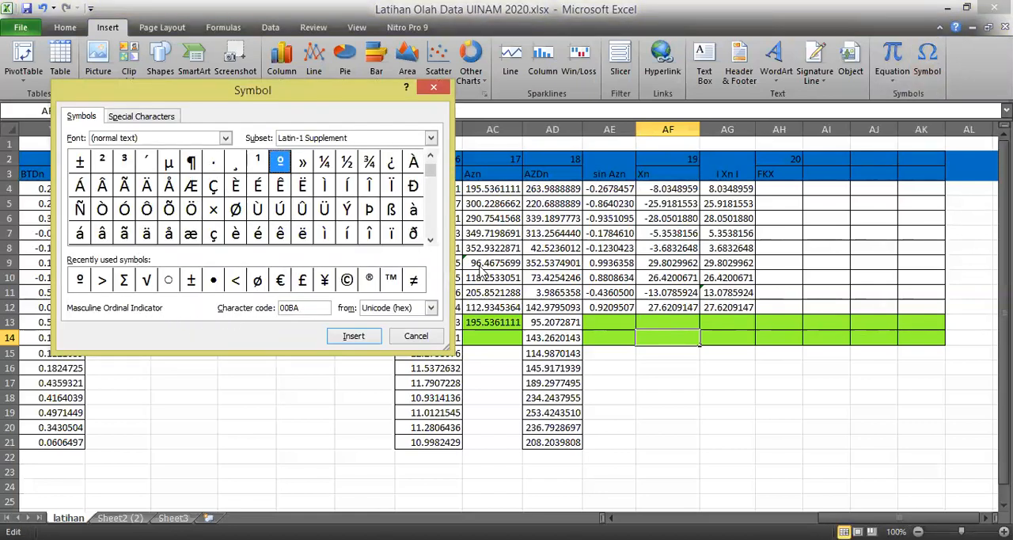
click(123, 280)
click(354, 336)
click(415, 338)
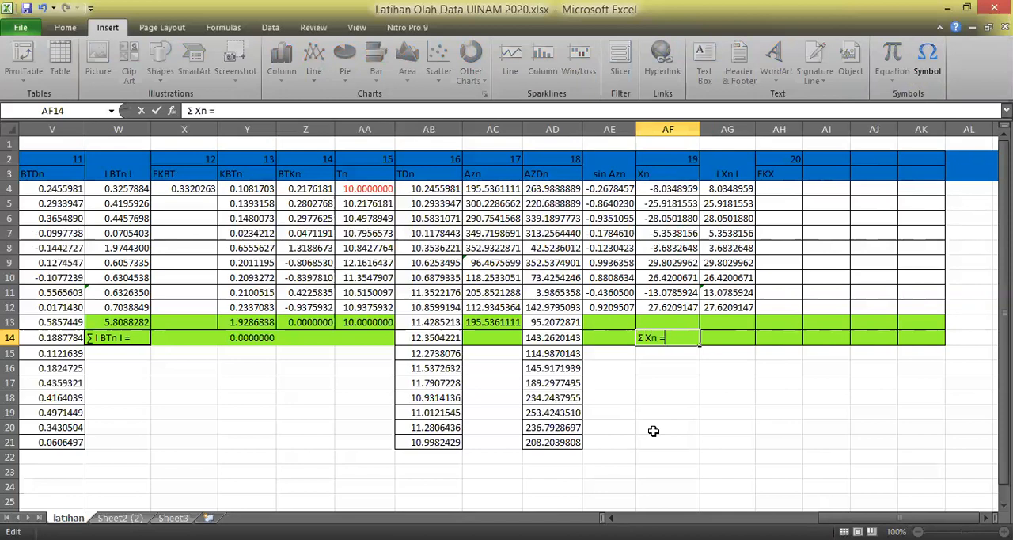
text(Xn =)
key(Return)
click(667, 338)
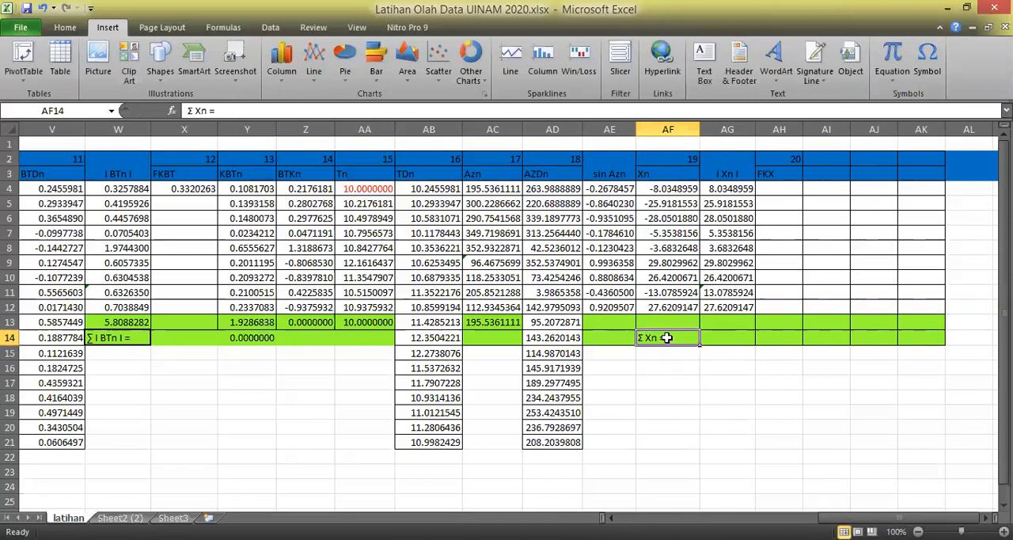
click(724, 428)
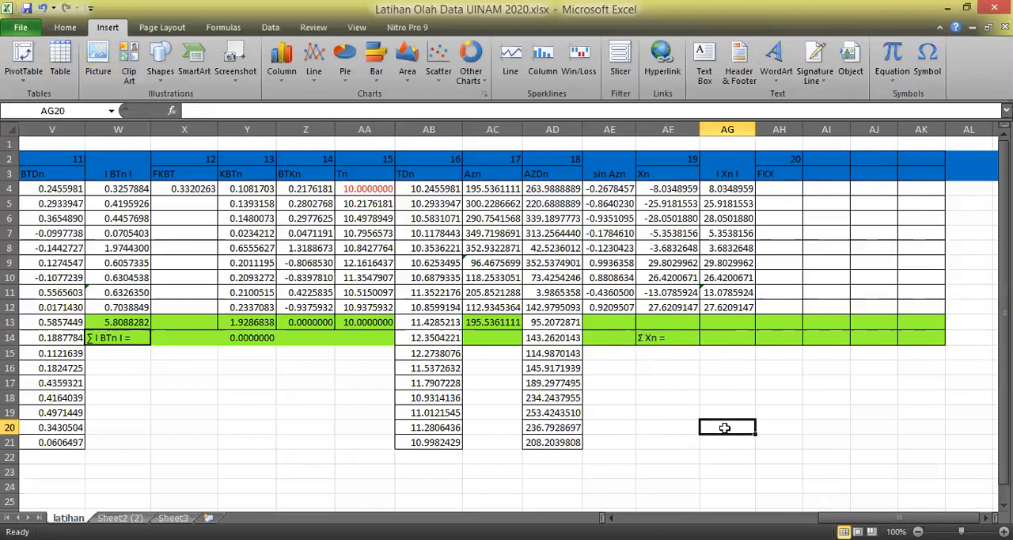
Copy the "Σ Xn =" label from AF14 to AG14 and edit it to "Σ I Xn I =".
click(717, 338)
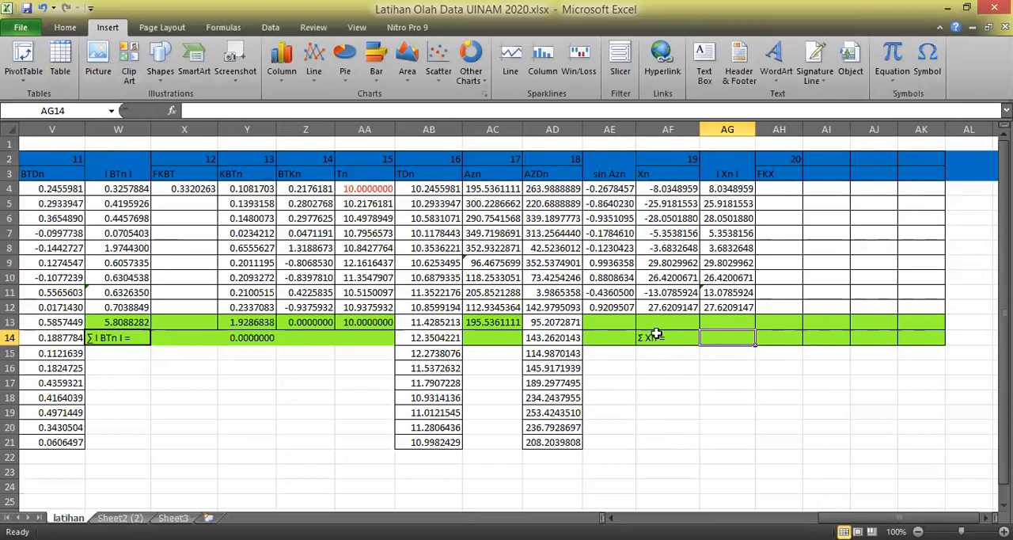
click(657, 336)
key(ctrl+c)
click(727, 339)
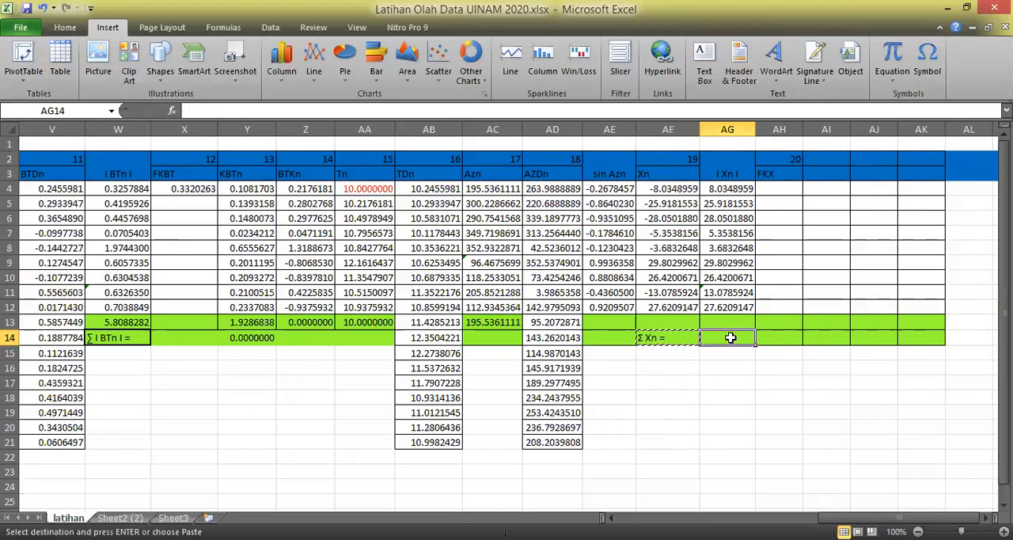
key(ctrl+v)
key(Escape)
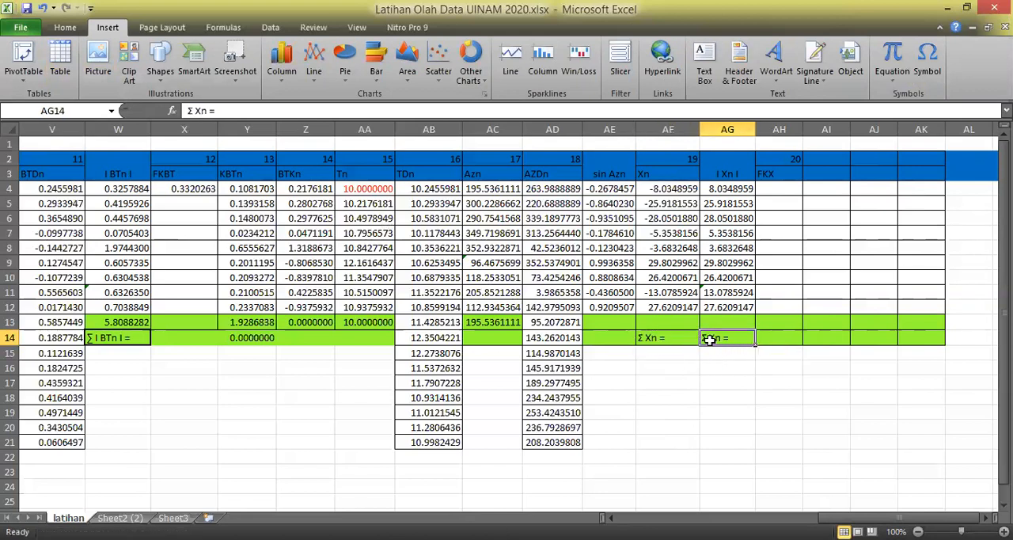
click(195, 111)
text(I)
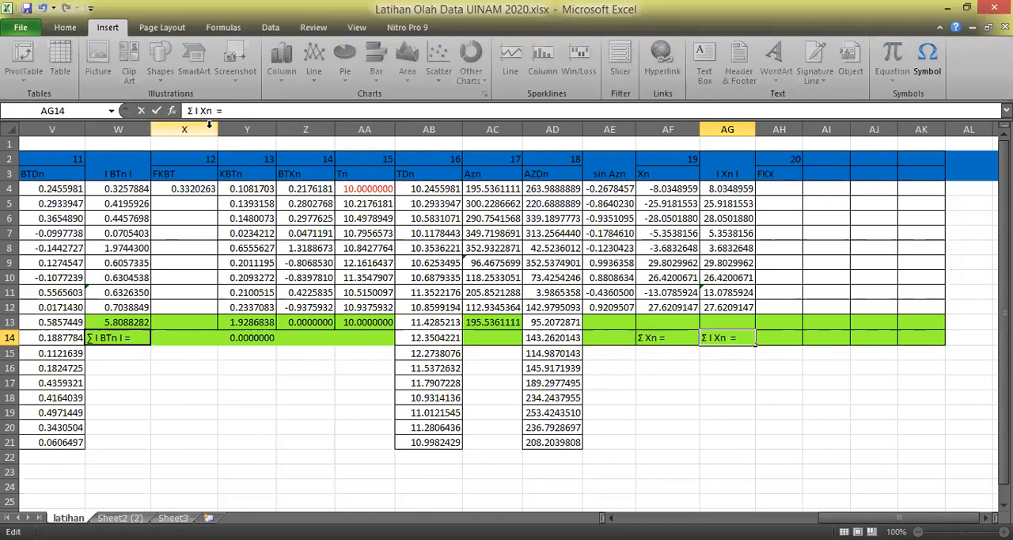
key(Return)
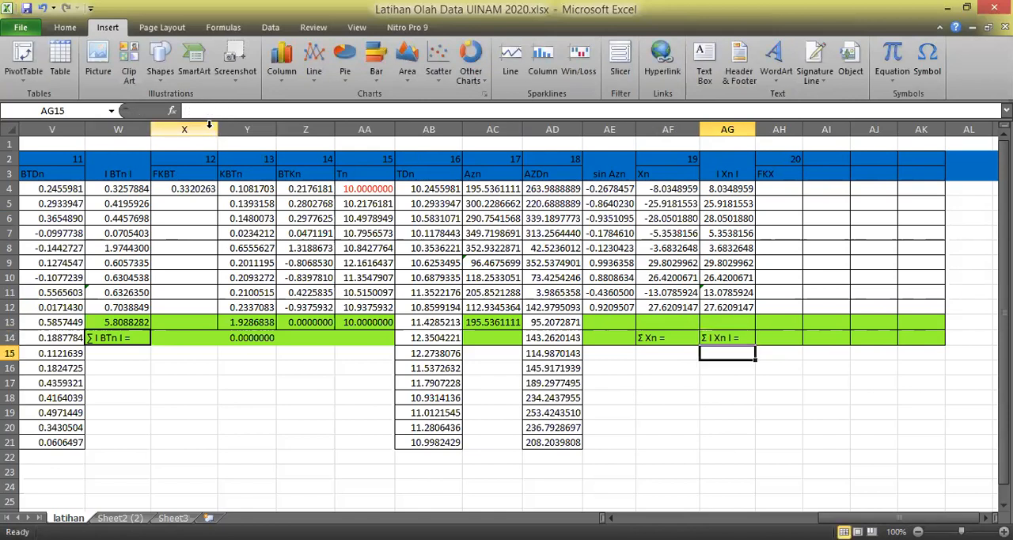
Total the Xn column in AF13 with the formula =SUM(AF4:AF12).
click(678, 322)
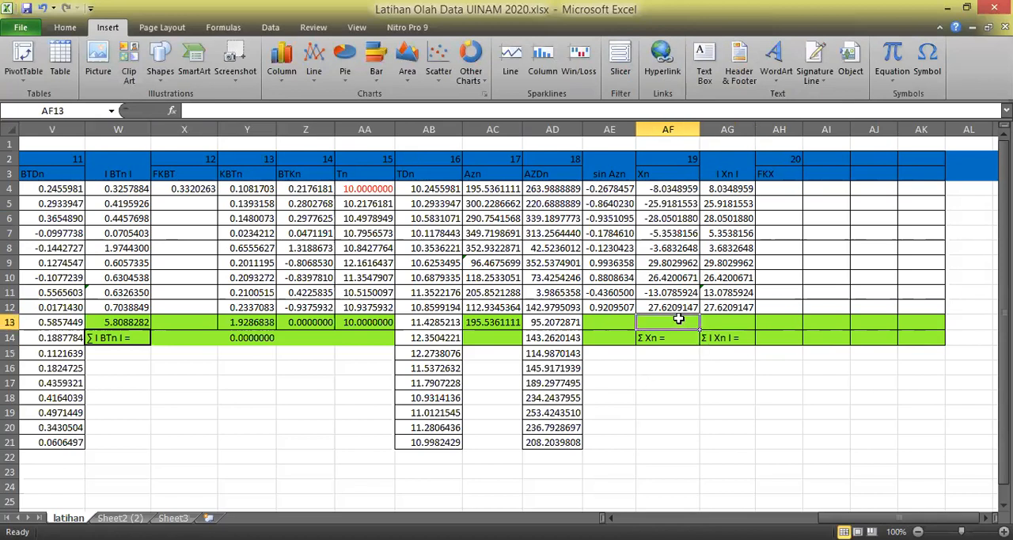
text(=s)
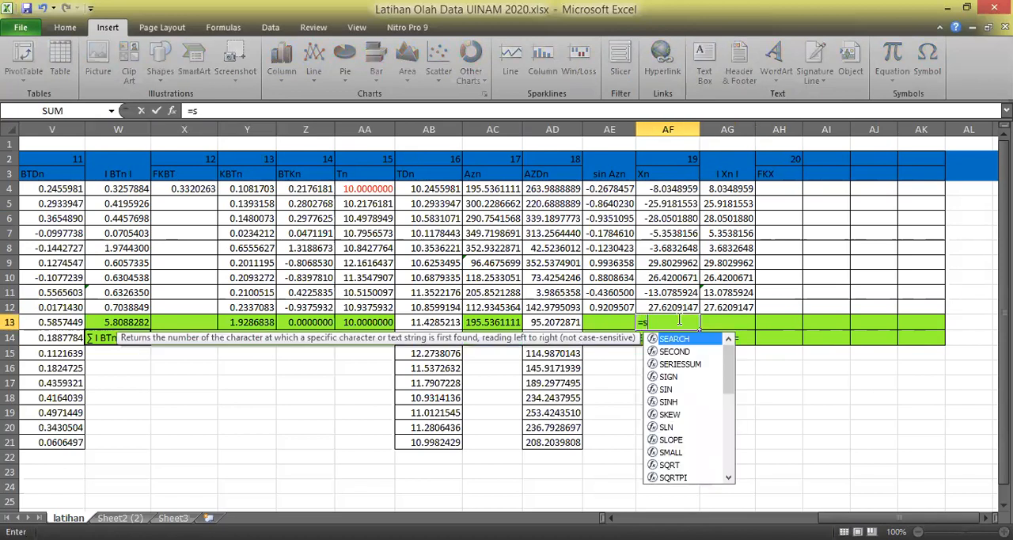
text(um()
drag(675, 190, 671, 309)
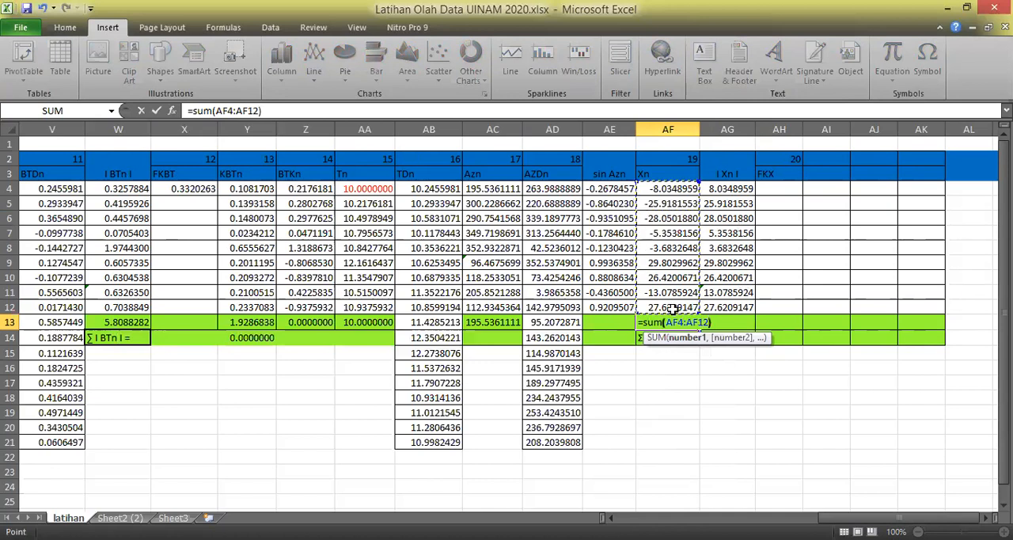
text())
key(Return)
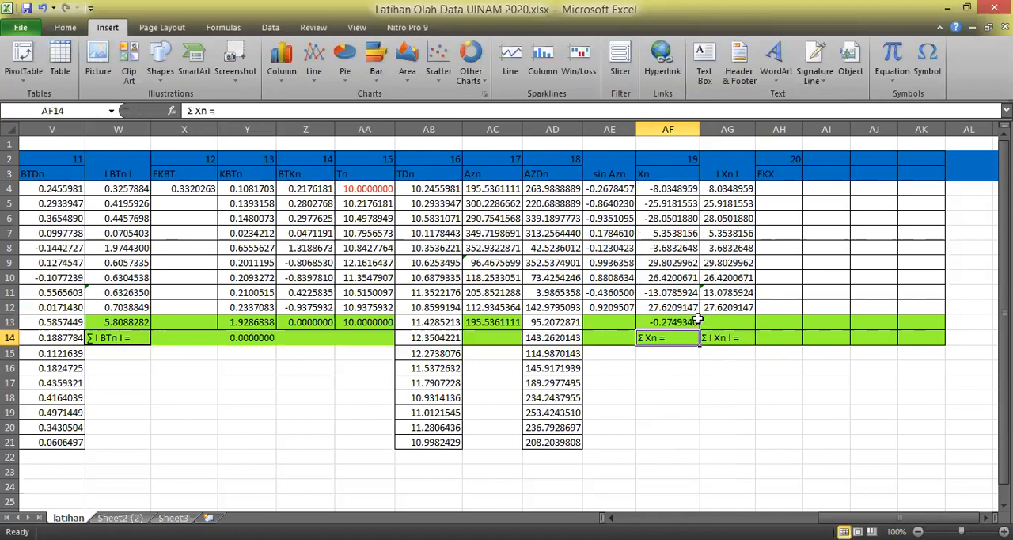
Fill the sum formula from AF13 across to AG13 to total the absolute Xn column.
click(685, 322)
drag(701, 330, 741, 331)
click(806, 406)
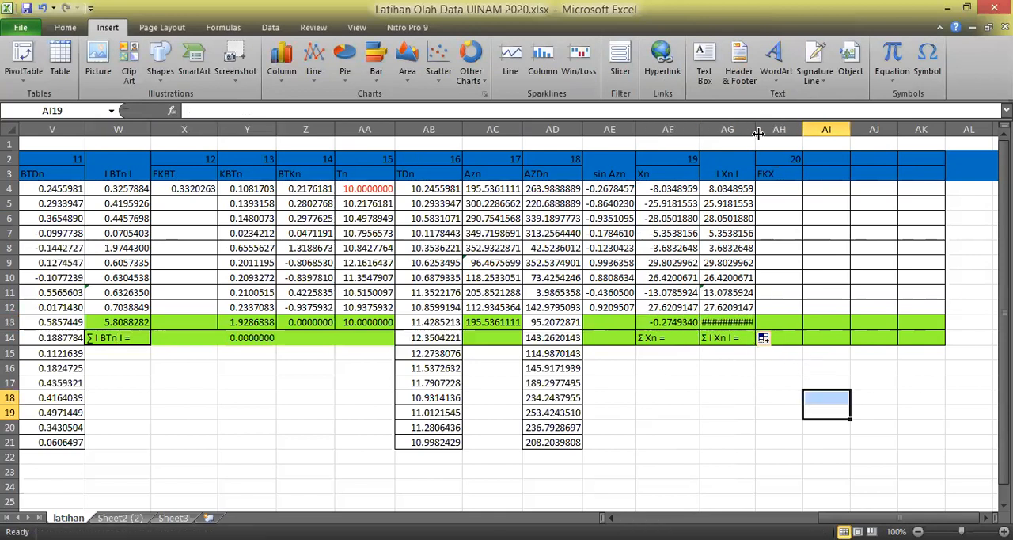
Widen column AG so the total of the absolute Xn values fits in its cell.
drag(753, 132, 764, 133)
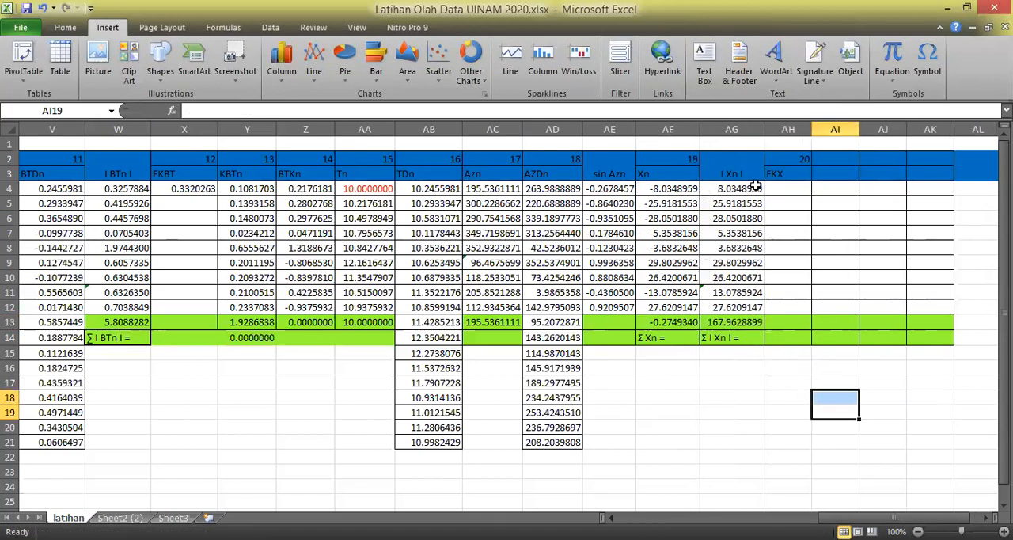
click(739, 383)
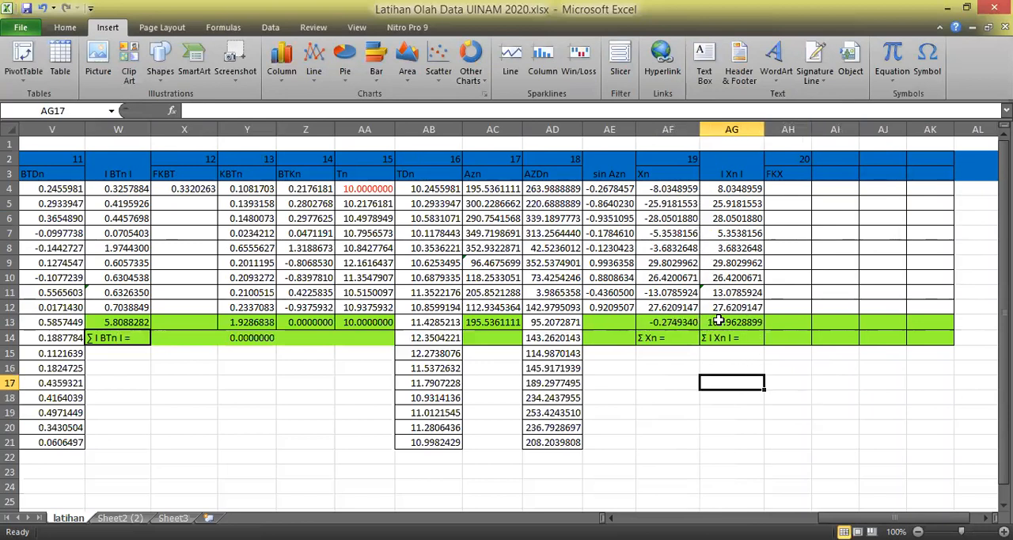
Calculate FKX in AH4 by dividing the Xn total by the absolute Xn total with =AF13/AG13.
click(802, 188)
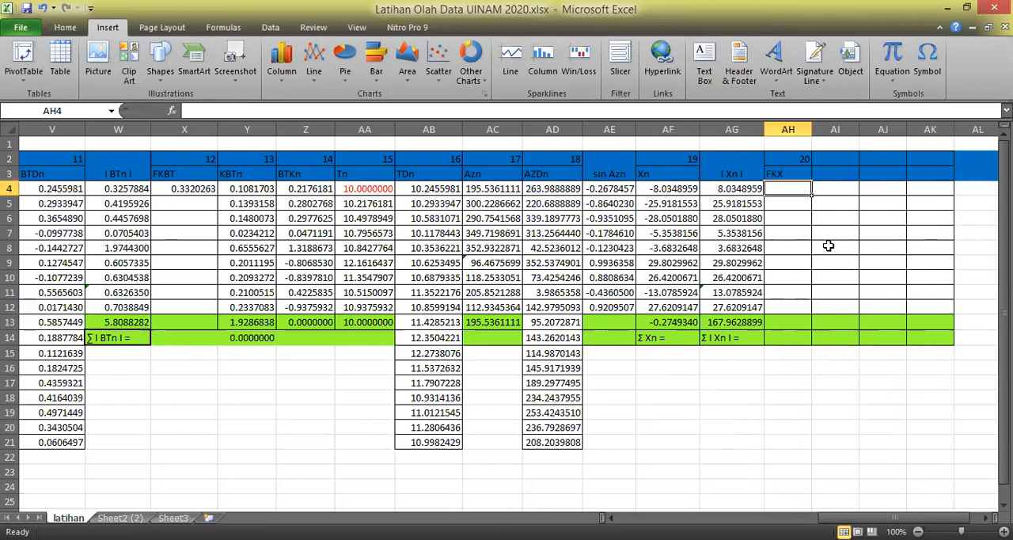
text(=)
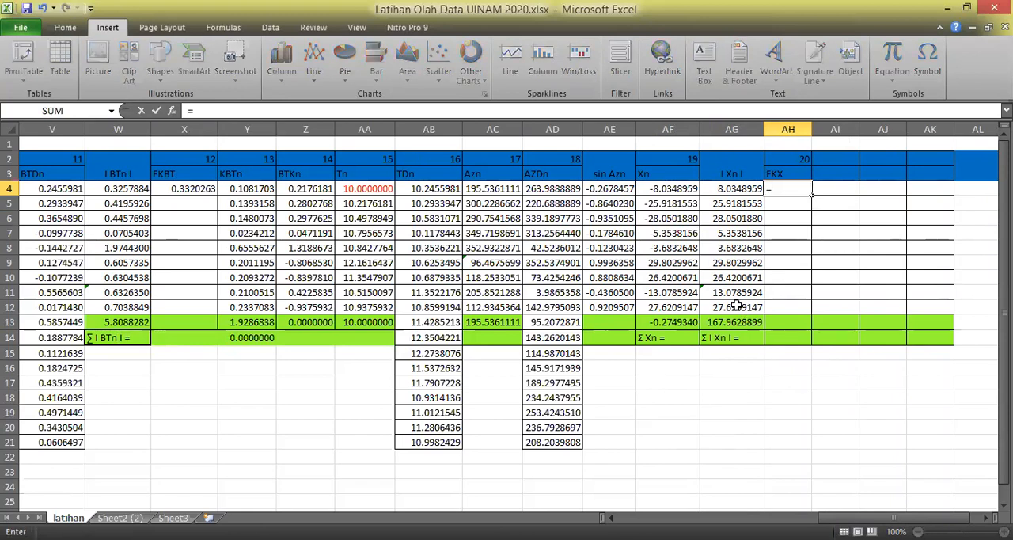
click(681, 324)
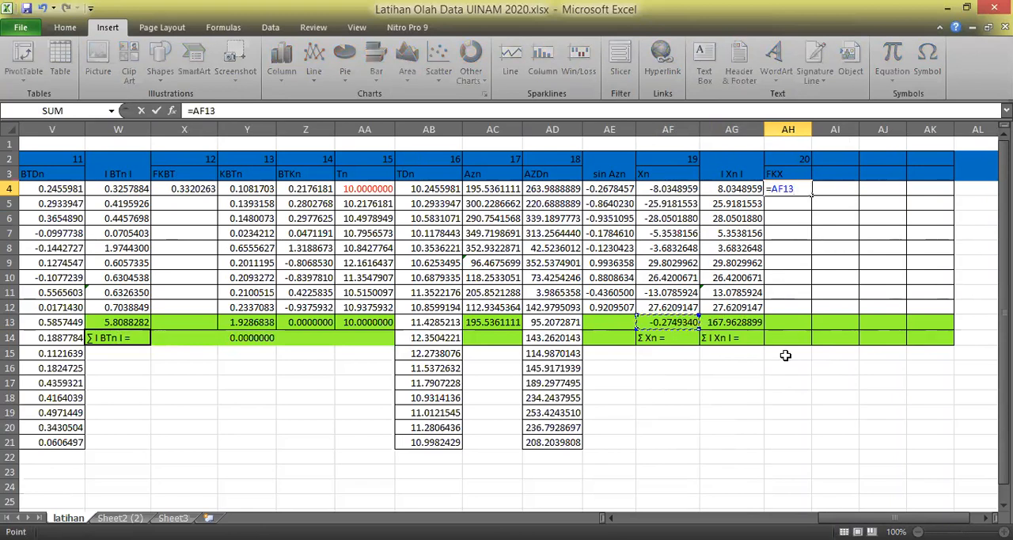
text(/)
click(743, 325)
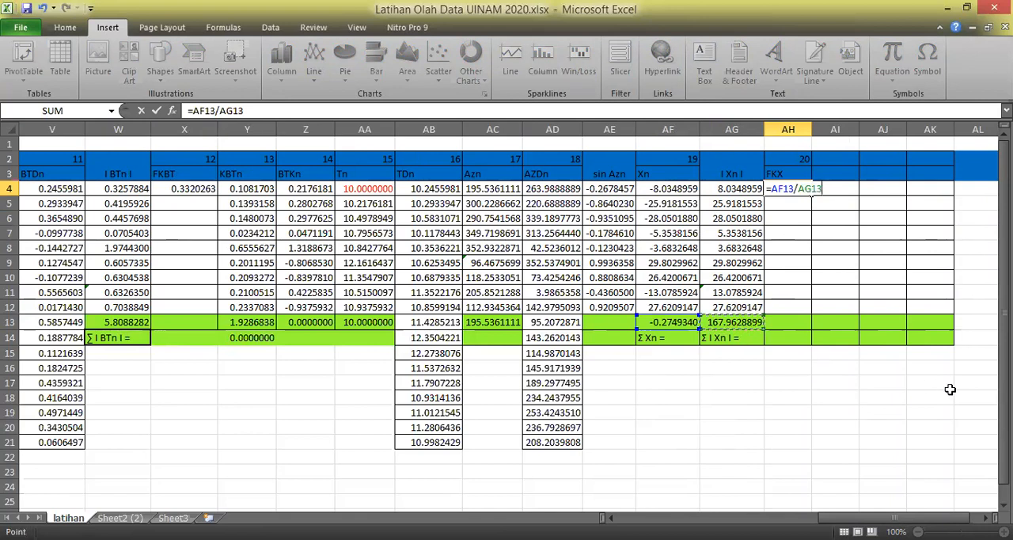
key(Return)
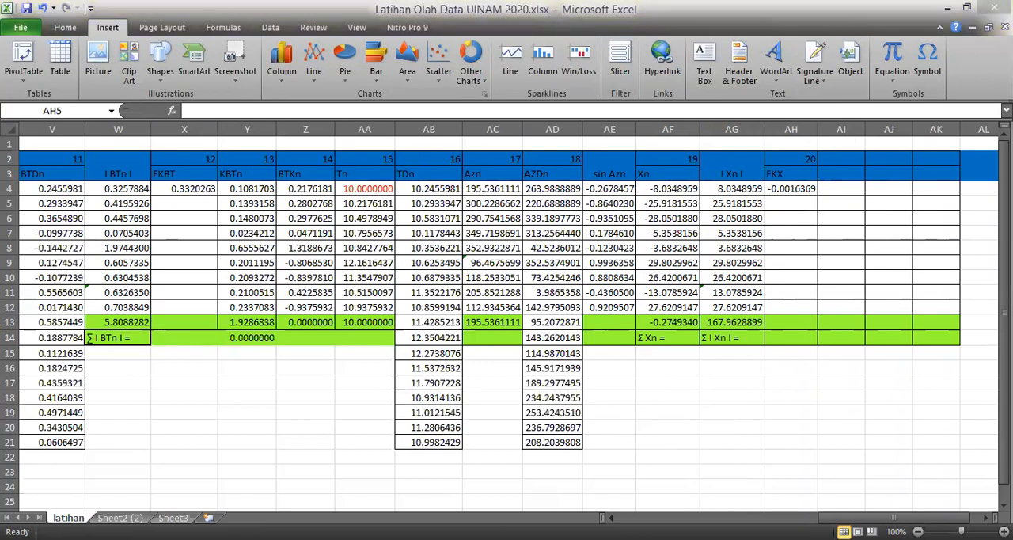
click(877, 408)
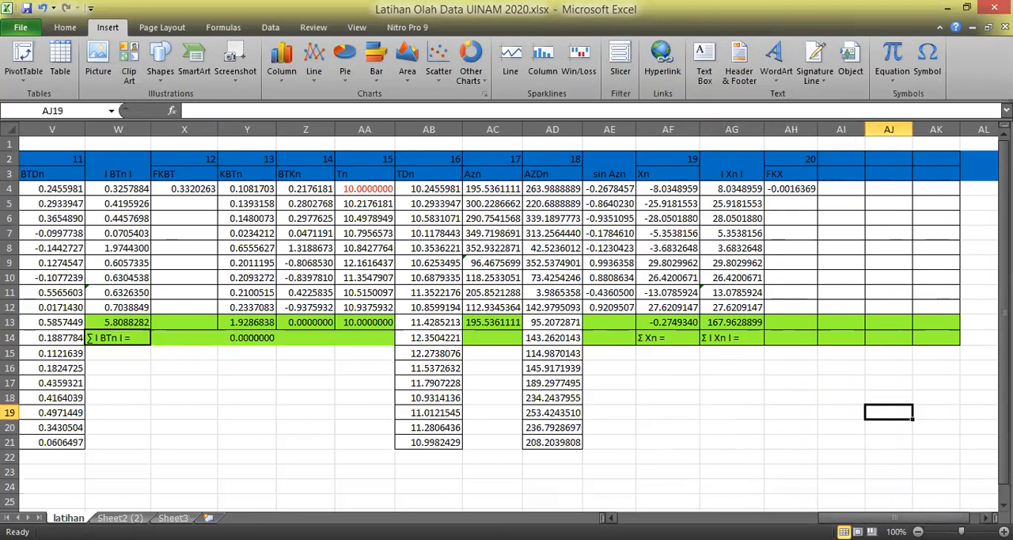
Insert three new columns directly after the FKX column twice, adding six columns starting at AI.
scroll(873, 475, right, 3)
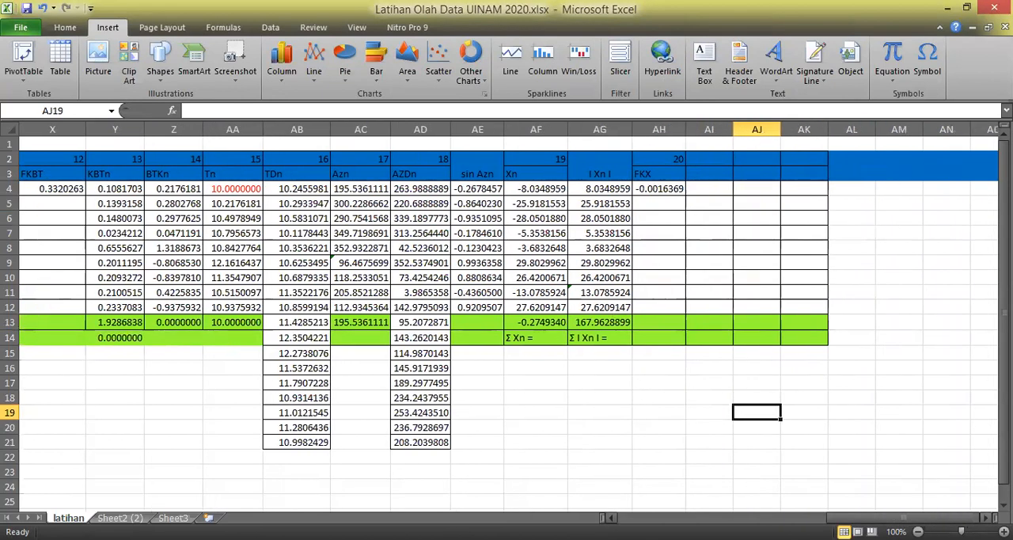
click(874, 473)
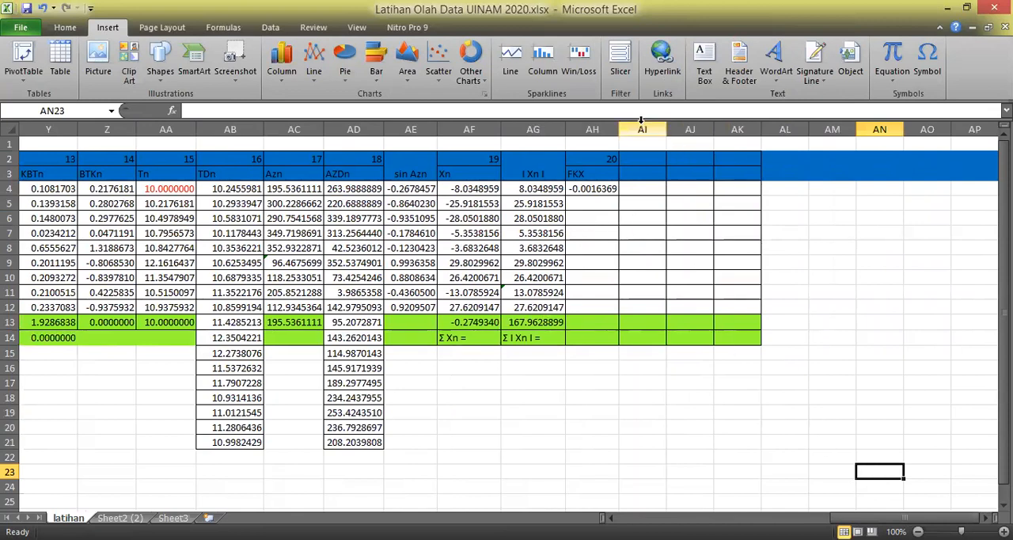
drag(642, 119, 745, 123)
right_click(690, 126)
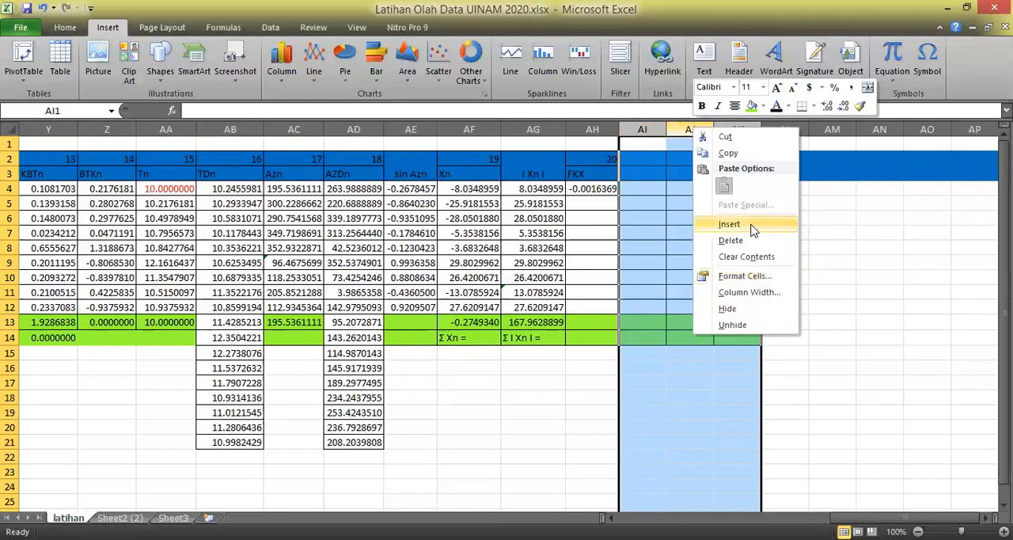
click(754, 229)
click(844, 399)
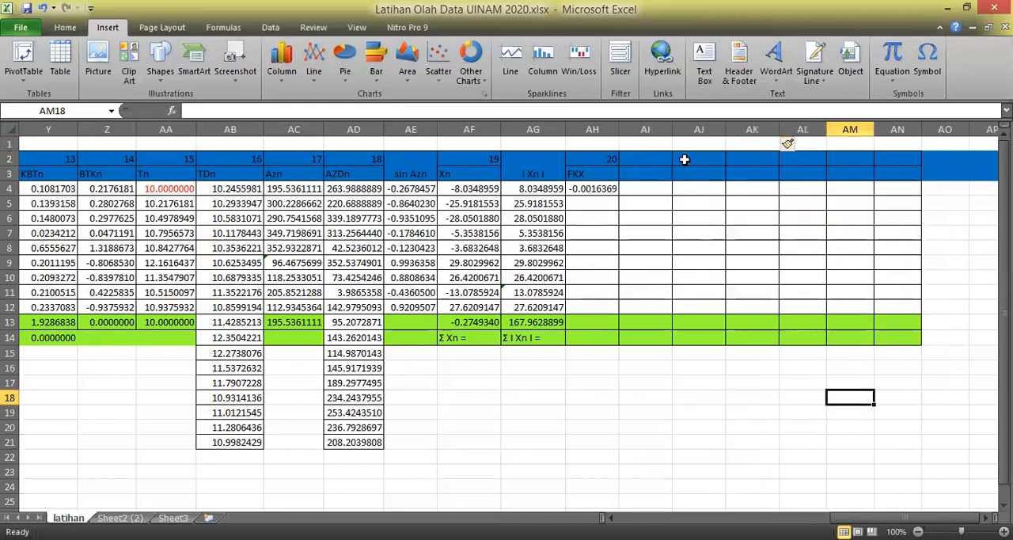
drag(663, 124, 748, 126)
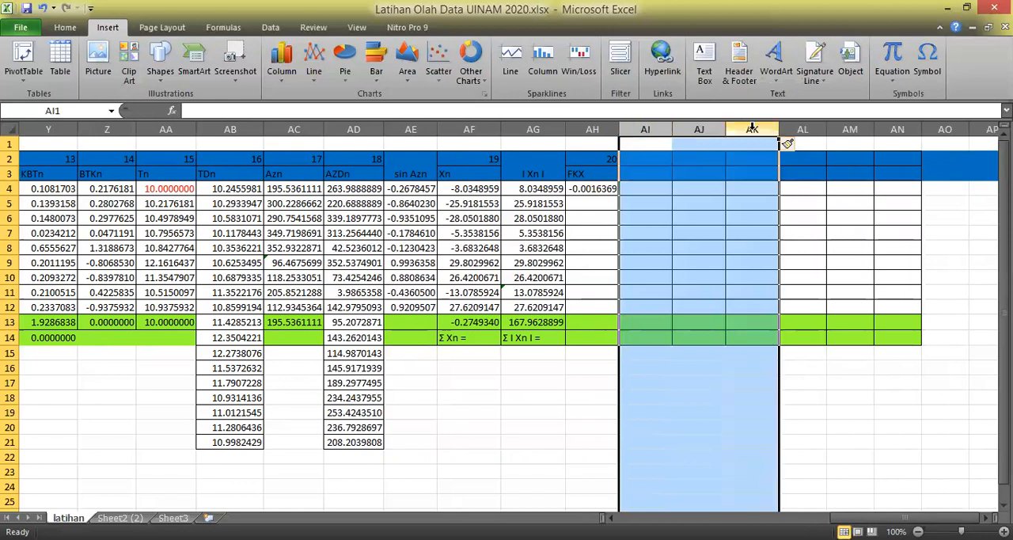
right_click(696, 127)
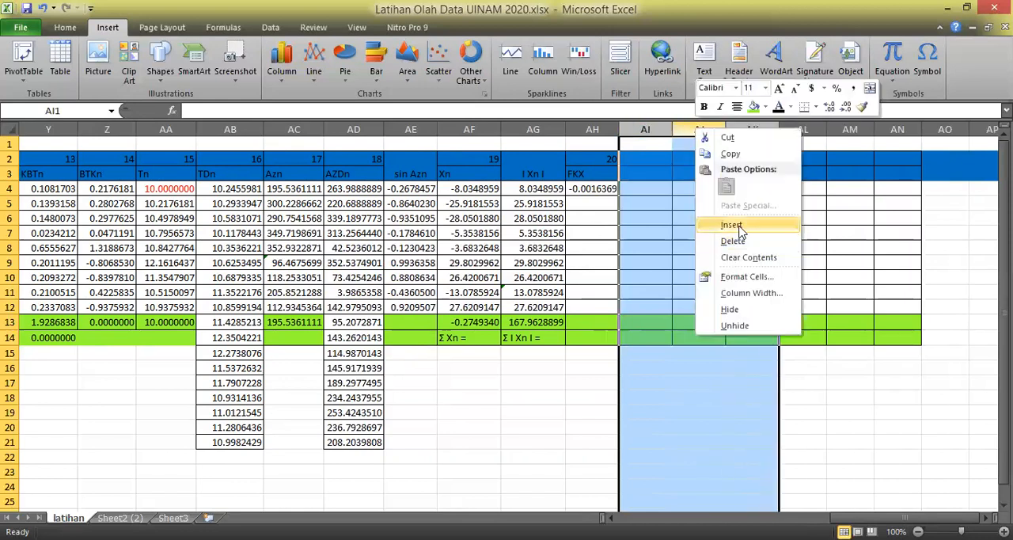
click(732, 226)
Head the column after FKX with number 21 in AI2 and the title "KXn" in AI3.
click(645, 158)
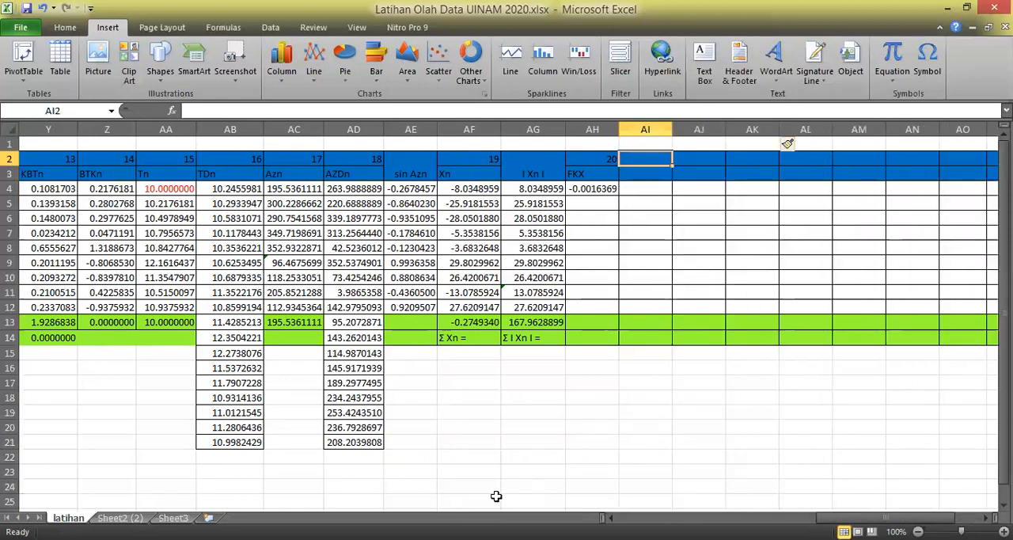
key(alt+Tab)
text(21)
key(Return)
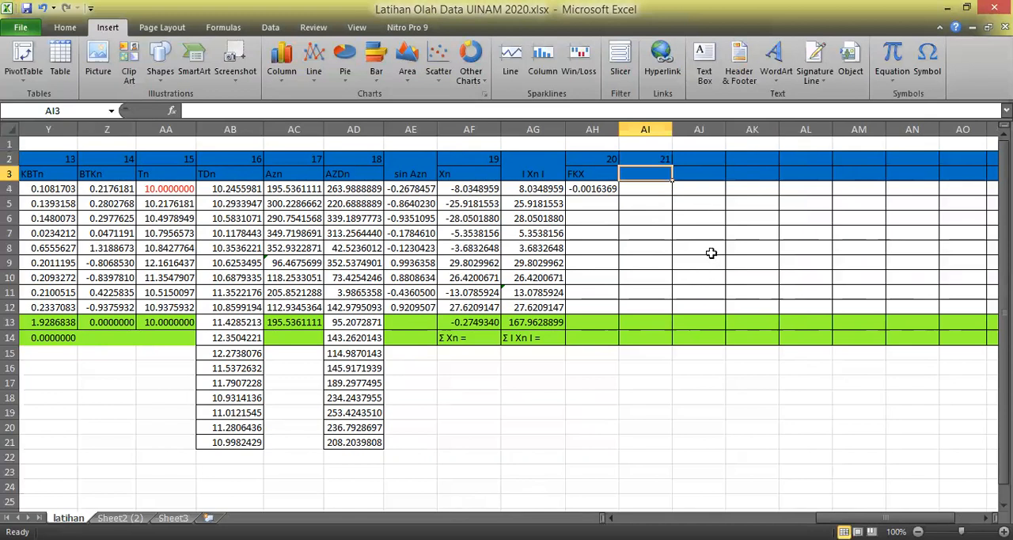
key(alt+Tab)
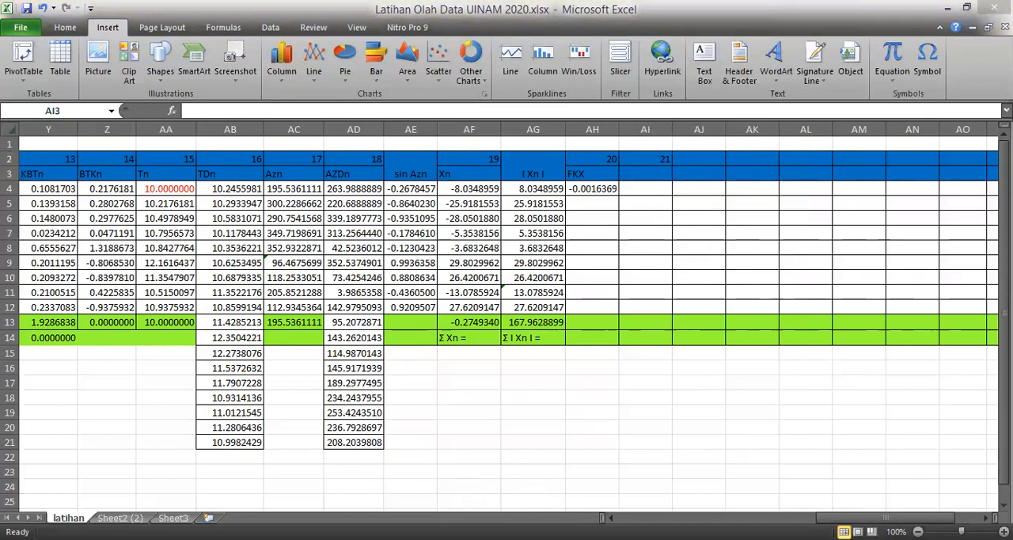
key(alt+Tab)
text(K)
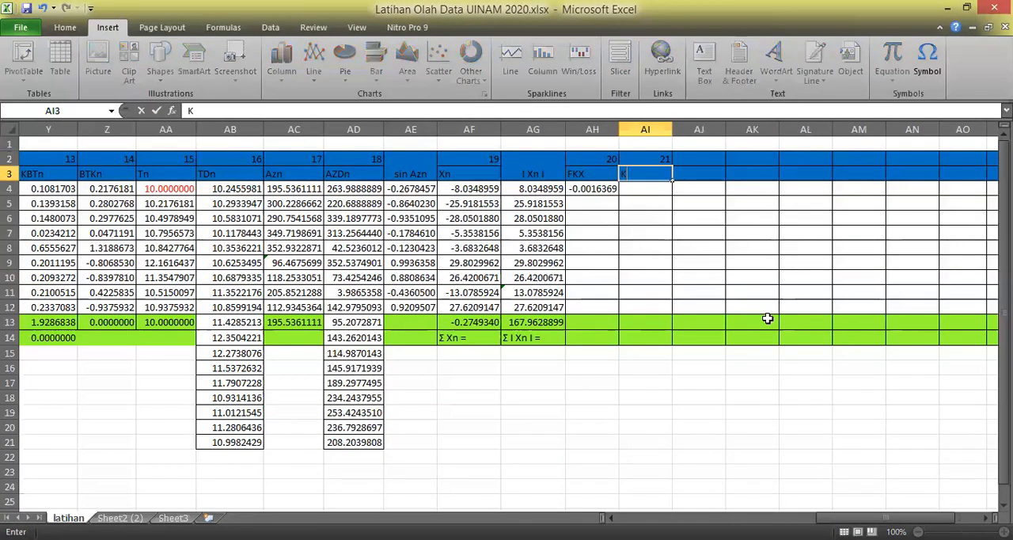
text(Xn)
key(Return)
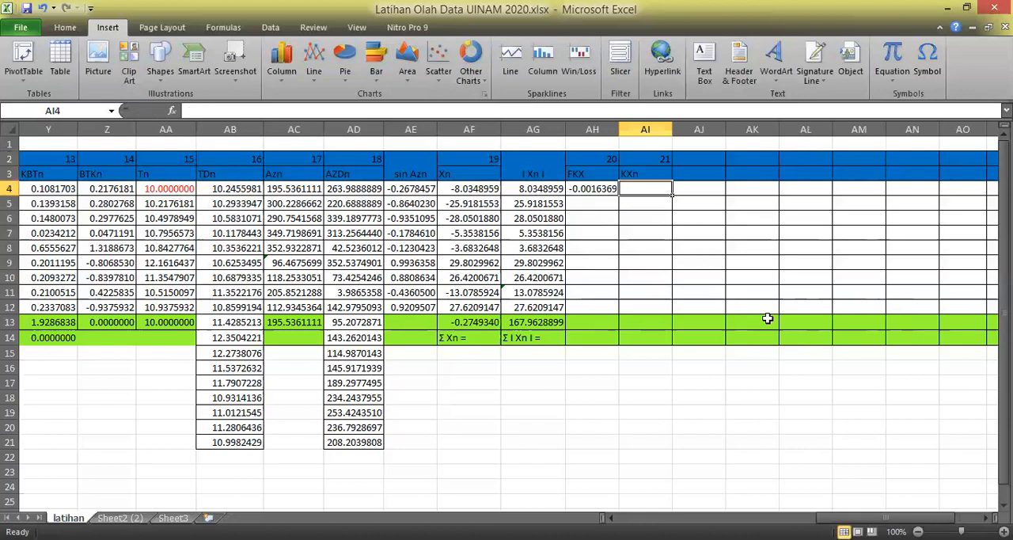
Calculate the first KXn value in AI4 with =$AH$4*AG4, keeping the FKX reference absolute.
text(=)
click(599, 190)
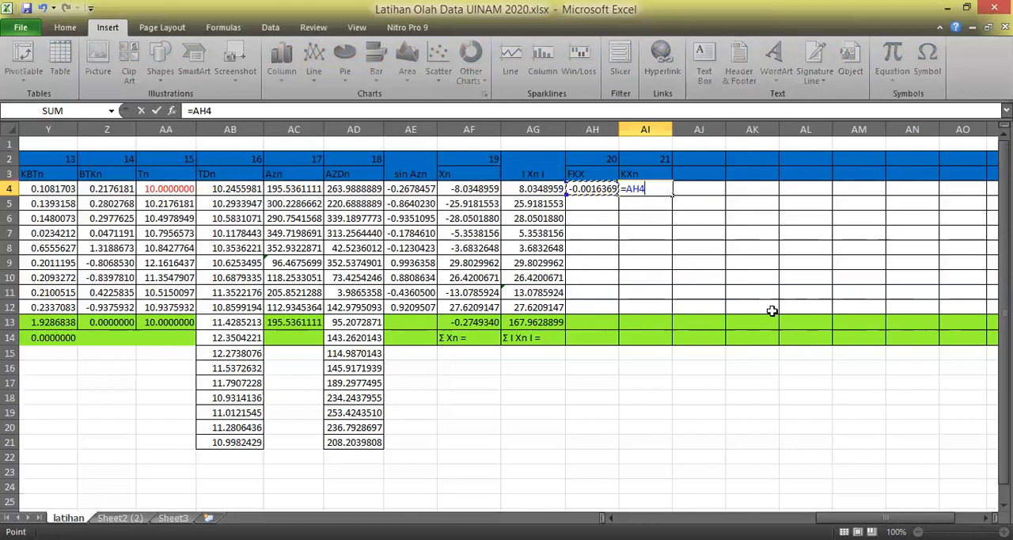
key(F4)
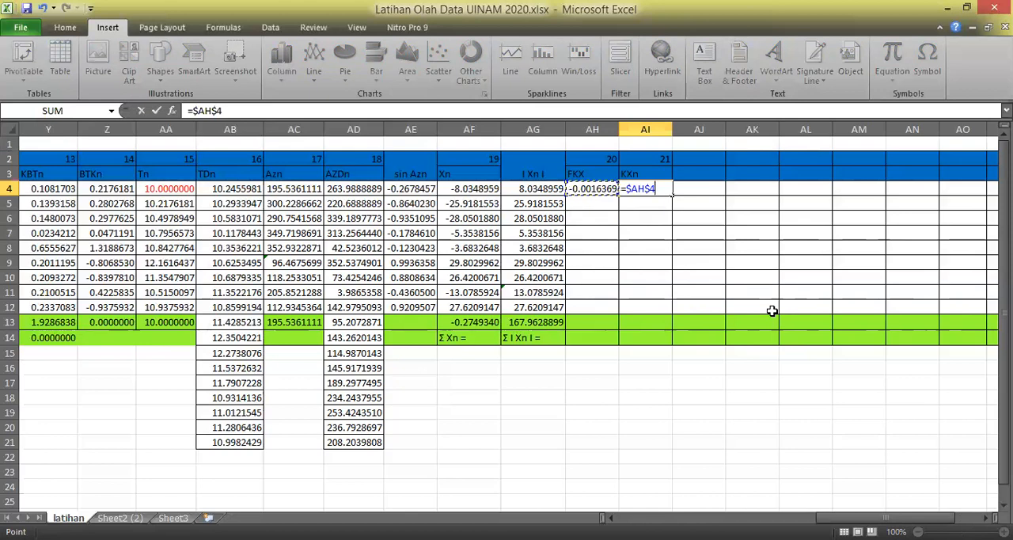
text(*)
click(533, 192)
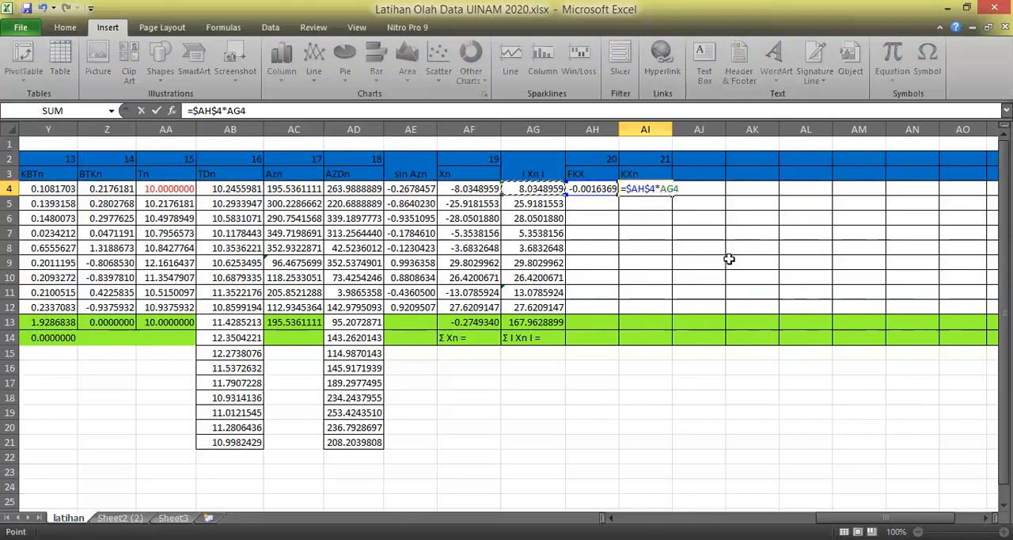
key(Return)
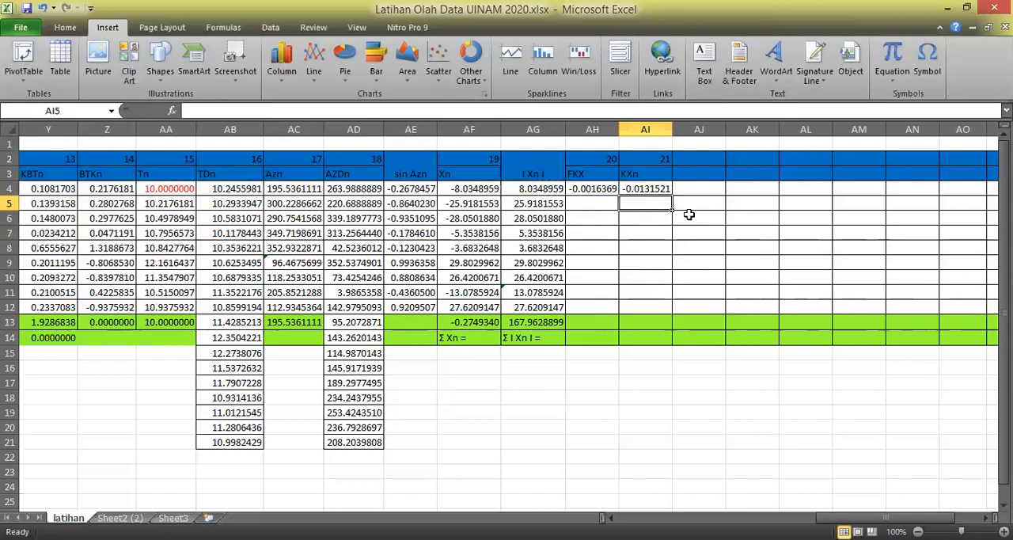
Fill the KXn formula from AI4 down to AI12.
click(657, 190)
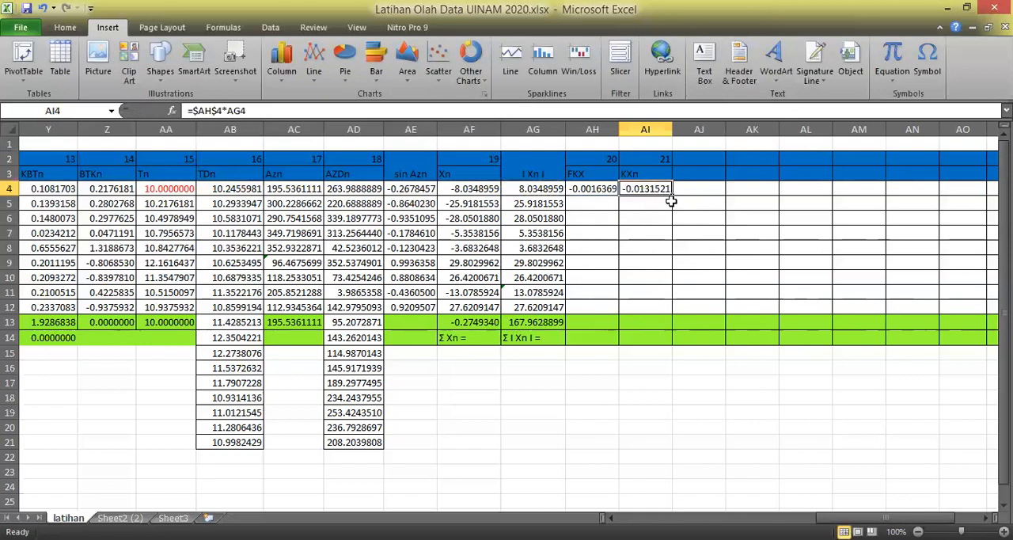
drag(672, 202, 676, 261)
click(782, 293)
click(661, 191)
drag(672, 196, 673, 314)
click(720, 397)
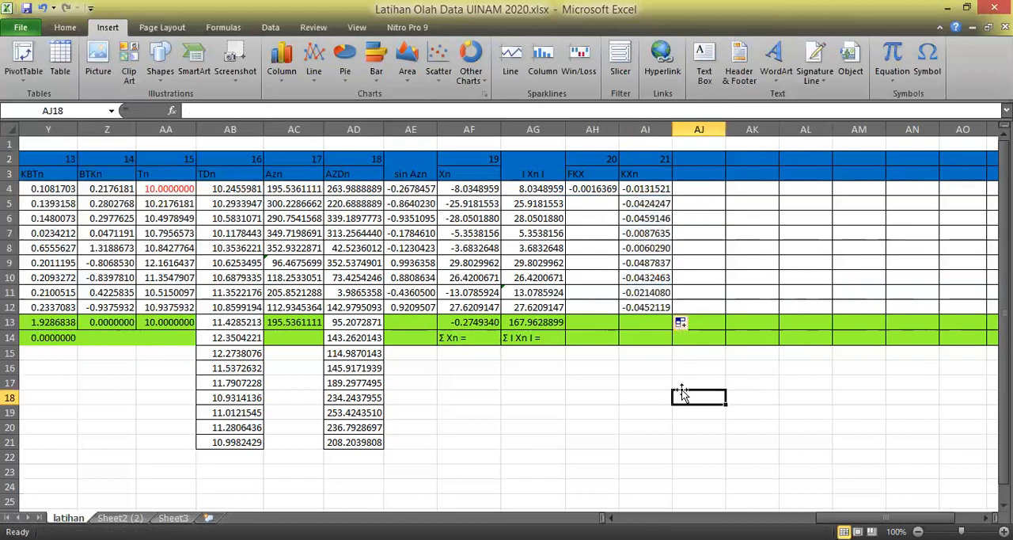
Total the KXn column in AI13 with the formula =SUM(AI4:AI12).
click(639, 321)
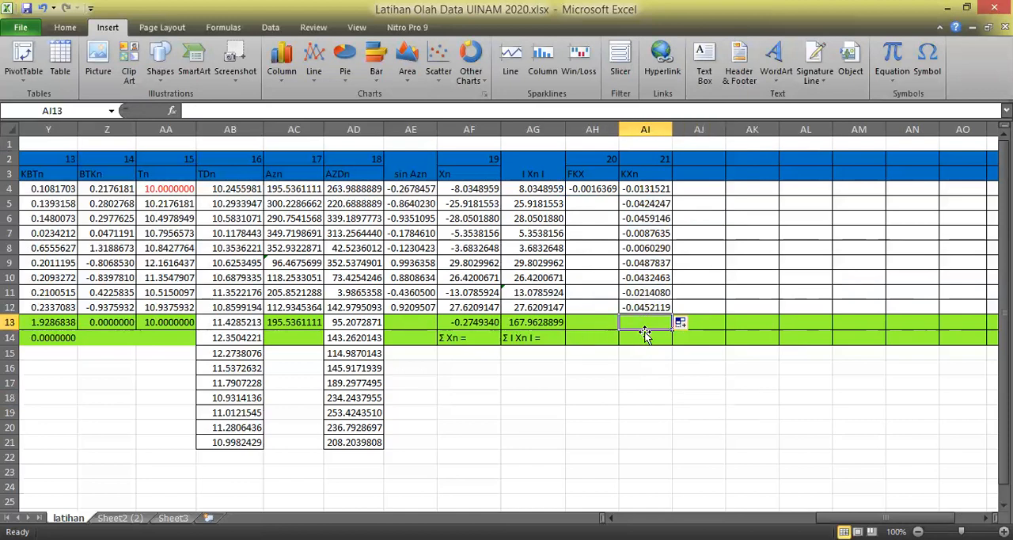
text(=s)
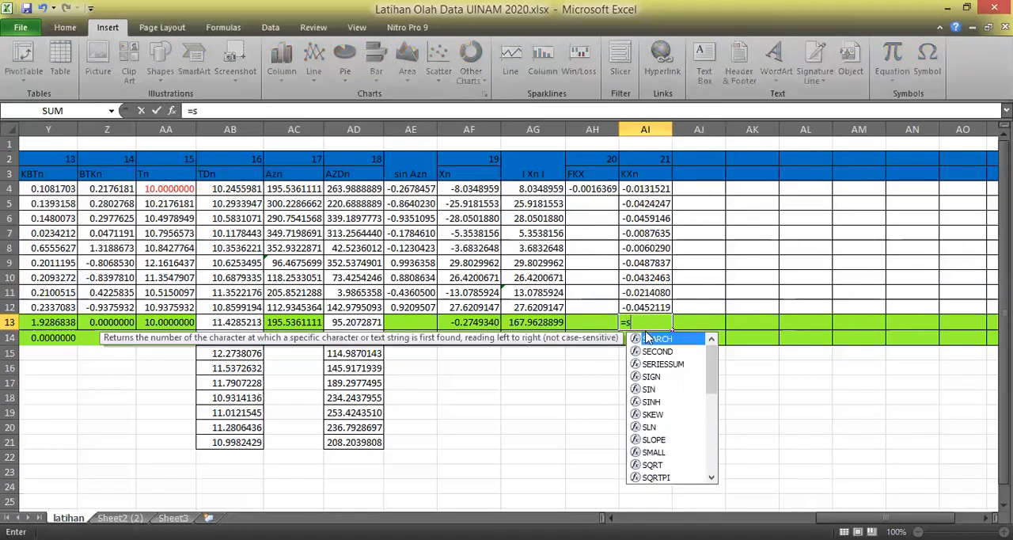
text(um()
drag(645, 190, 648, 308)
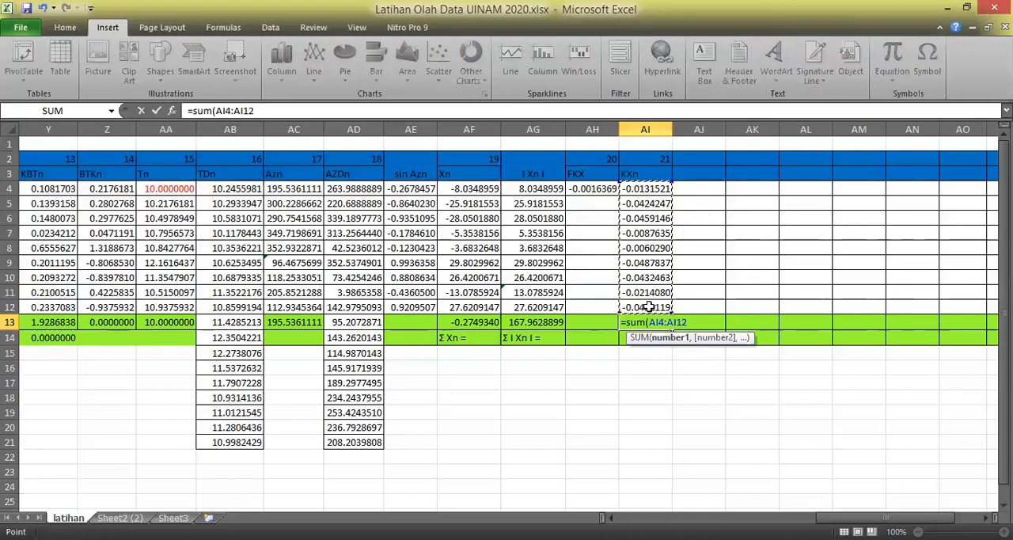
text())
key(Return)
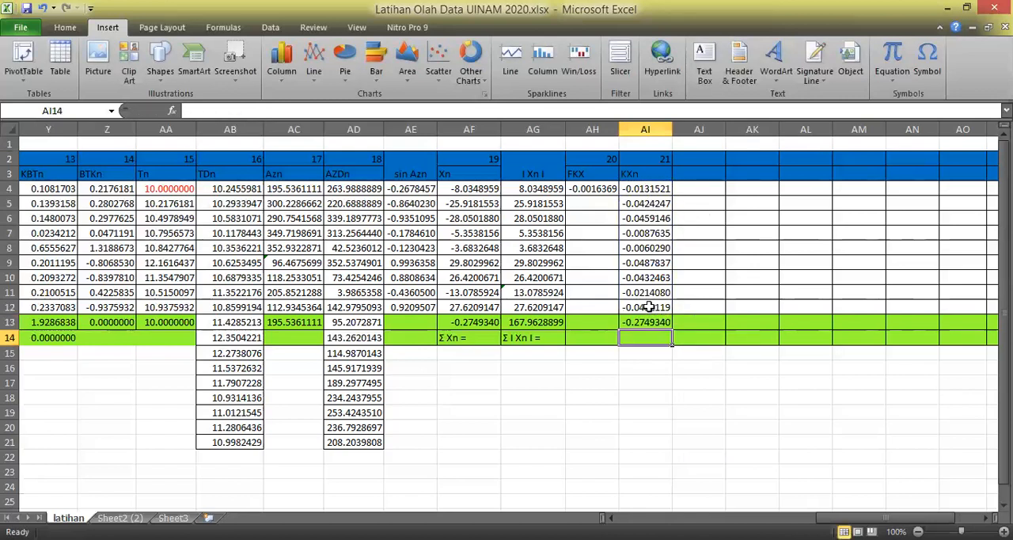
click(741, 426)
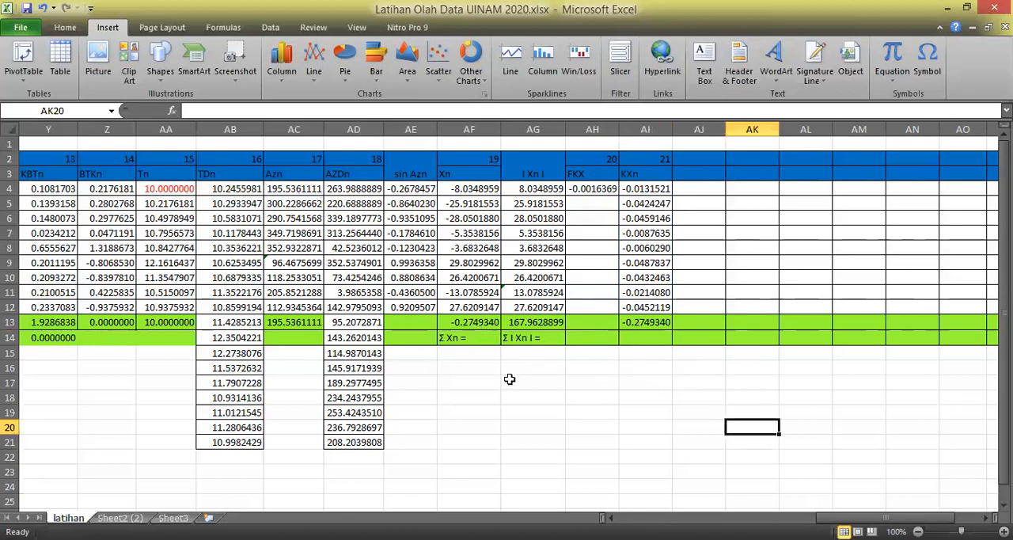
Copy the "Σ Xn =" label from AF14 to AI14 and edit it to "Σ KXn =".
click(466, 342)
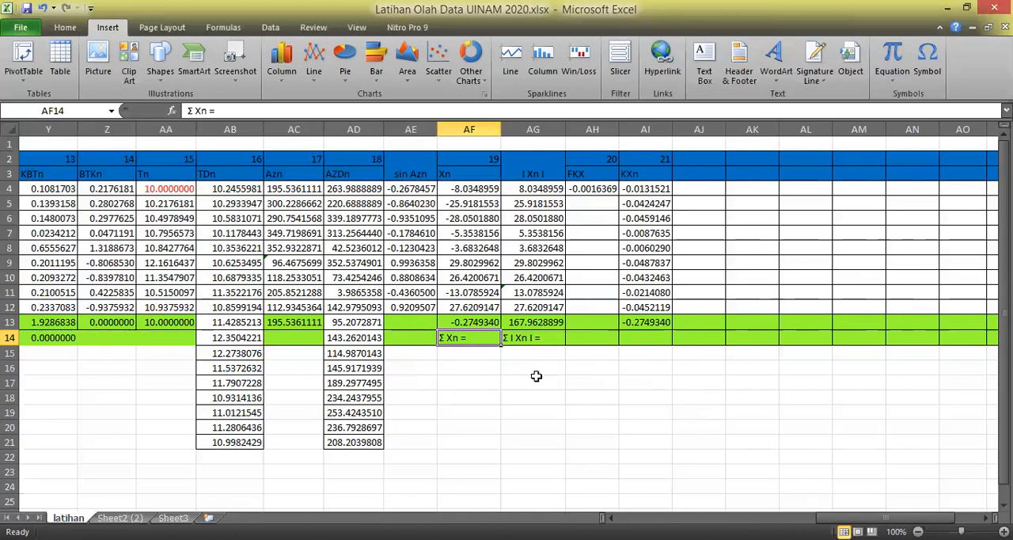
key(ctrl+c)
click(643, 336)
key(ctrl+v)
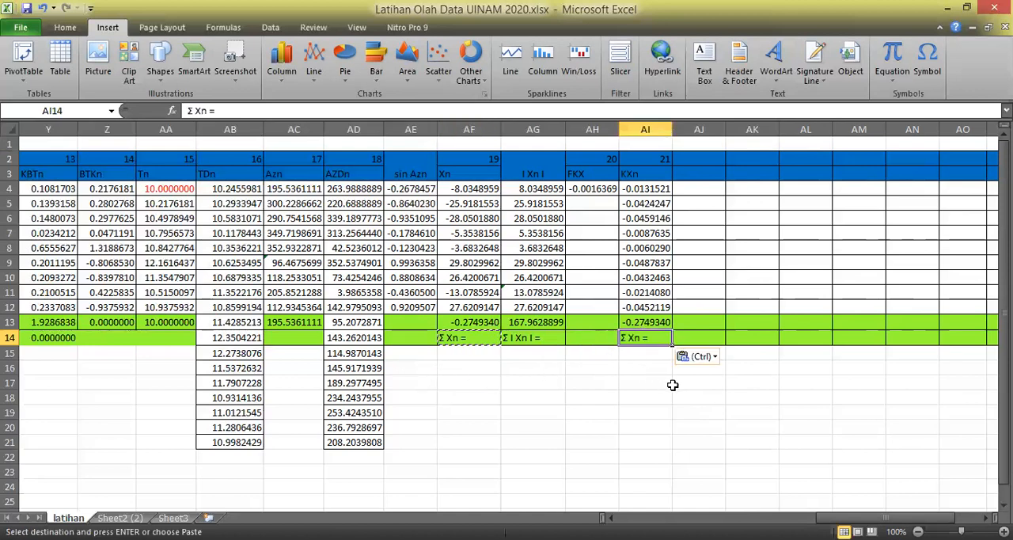
key(Escape)
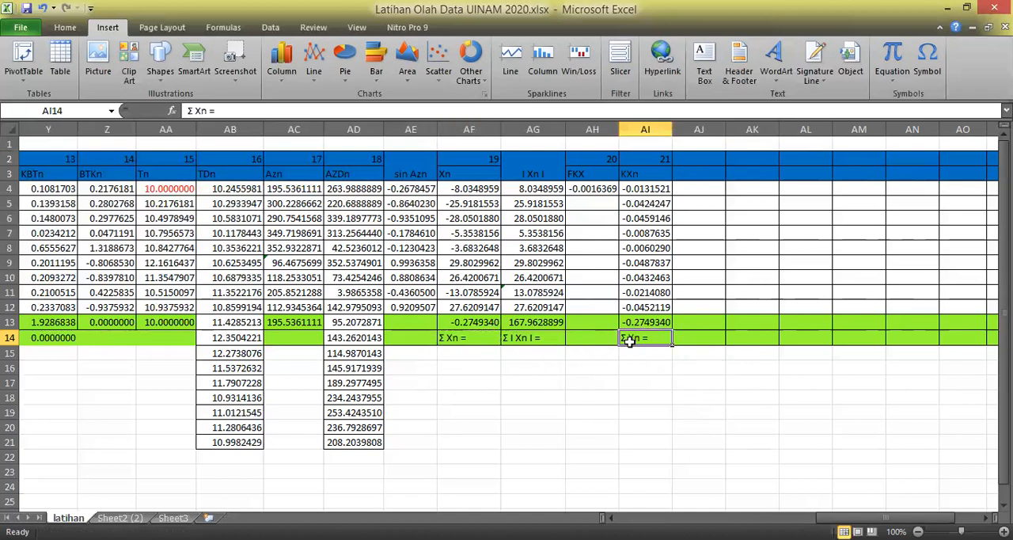
click(194, 111)
text(K)
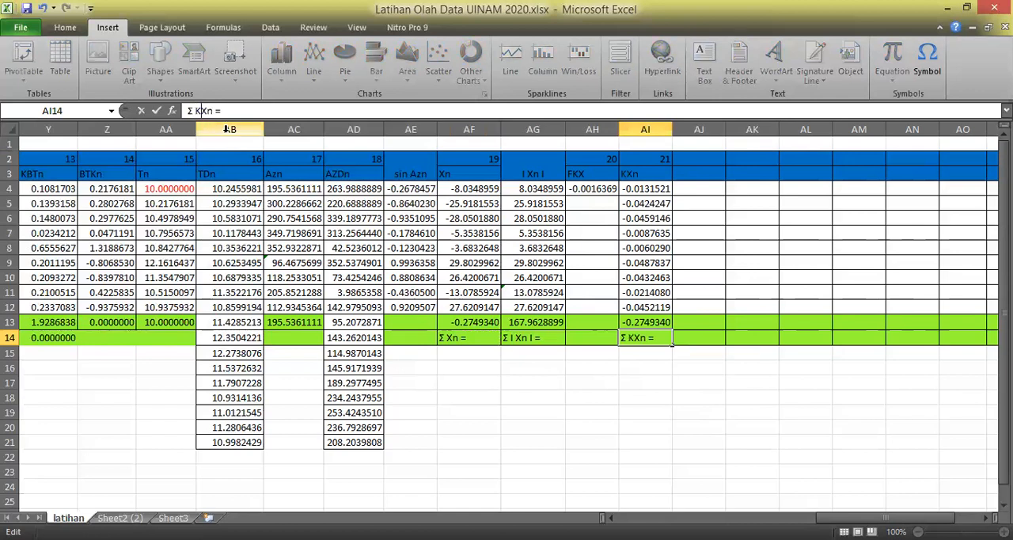
click(679, 390)
click(651, 338)
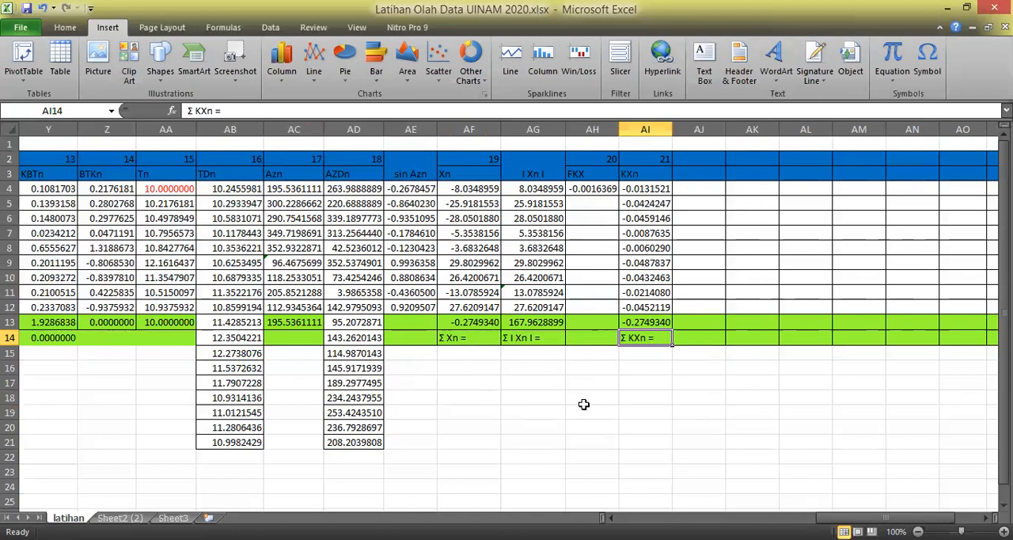
Head column AJ with the number 22 in AJ2 and the title "XKn" in AJ3.
drag(575, 407, 586, 396)
click(766, 400)
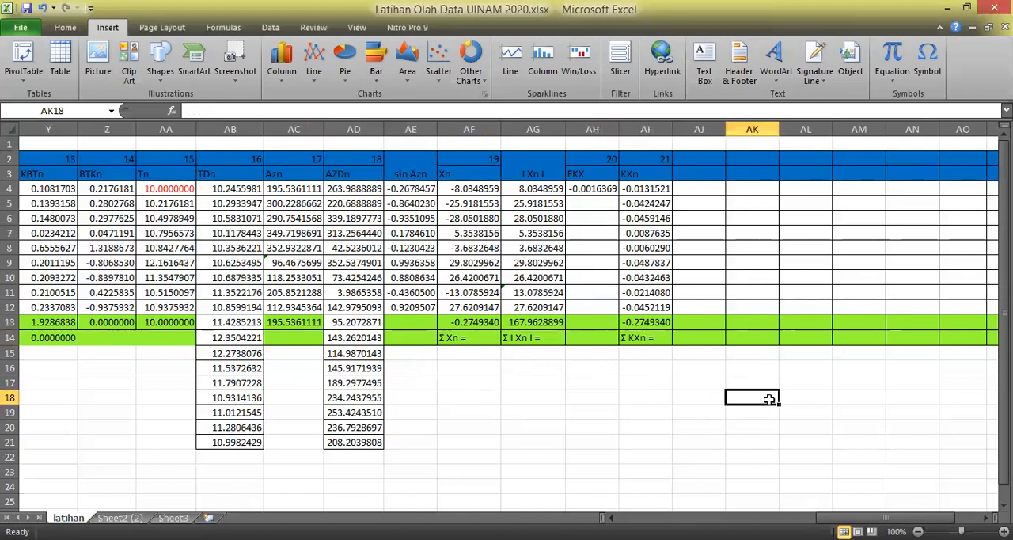
click(709, 159)
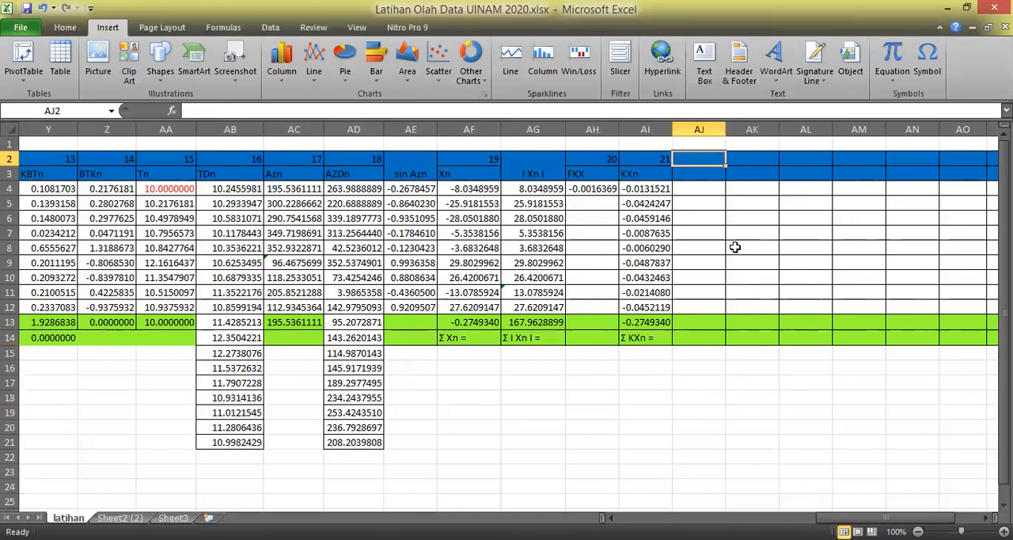
text(22)
key(Return)
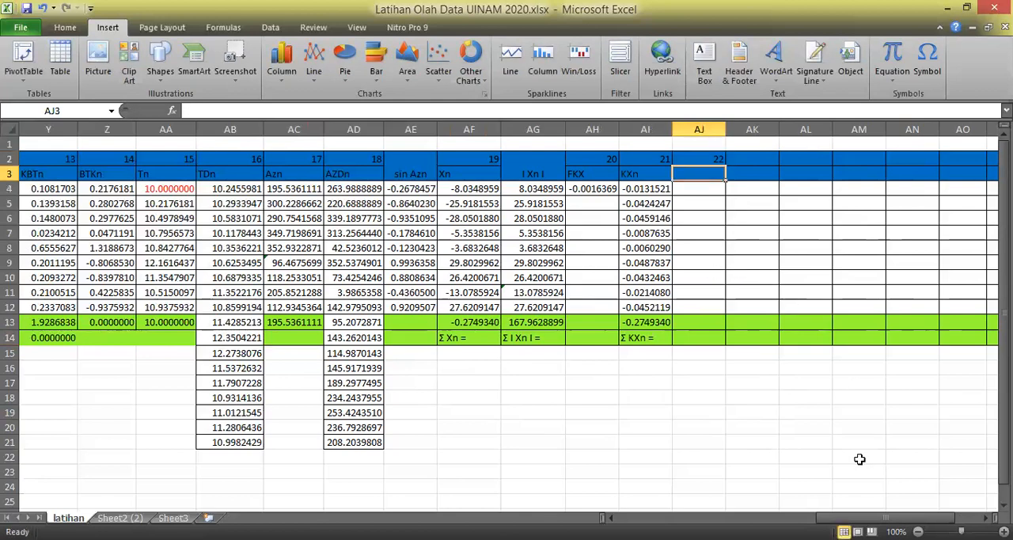
key(alt+Tab)
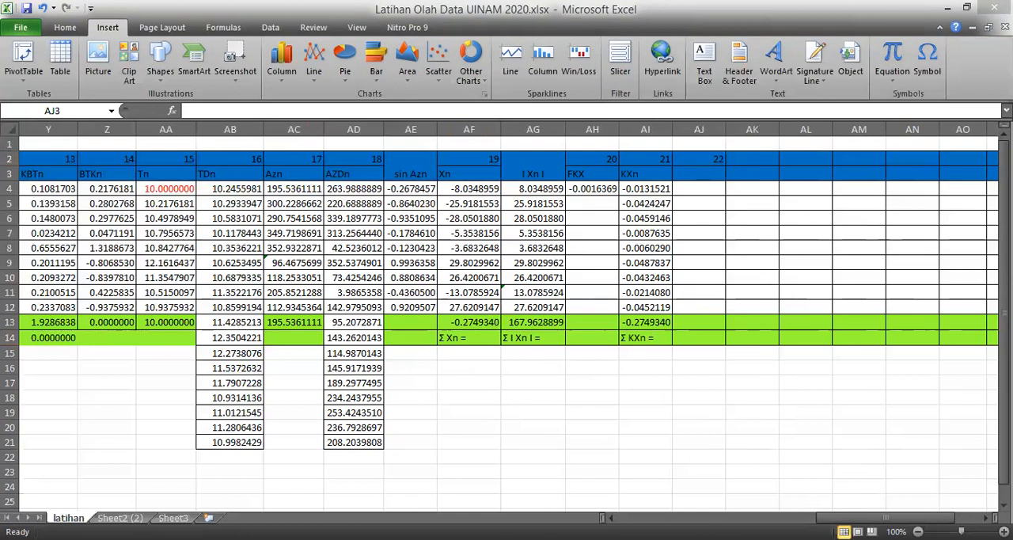
text(XKn)
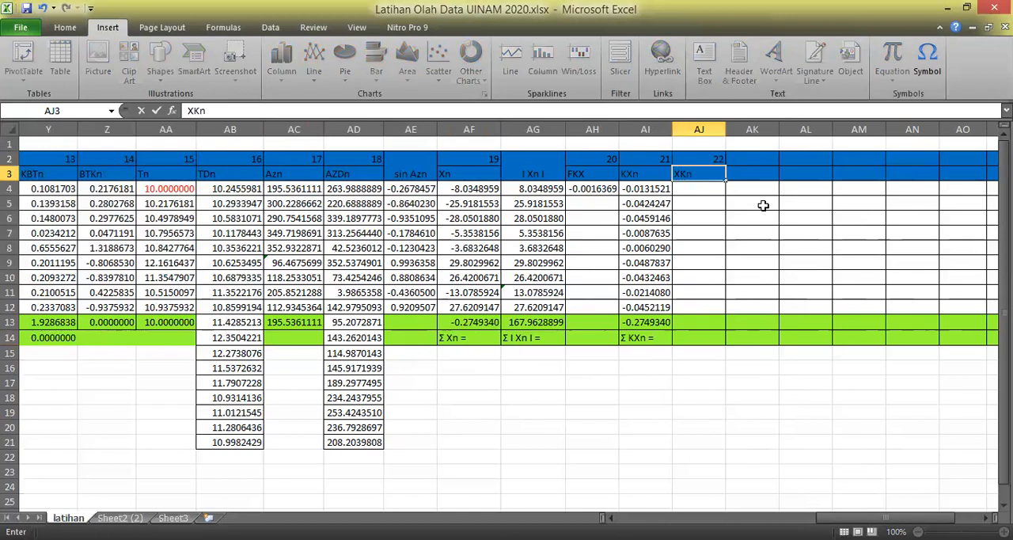
key(Return)
Calculate the first XKn value in AJ4 with the formula =AF4-AI4.
text(=)
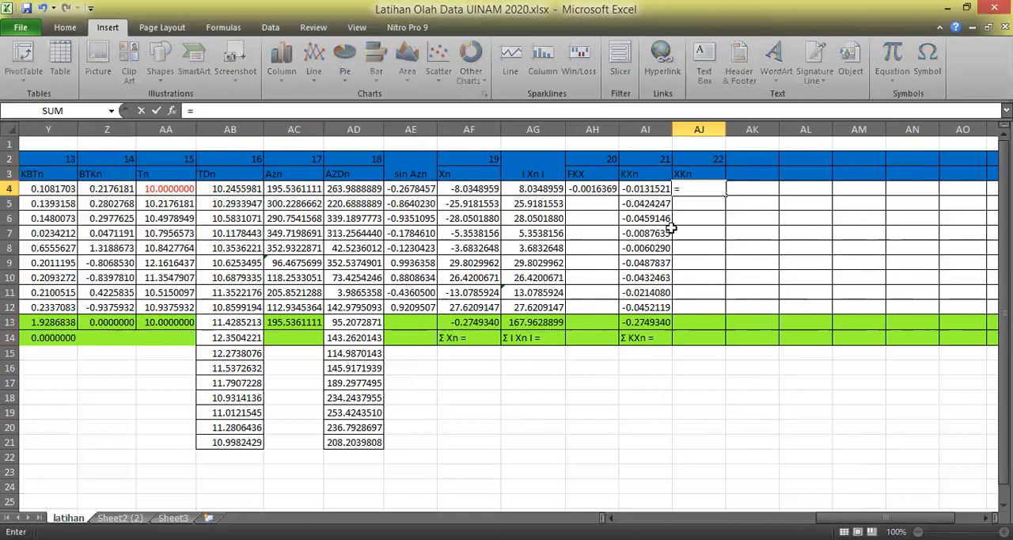
click(475, 188)
text(-)
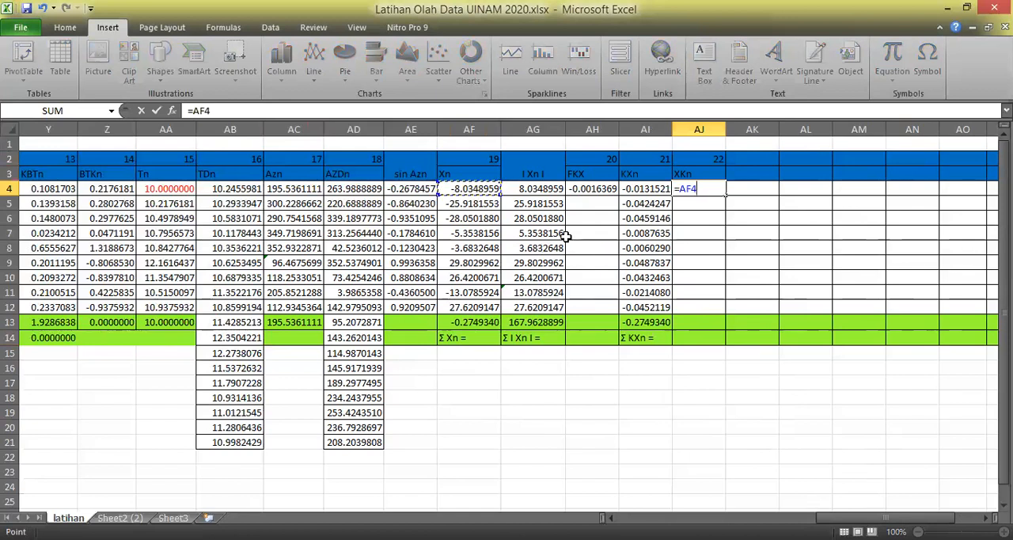
click(657, 188)
key(Return)
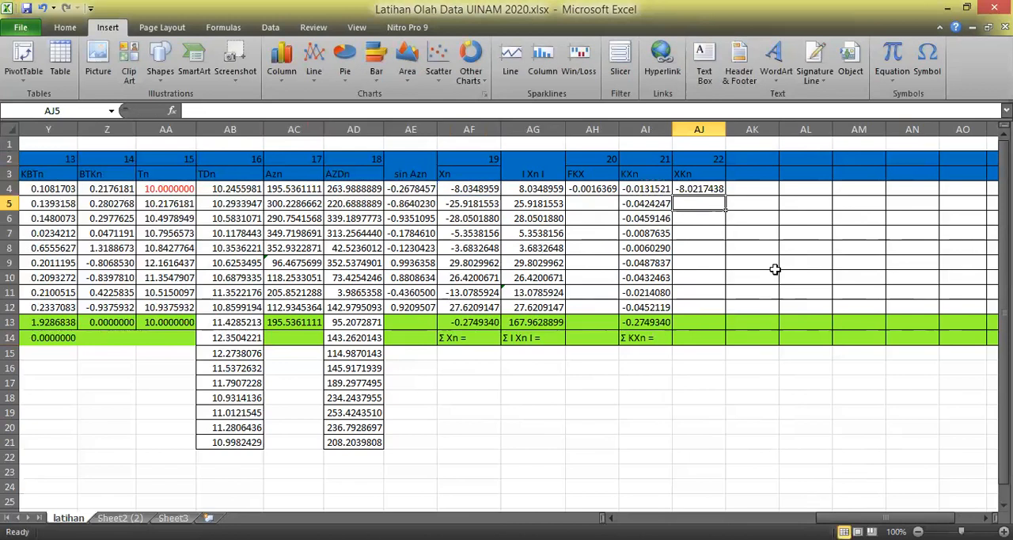
Fill the XKn formula from AJ4 down to AJ12 and widen column AJ slightly to fit the values.
click(713, 193)
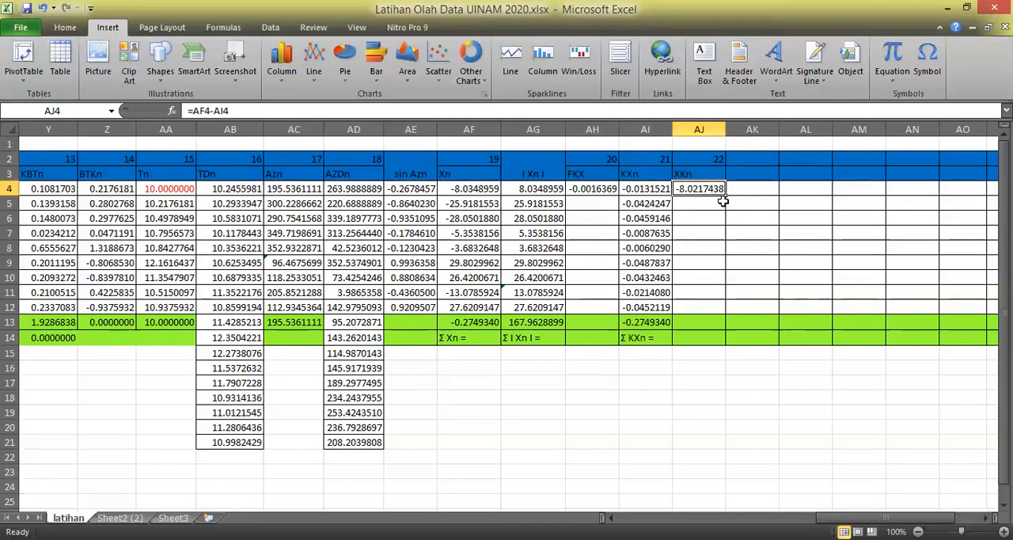
drag(727, 197, 717, 312)
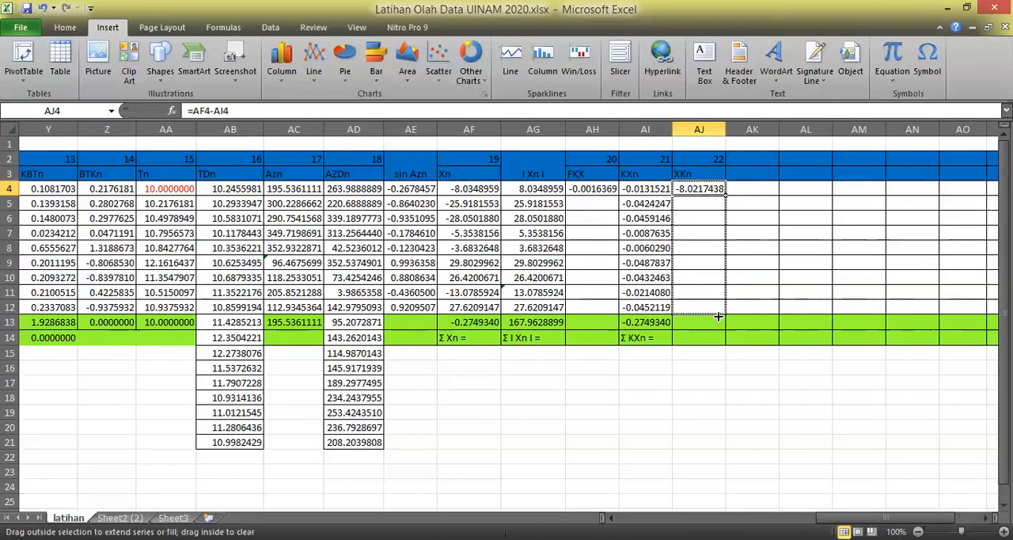
drag(725, 129, 733, 129)
click(723, 406)
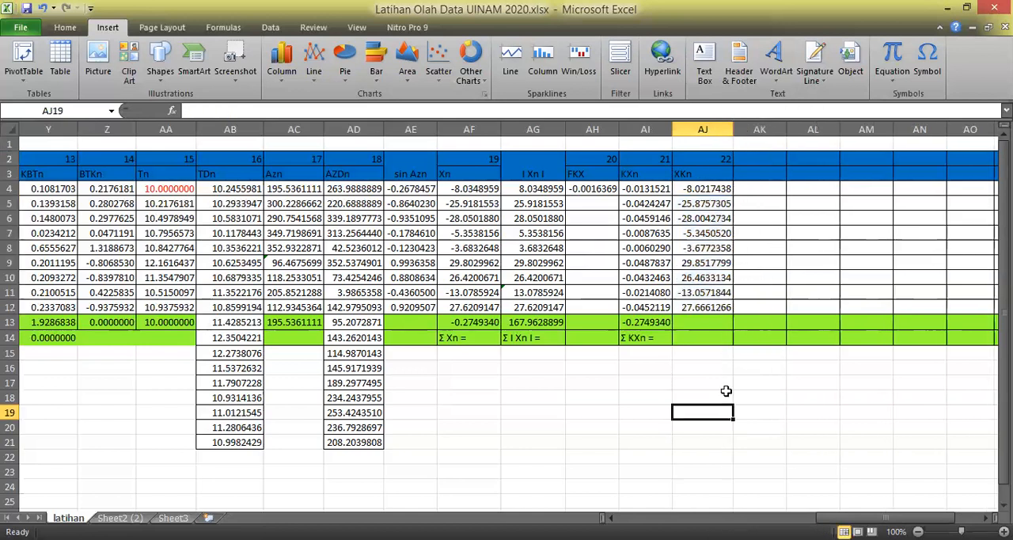
Total the XKn column in AJ13 by extending the SUM formula from AI13.
click(650, 322)
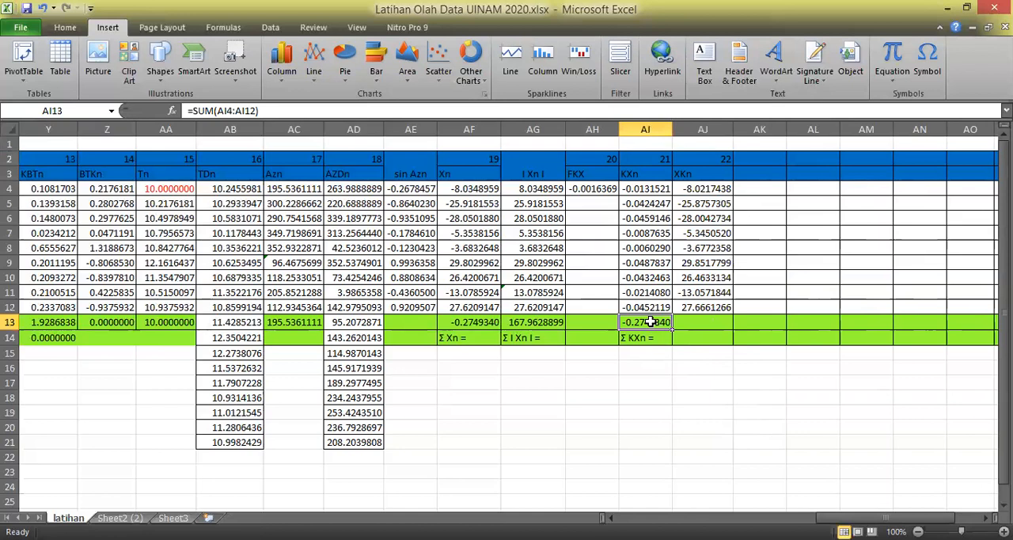
drag(672, 327, 717, 322)
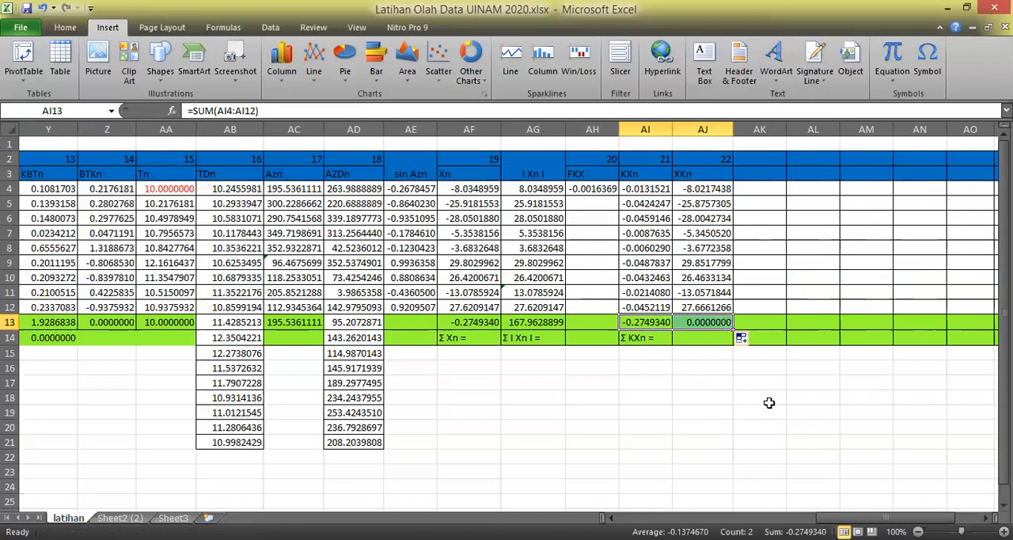
click(765, 400)
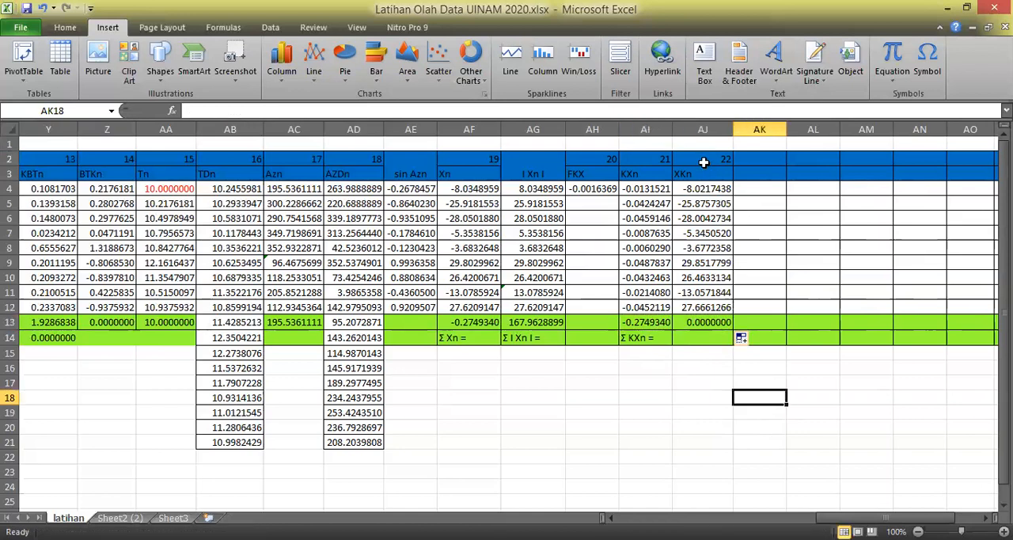
click(697, 399)
Copy the "Σ KXn =" label from AI14 to AJ14 and edit it to "Σ XKn =".
click(648, 342)
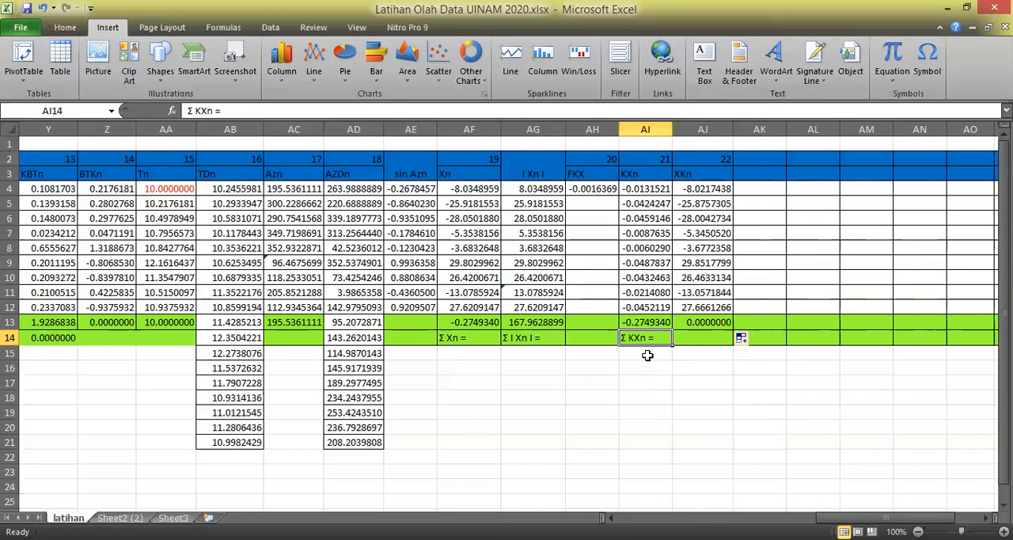
drag(673, 345, 712, 346)
click(703, 390)
click(695, 332)
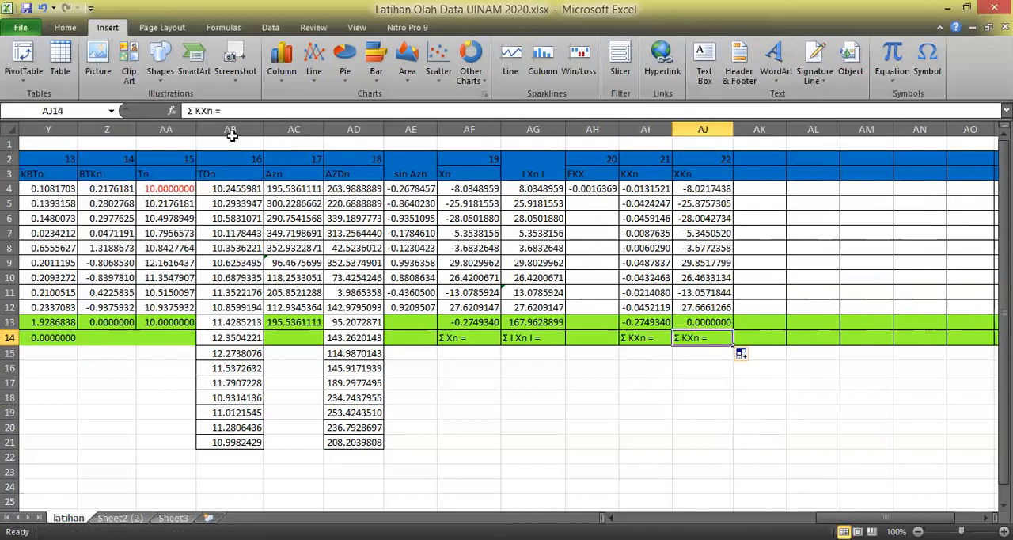
click(205, 109)
click(204, 108)
key(BackSpace)
text(K)
key(Return)
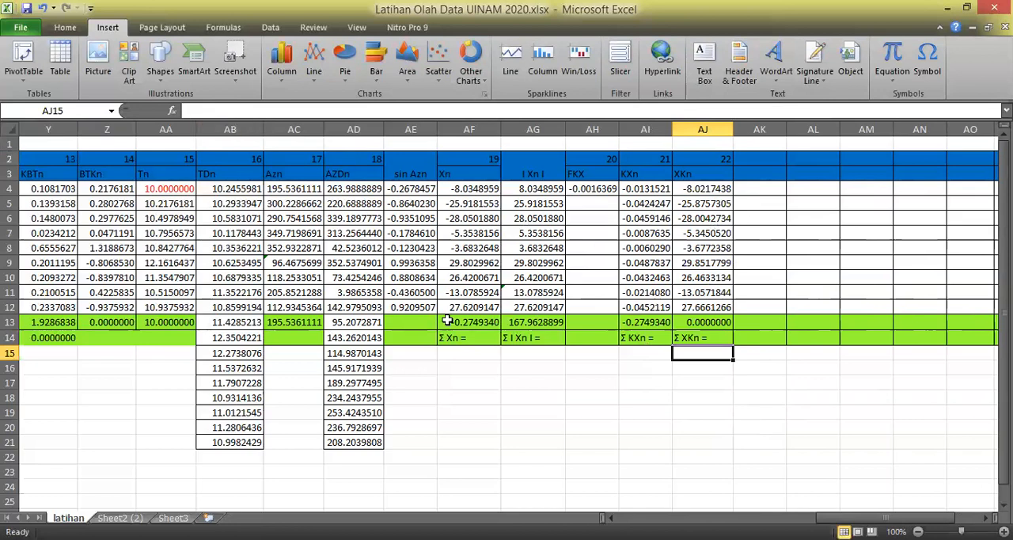
Head column AK with the number 23 in AK2 and the title "Xn Gambar" in AK3.
drag(769, 471, 760, 457)
key(alt+Tab)
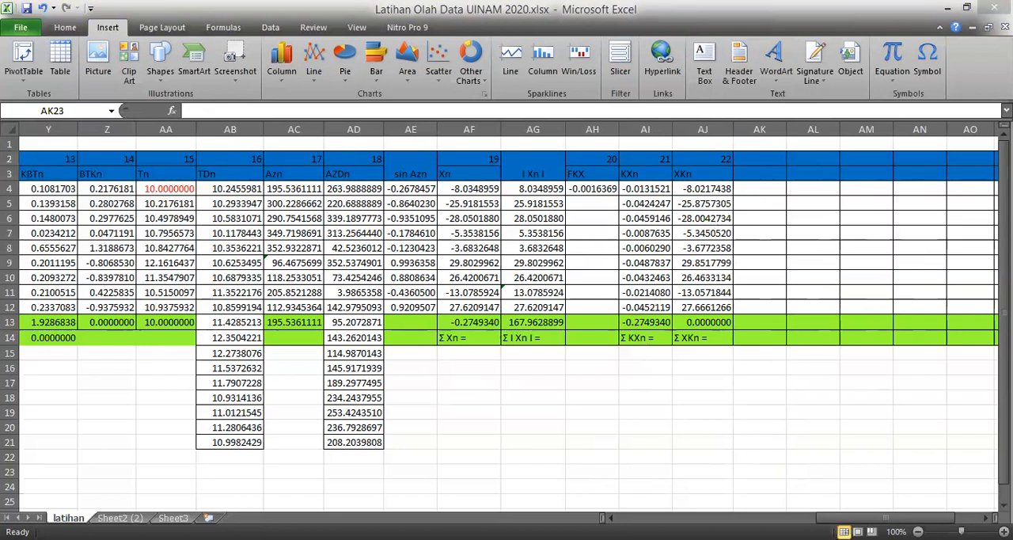
key(alt+Tab)
key(alt+Tab)
click(850, 410)
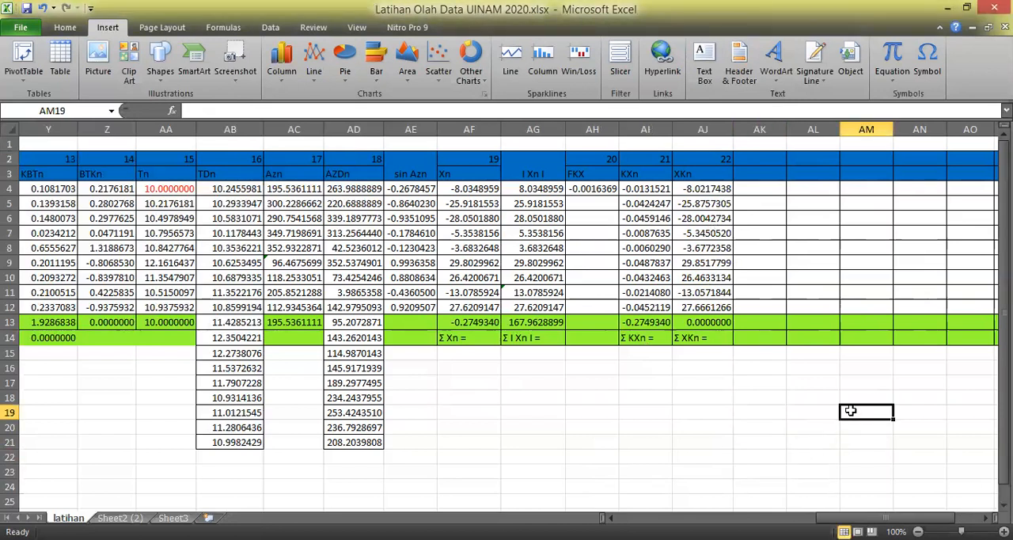
click(772, 156)
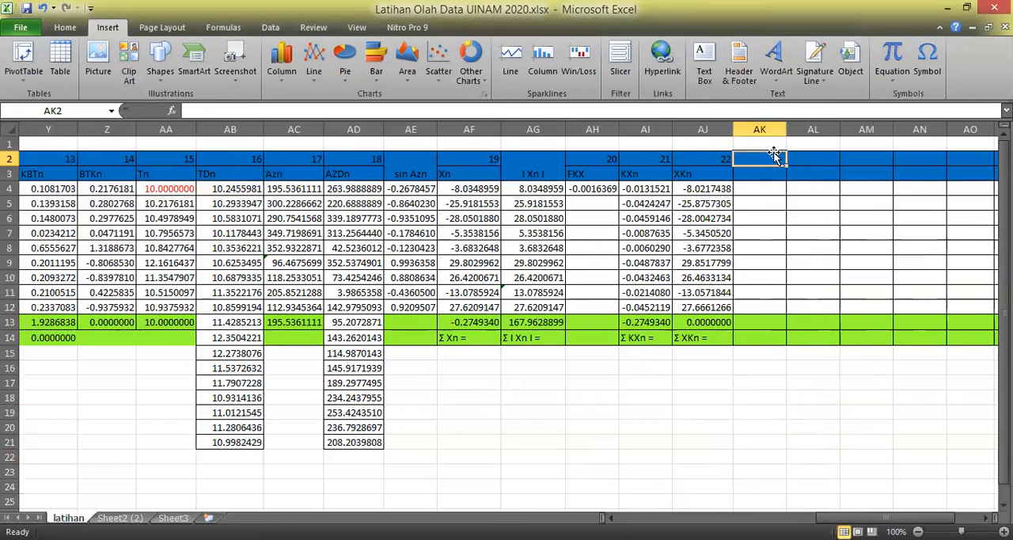
text(23)
key(Return)
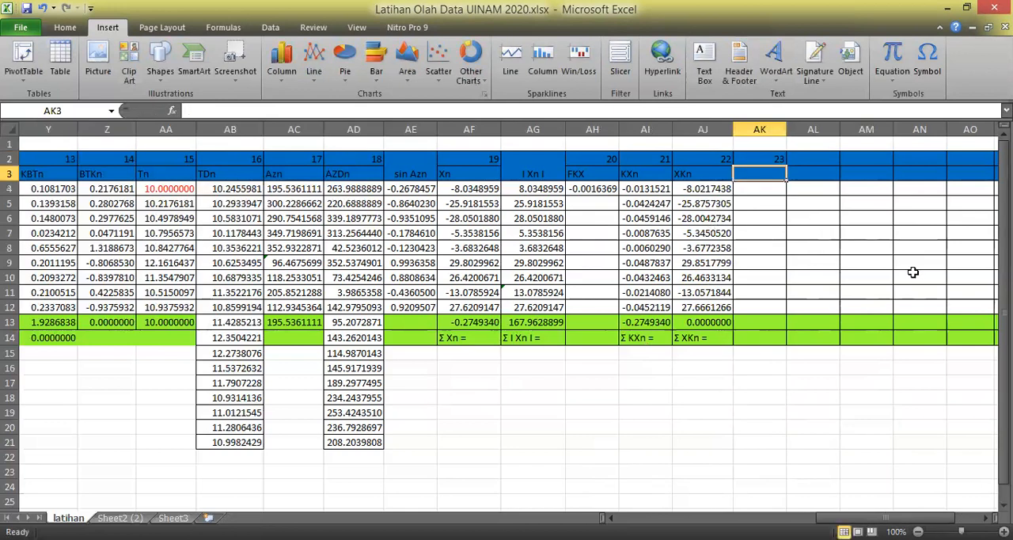
text(Xn Gambar)
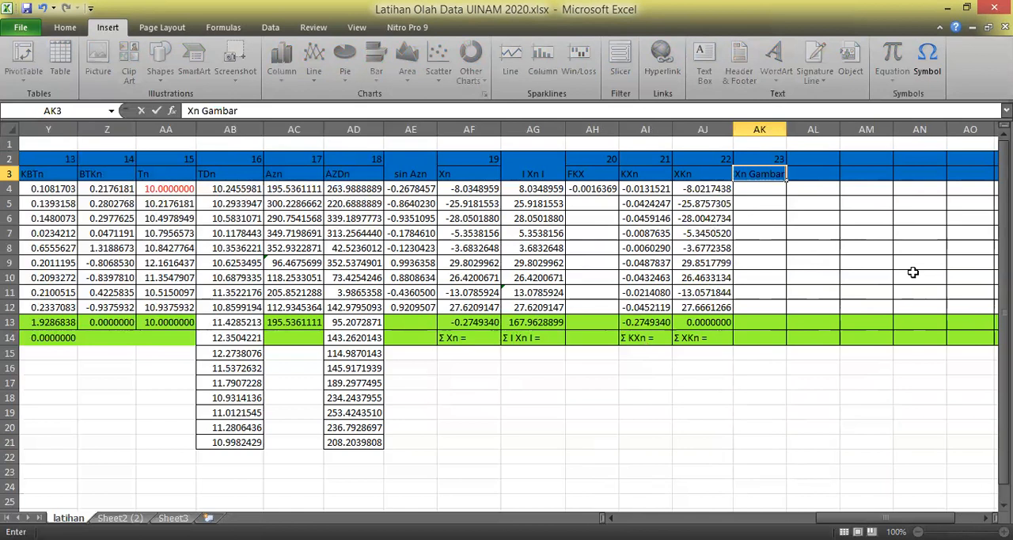
key(Return)
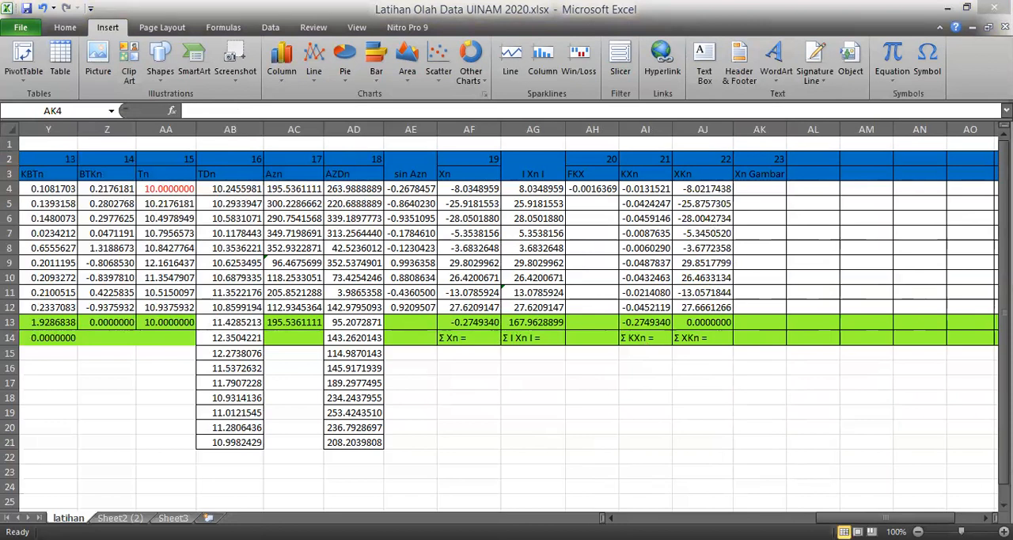
Enter 0 as the starting Xn Gambar value in AK4 and calculate AK5 with =AK4+AJ4.
click(790, 252)
text(0)
key(Return)
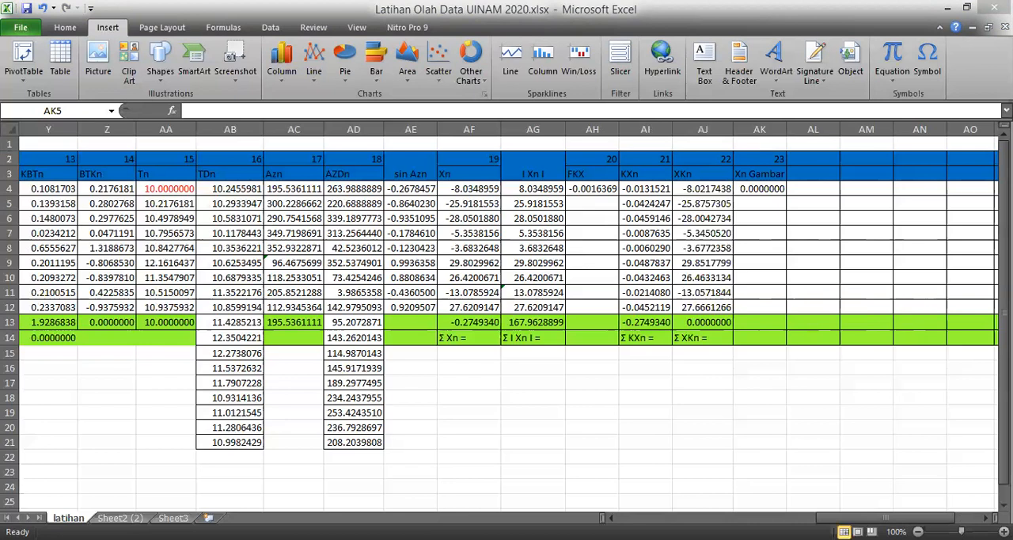
text(=)
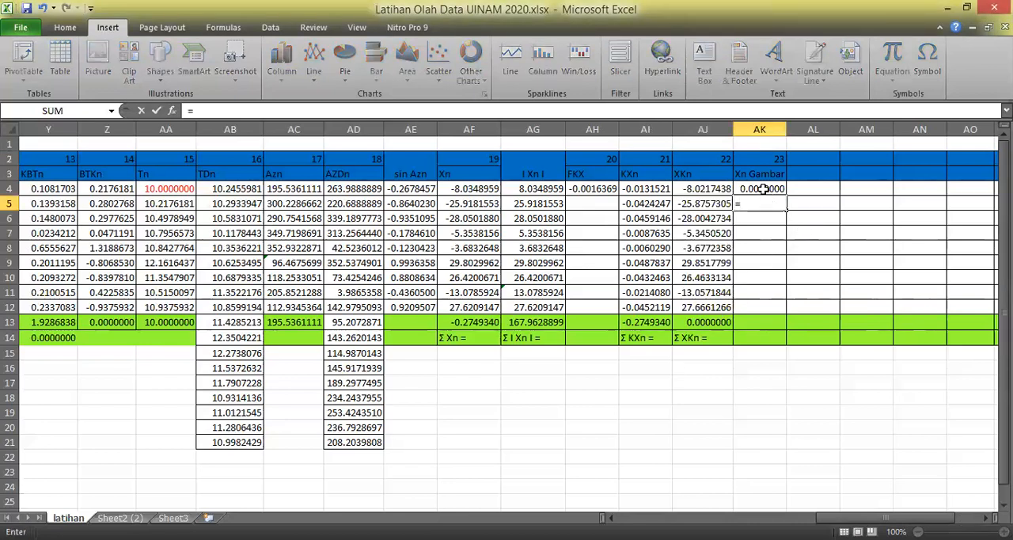
click(762, 188)
text(+)
click(703, 190)
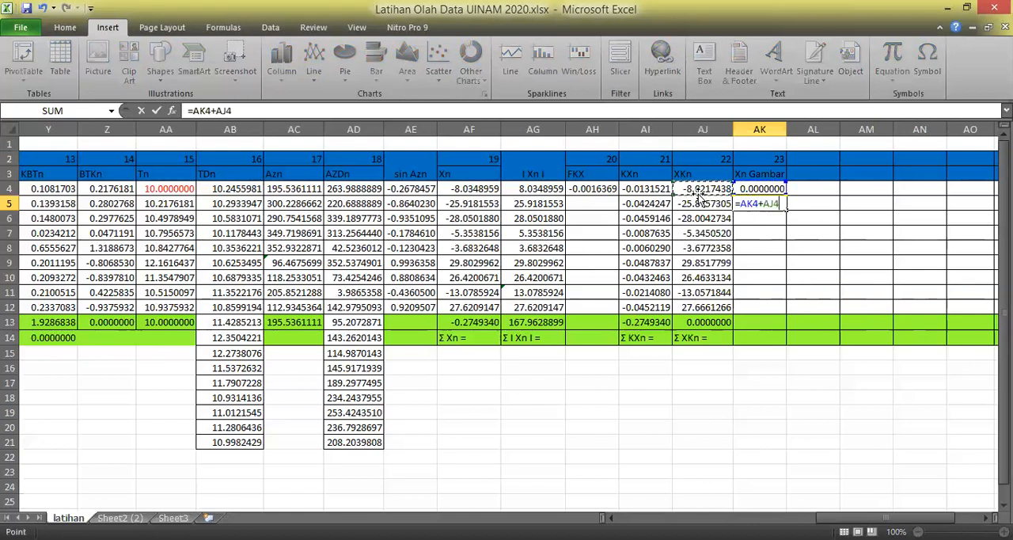
key(Return)
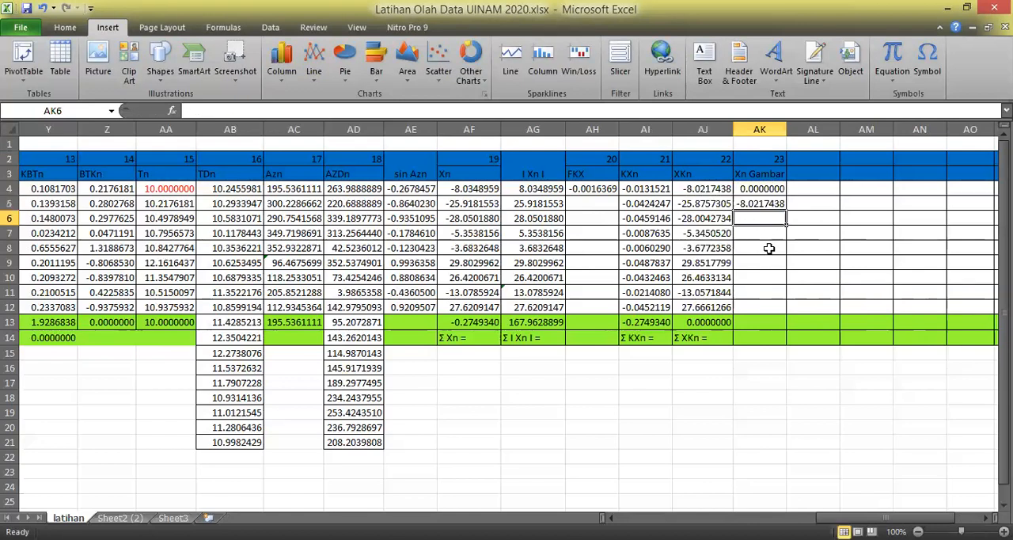
Fill the Xn Gambar formula from AK5 down to AK12 and widen column AK to fit the values.
click(765, 204)
drag(786, 211, 787, 315)
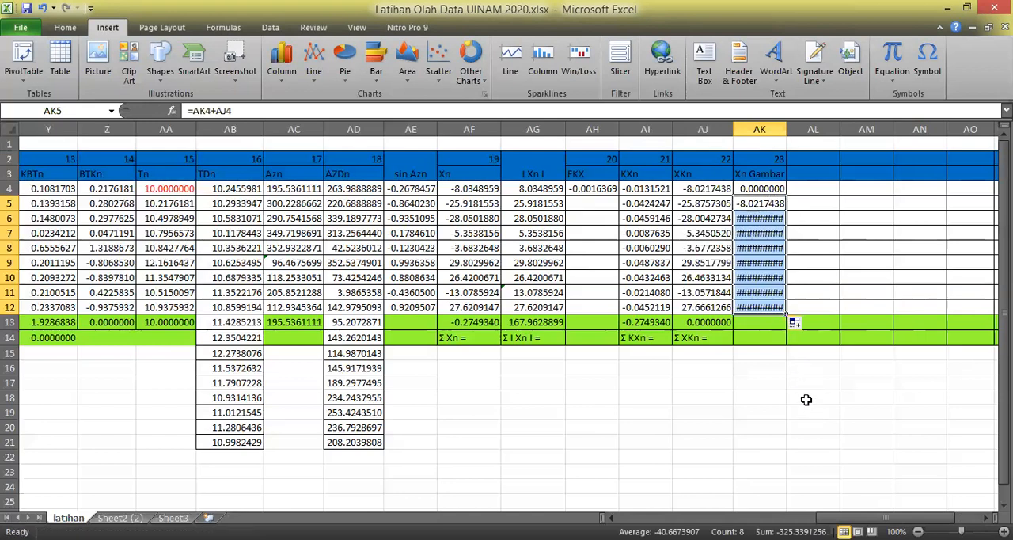
click(806, 400)
drag(786, 129, 798, 129)
click(887, 384)
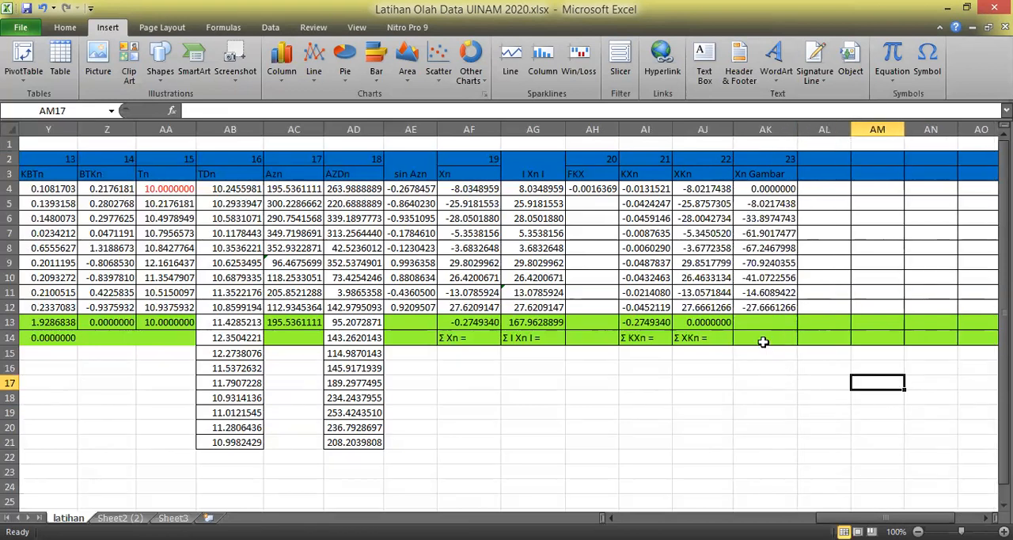
Calculate the closing Xn Gambar value in AK13 with the formula =AK12+AJ12.
click(755, 309)
click(759, 320)
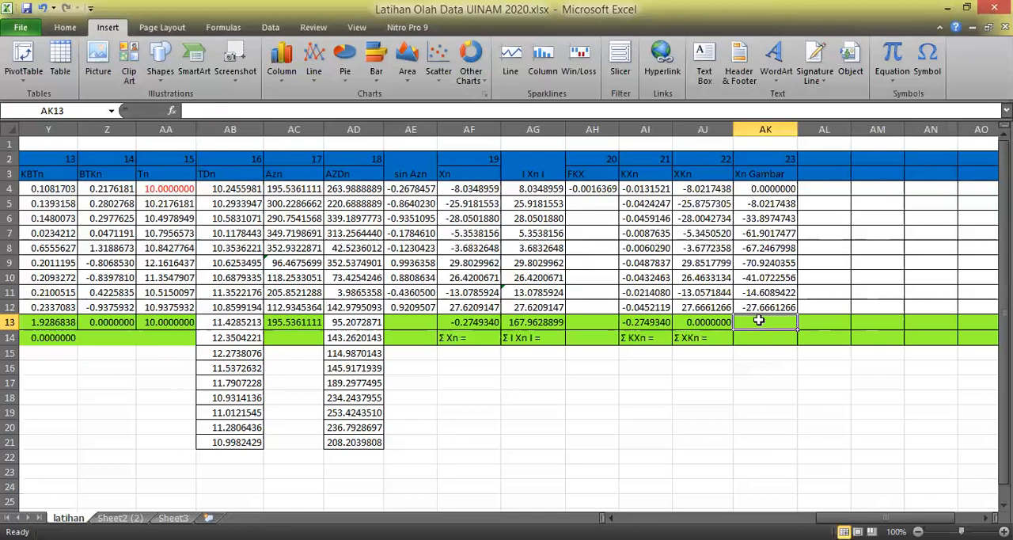
text(=)
click(768, 305)
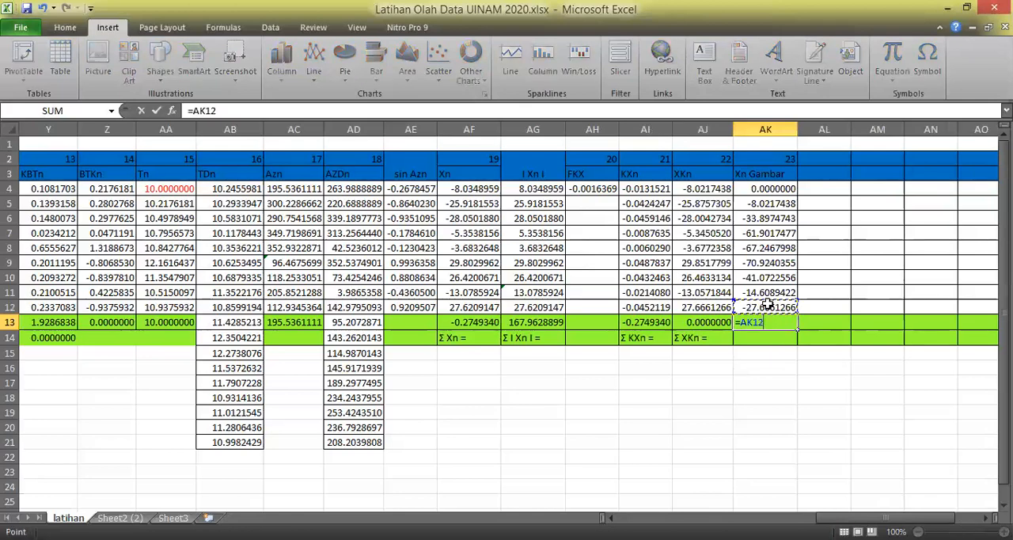
text(+)
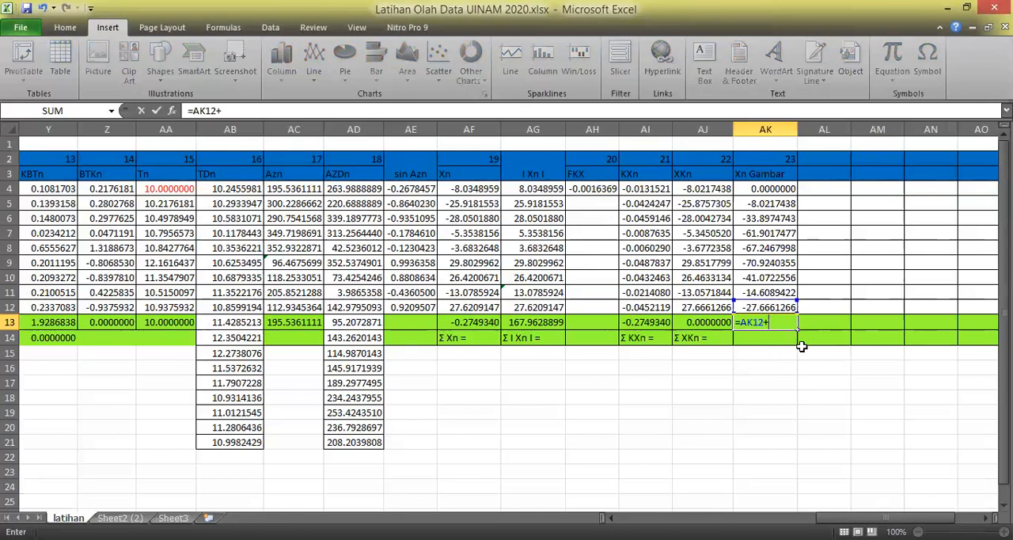
click(705, 307)
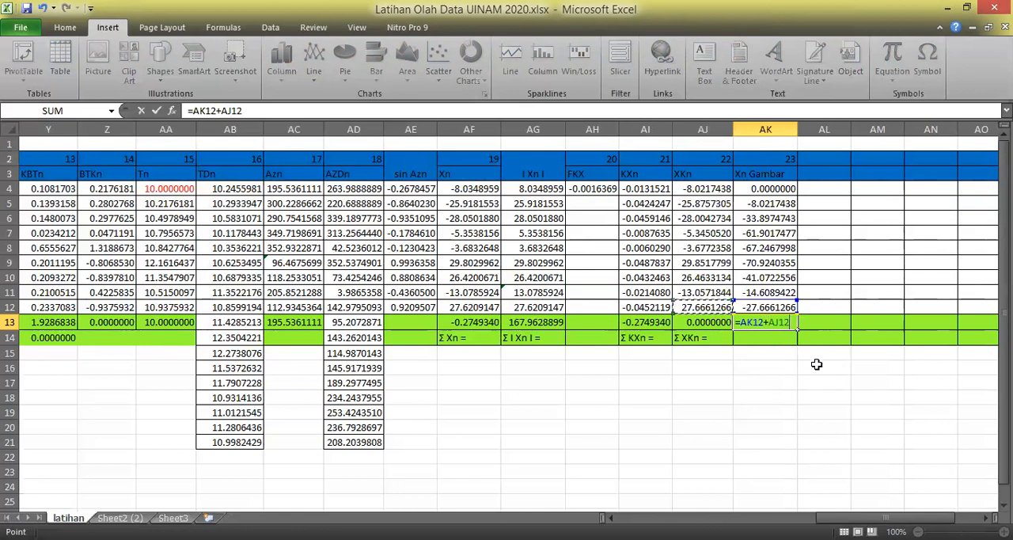
key(Return)
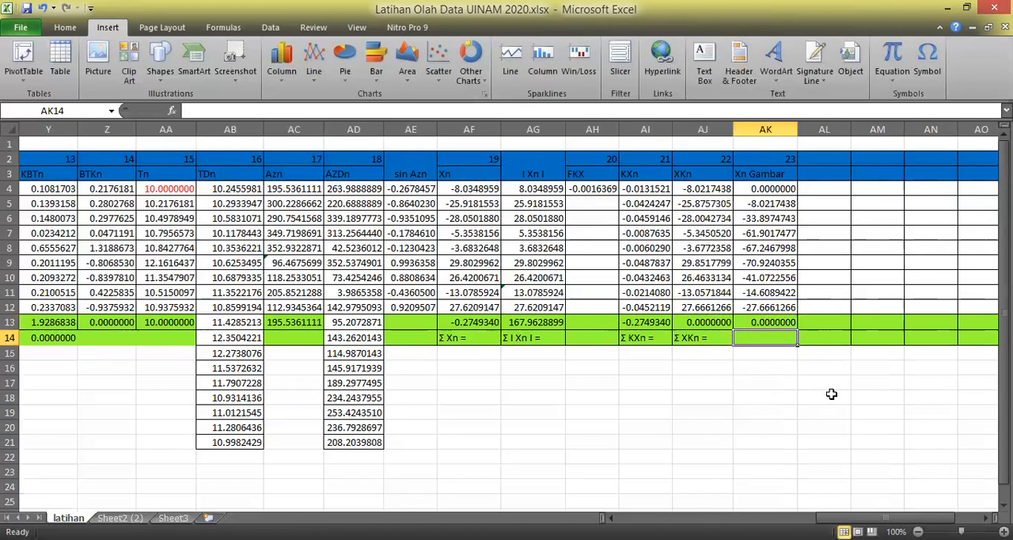
click(830, 388)
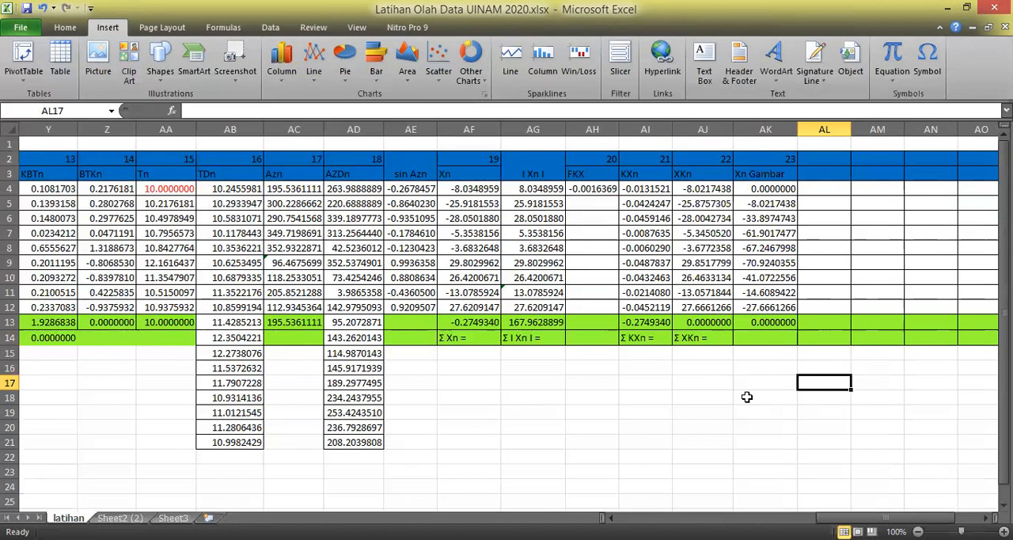
click(780, 429)
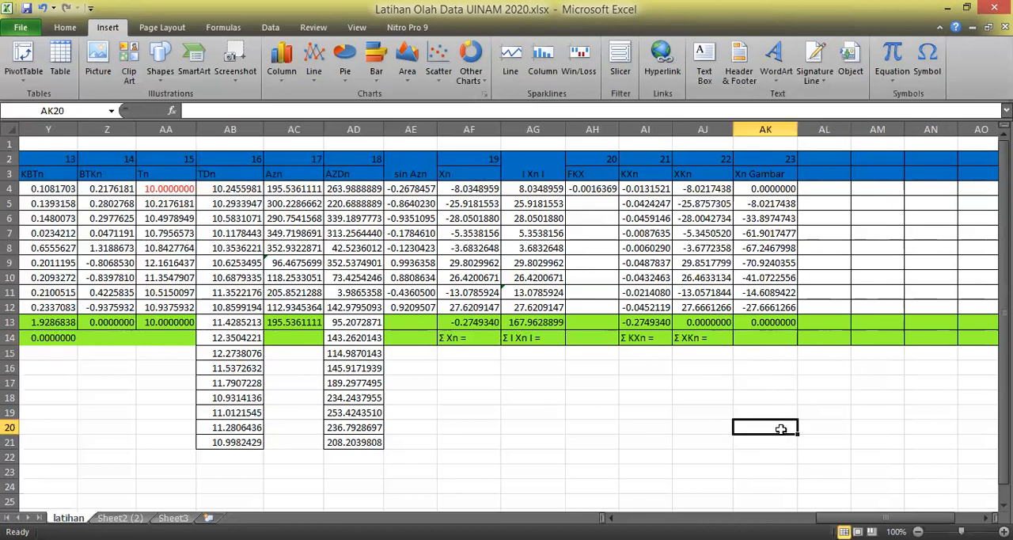
click(844, 372)
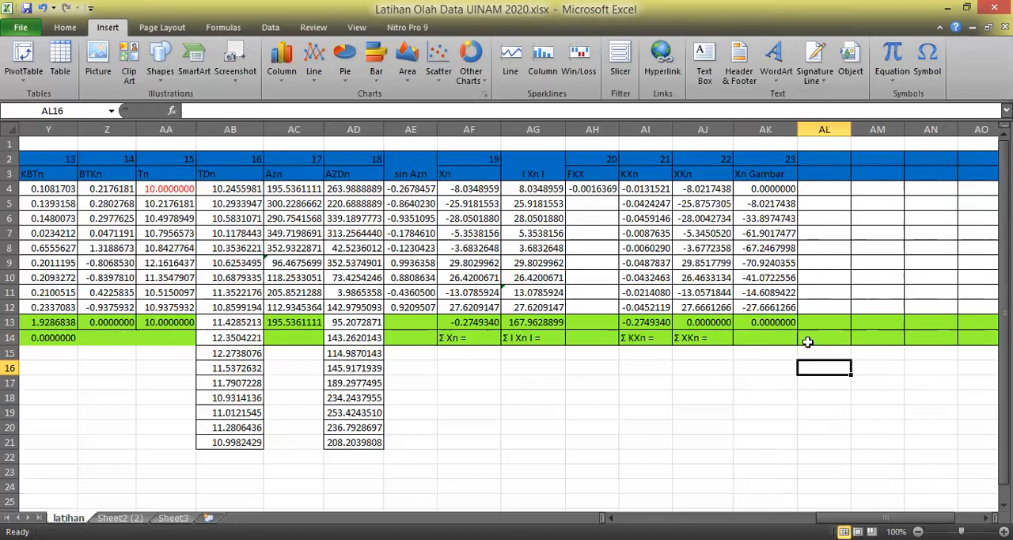
Enter the column number 24 in header cell AL2, beside the Xn Gambar column.
click(832, 157)
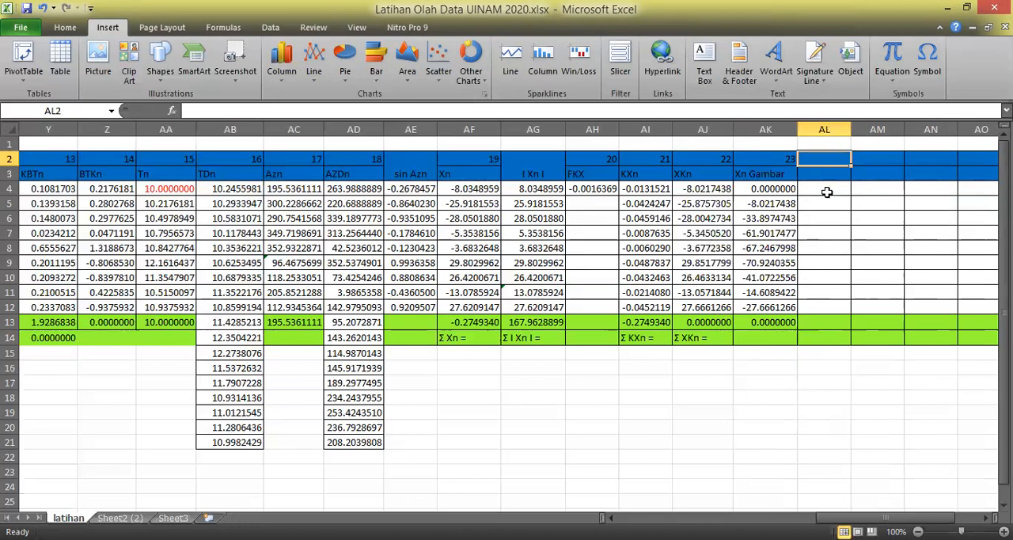
text(24)
key(Return)
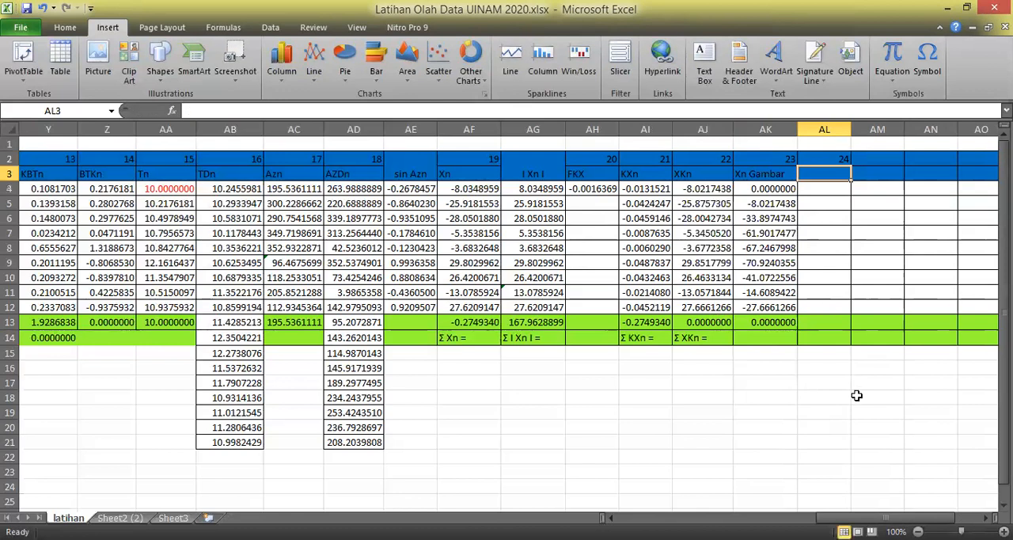
click(866, 455)
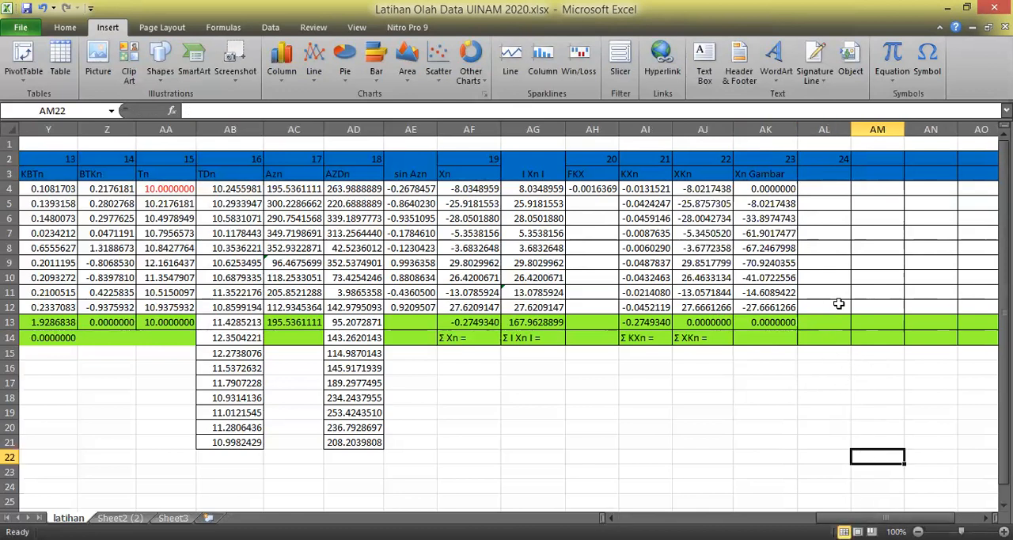
click(554, 539)
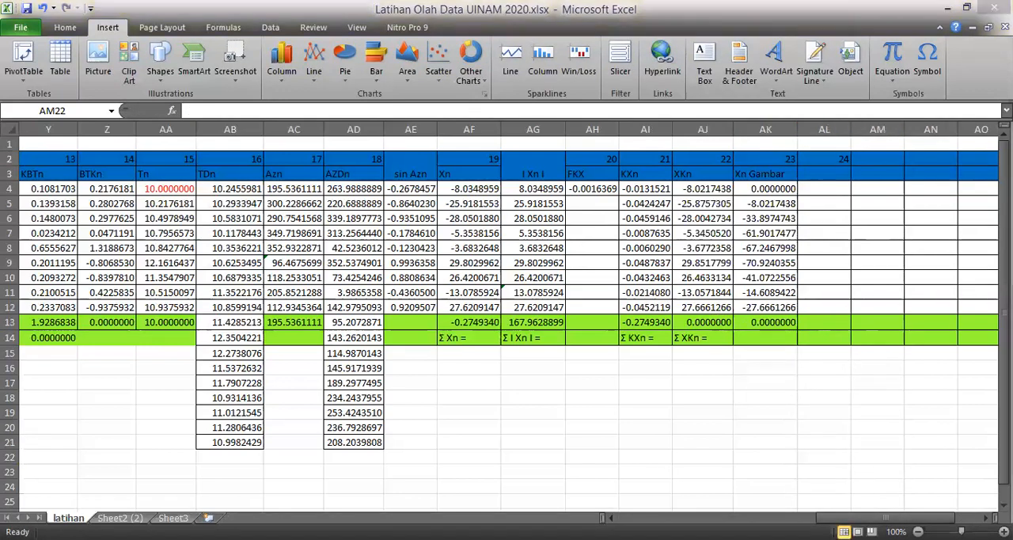
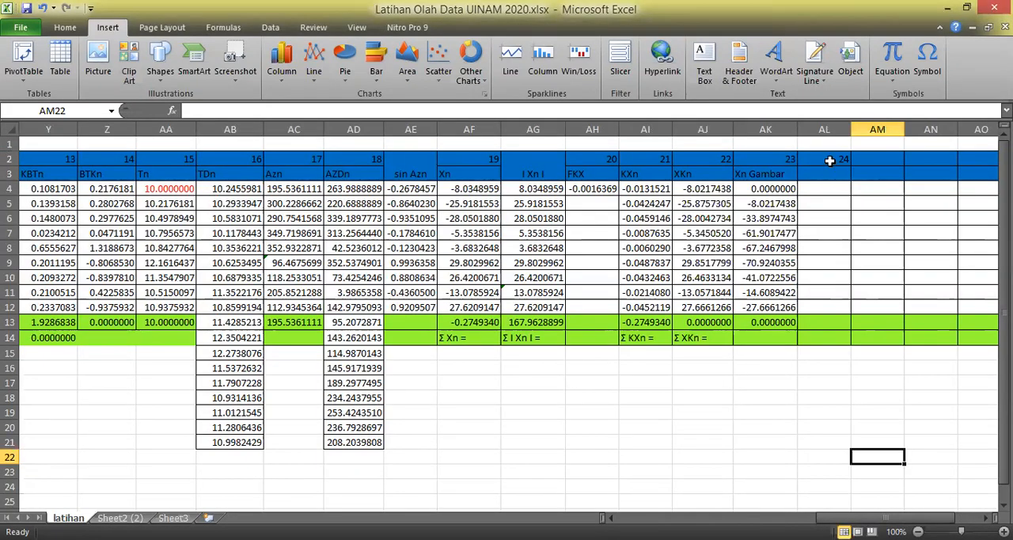
Insert a new column AL before the column numbered 24 and enter the heading sin AZDn in AL3.
right_click(824, 127)
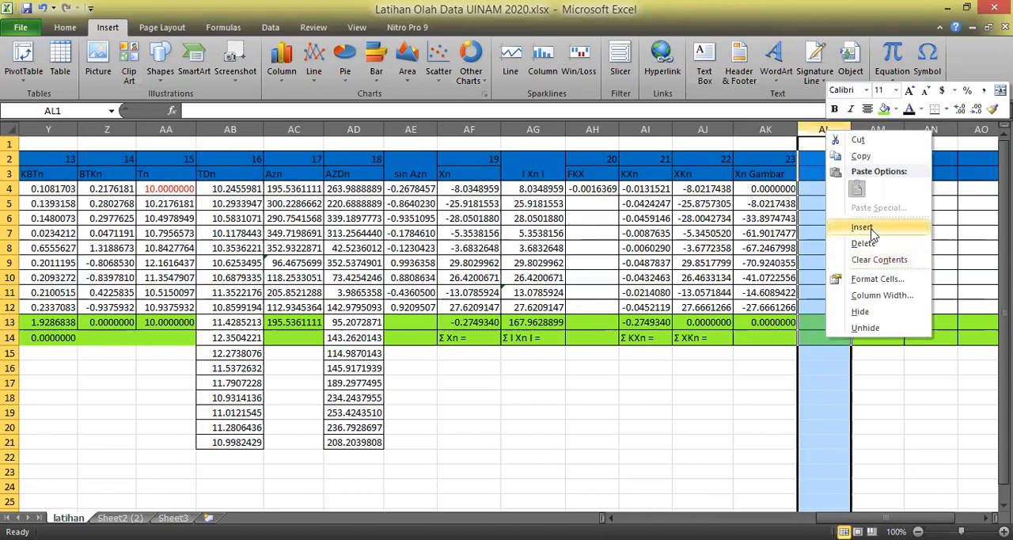
click(862, 228)
click(830, 172)
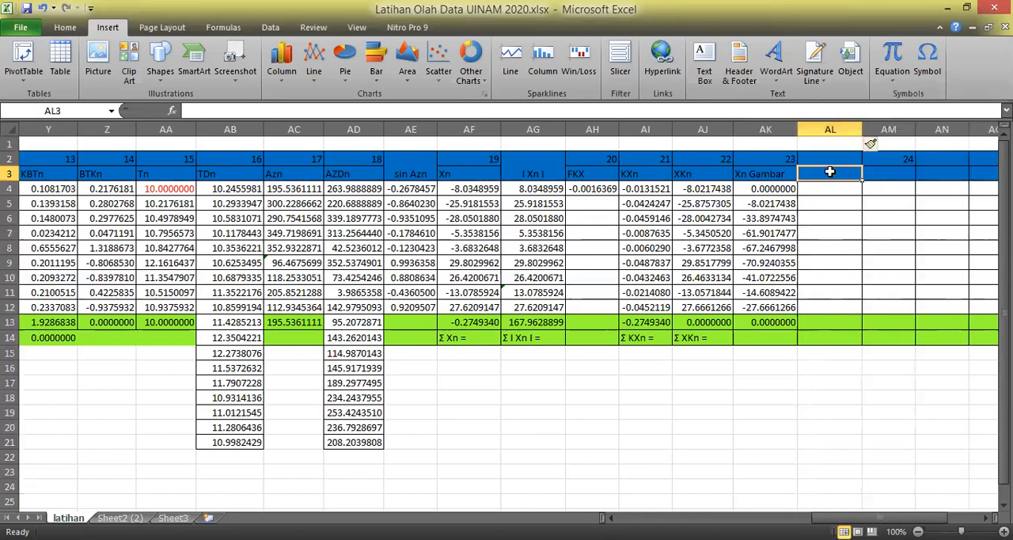
text(sin AZDn)
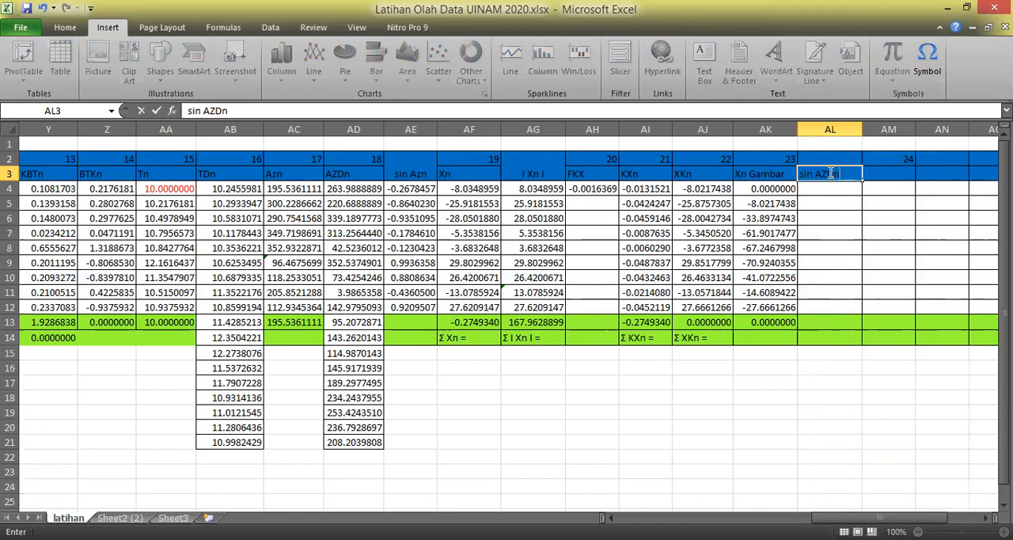
key(Return)
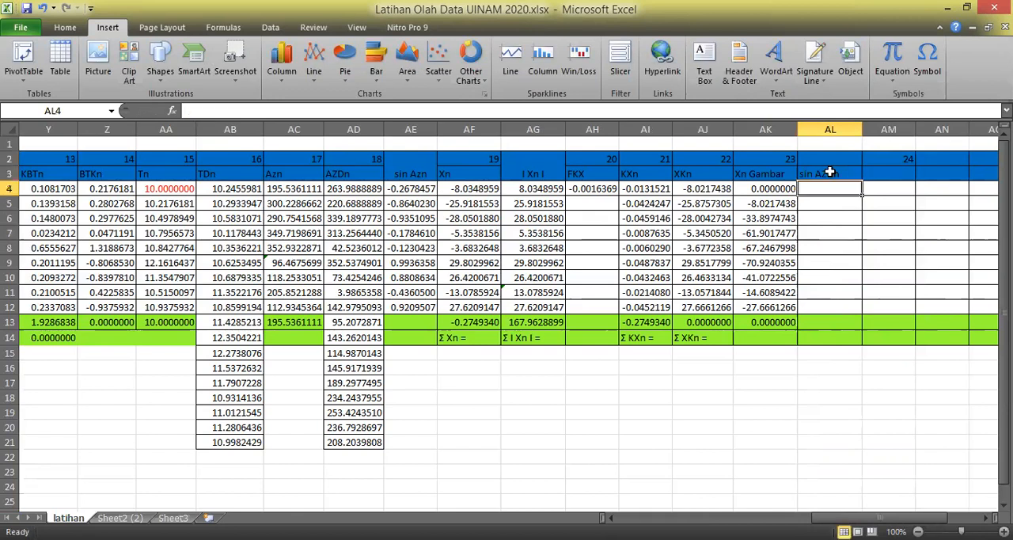
Merge and center the header cells AL2:AL3 of the sin AZDn column.
mouse_move(823, 161)
mouse_down()
mouse_move(814, 162)
mouse_move(829, 168)
mouse_up()
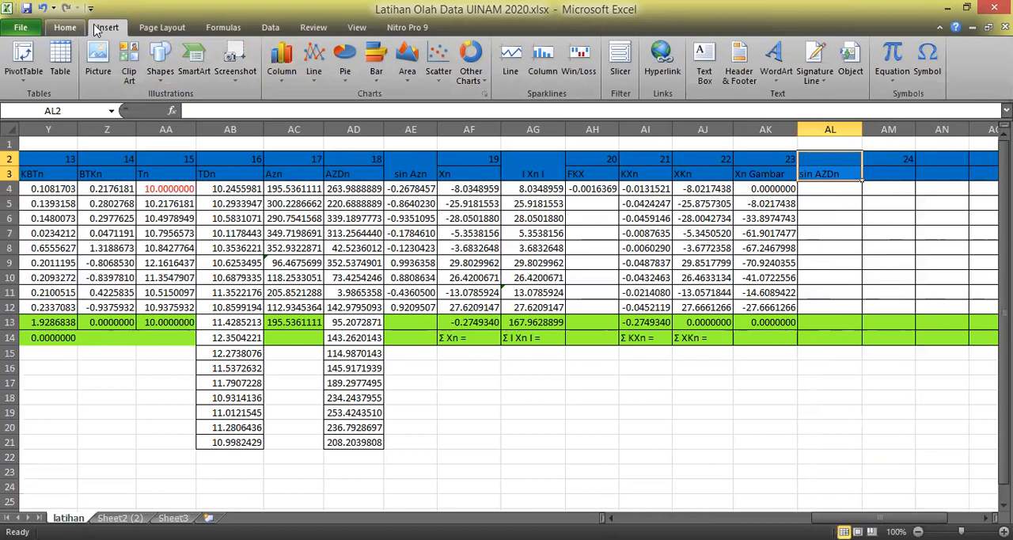
click(65, 27)
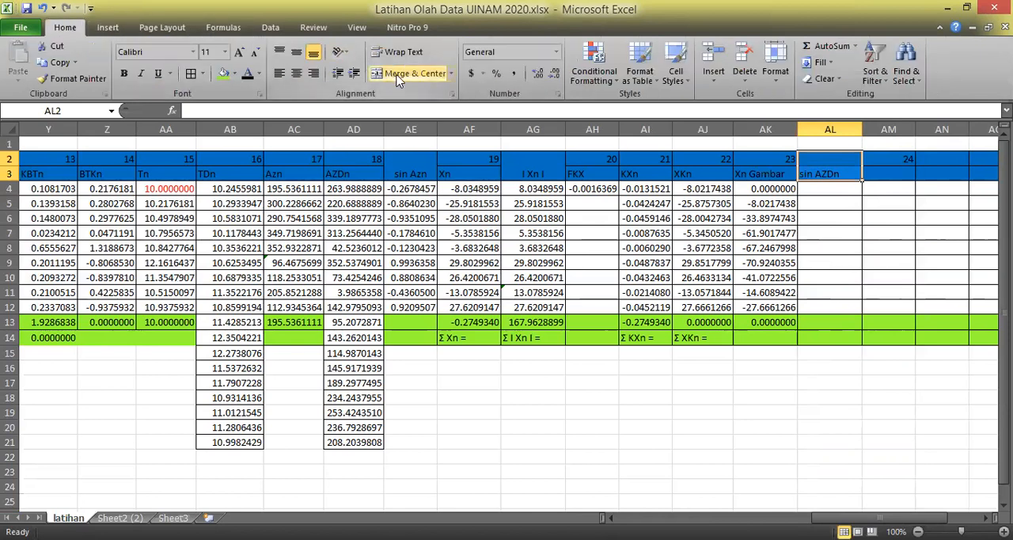
click(407, 73)
click(911, 273)
Calculate the first sin AZDn value in AL4 with the formula =SIN(RADIANS(AD4)).
click(838, 187)
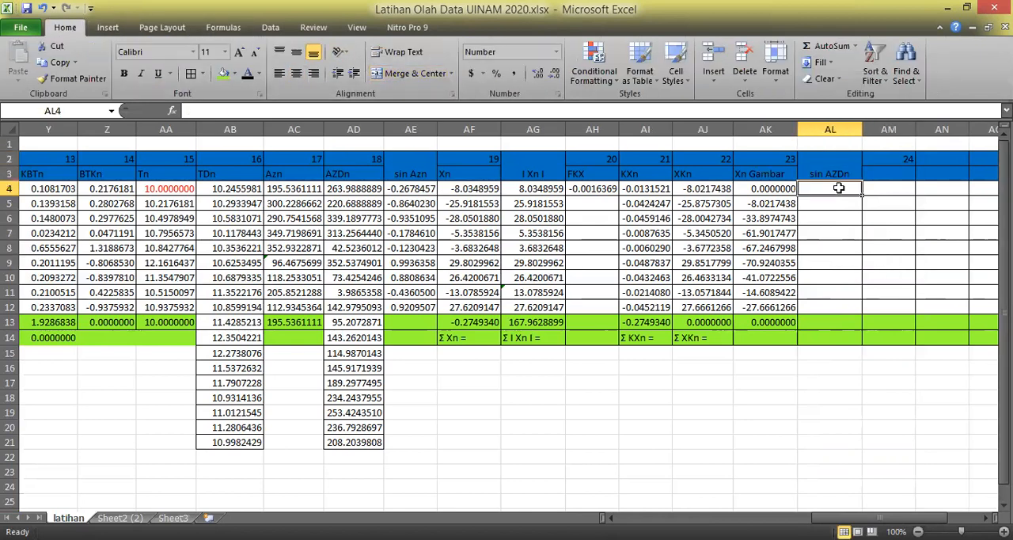
text(=s)
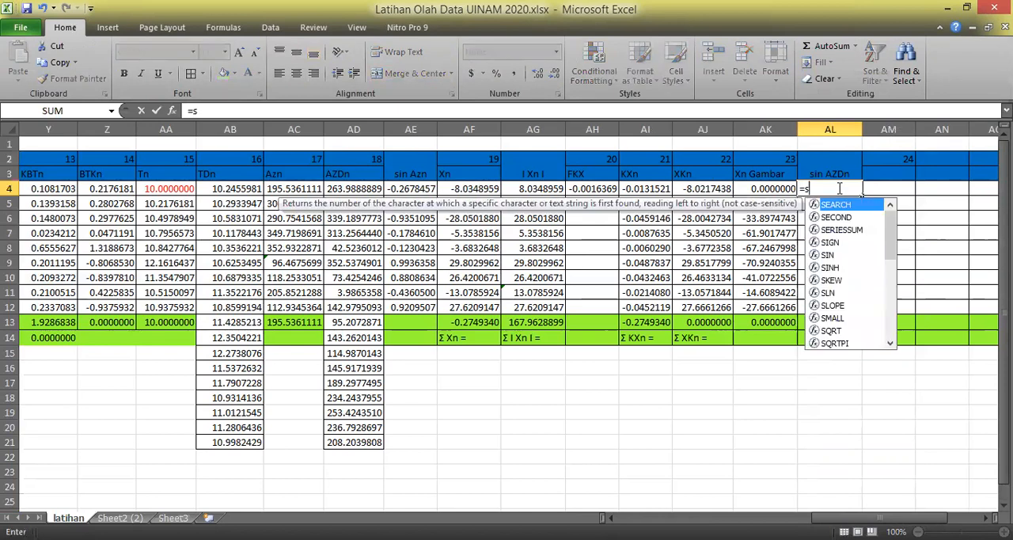
text(in(ra)
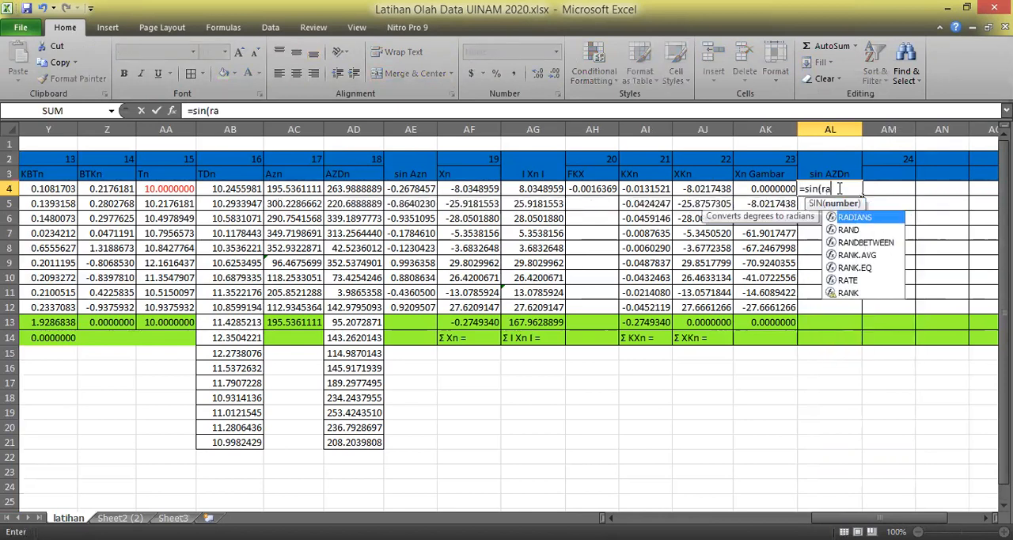
text(dians)
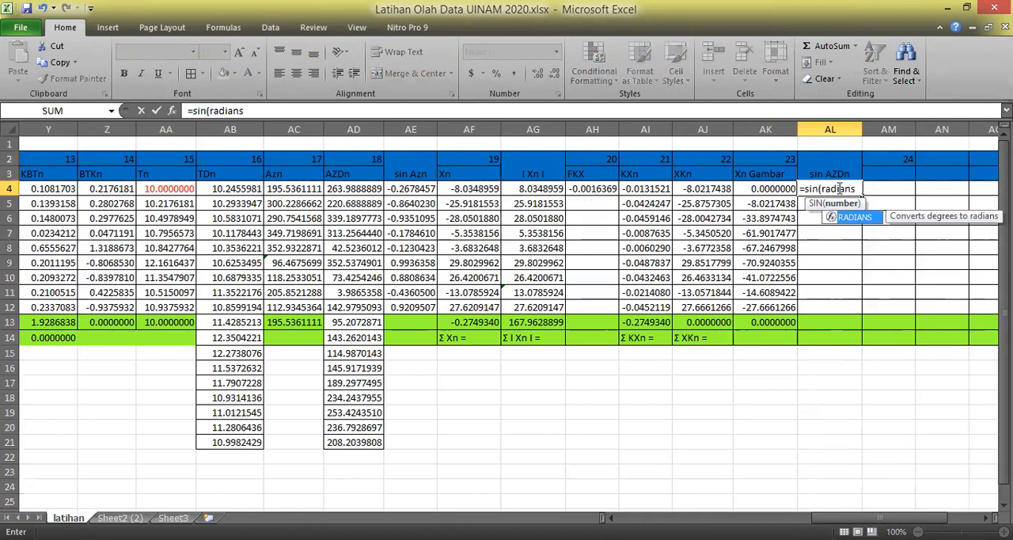
text(()
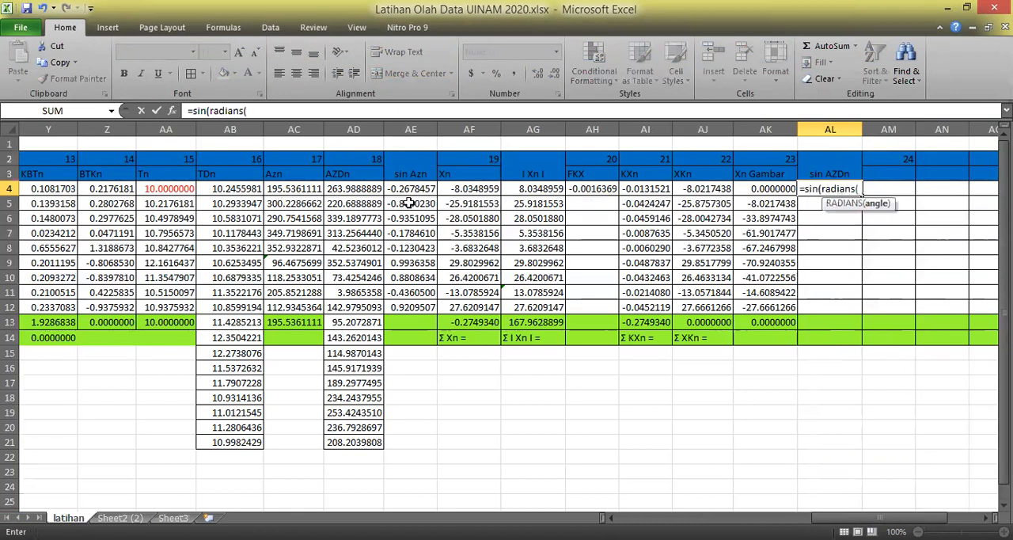
click(362, 191)
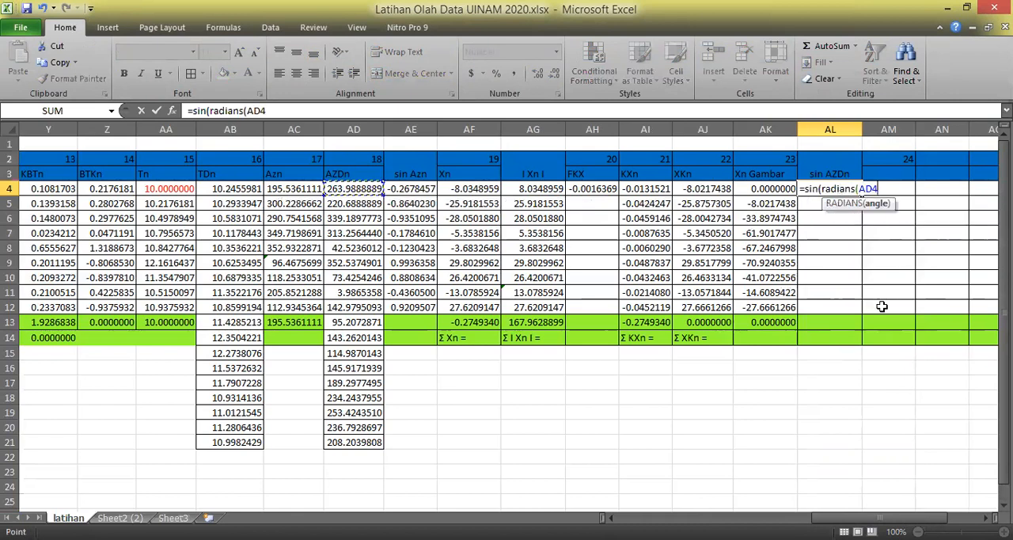
text())
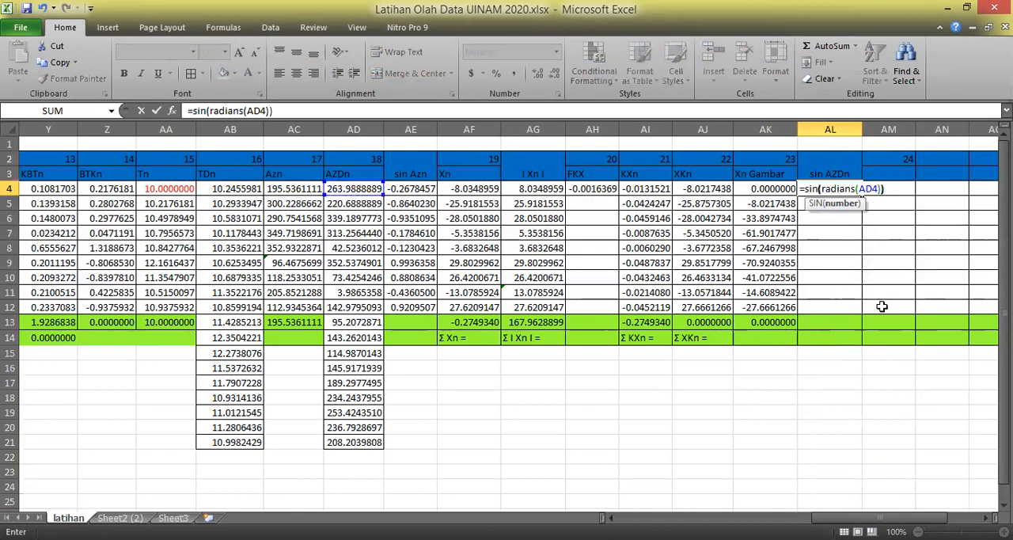
key(Return)
Fill the sin AZDn formula from AL4 down to AL21.
click(825, 189)
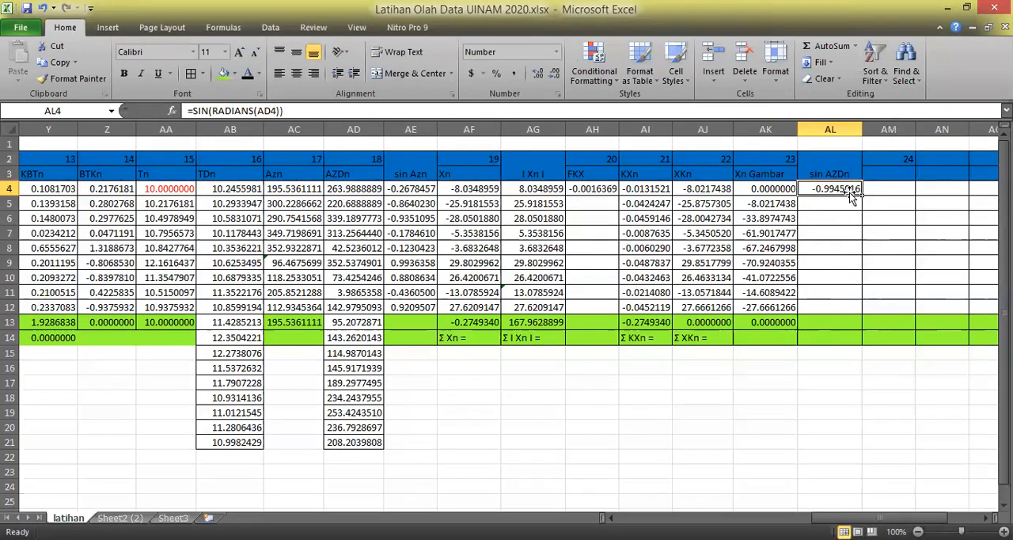
drag(862, 197, 863, 443)
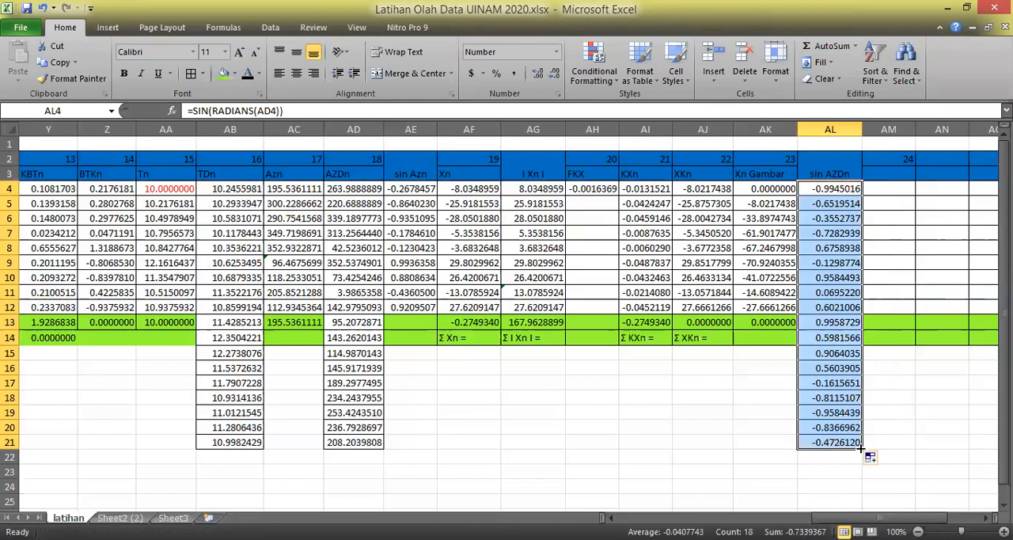
drag(945, 437, 950, 430)
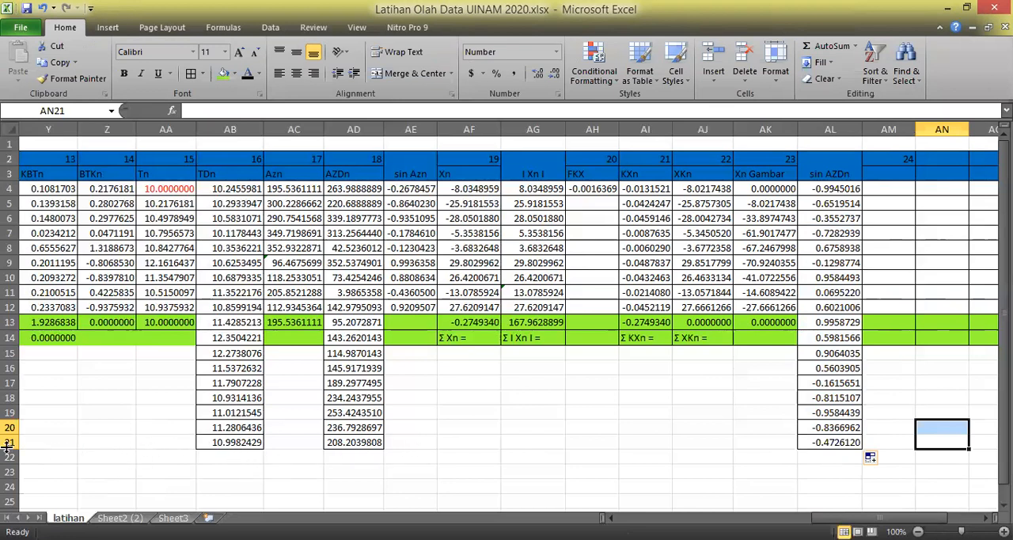
click(757, 442)
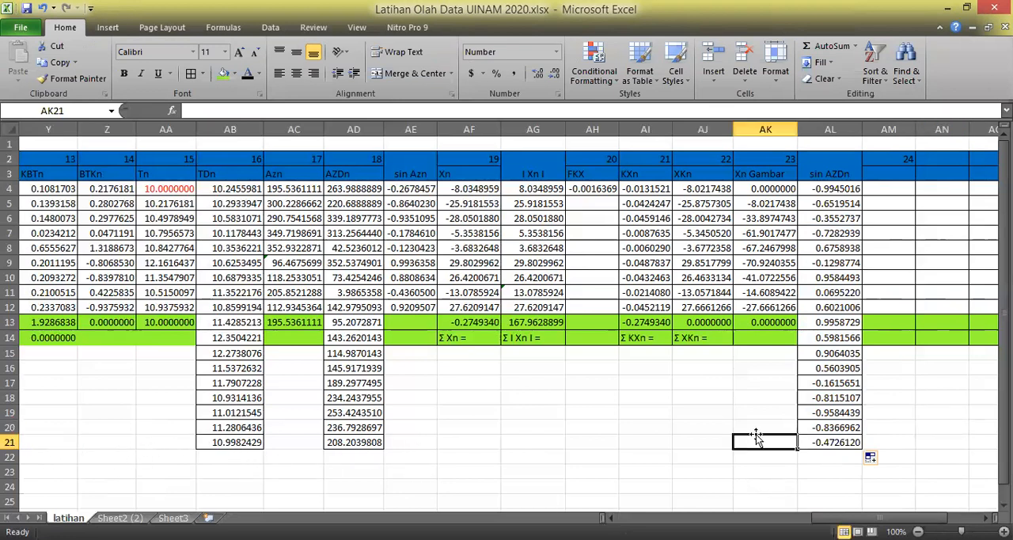
Enter the heading XDn in AM3, under column number 24.
click(901, 173)
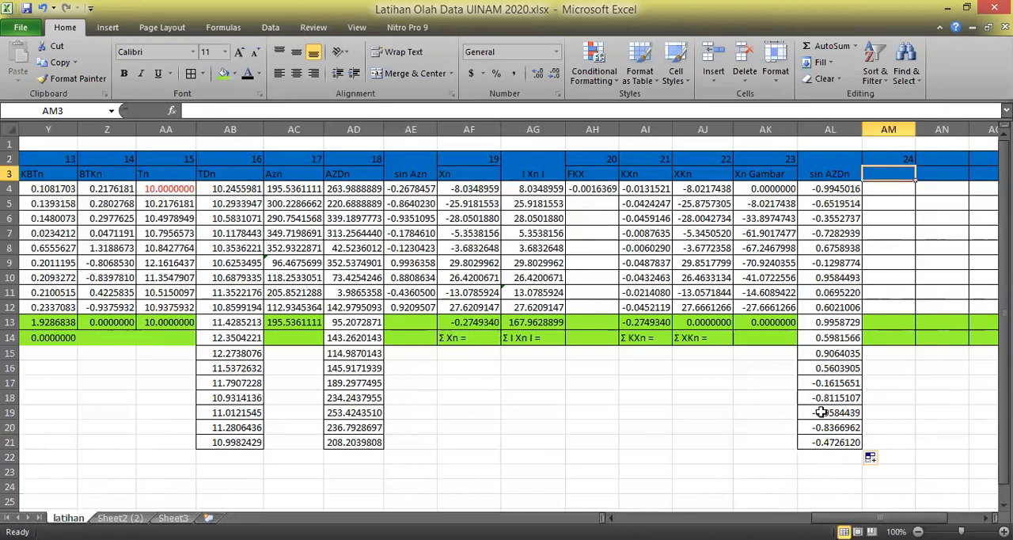
text(XDn)
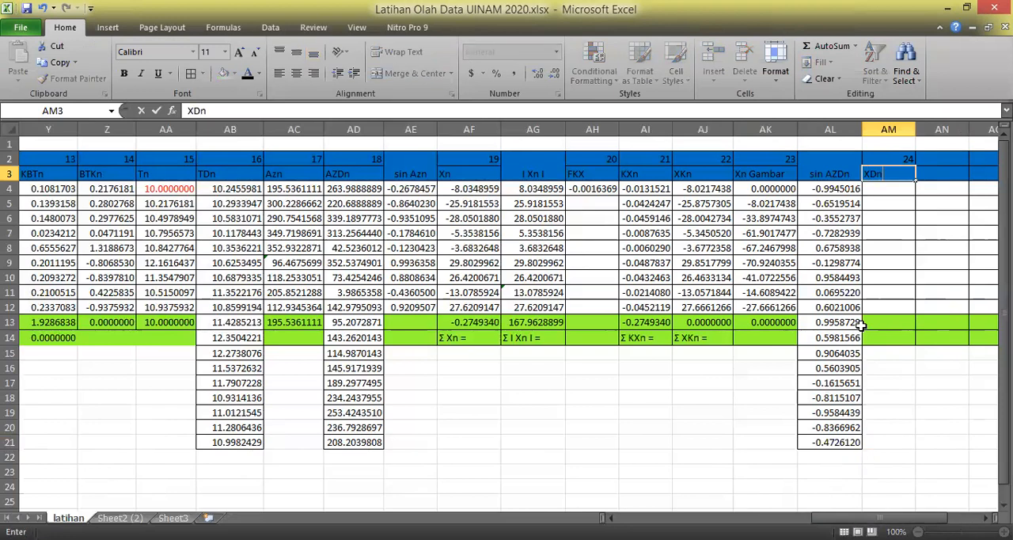
key(Return)
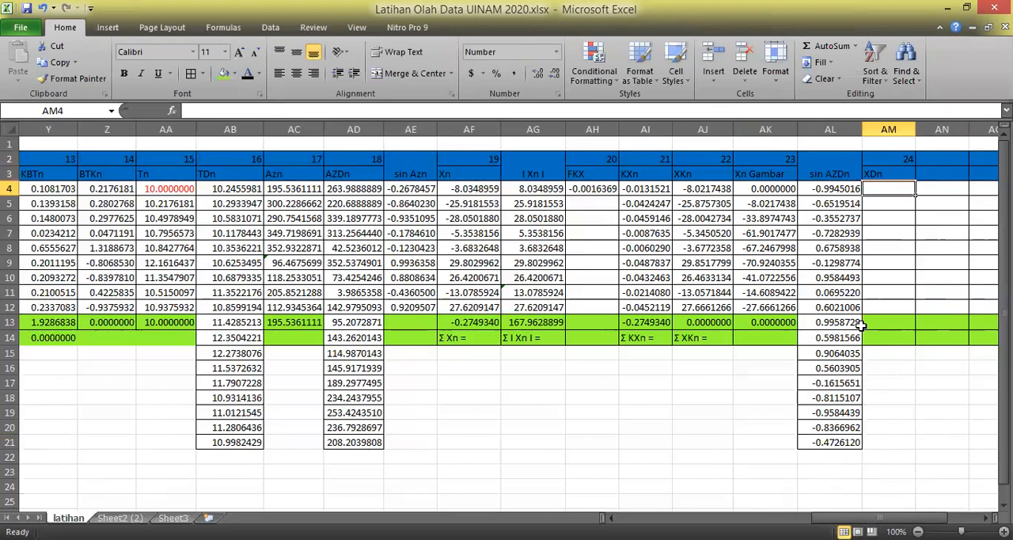
Calculate the first XDn value in AM4 from Ddn, sin AZDn and Xn Gambar with the formula =(R4*AL4)+AK4.
text(=()
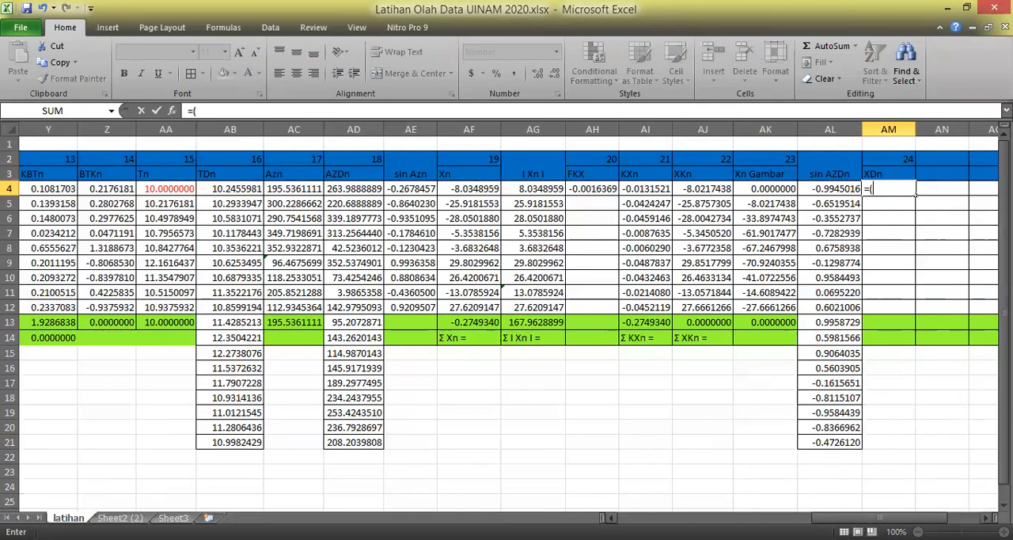
drag(840, 518, 734, 518)
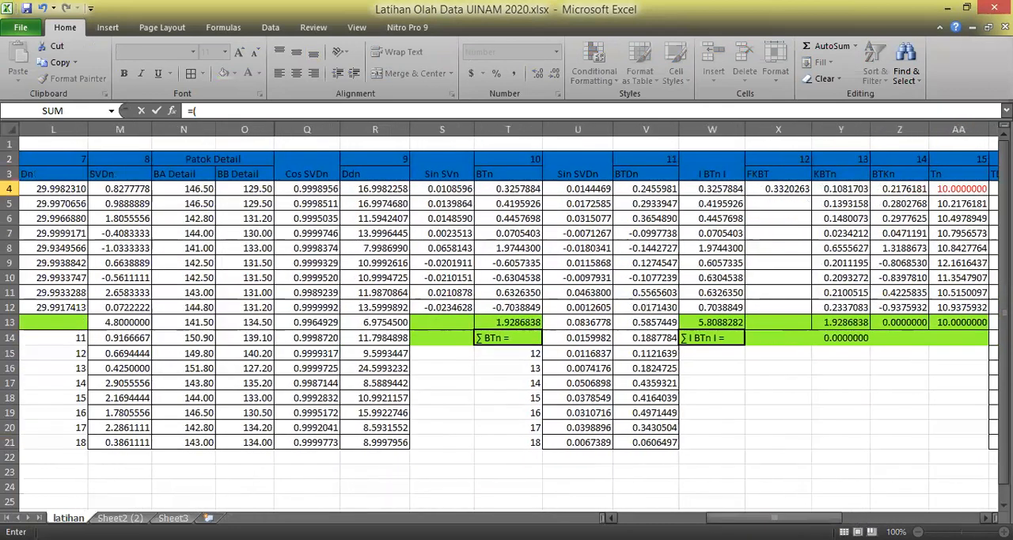
click(397, 190)
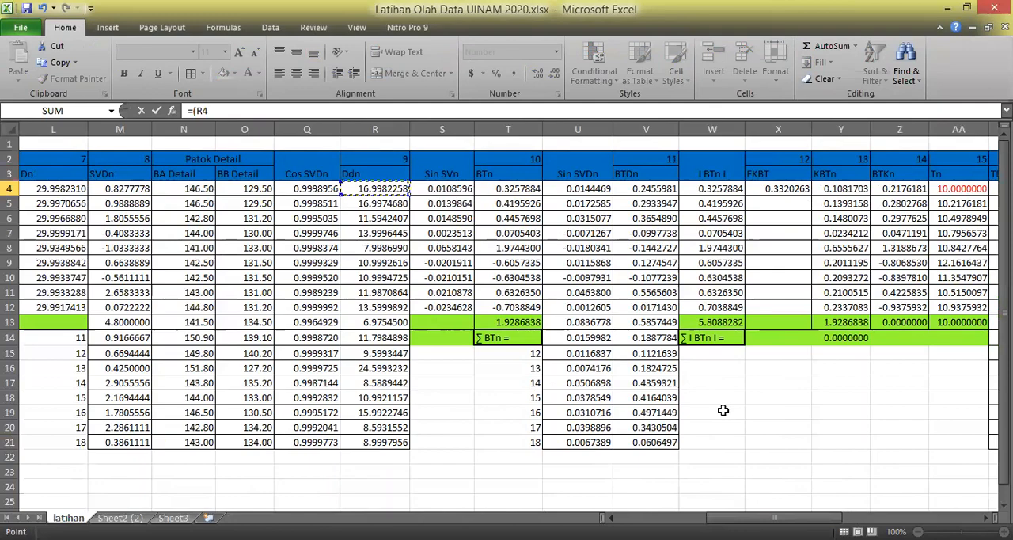
text(*)
drag(764, 517, 844, 517)
click(589, 189)
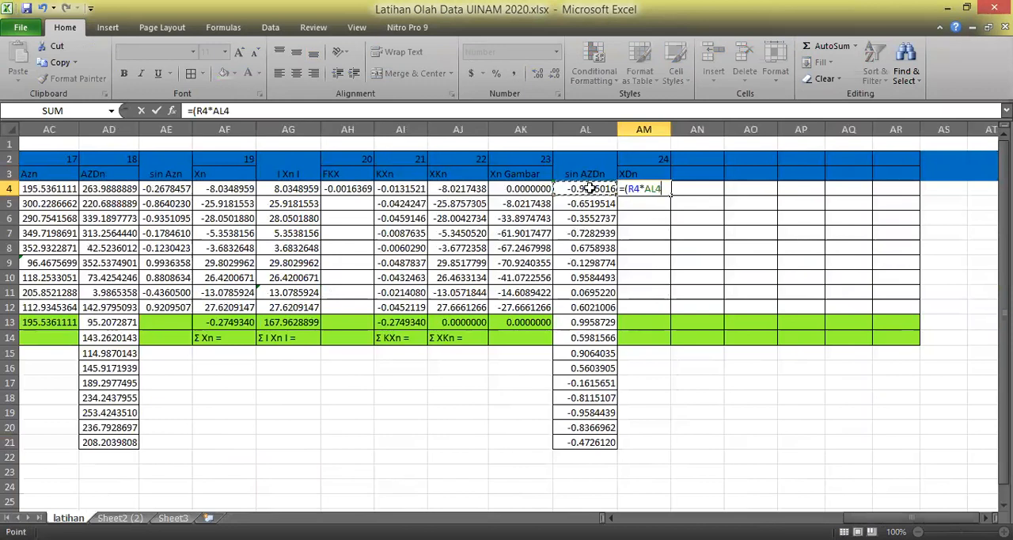
text())
key(alt+Tab)
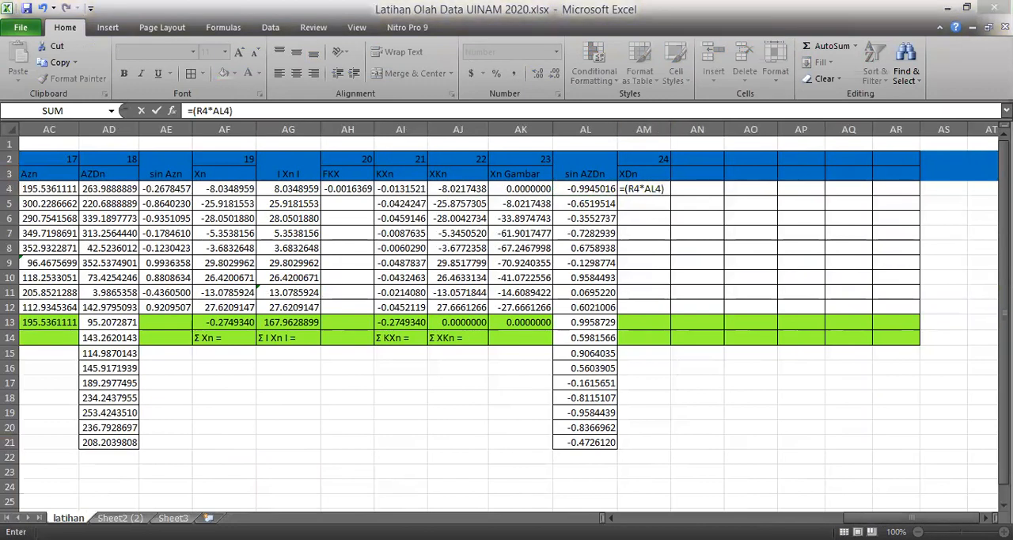
key(alt+Tab)
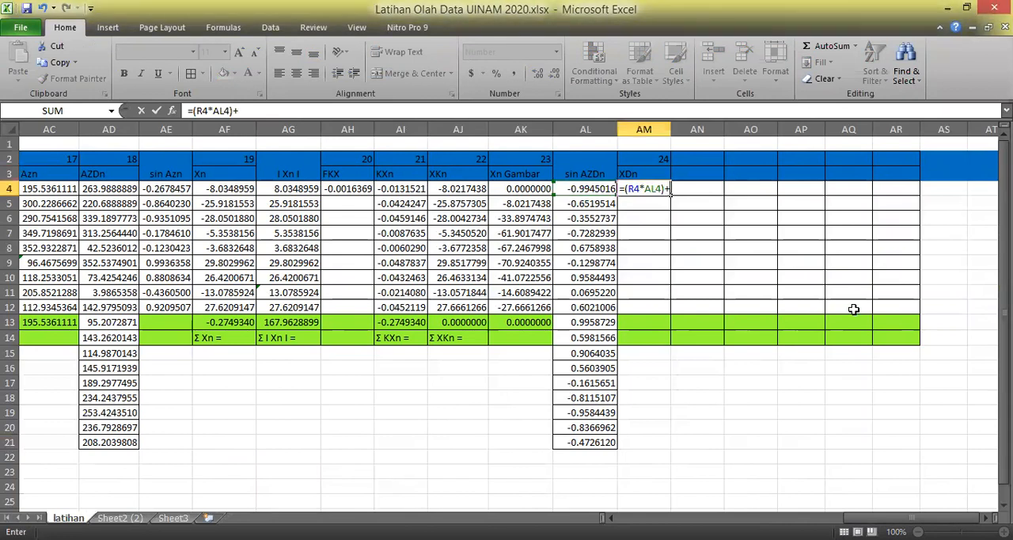
text(+)
click(508, 192)
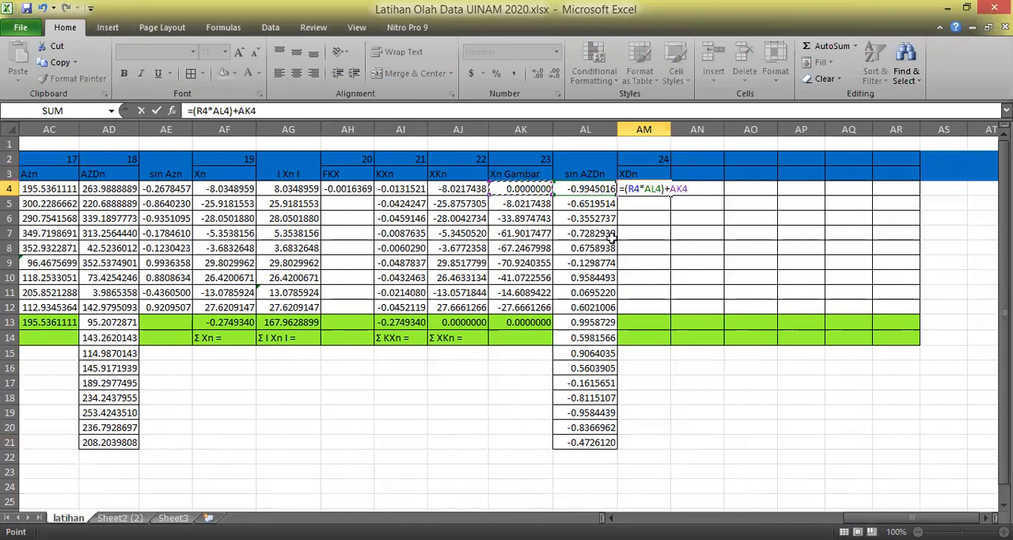
key(Return)
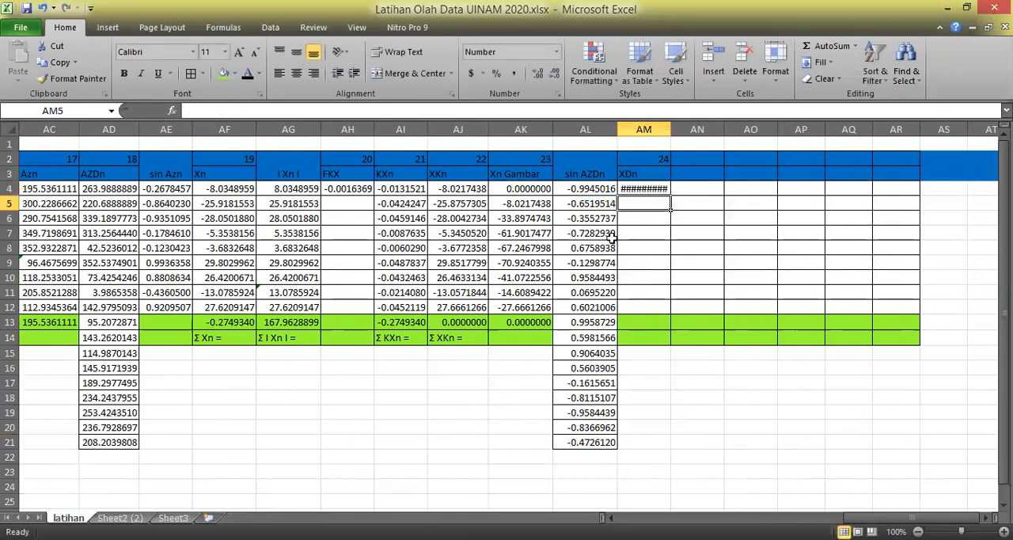
Widen column AM to fit its values and fill the XDn formula from AM4 down to AM21.
drag(671, 129, 683, 129)
click(796, 393)
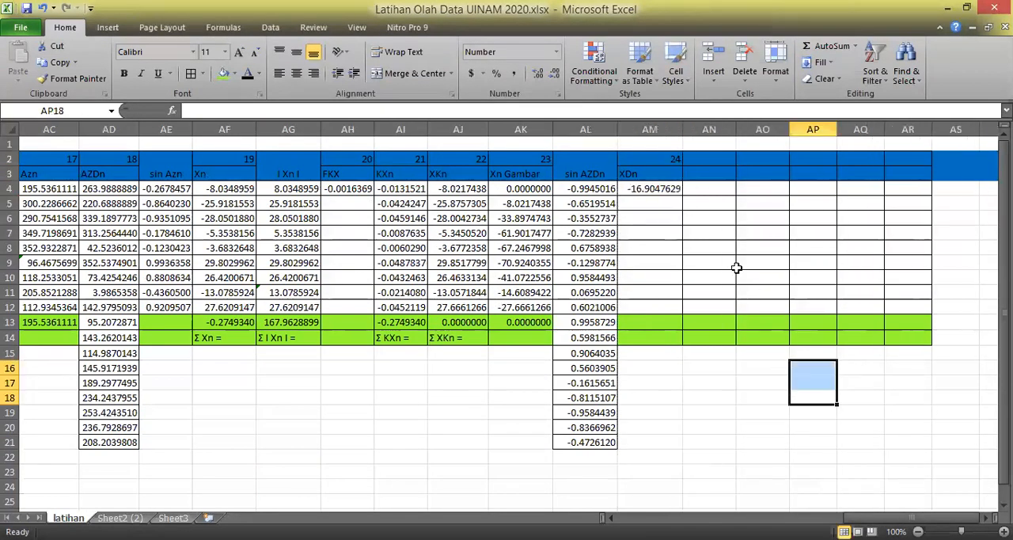
click(662, 192)
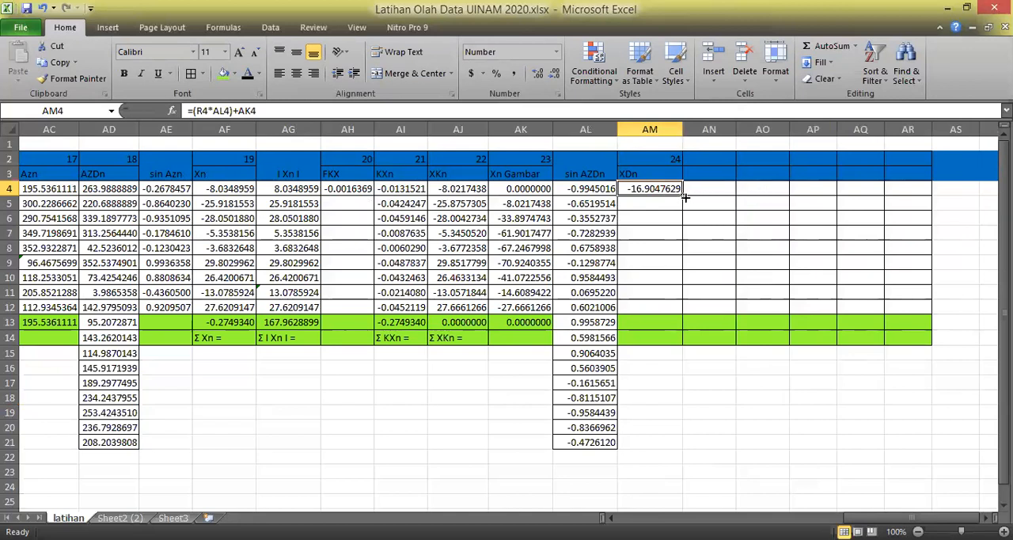
drag(684, 198, 685, 443)
drag(800, 396, 855, 396)
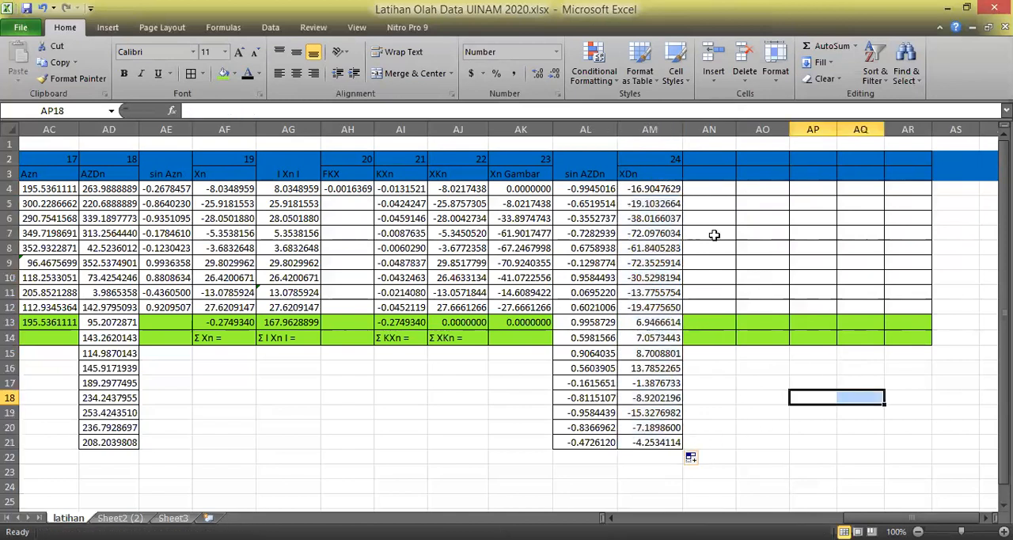
Change the Xn Gambar reference in the XDn formula of AM5 to AK4, giving =(R5*AL5)+AK4.
click(665, 190)
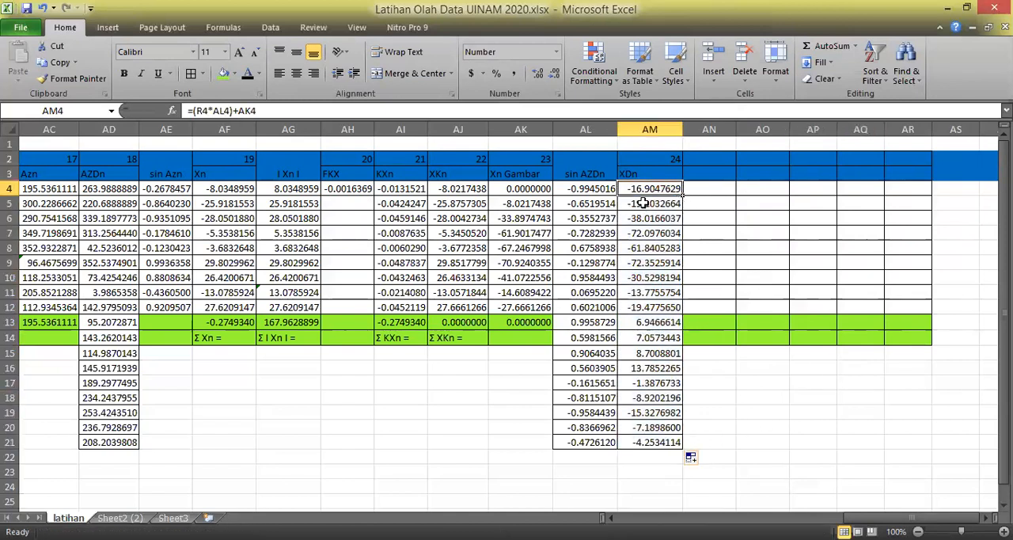
click(647, 206)
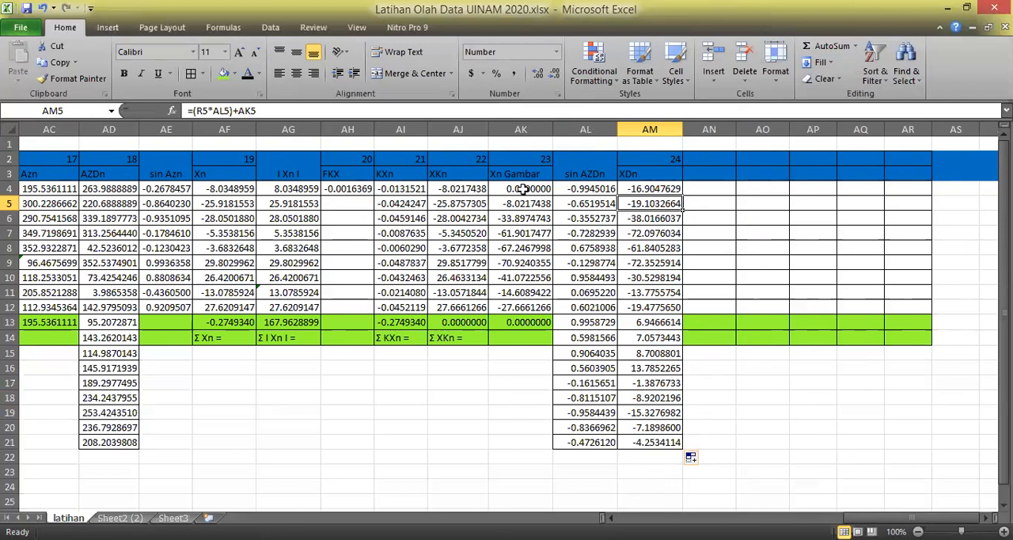
click(283, 115)
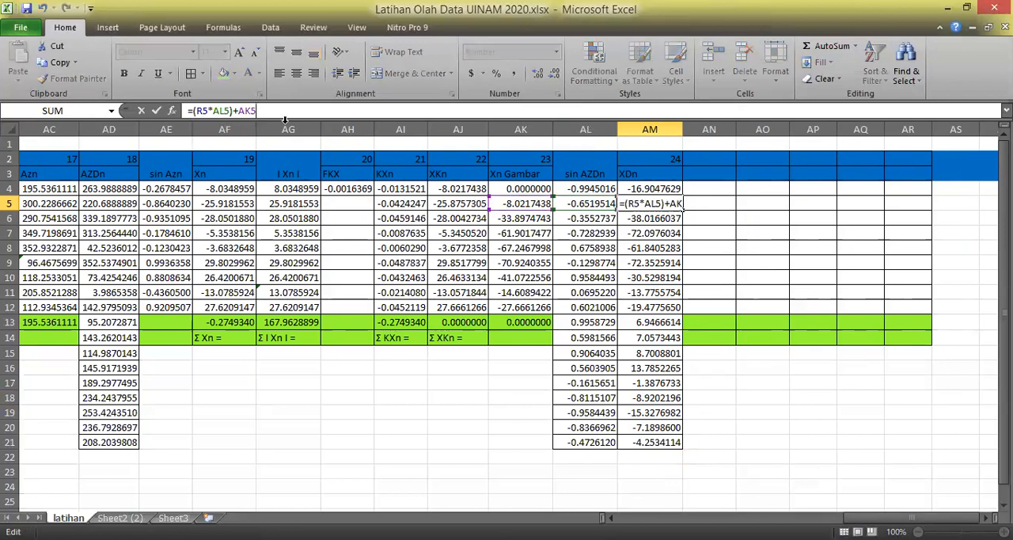
key(BackSpace)
text(4)
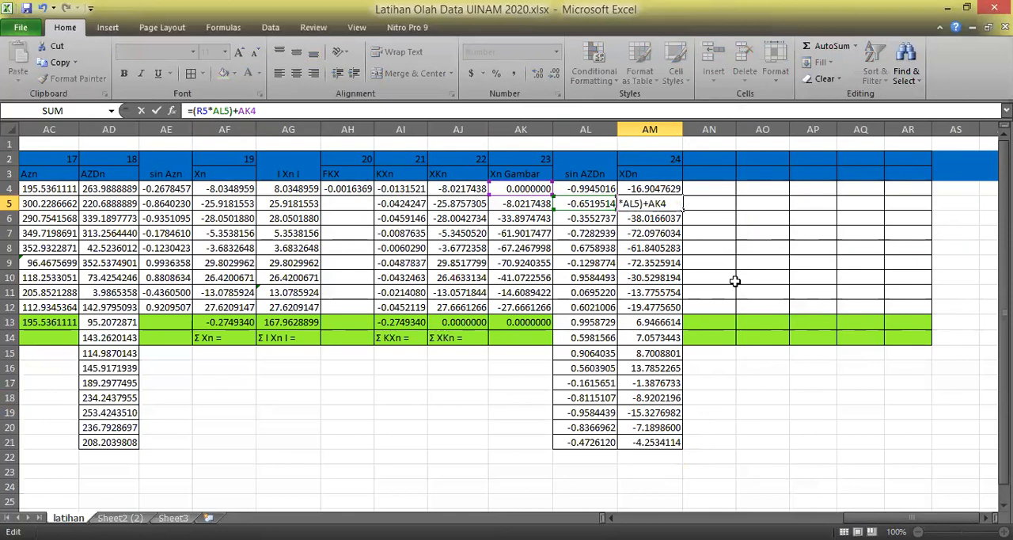
key(Return)
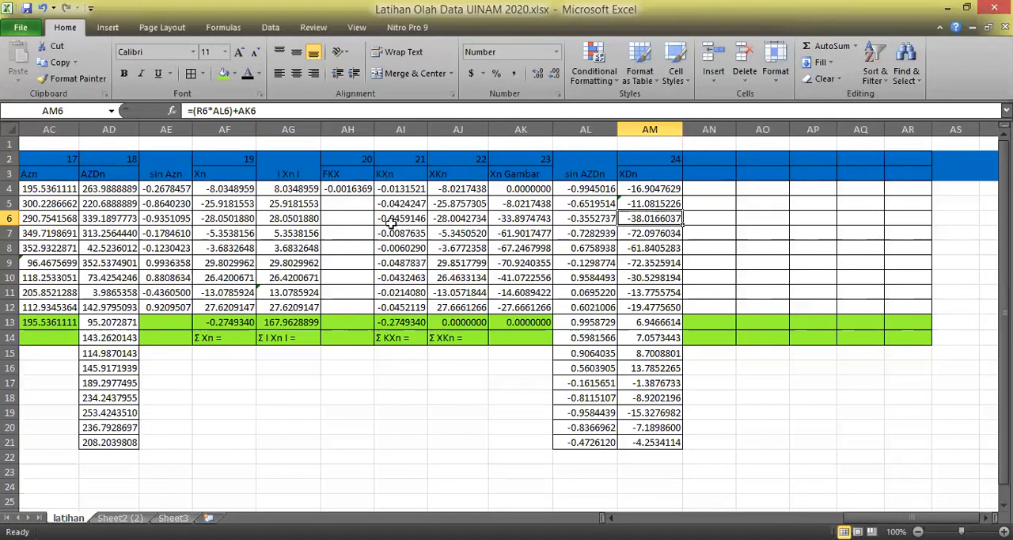
Change the Xn Gambar reference in the XDn formulas of AM6 and AM7 to AK5.
click(268, 111)
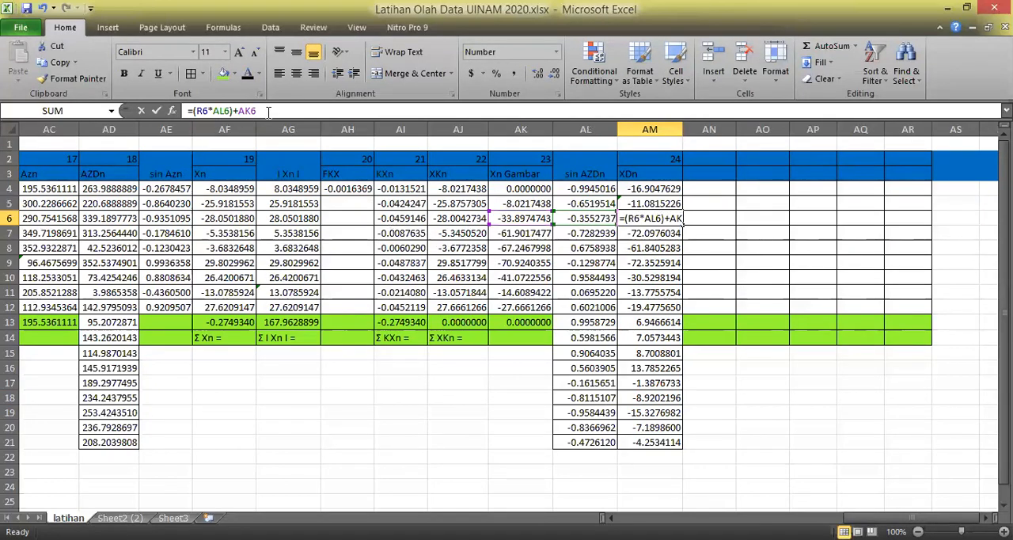
key(BackSpace)
text(5)
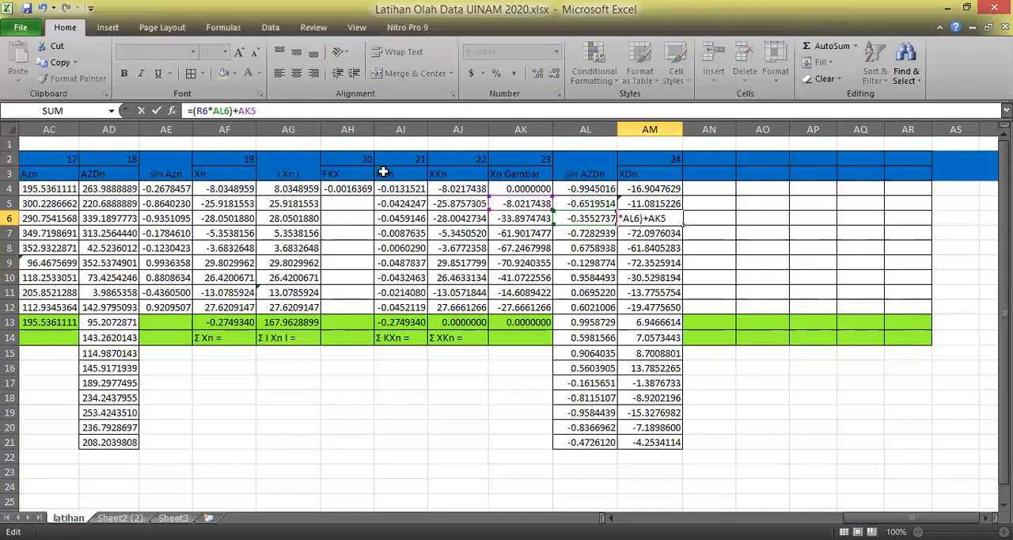
key(Return)
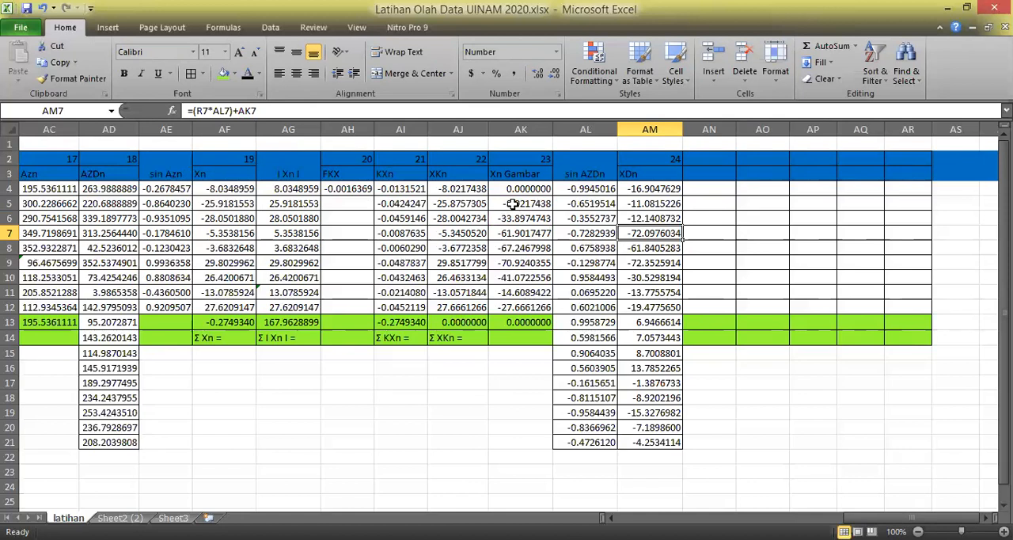
click(267, 111)
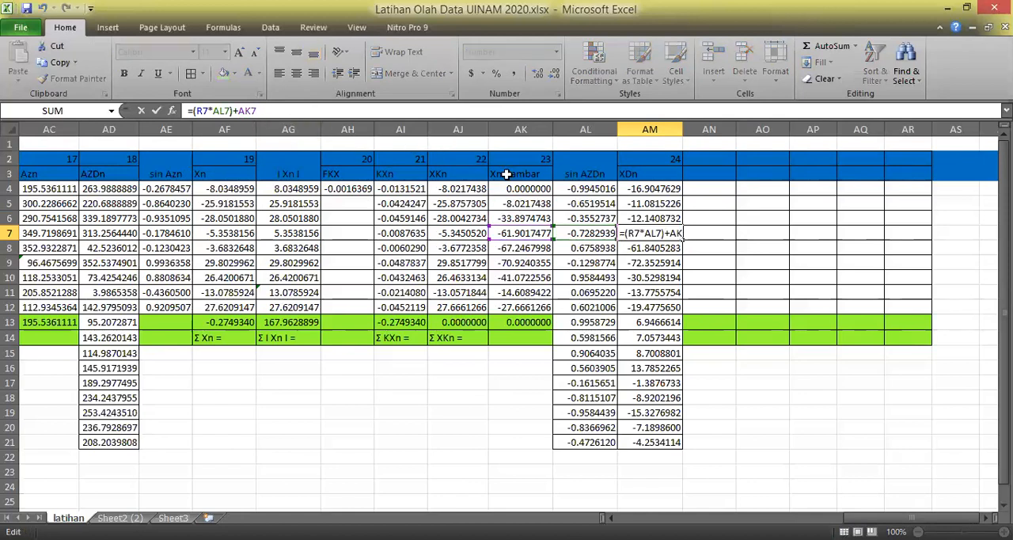
click(525, 203)
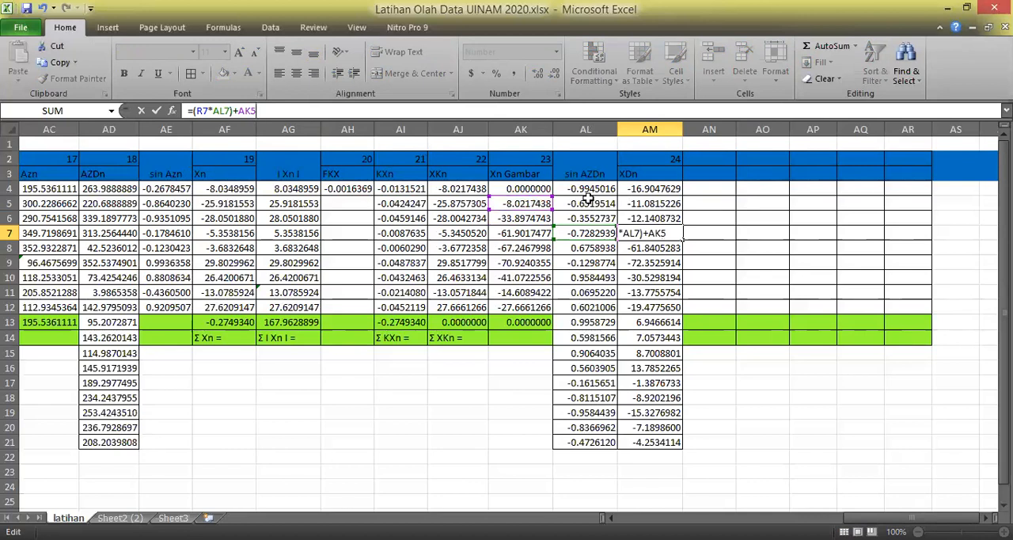
key(Return)
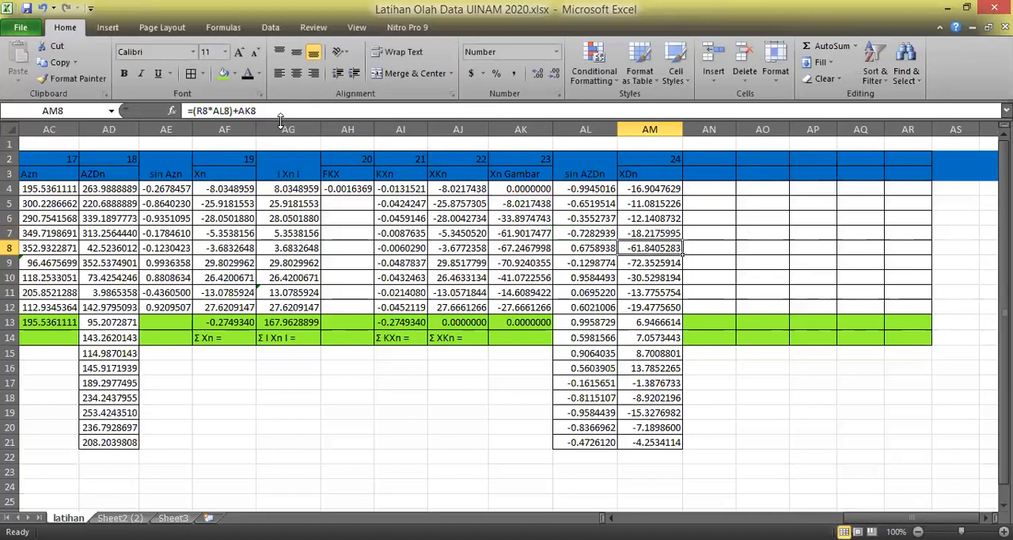
Change the Xn Gambar reference in the XDn formulas of AM8 and AM9 to AK6.
click(281, 112)
key(BackSpace)
text(6)
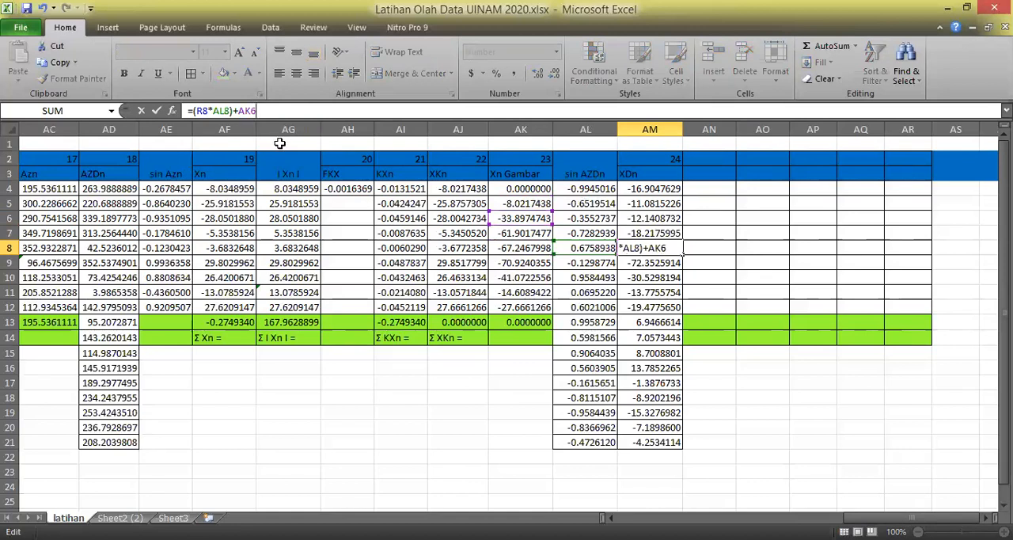
key(Return)
click(285, 111)
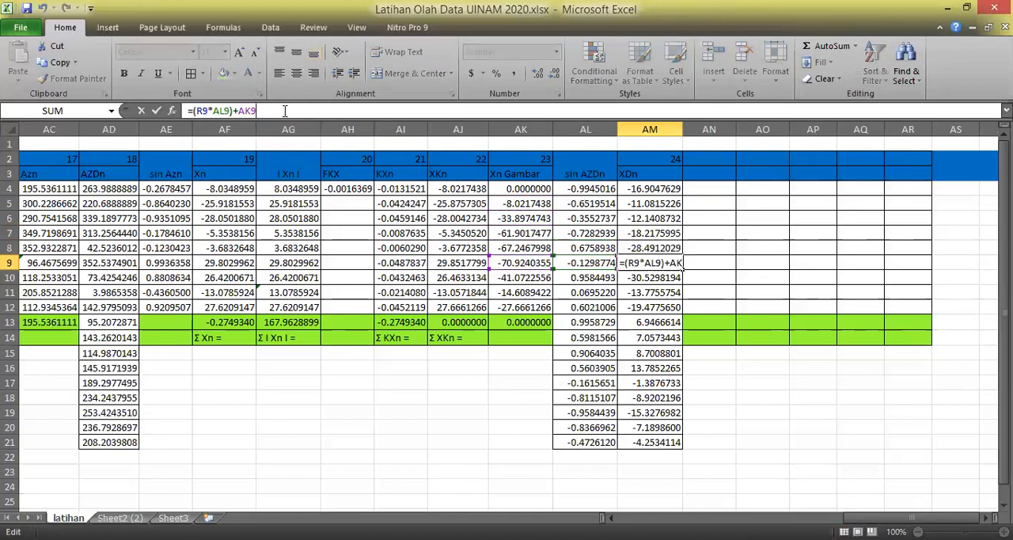
key(Return)
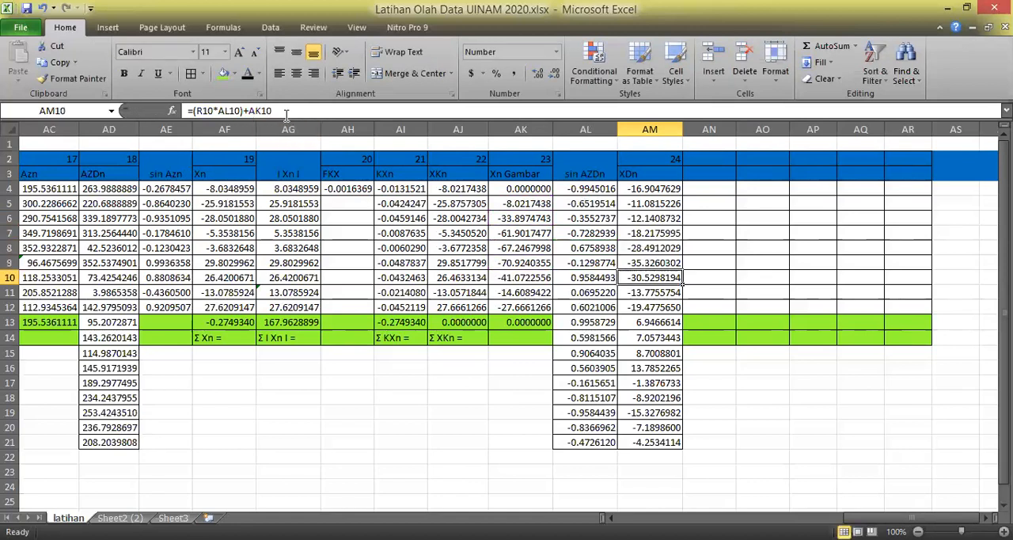
Change the Xn Gambar reference in the XDn formulas of AM10 and AM11 to AK7.
click(285, 112)
key(BackSpace)
key(BackSpace)
text(10)
key(Return)
click(293, 111)
key(BackSpace)
key(BackSpace)
text(11)
key(Return)
Change the Xn Gambar reference in the XDn formulas of AM12 and AM13 to AK8.
click(289, 111)
key(BackSpace)
key(BackSpace)
text(12)
key(Return)
click(289, 111)
key(BackSpace)
key(BackSpace)
text(13)
key(Return)
Change the Xn Gambar reference in the XDn formulas of AM14 and AM15 to AK9.
click(289, 111)
key(BackSpace)
key(BackSpace)
text(14)
key(Return)
click(289, 111)
key(BackSpace)
key(BackSpace)
text(15)
key(Return)
Change the Xn Gambar reference in the XDn formulas of AM16 and AM17 to AK10.
click(289, 110)
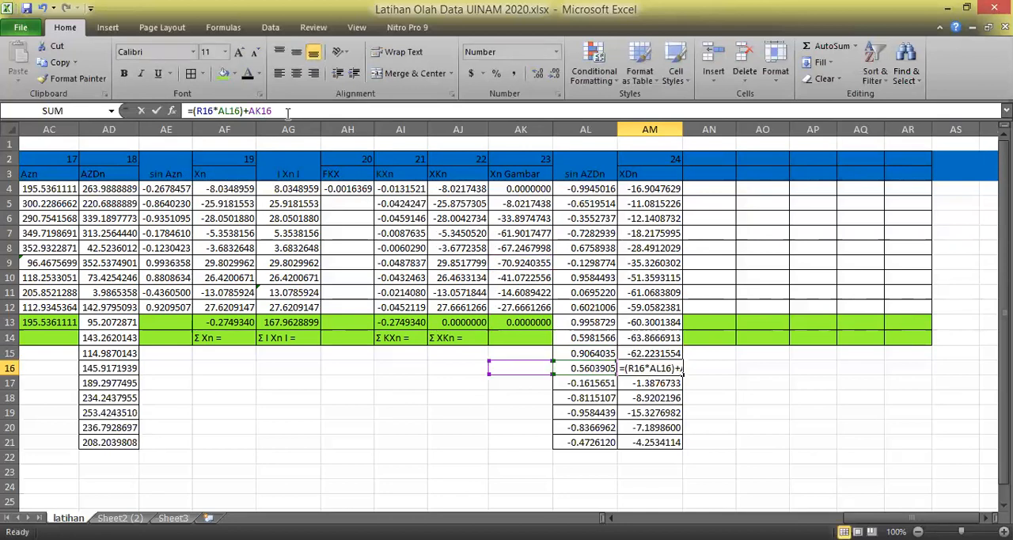
key(BackSpace)
key(BackSpace)
text(16)
key(Return)
click(289, 111)
key(BackSpace)
text(0)
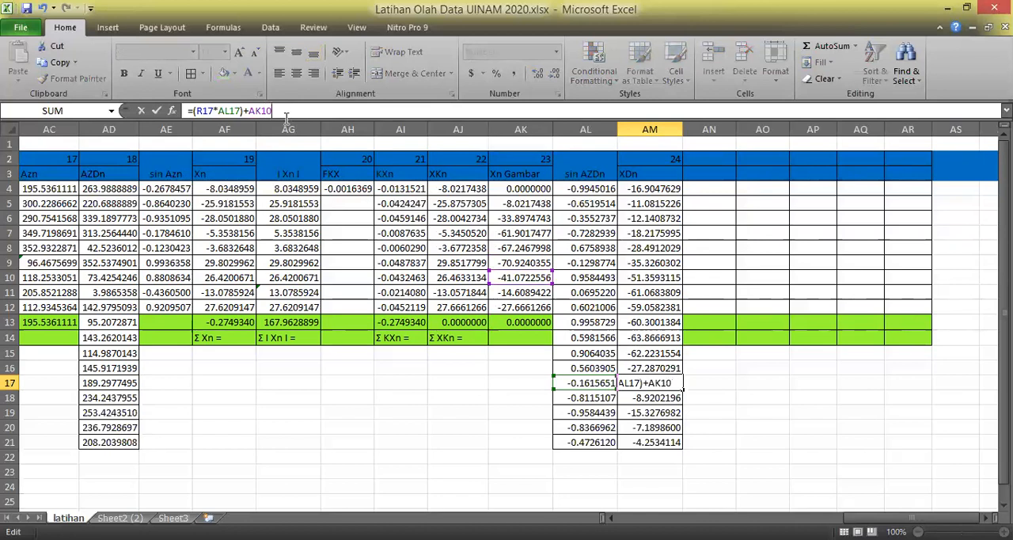
key(Return)
Change the Xn Gambar reference in the XDn formulas of AM18 and AM19 to AK11.
click(286, 112)
key(BackSpace)
text(1)
key(Return)
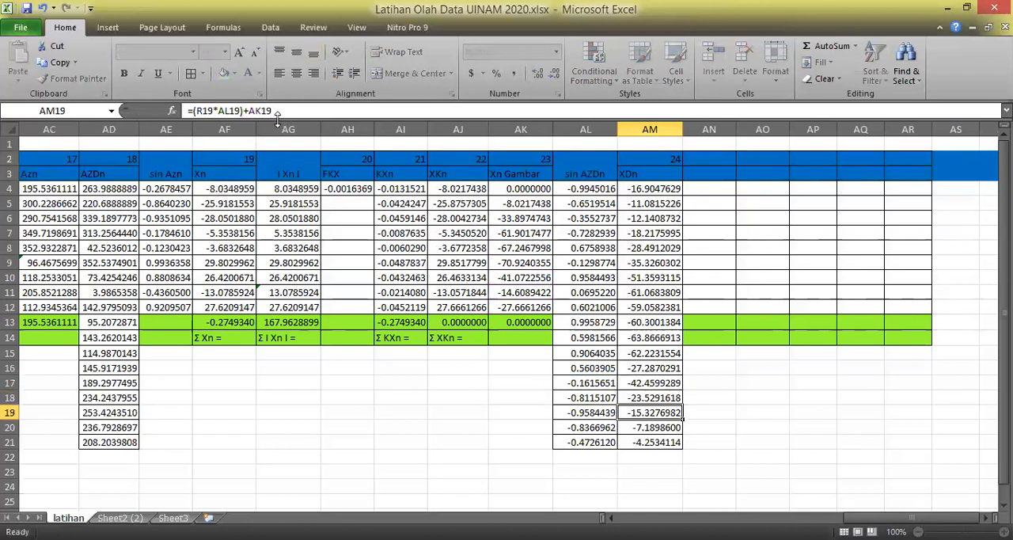
click(283, 111)
key(BackSpace)
text(1)
key(Return)
Change the Xn Gambar reference in the XDn formulas of AM20 and AM21 to AK12.
click(285, 112)
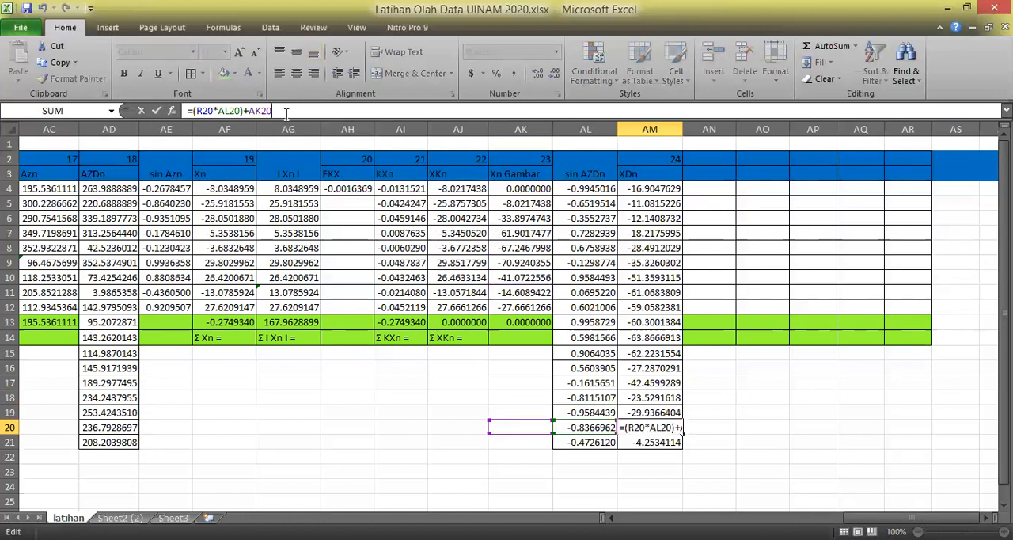
key(BackSpace)
key(BackSpace)
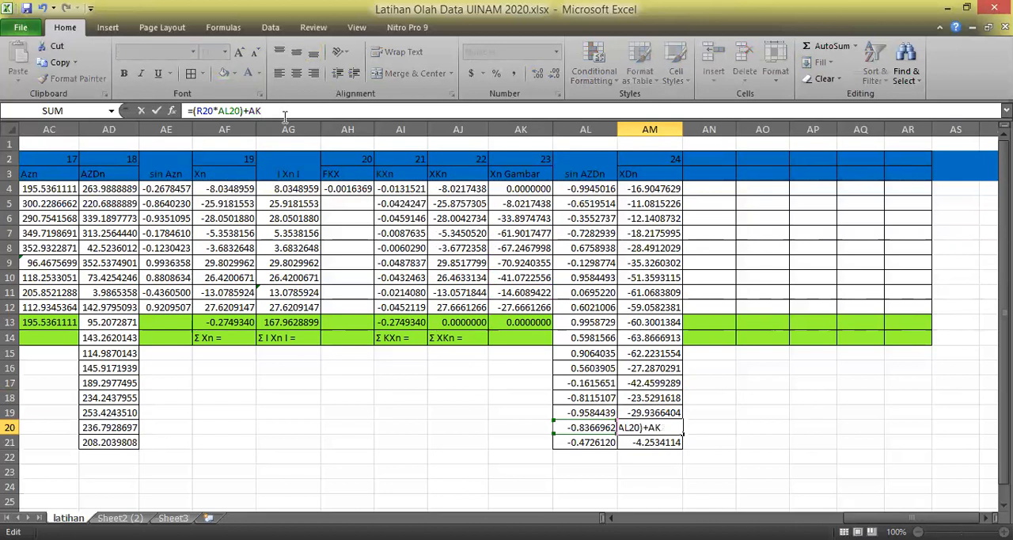
text(12)
key(Return)
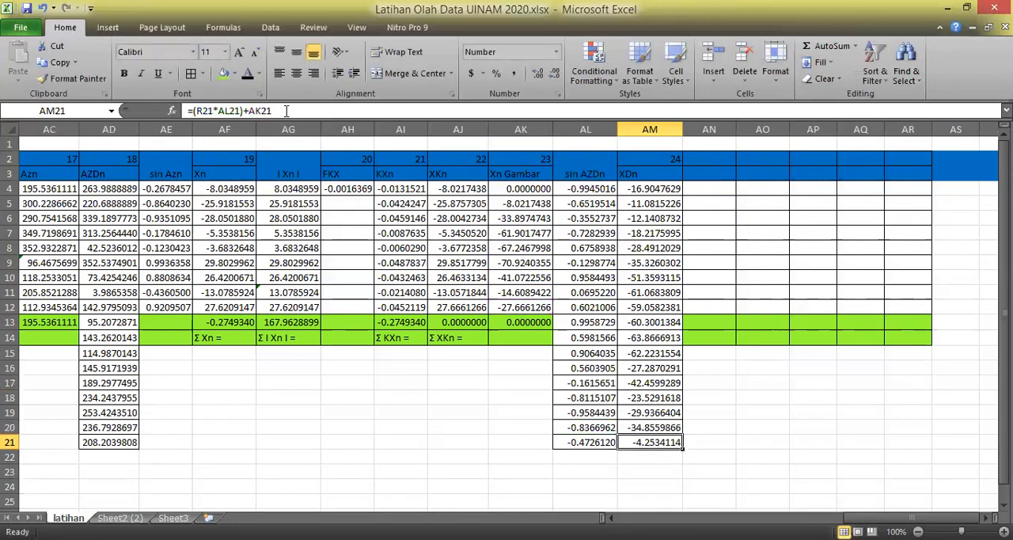
click(287, 111)
key(BackSpace)
key(BackSpace)
text(12)
key(Return)
drag(743, 395, 748, 383)
Check the XDn formulas cell by cell from AM4 down to AM21.
click(578, 191)
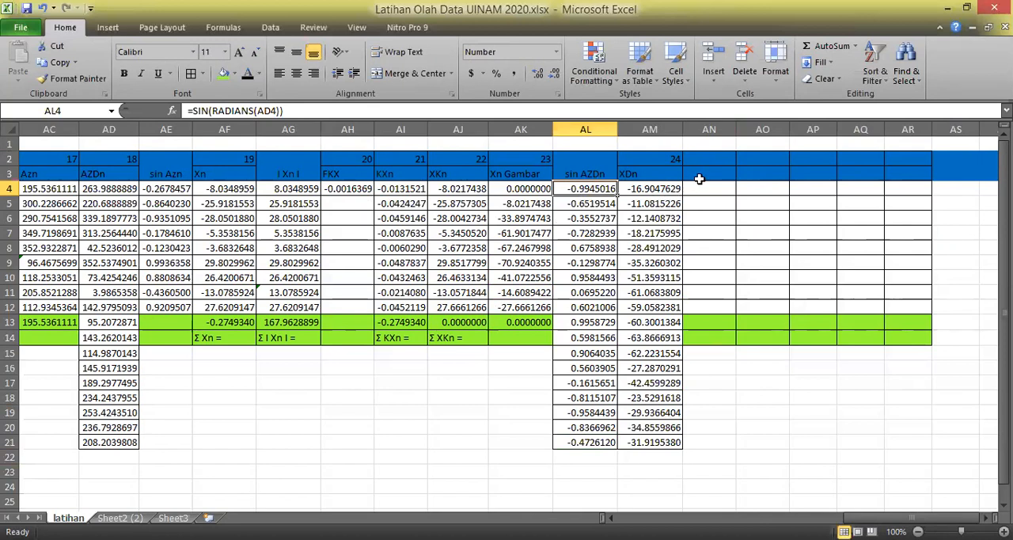
click(664, 188)
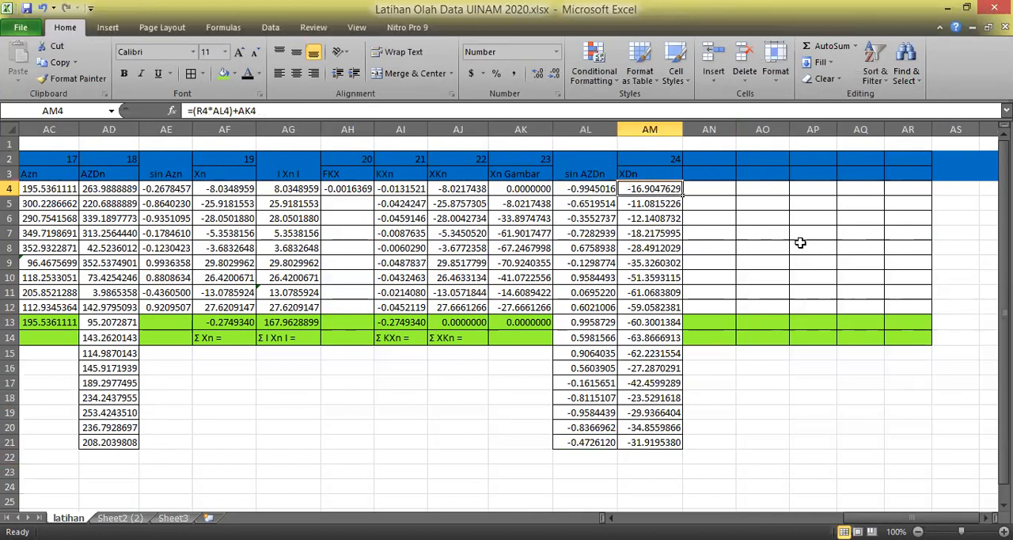
key(Down)
key(Down)
key(Up)
key(Up)
key(Down)
key(Down)
key(Down)
key(Down)
key(Down)
key(Down)
key(Down)
key(Down)
key(Down)
key(Down)
key(Down)
key(Down)
key(Down)
key(Down)
key(Down)
key(Down)
key(Down)
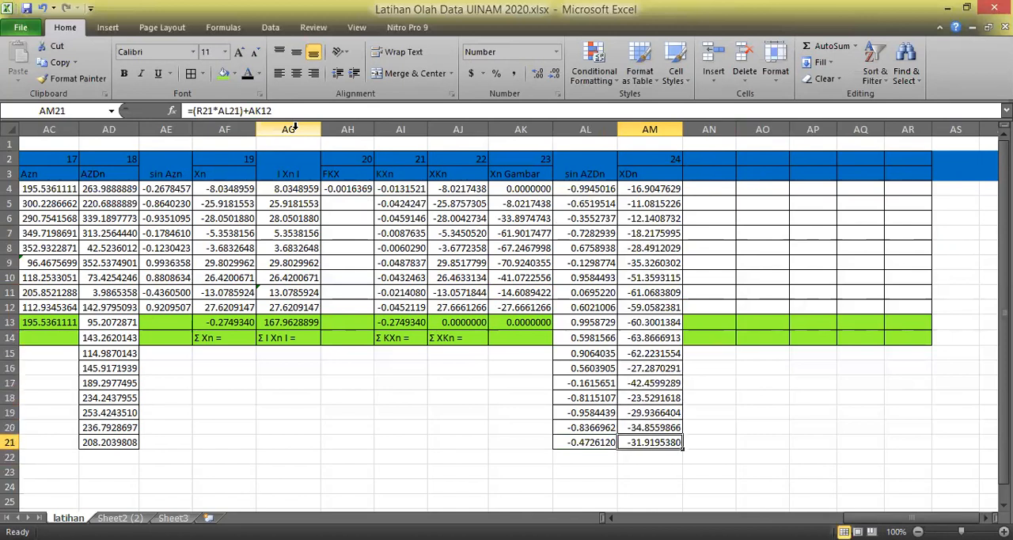
key(Down)
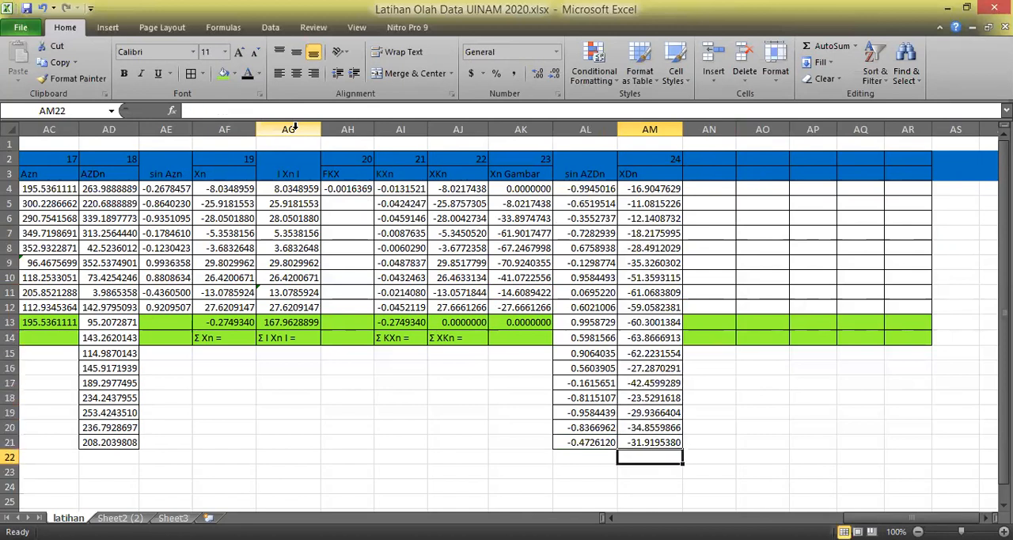
click(769, 369)
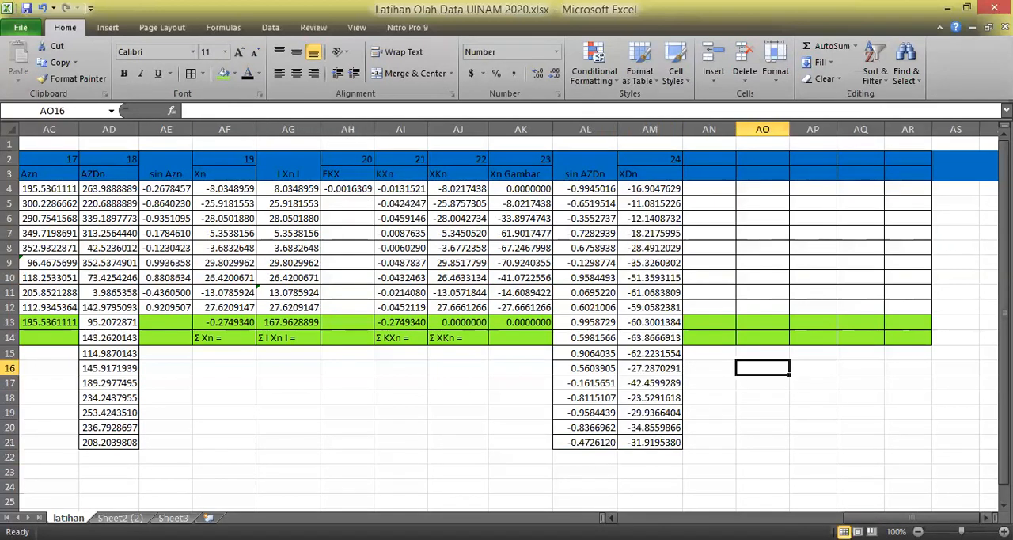
Insert four new columns before column AN, directly after the XDn column.
click(987, 518)
click(986, 517)
click(987, 518)
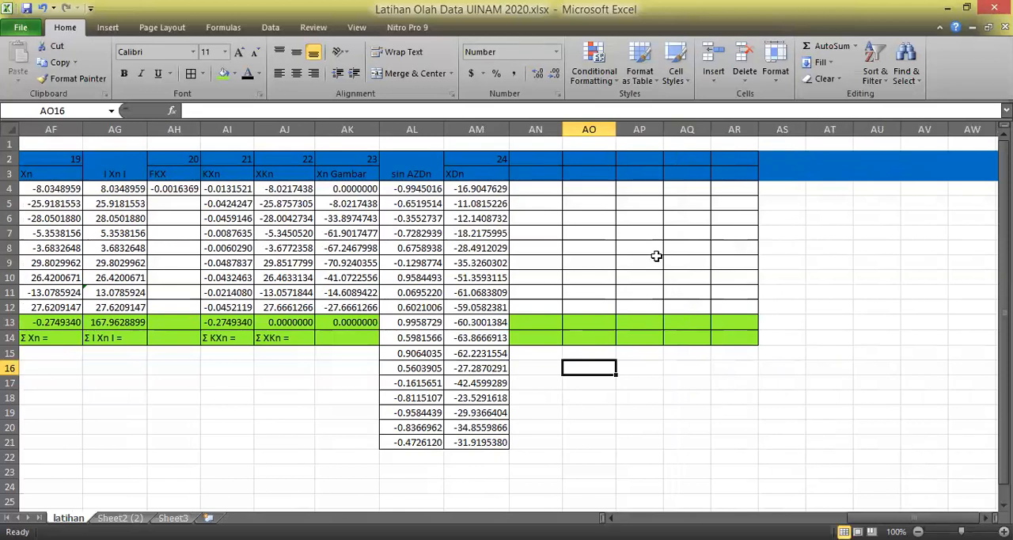
drag(543, 129, 688, 129)
right_click(637, 128)
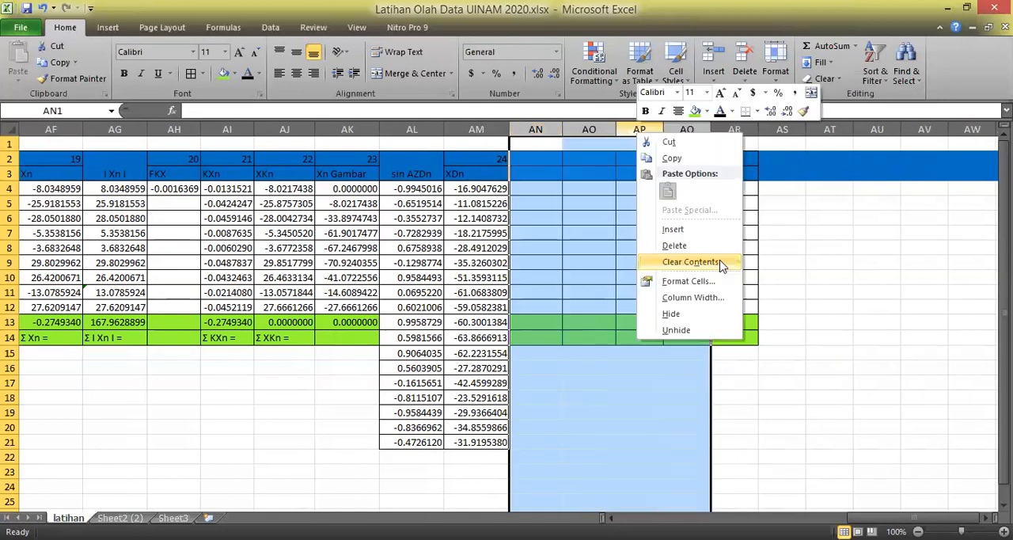
click(695, 230)
click(883, 366)
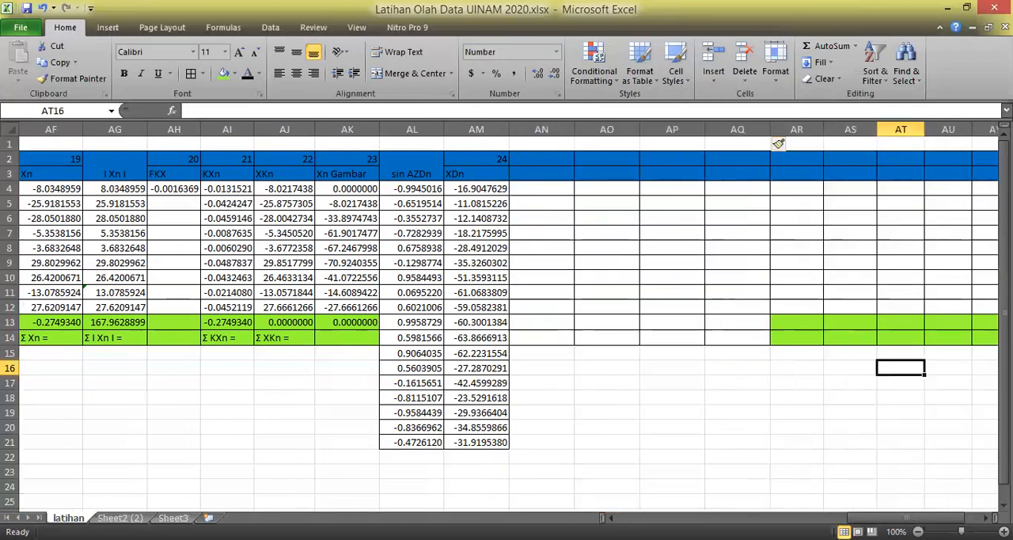
Enter the heading cos Azn in AN3, beside the XDn heading.
click(543, 162)
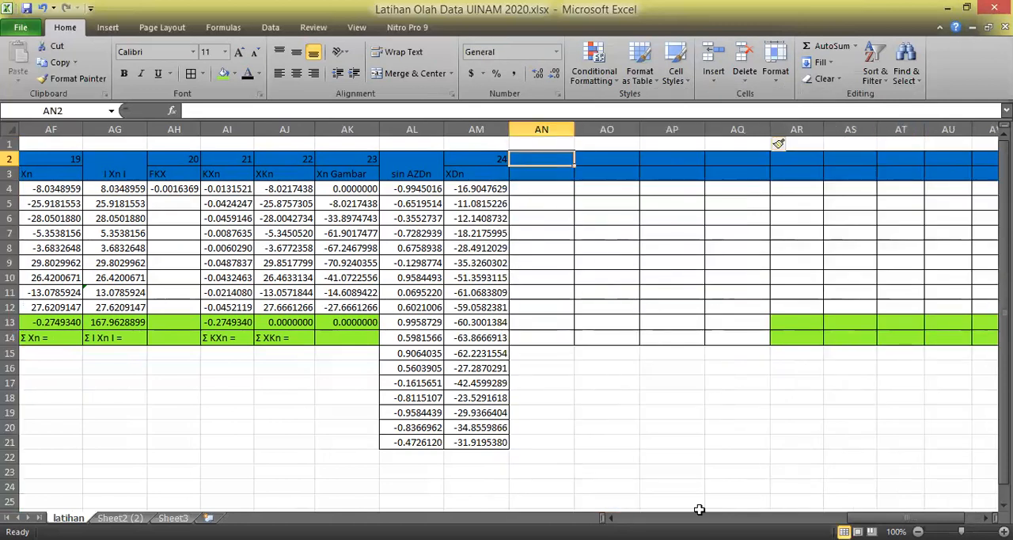
key(alt+Tab)
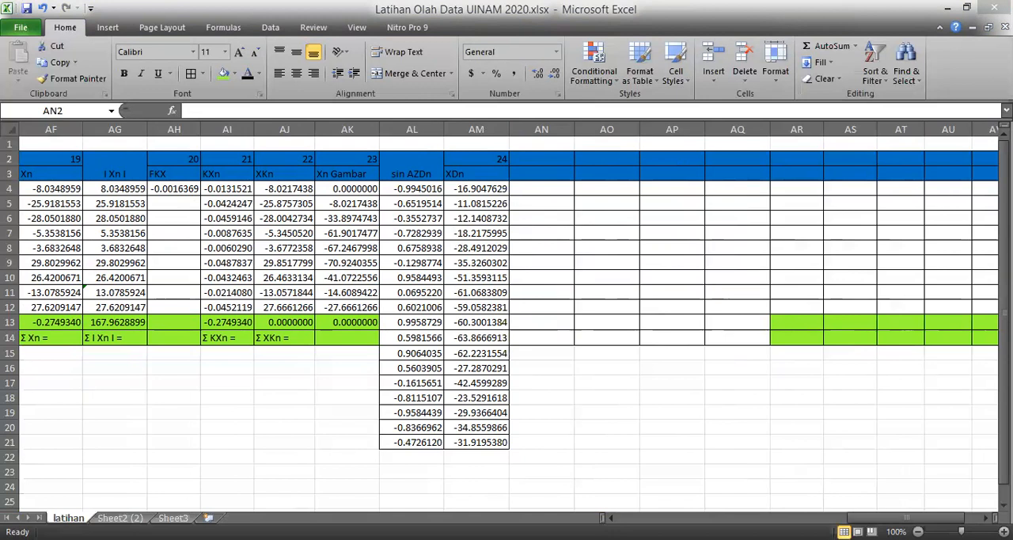
key(alt+Tab)
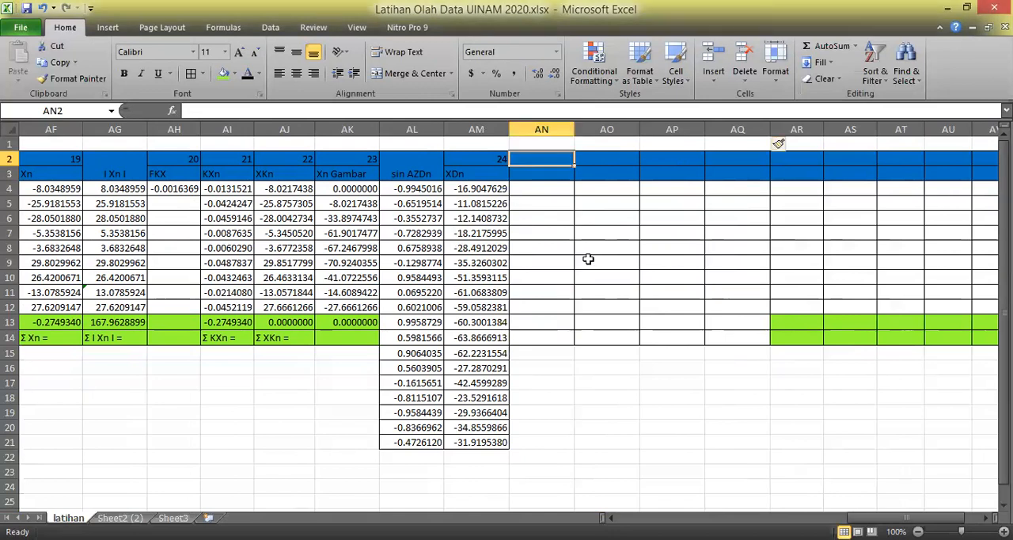
click(550, 176)
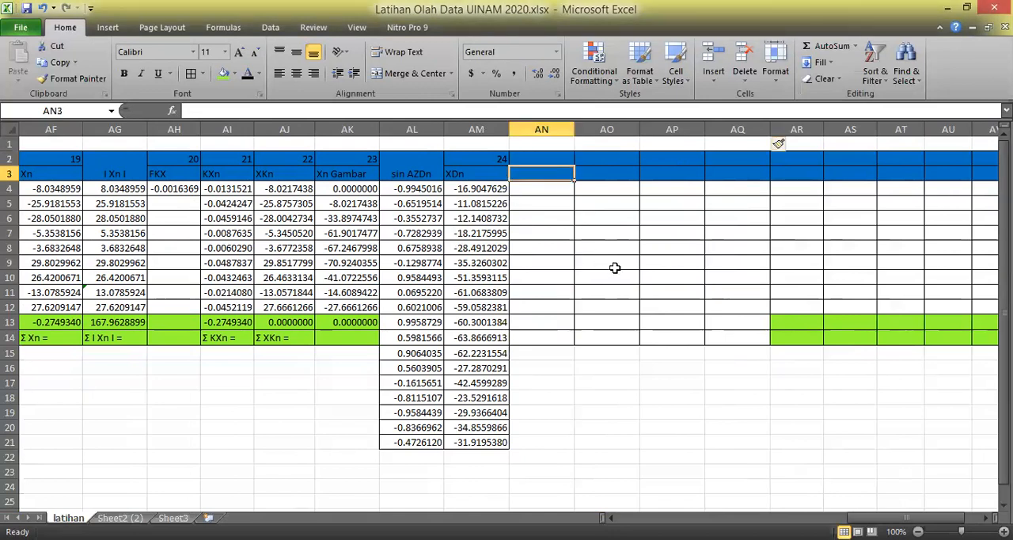
text(co)
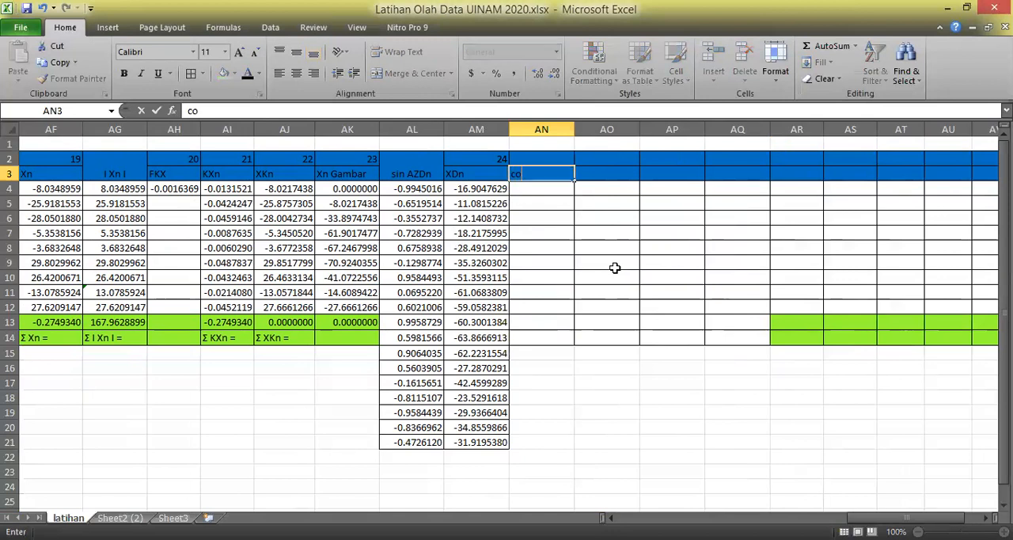
text(s AZn)
key(Return)
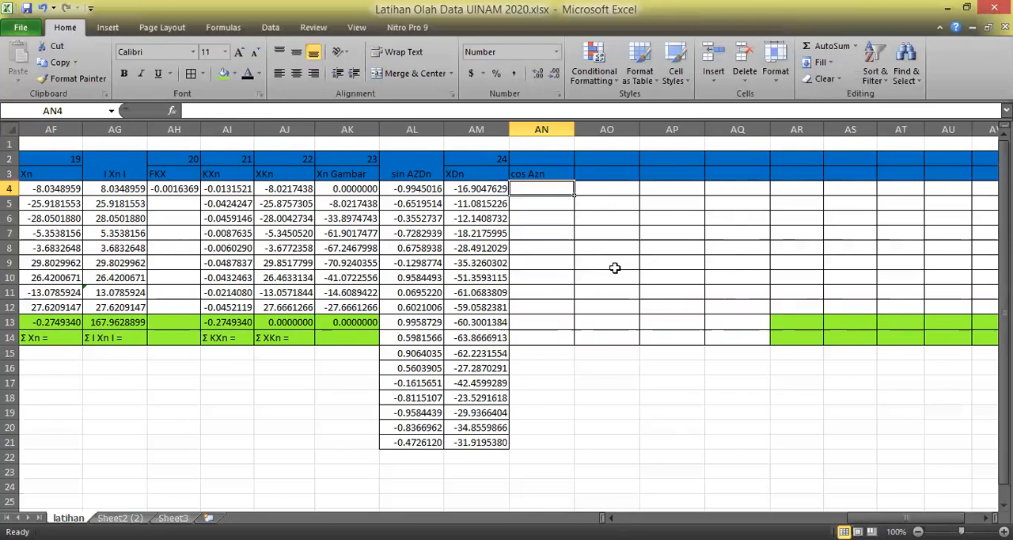
Calculate the first cos Azn value in AN4 with the formula =cos(radians(AC4)), based on the Azn column.
text(=)
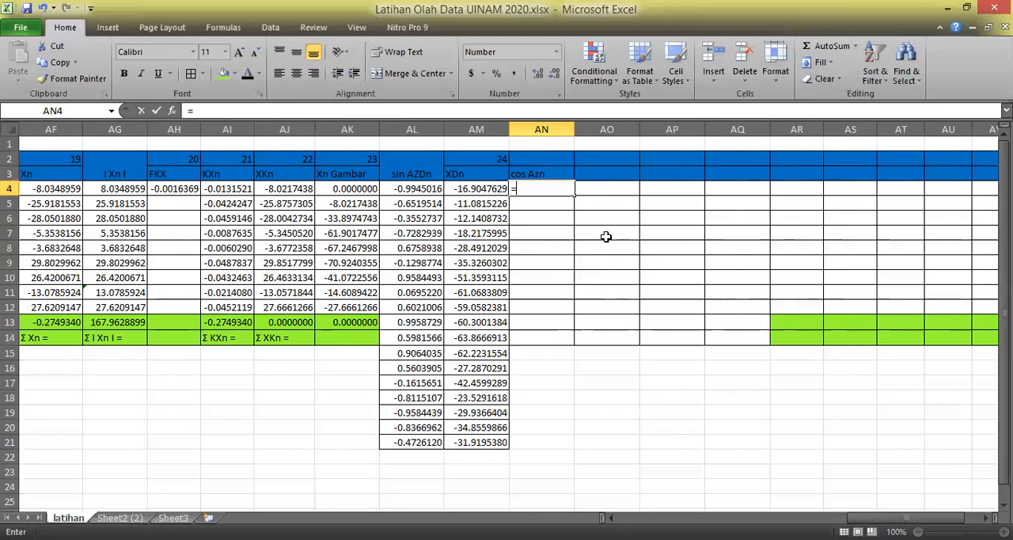
text(s)
key(BackSpace)
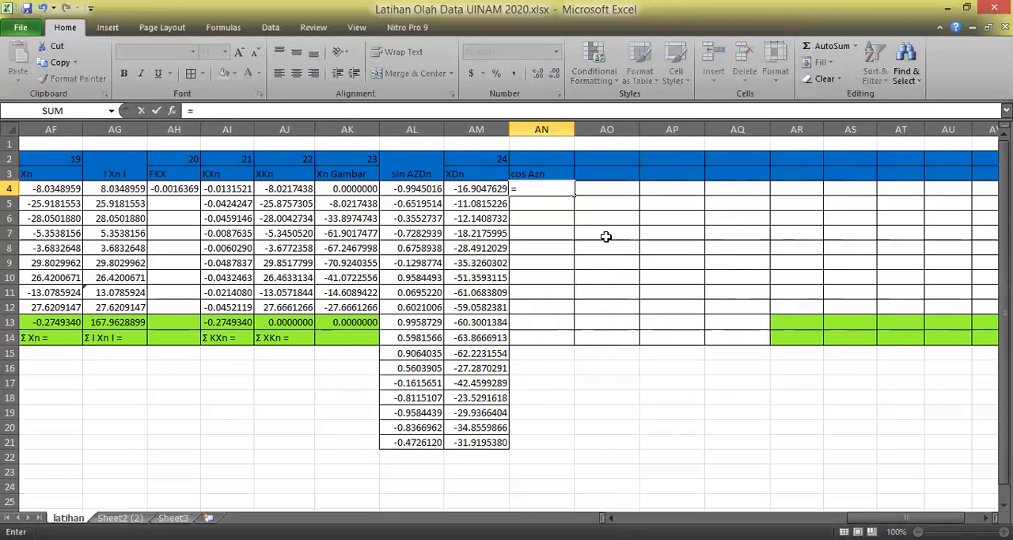
text(cos(r)
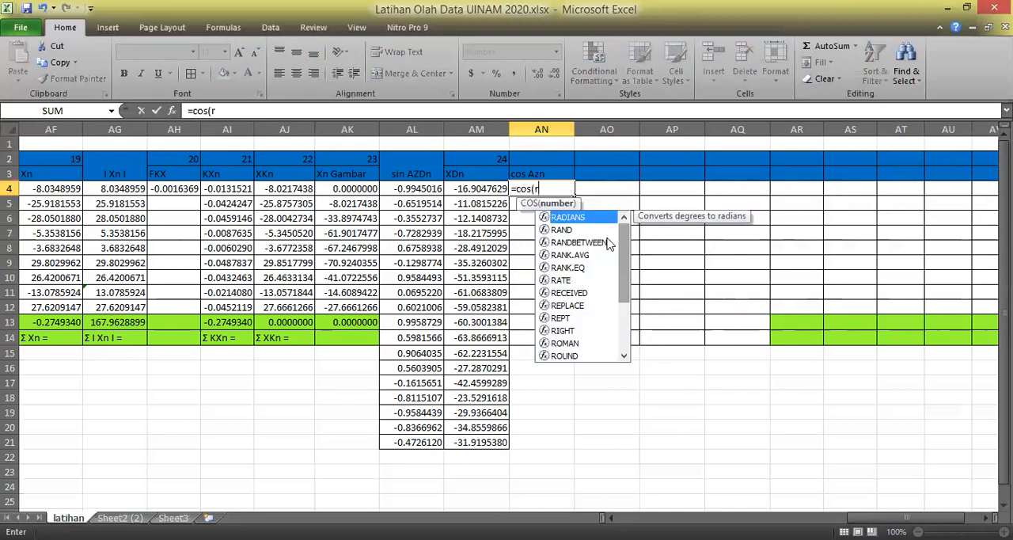
text(adians)
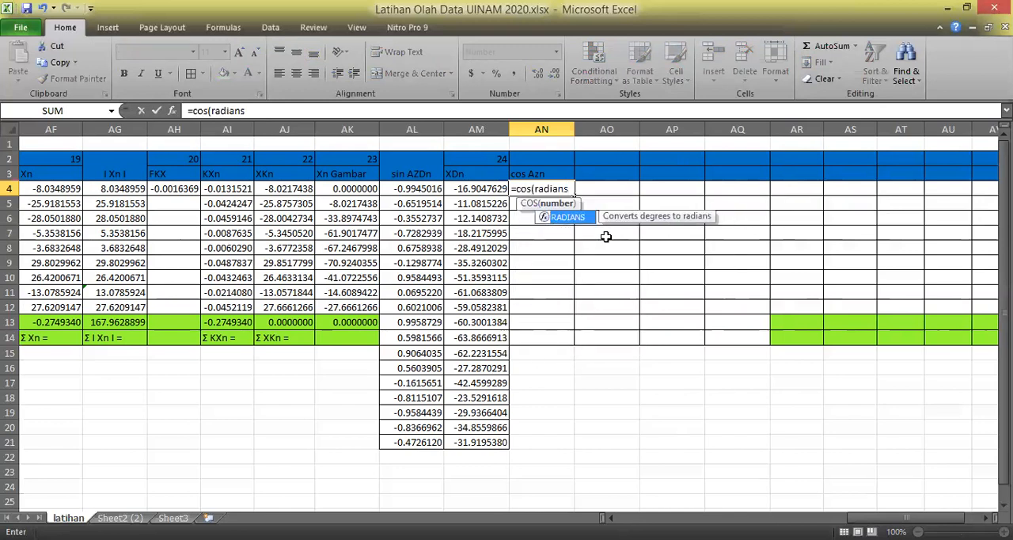
text(()
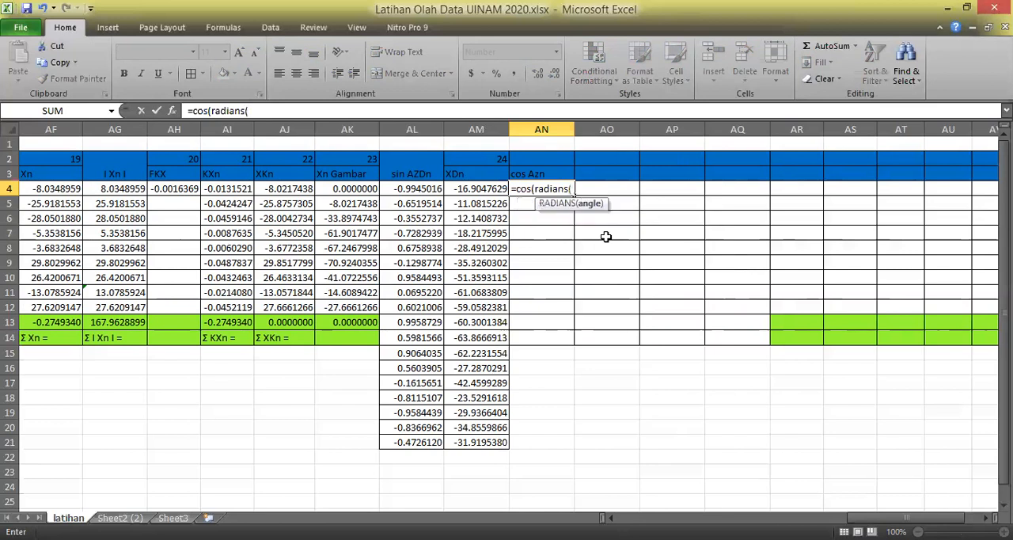
click(873, 516)
drag(873, 516, 859, 517)
click(49, 189)
text()))
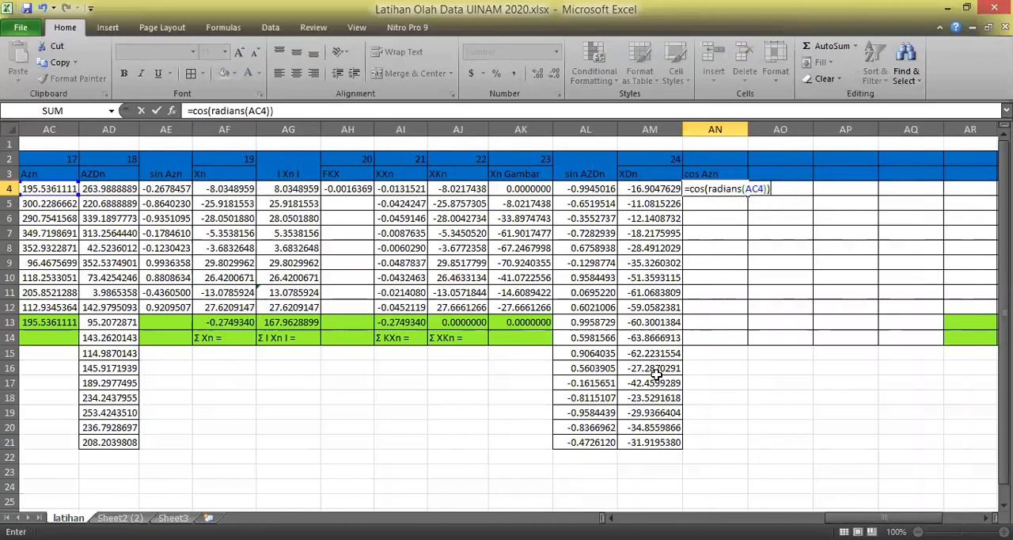
key(Return)
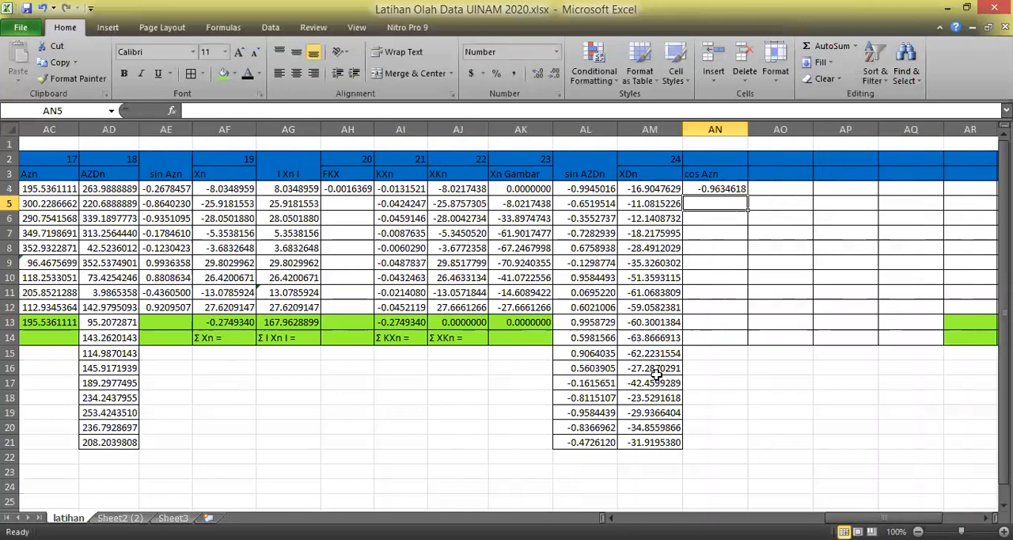
Copy the cos Azn formula from AN4 down to AN12 and shade cells AN13:AQ14 green.
click(735, 189)
drag(747, 195, 907, 339)
click(830, 407)
click(224, 73)
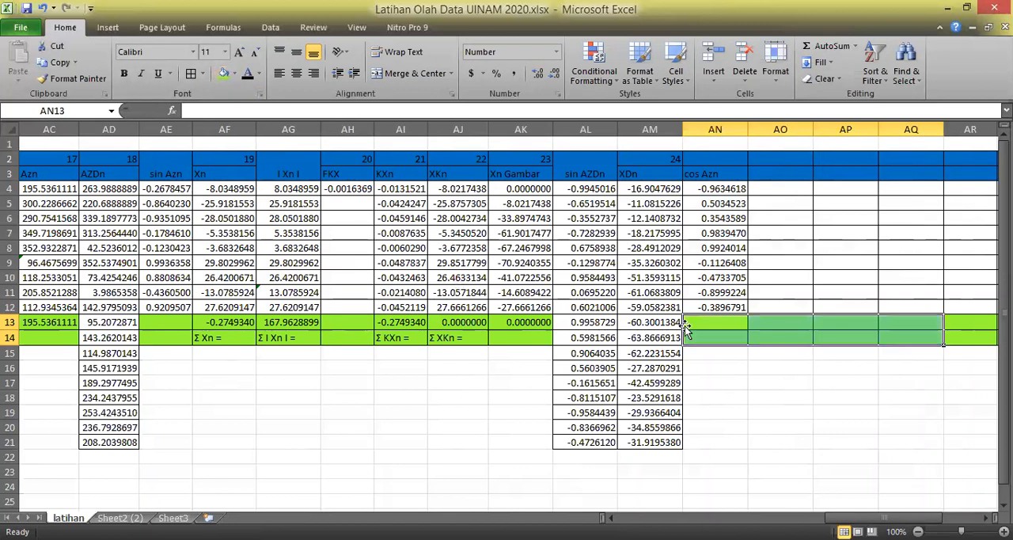
click(777, 368)
Number the column after cos Azn as 25 in AO2 and enter the heading Yn in AO3.
click(771, 161)
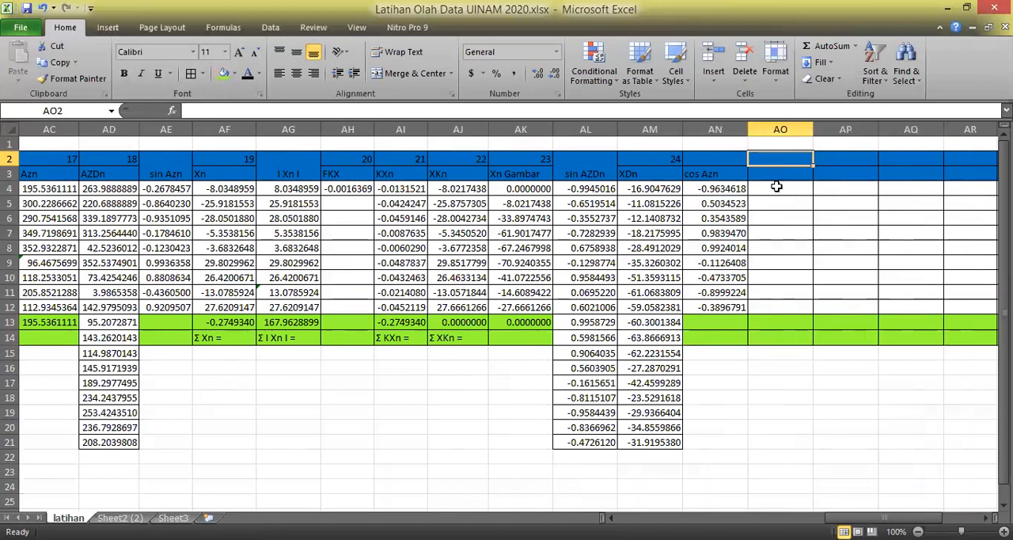
text(25)
key(Return)
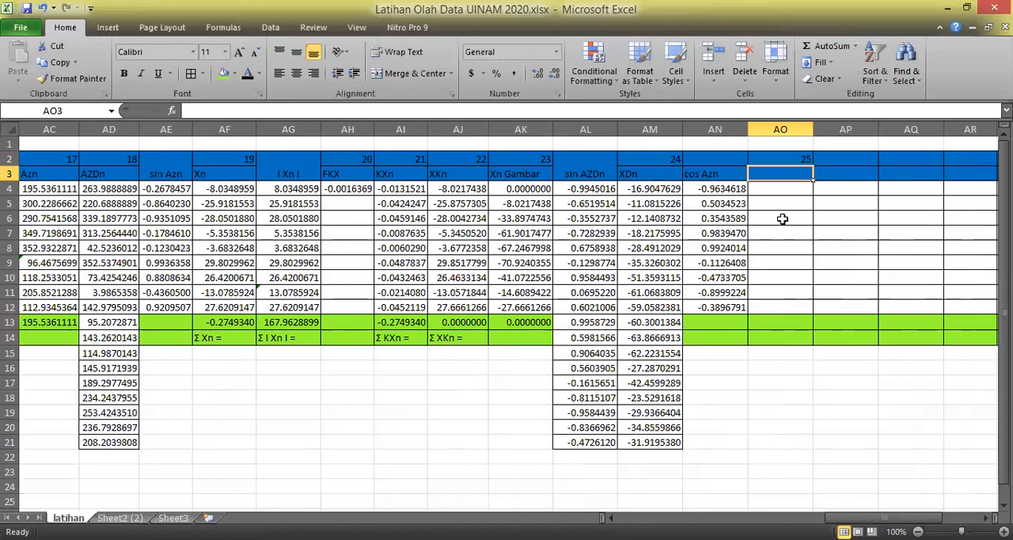
text(Y)
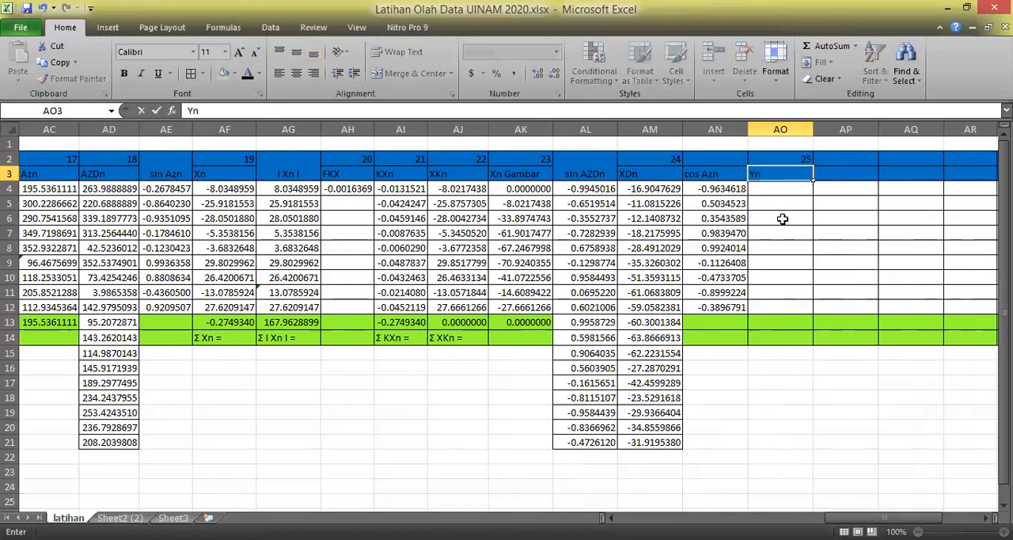
text(n)
key(Return)
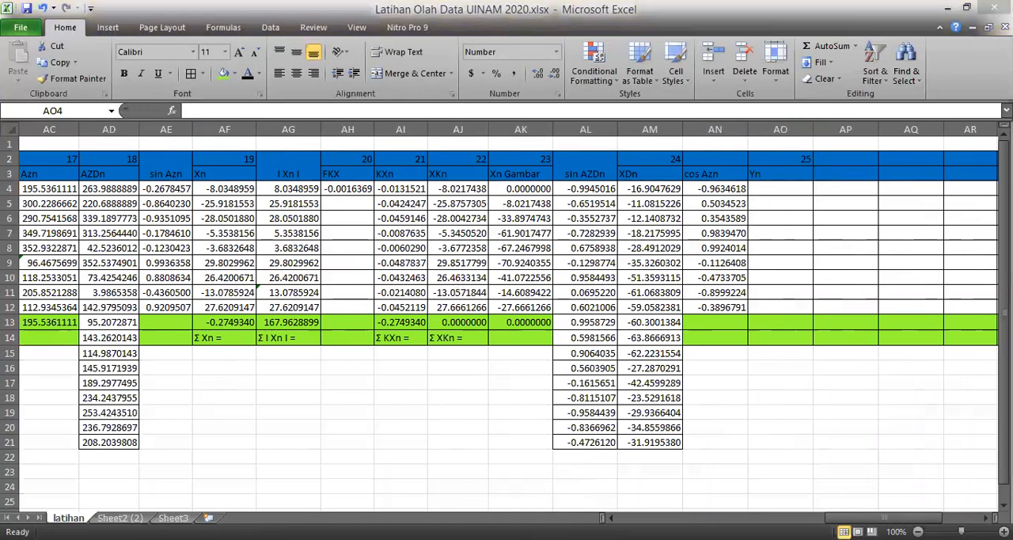
Calculate the first Yn value in AO4 as Dn times cos Azn with the formula =L4*AN4.
text(=)
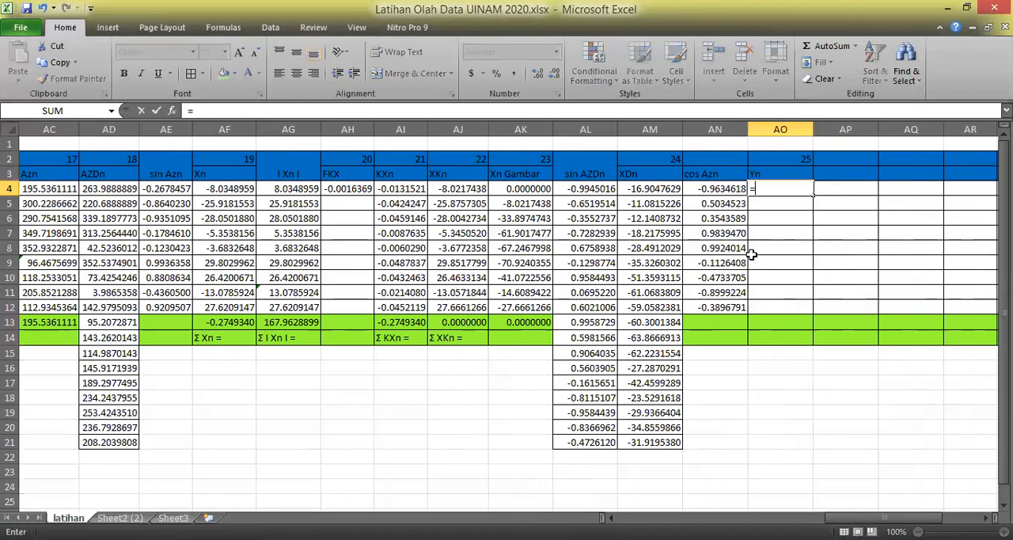
drag(860, 518, 827, 518)
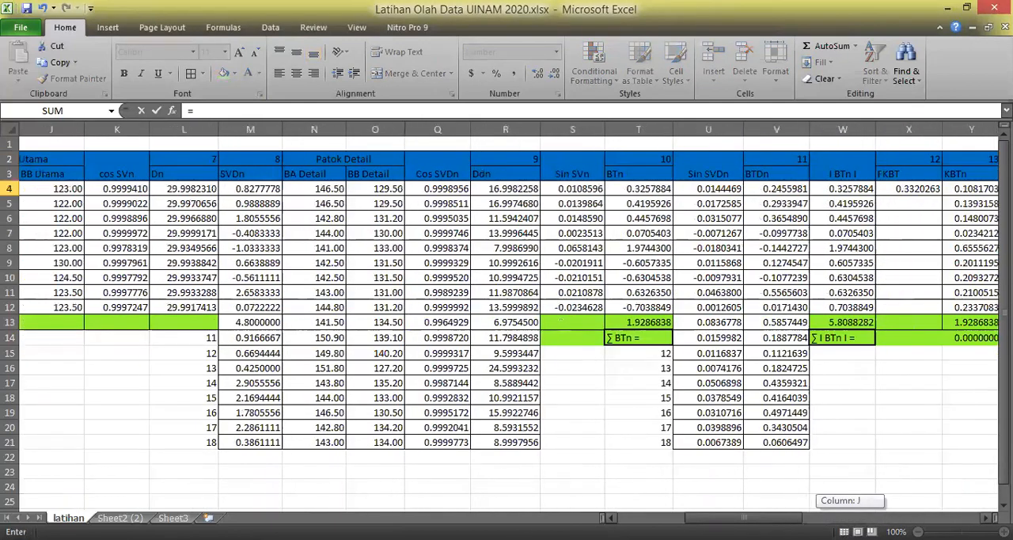
click(207, 190)
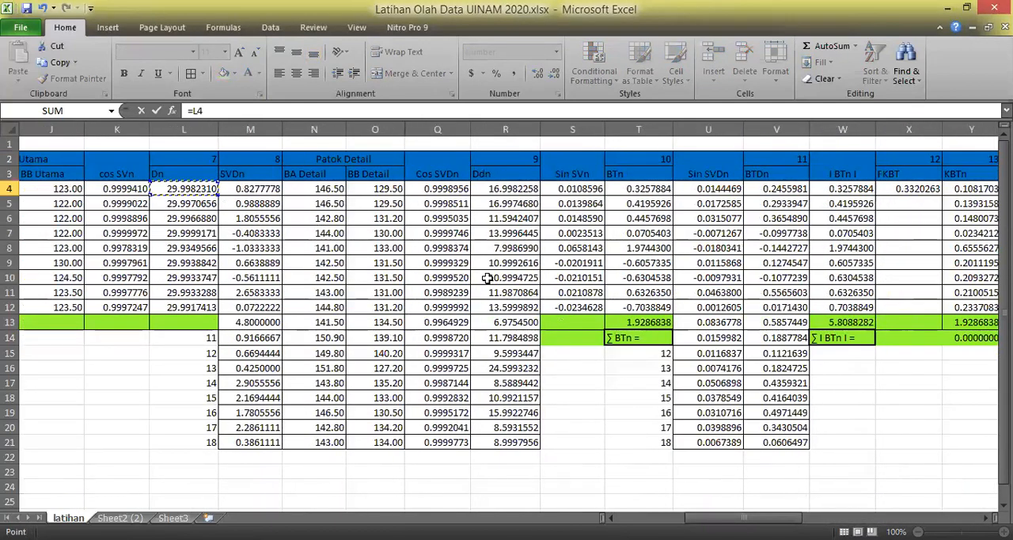
text(*)
drag(744, 518, 892, 498)
click(536, 194)
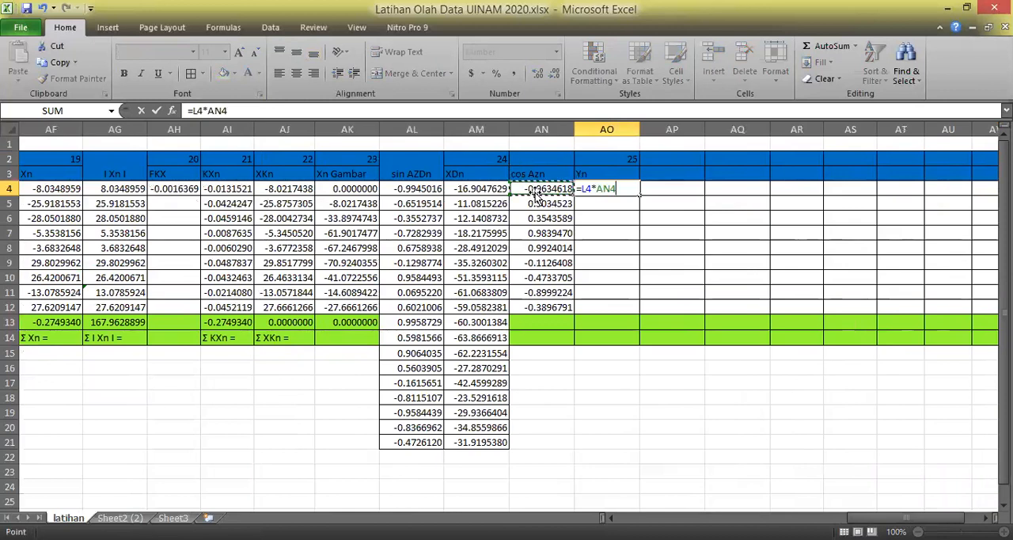
key(Return)
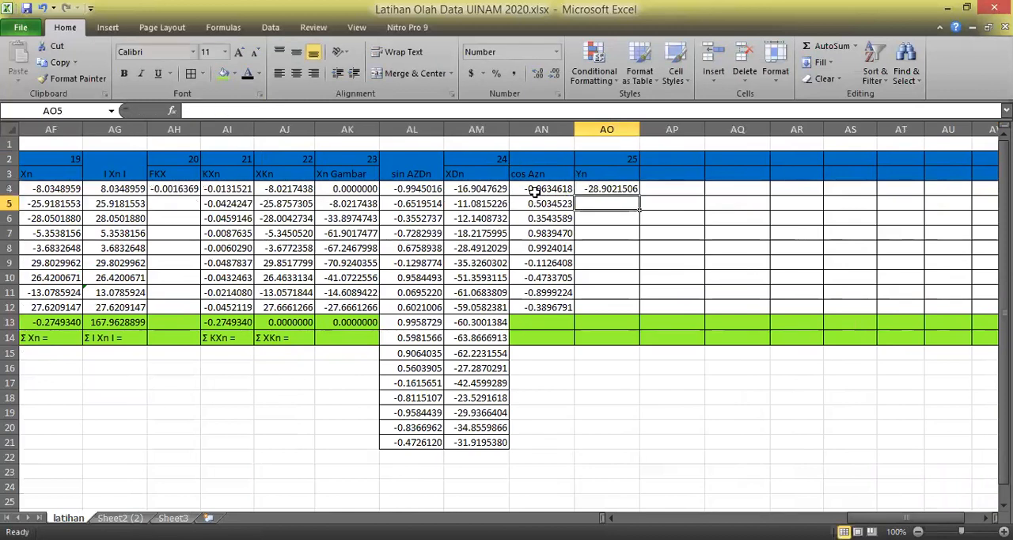
Copy the Yn formula from AO4 down through AO12.
click(603, 190)
drag(639, 193, 641, 311)
click(673, 399)
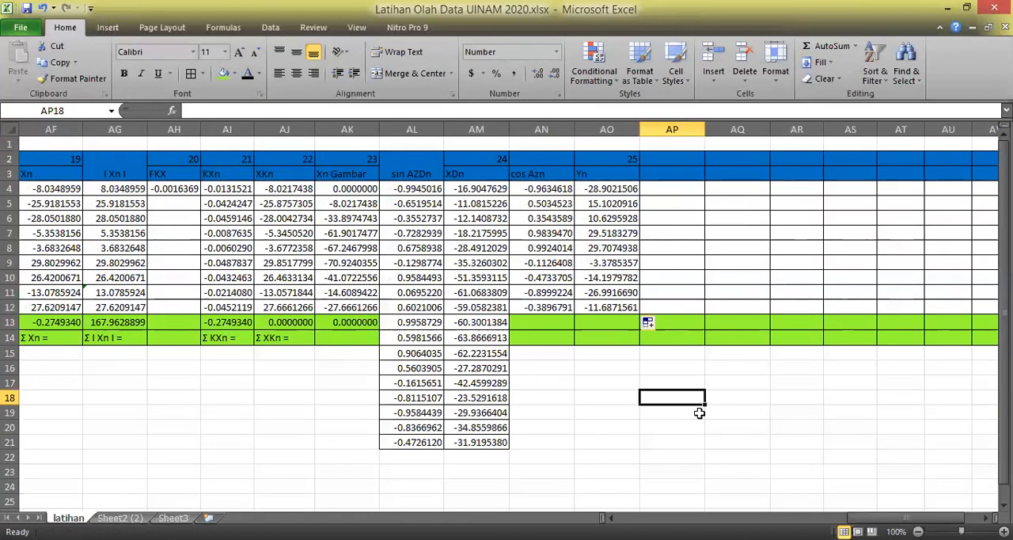
key(alt+Tab)
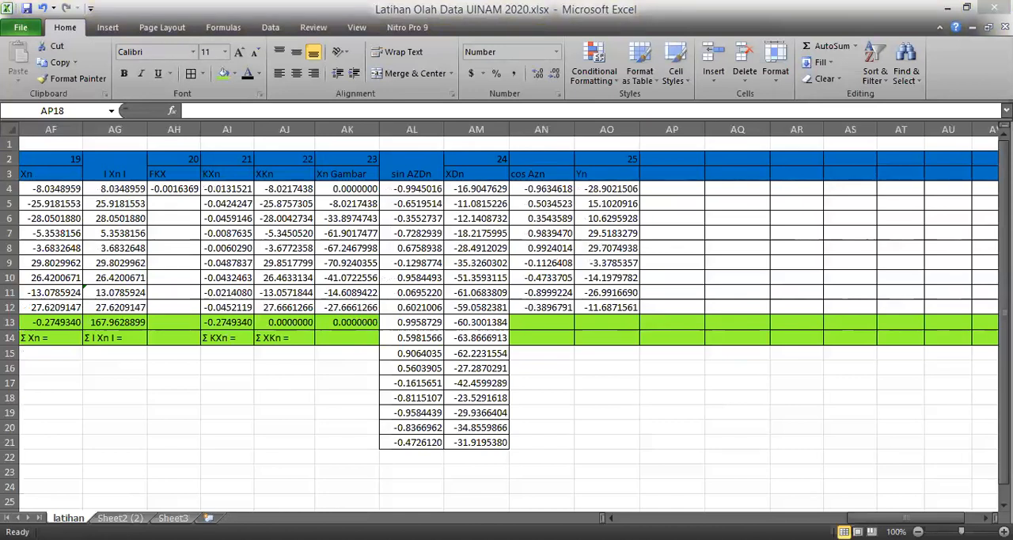
key(alt+Tab)
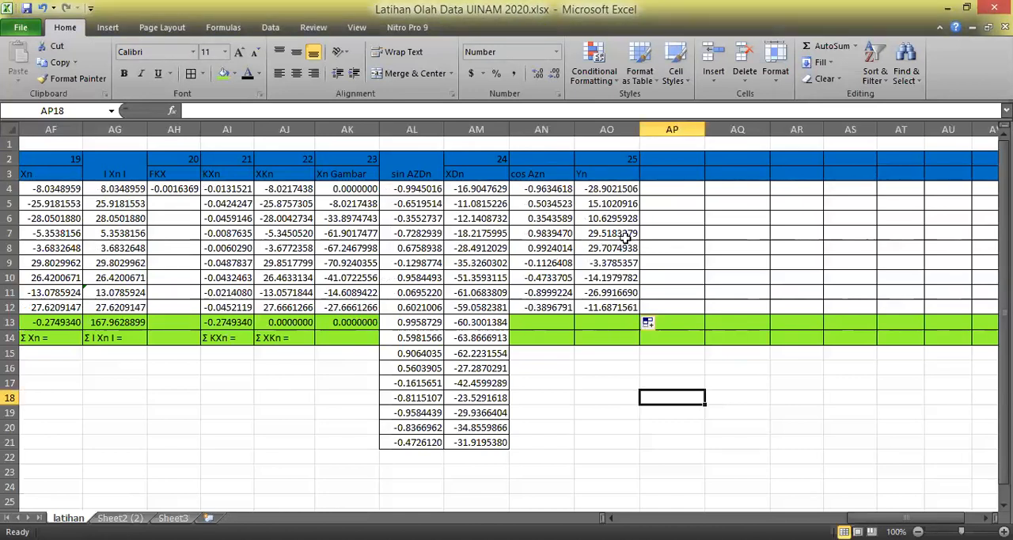
Enter the heading I Yn I in AP3 for the absolute values and centre it in its column.
click(675, 169)
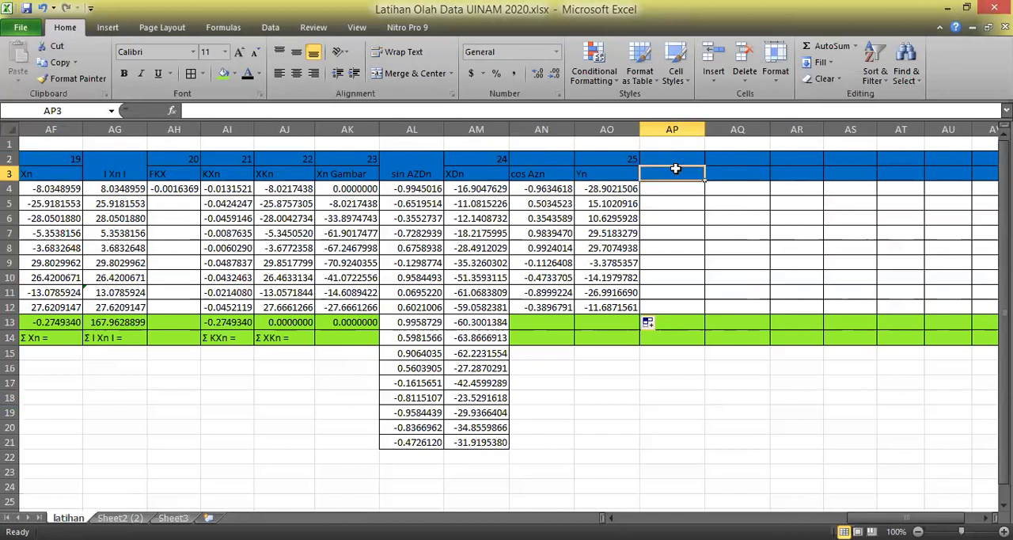
double_click(676, 169)
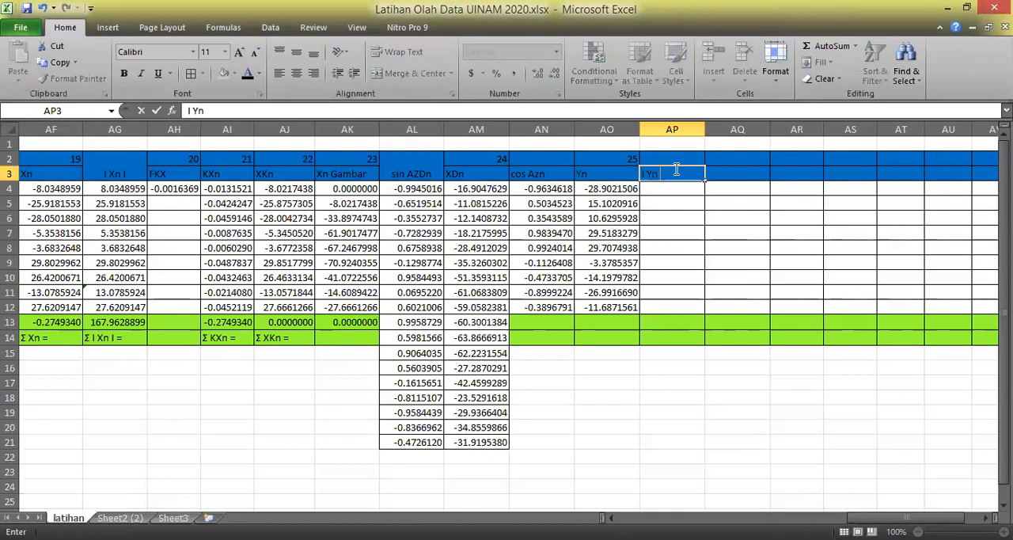
text(I Yn I)
key(Return)
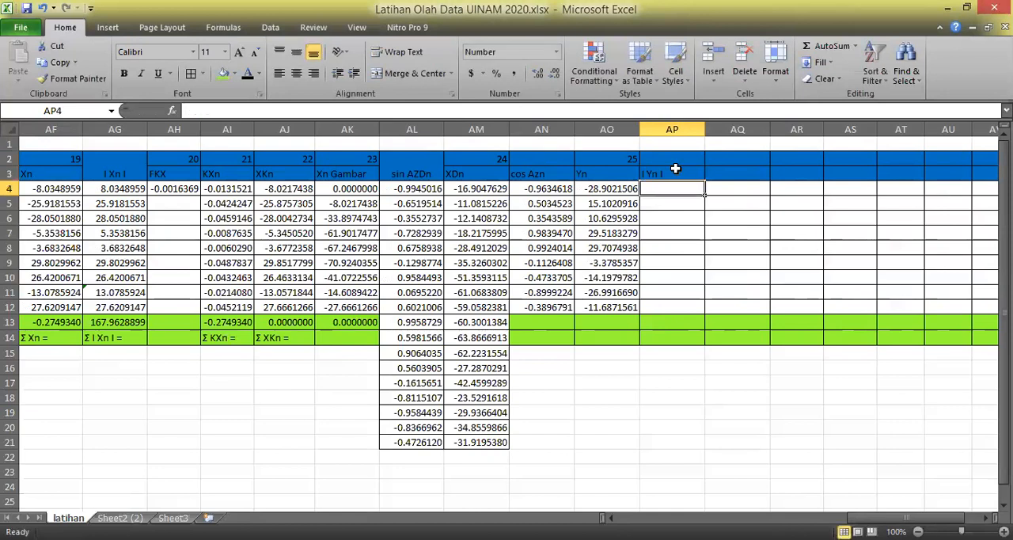
drag(682, 158, 686, 171)
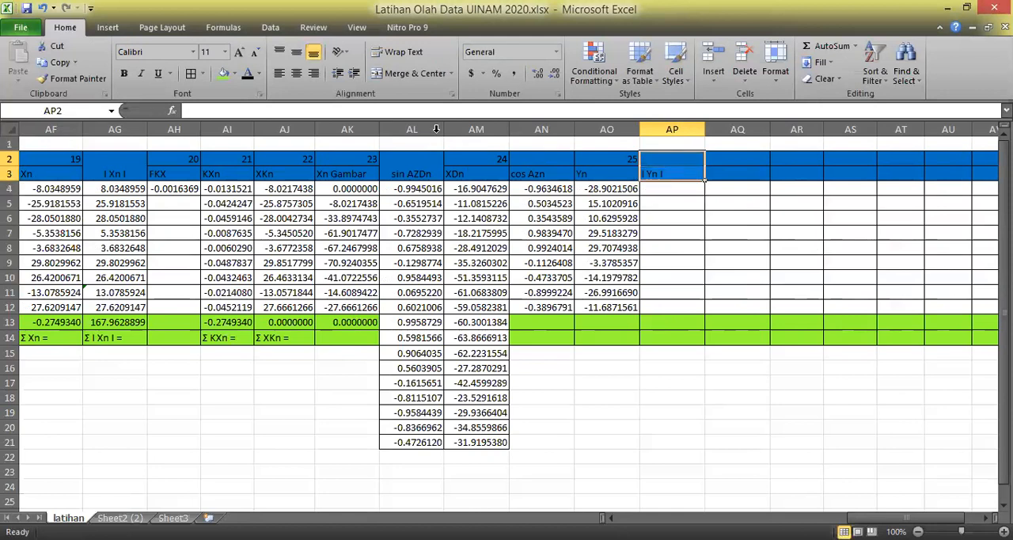
click(415, 72)
click(796, 278)
Make the first Yn value positive in AP4 with the formula =-AO4.
click(675, 189)
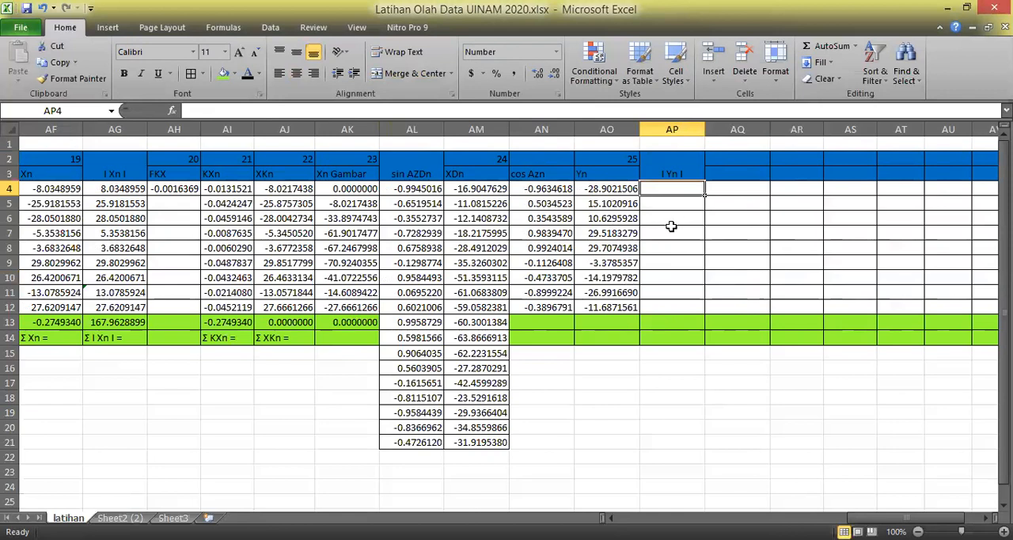
text(=-)
click(621, 193)
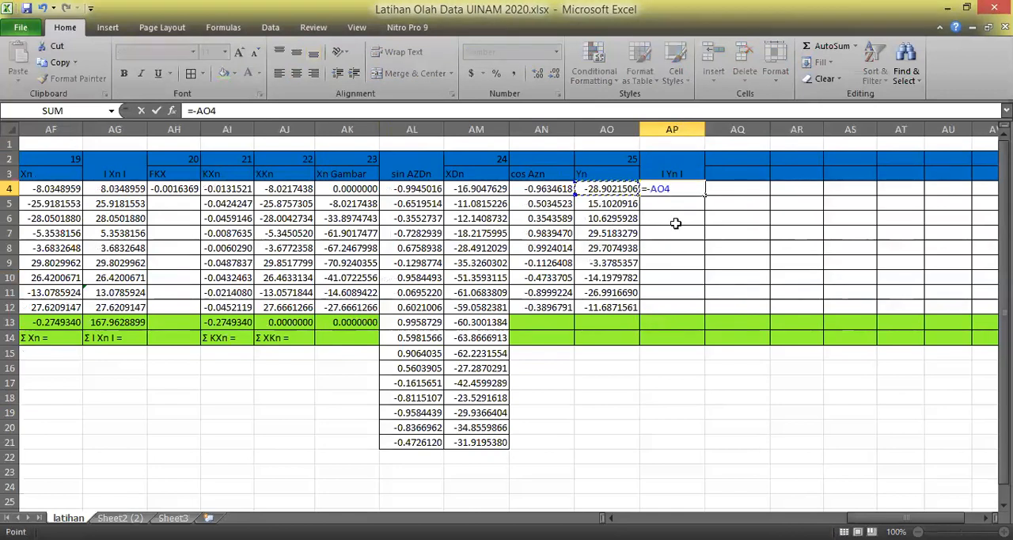
key(Return)
Reference the positive Yn value in AP5 with =AO5 and copy the formula down to AP9.
text(=)
click(627, 204)
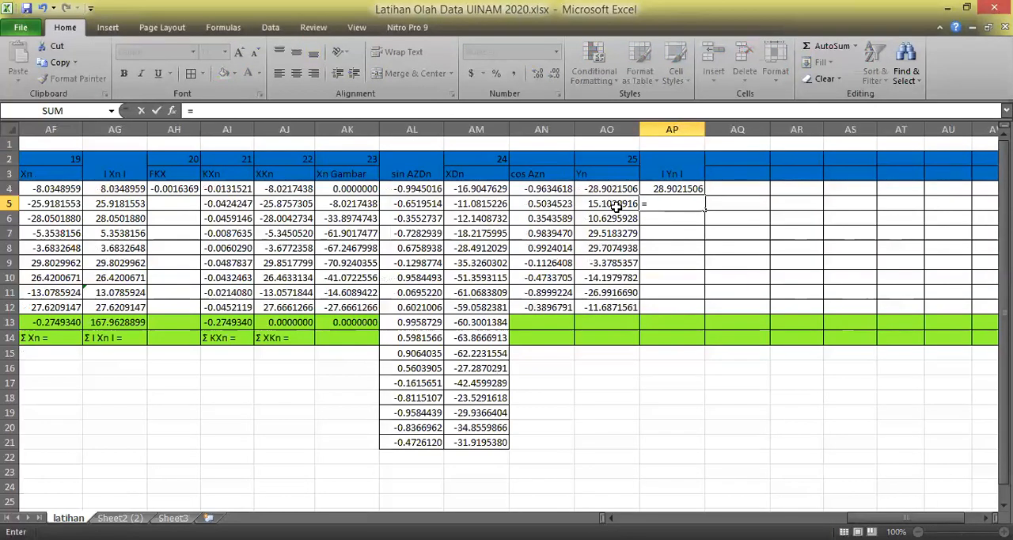
key(Return)
click(683, 204)
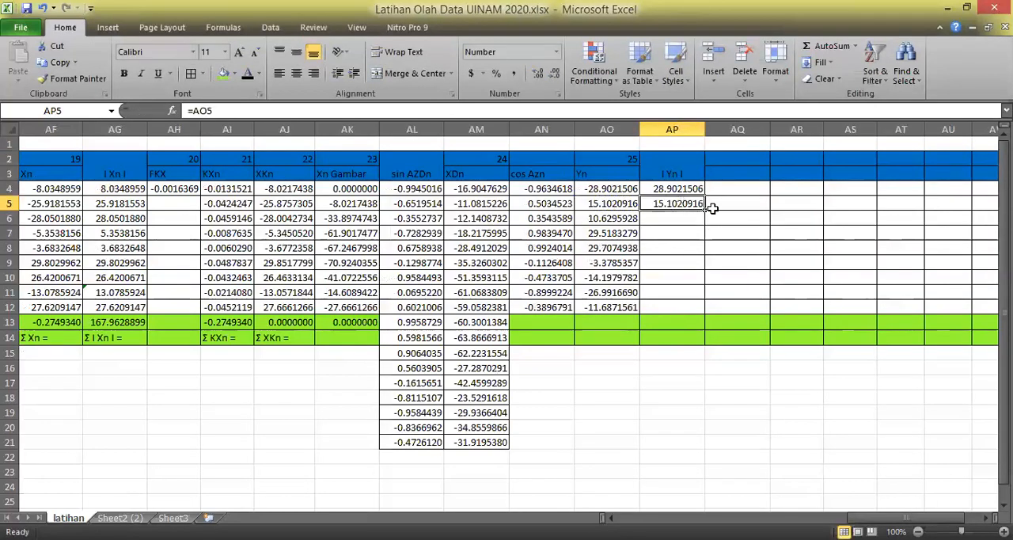
drag(705, 208, 682, 273)
Change the formula in AP9 to =-AO9 and copy it down to AP12 to make the negative Yn values positive.
click(679, 267)
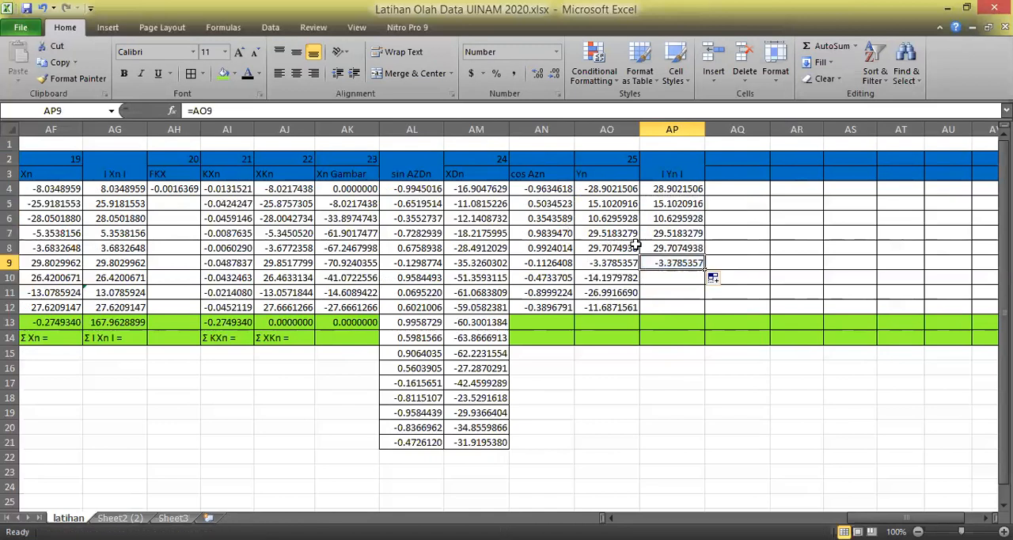
click(204, 116)
text(ABS()
key(Return)
click(651, 263)
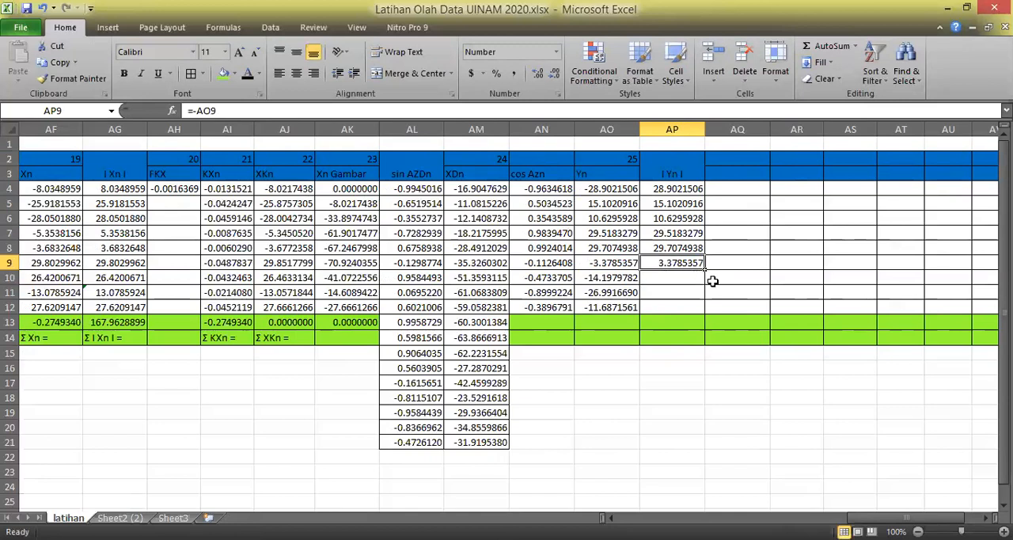
drag(708, 283, 708, 315)
click(720, 406)
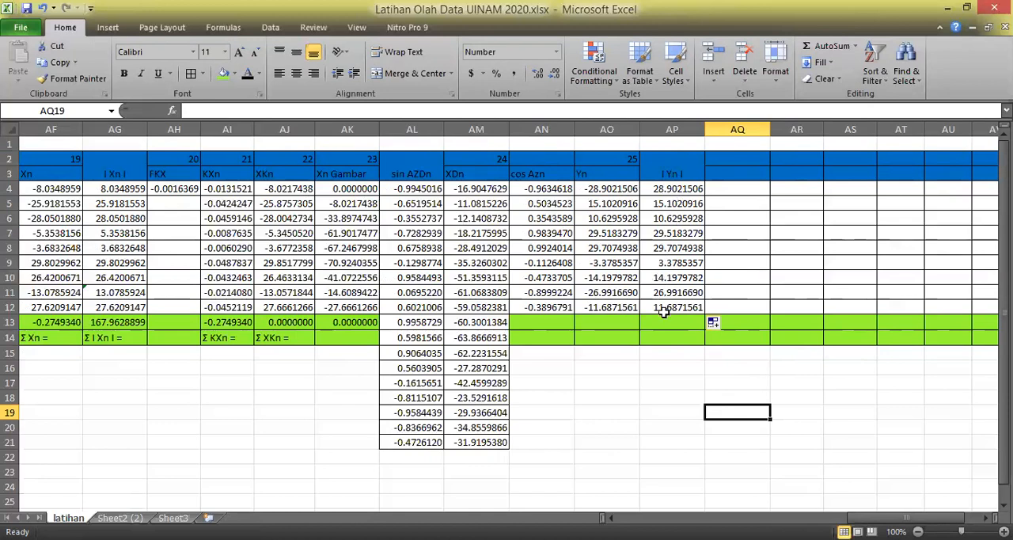
click(661, 413)
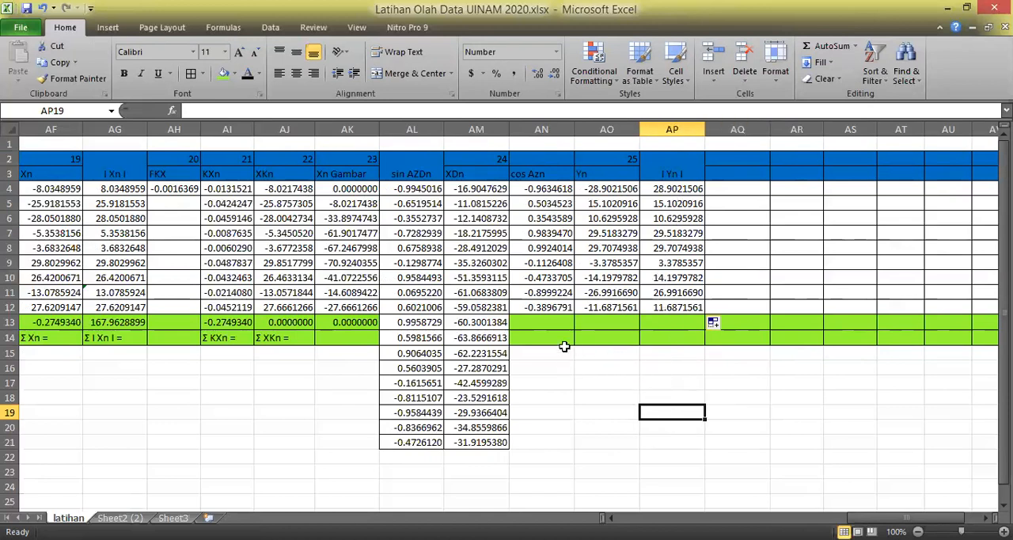
Label the Yn total in AO14 with Σ Yn=, inserting the Greek capital sigma as a symbol.
click(598, 338)
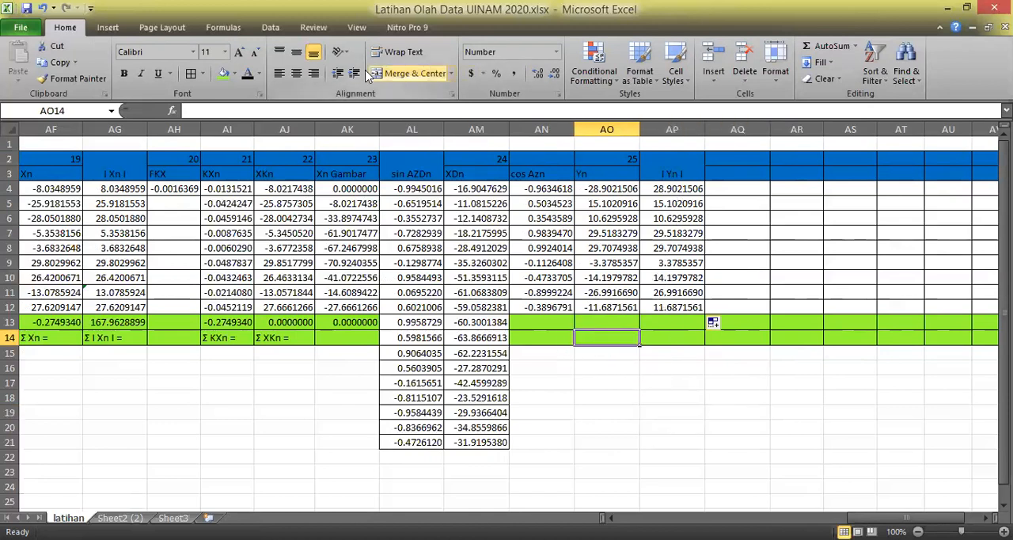
click(107, 27)
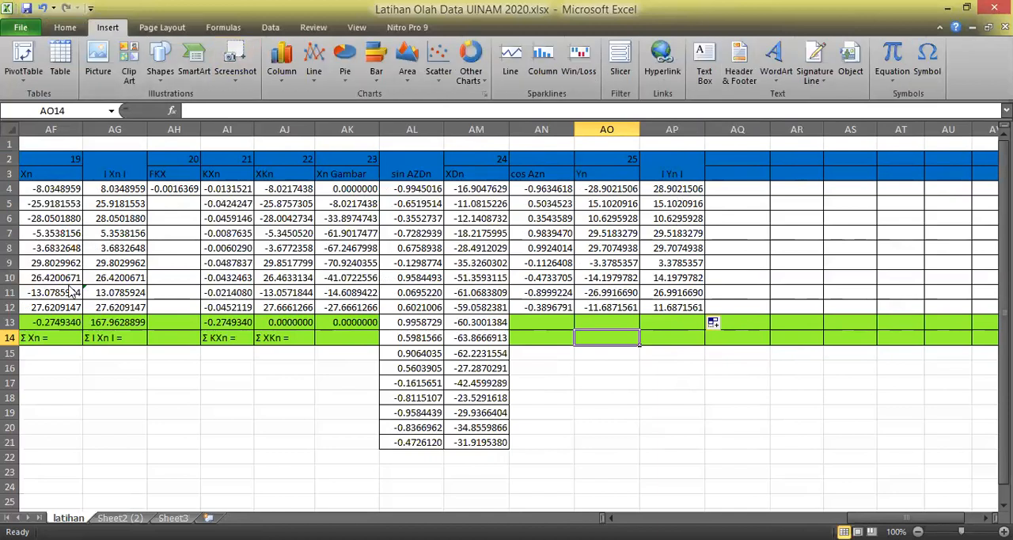
click(927, 63)
click(354, 337)
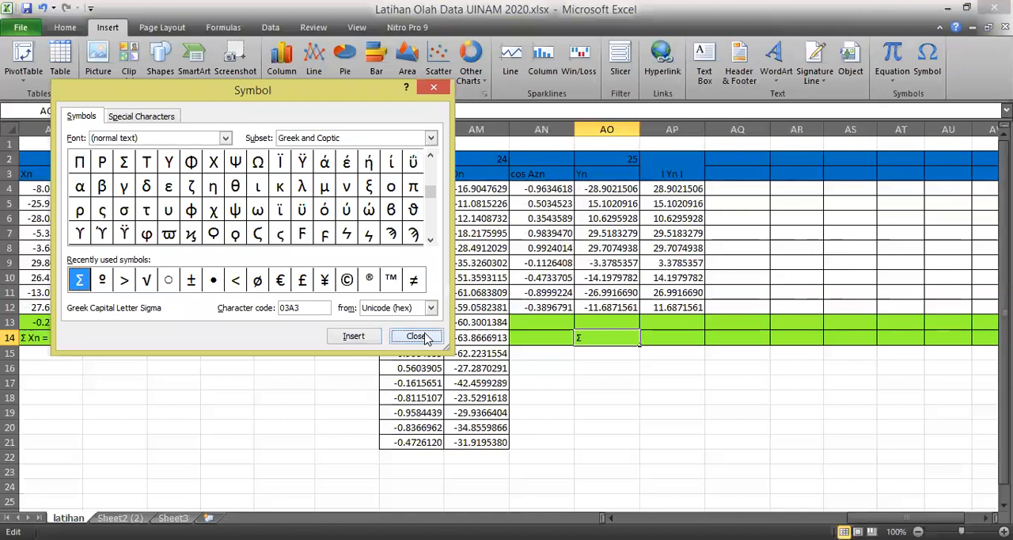
click(415, 335)
text(Y)
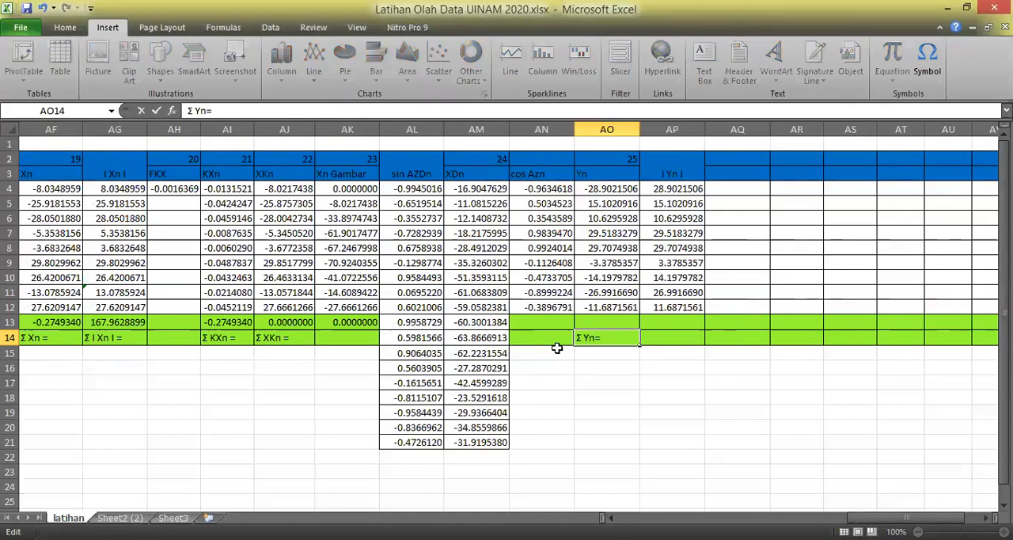
text(n=)
key(Tab)
Copy the Σ Yn= label from AO14 to AP14 and change the copy to Σ I Yn I =.
click(604, 336)
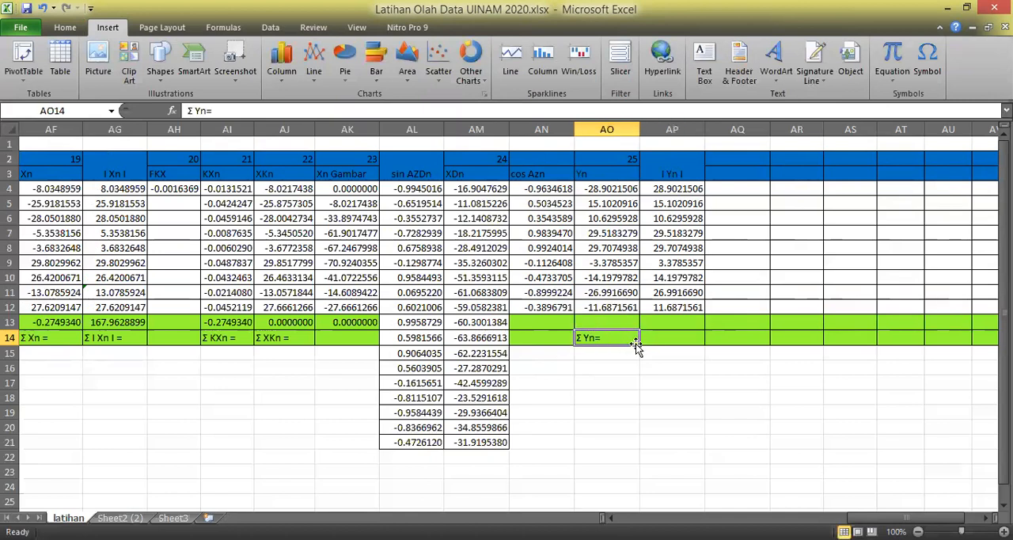
drag(635, 346, 669, 340)
click(667, 339)
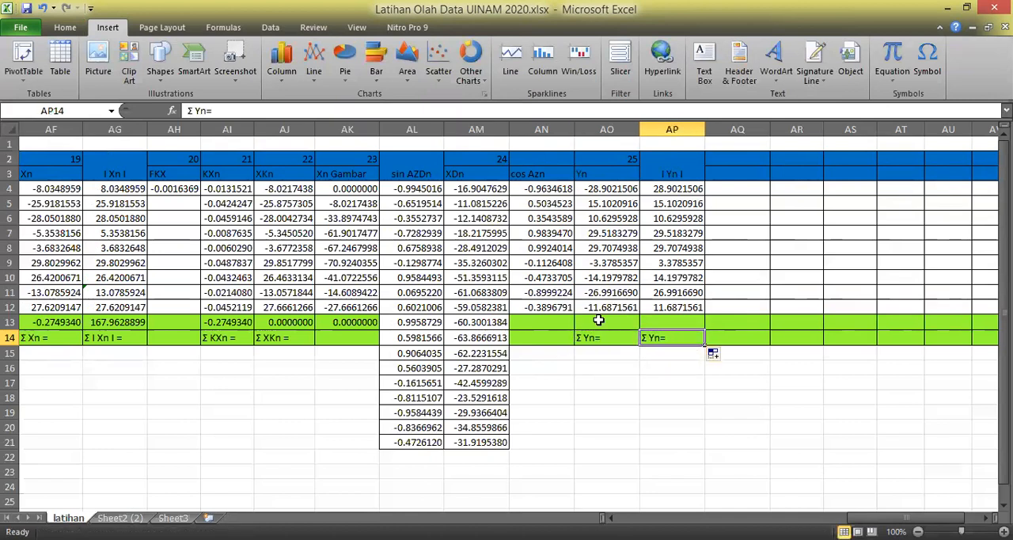
click(196, 111)
text(I Yn )
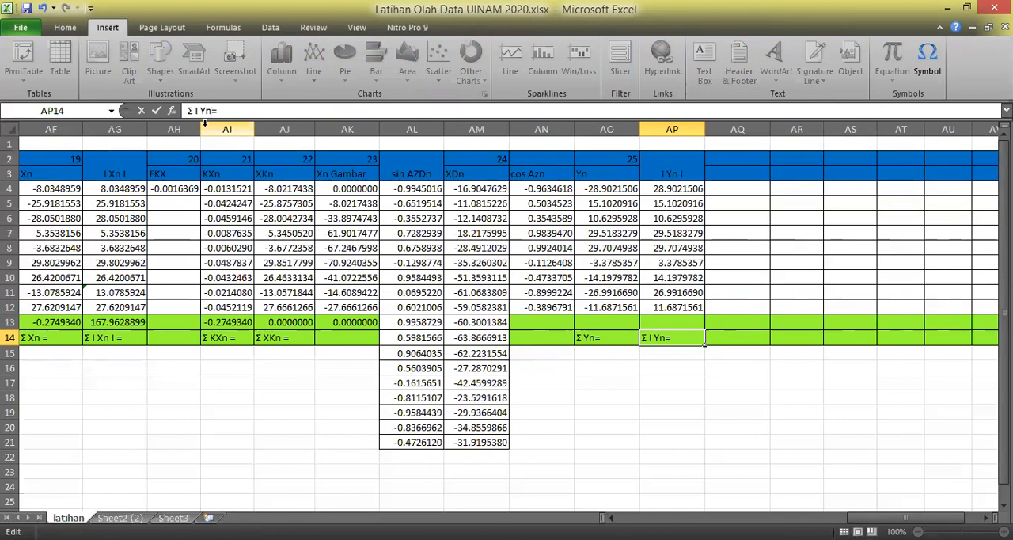
text(I)
key(Return)
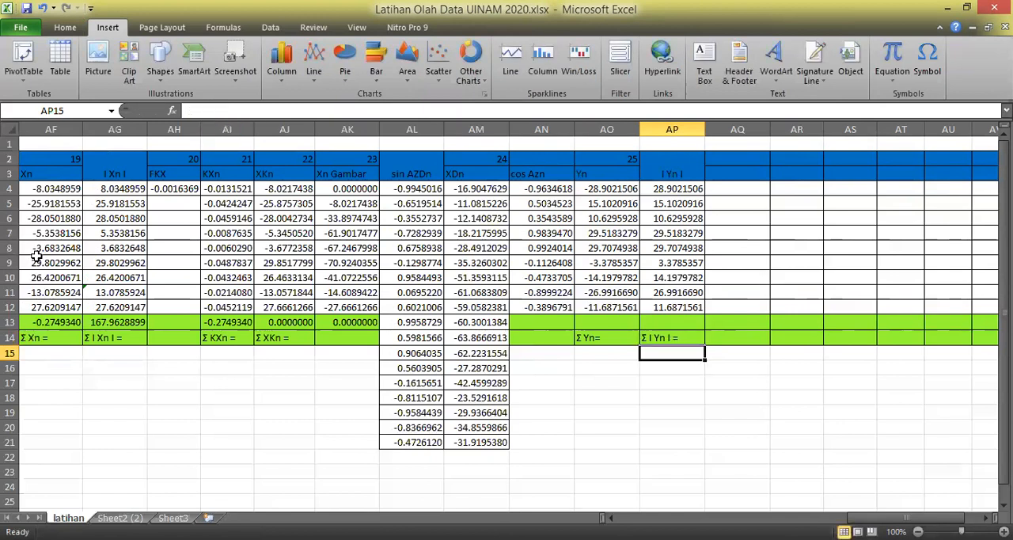
click(665, 412)
Sum the Yn values in AO13 with =SUM(AO4:AO12) and copy the formula to AP13 for the I Yn I column.
click(618, 324)
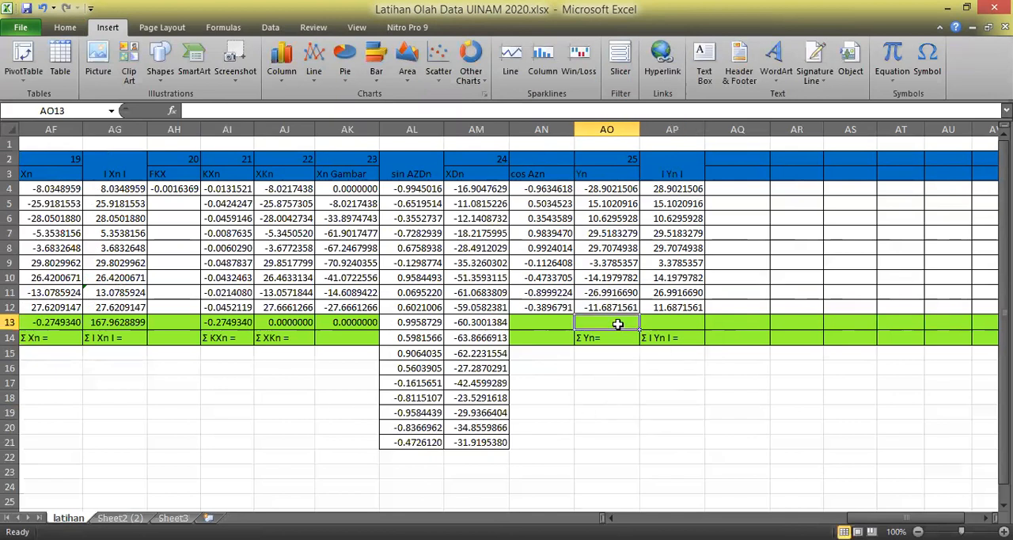
text(=s)
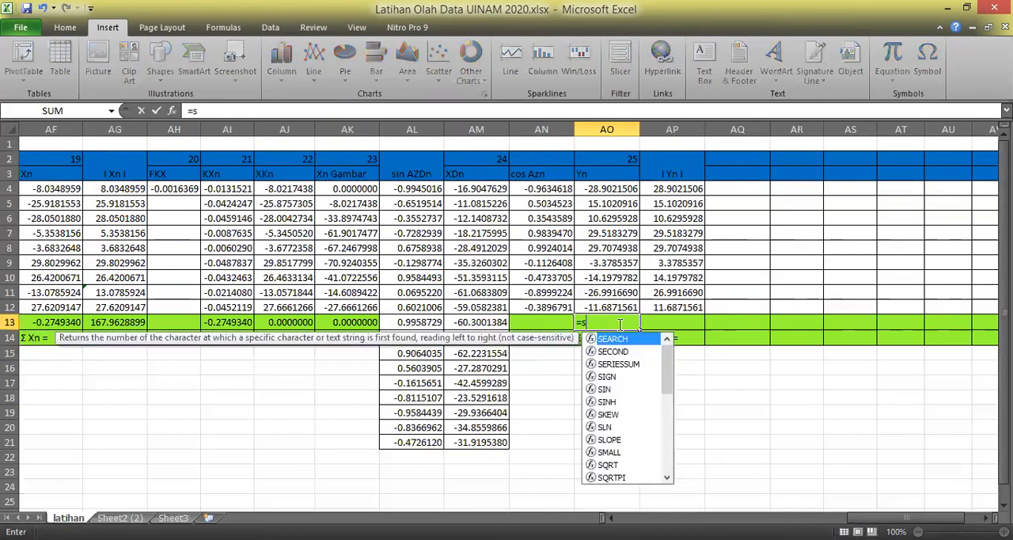
text(um()
click(595, 192)
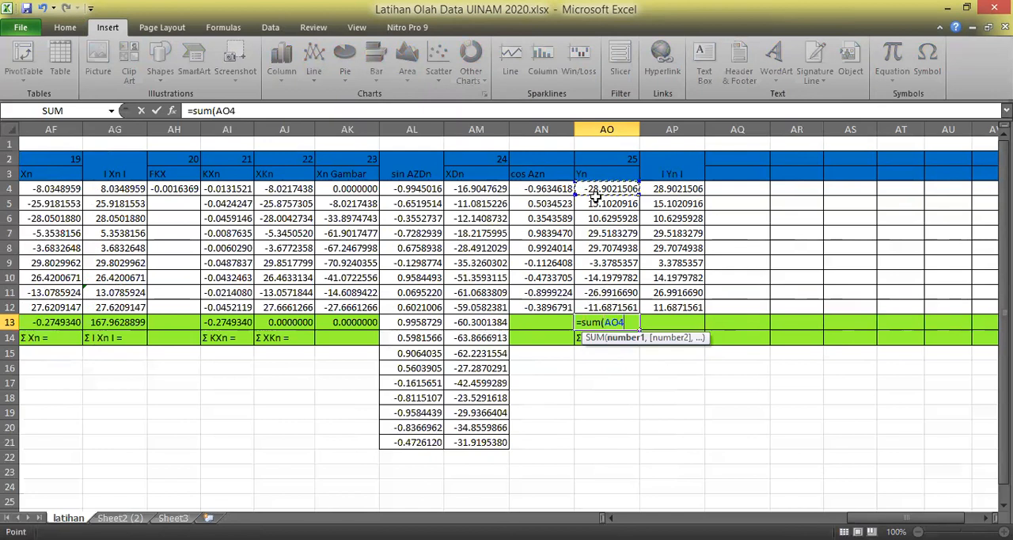
drag(596, 192, 613, 309)
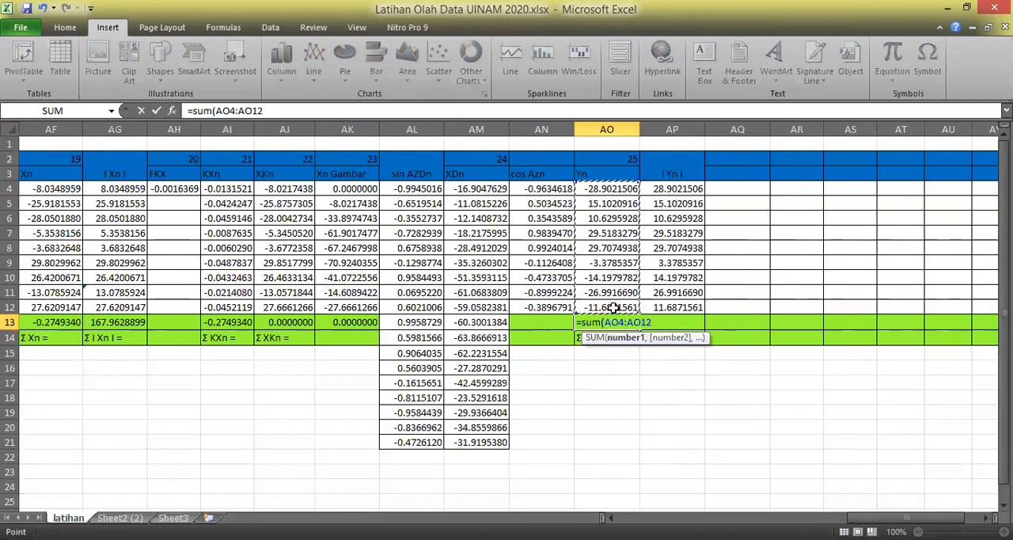
text())
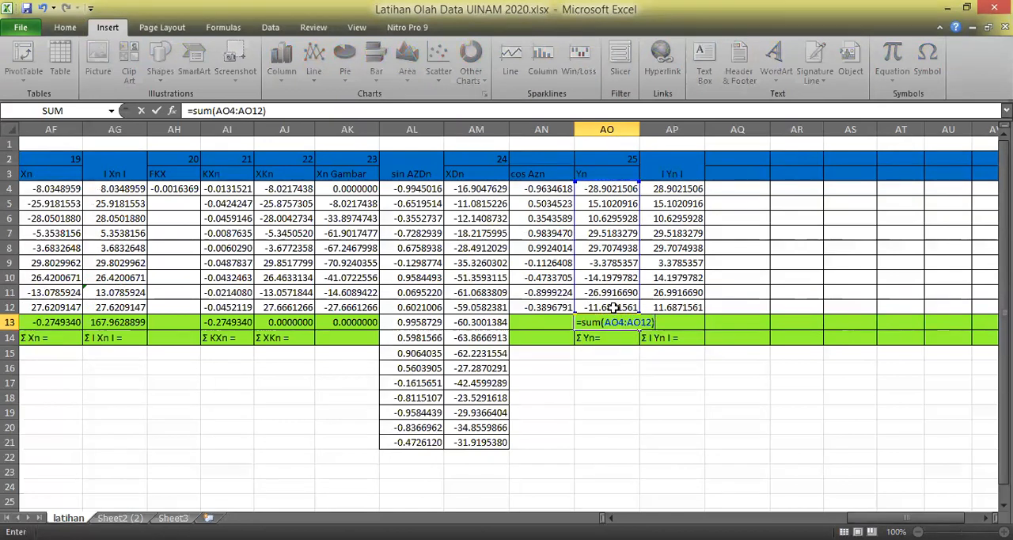
key(Return)
click(632, 324)
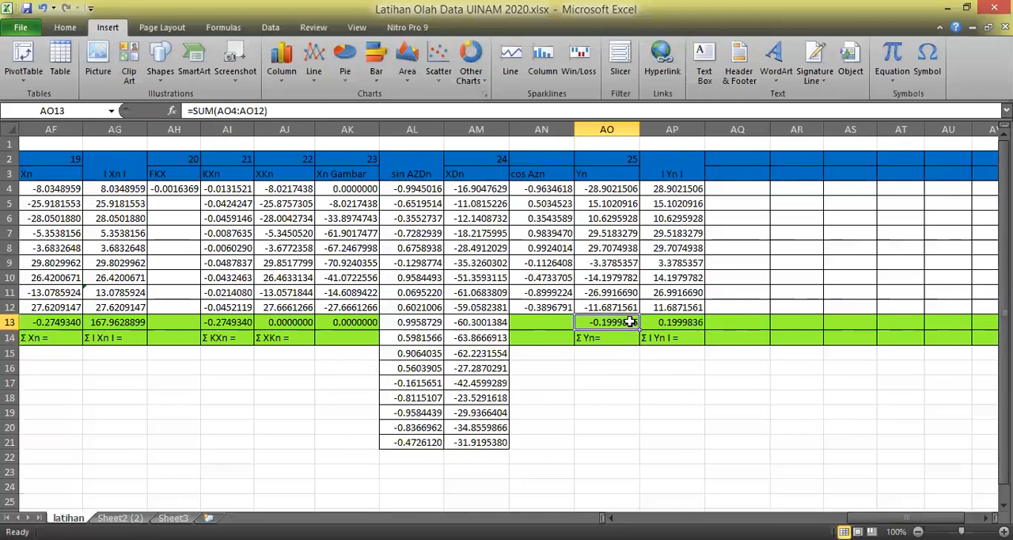
drag(639, 329, 704, 323)
click(760, 384)
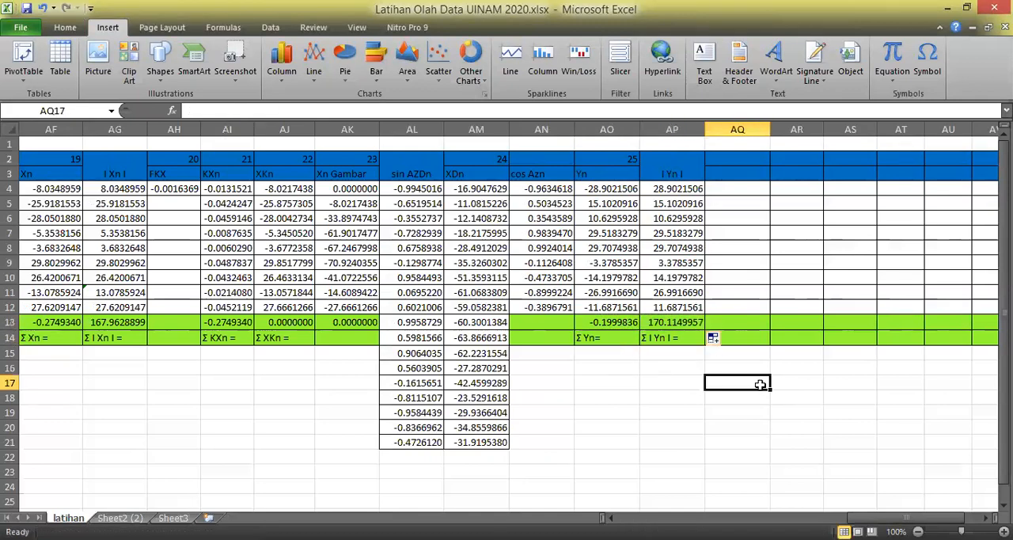
Check which cell ranges the sum formulas in AO13 and AP13 cover, leaving both unchanged.
click(619, 323)
double_click(620, 323)
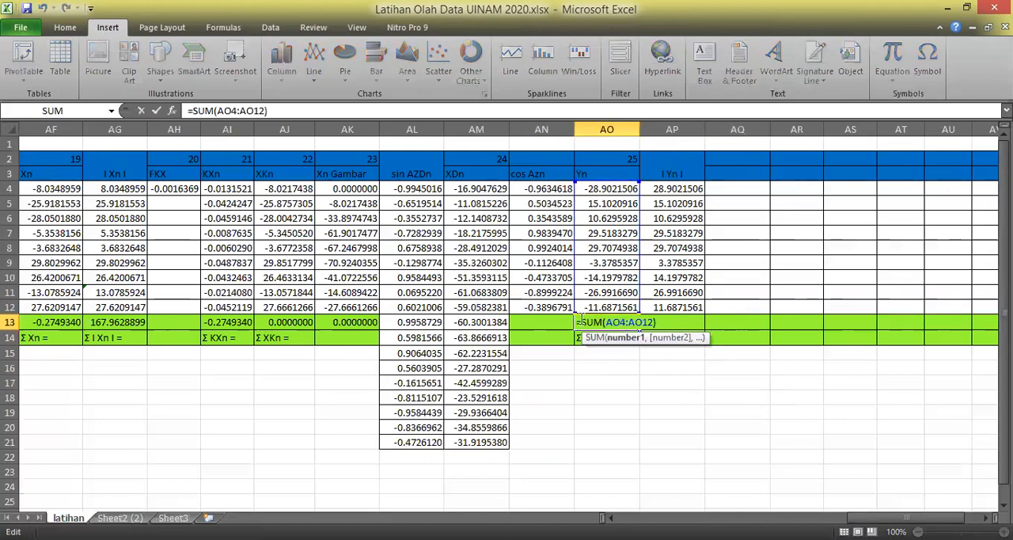
key(Escape)
click(671, 322)
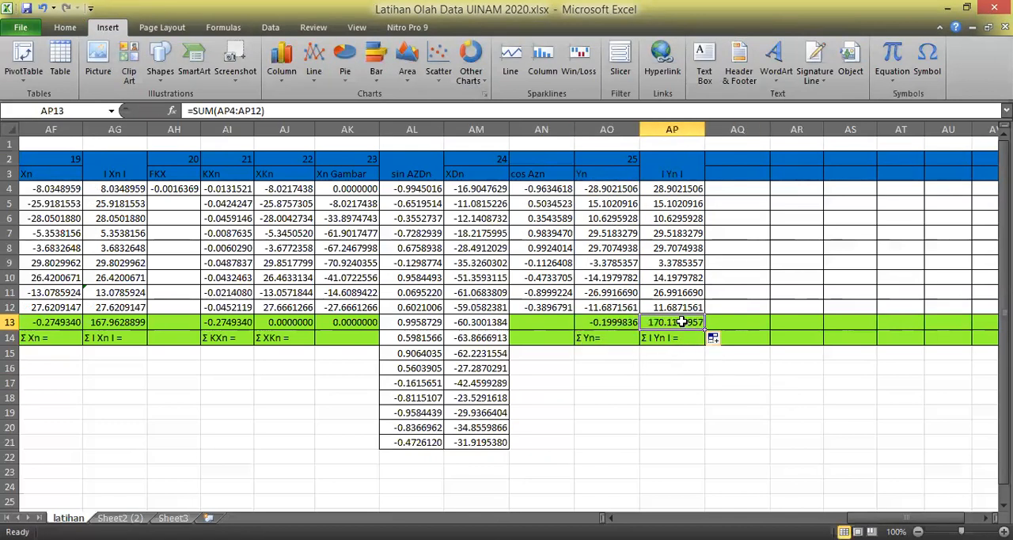
double_click(671, 322)
key(Escape)
click(764, 438)
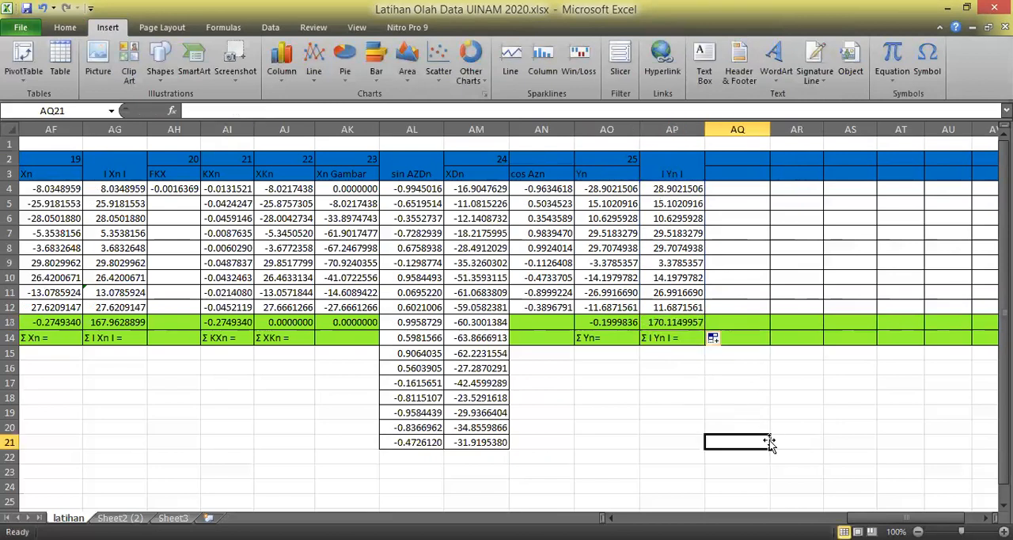
Number column AQ as 26 in row 2 and enter the heading FKY in AQ3.
click(743, 158)
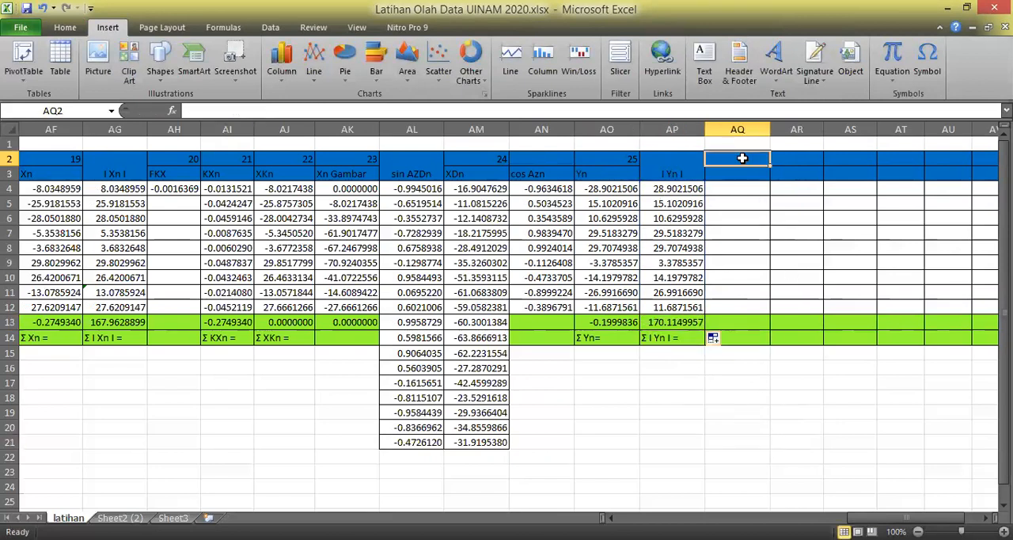
text(26)
key(Return)
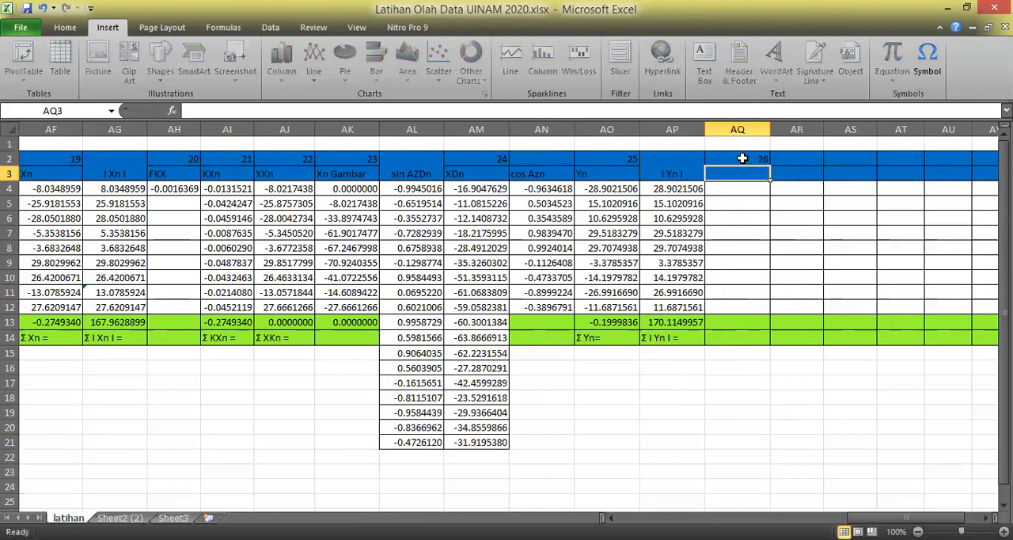
text(FKY)
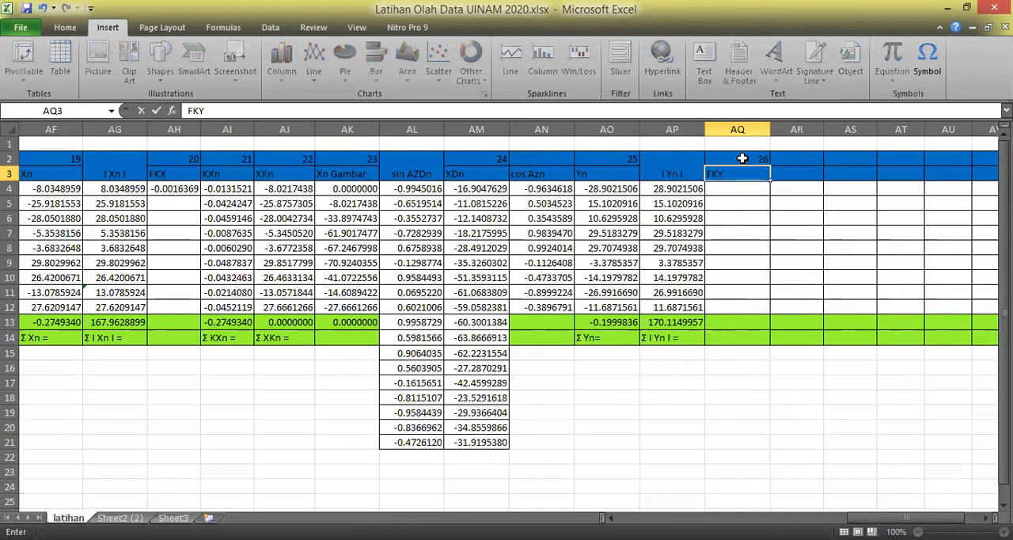
key(Return)
Calculate the FKY factor in AQ4 by dividing the Yn sum by the I Yn I sum with =AO13/AP13, and check the formula.
text(=)
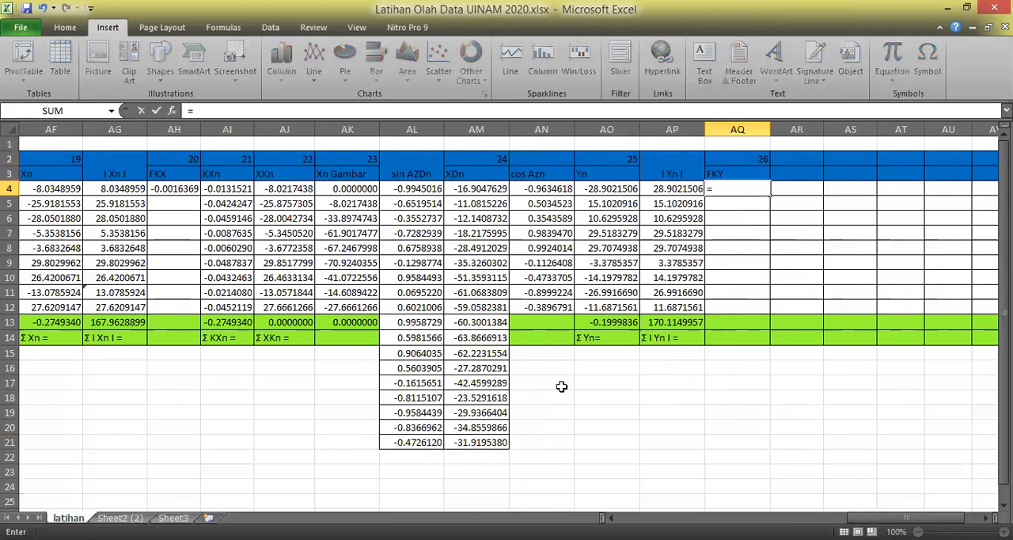
click(608, 323)
text(/)
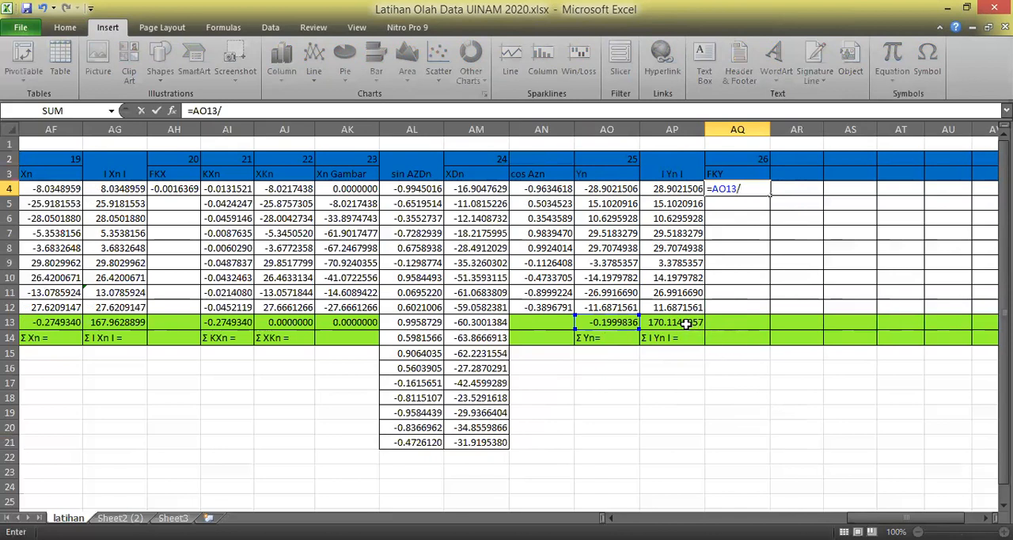
click(685, 323)
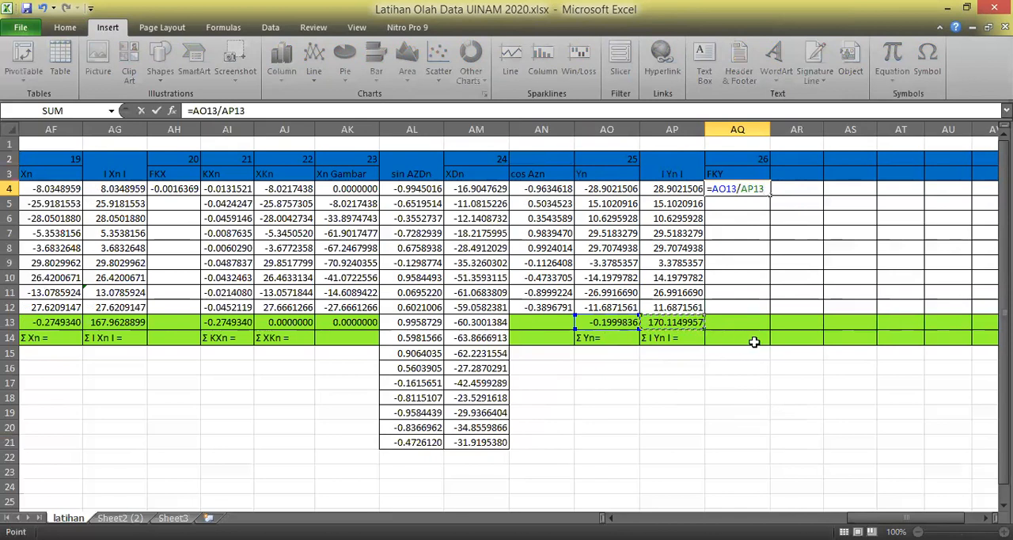
key(Return)
click(831, 414)
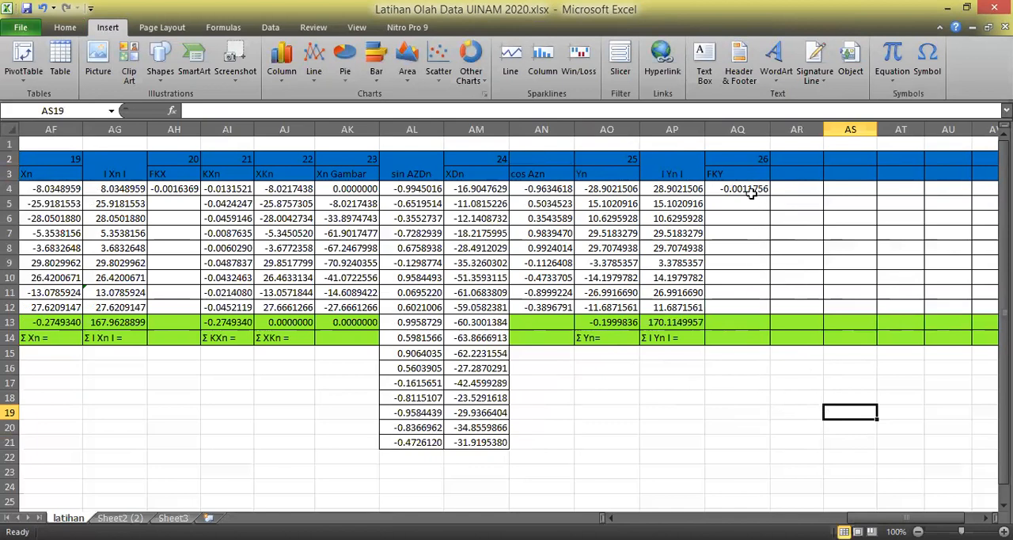
double_click(750, 191)
key(Escape)
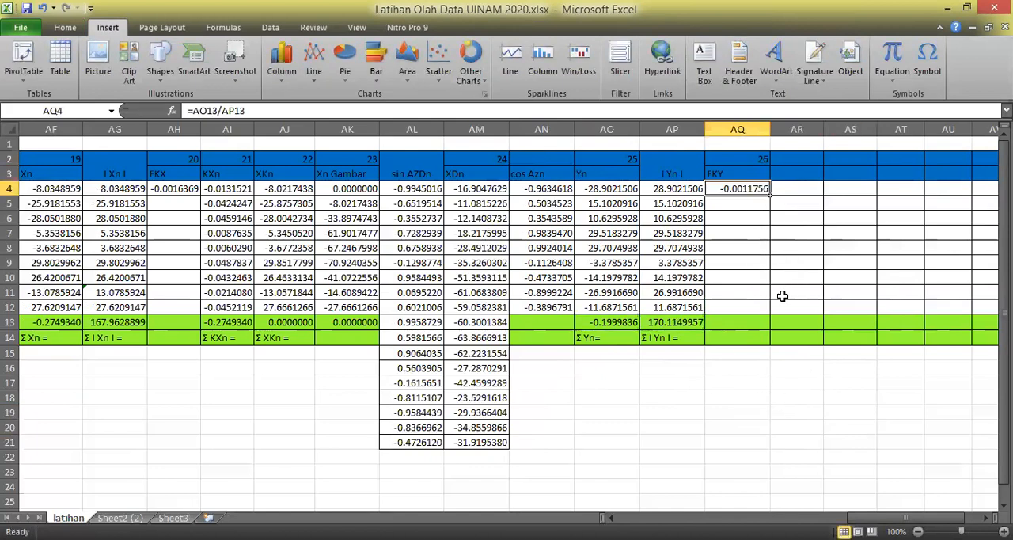
Number column AR as 27 in row 2 and enter the heading Kyn in AR3.
click(815, 159)
text(27)
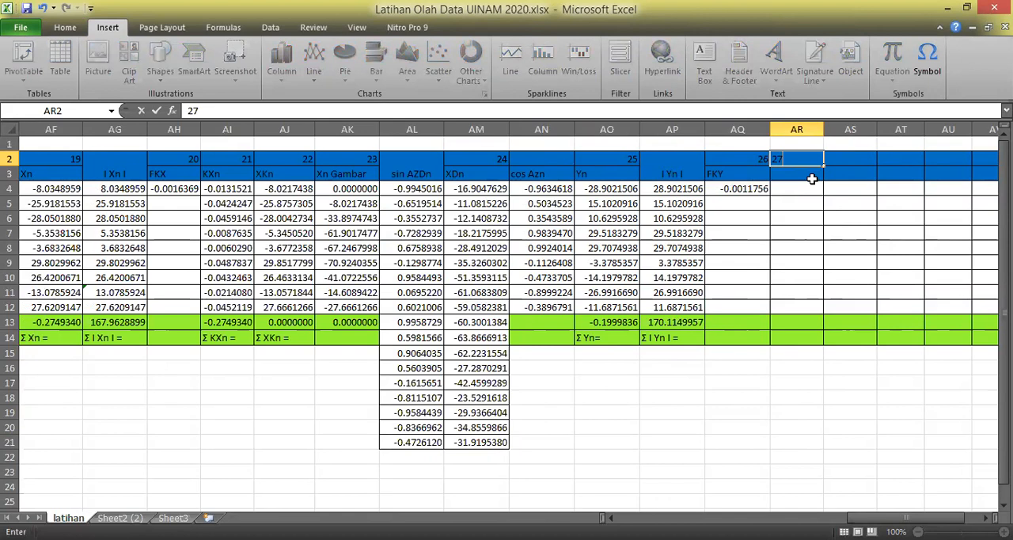
key(Return)
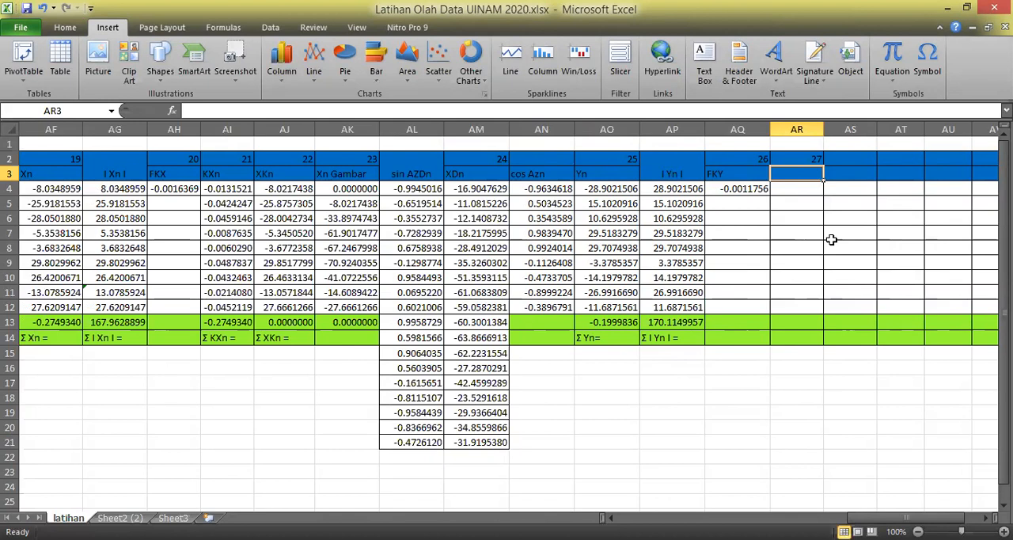
text(KY)
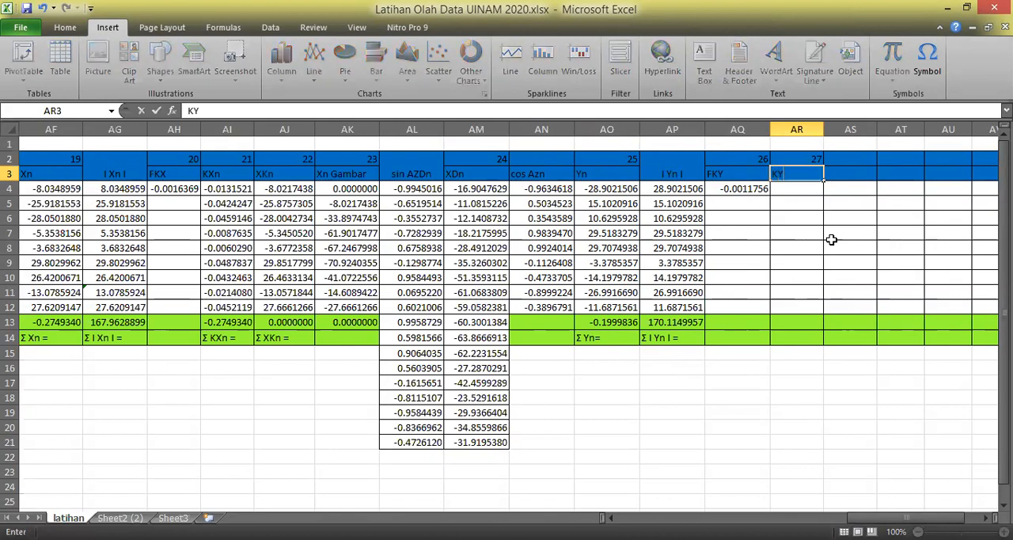
text(n)
key(Return)
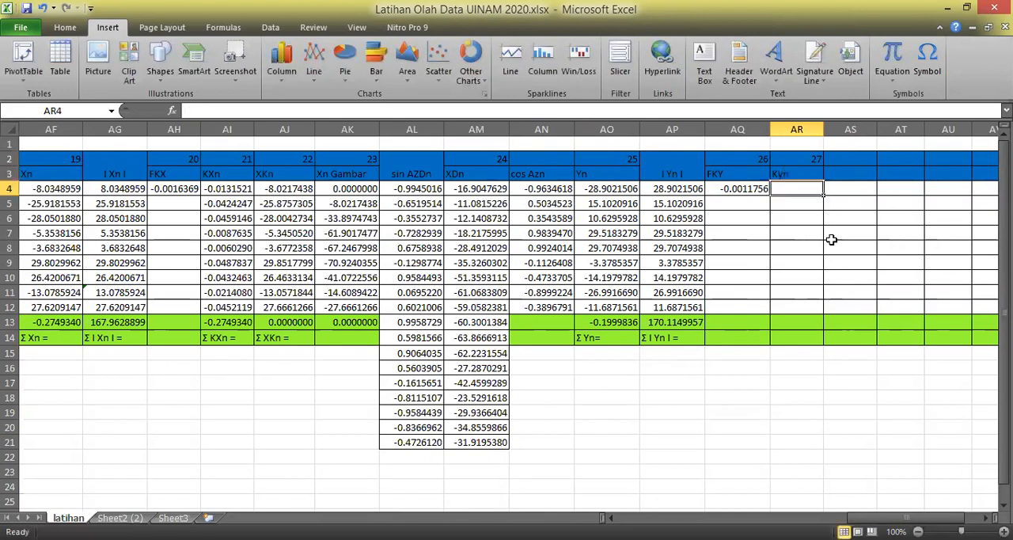
Calculate the first Kyn correction in AR4 with =$AQ$4*AP4, keeping the FKY reference absolute.
text(=)
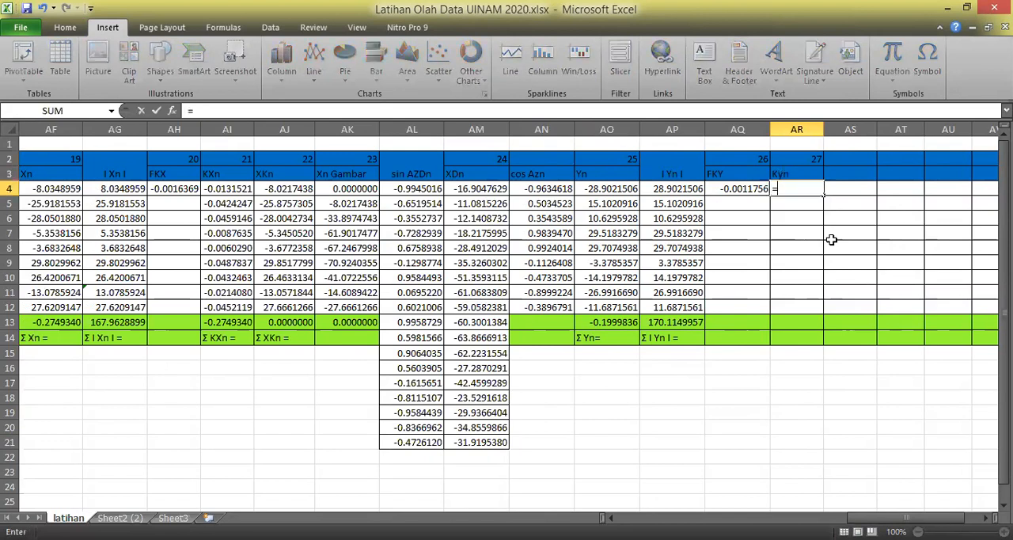
click(747, 190)
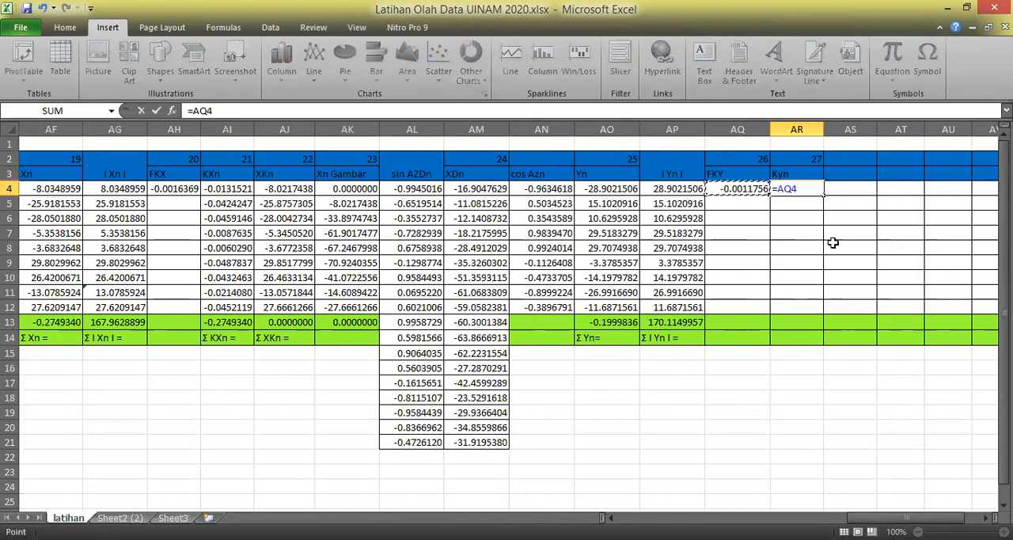
key(F4)
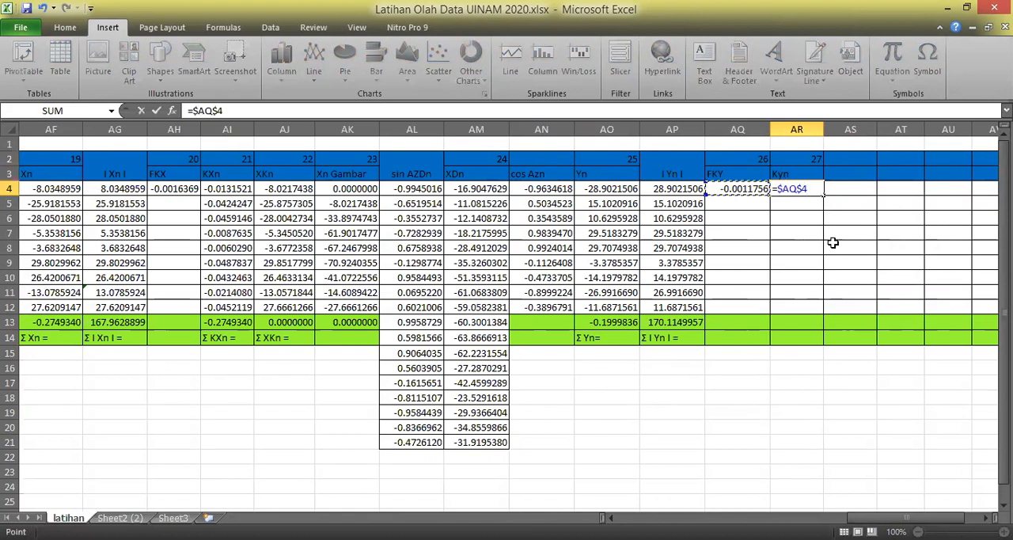
text(*)
click(683, 189)
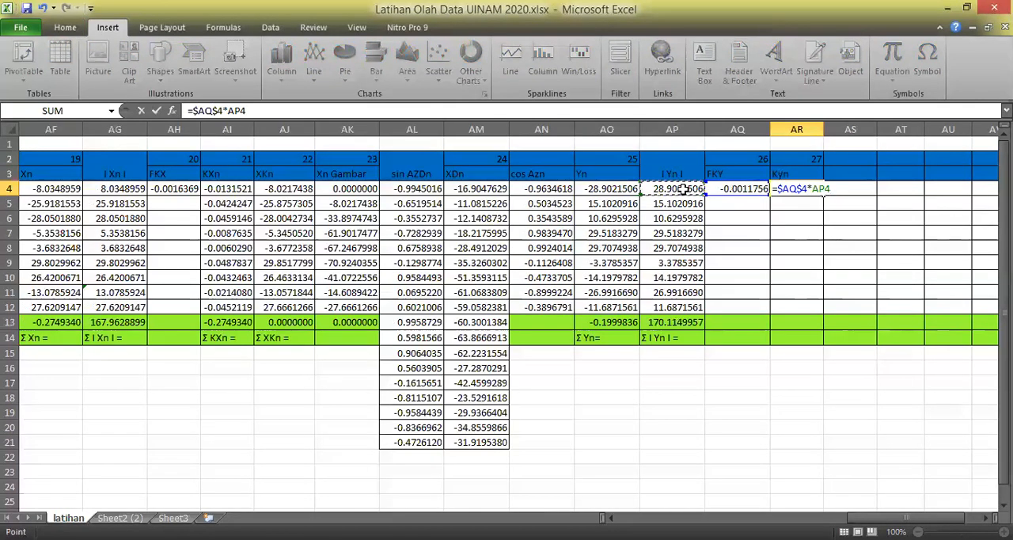
key(Return)
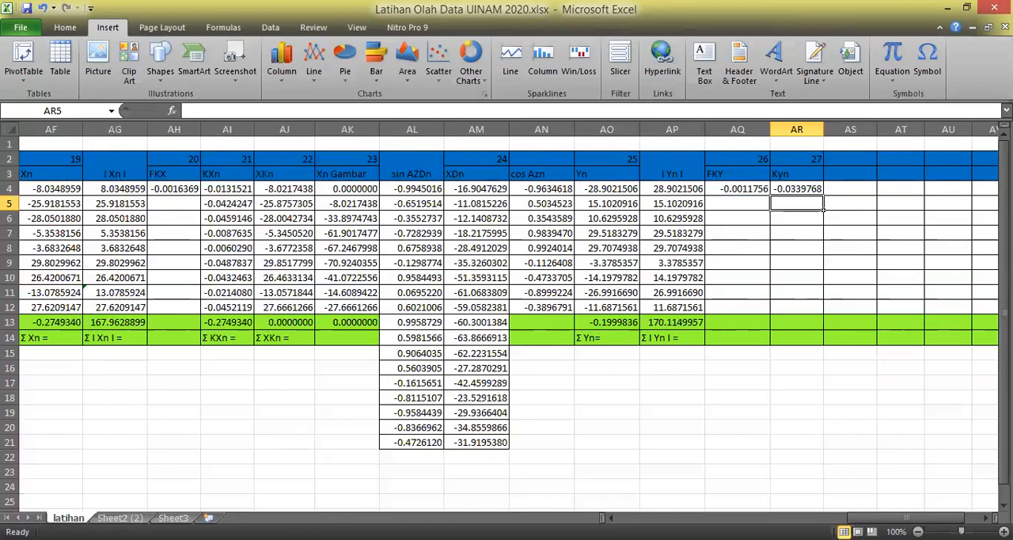
Fill the Kyn formula from AR4 down through AR12.
key(alt+Tab)
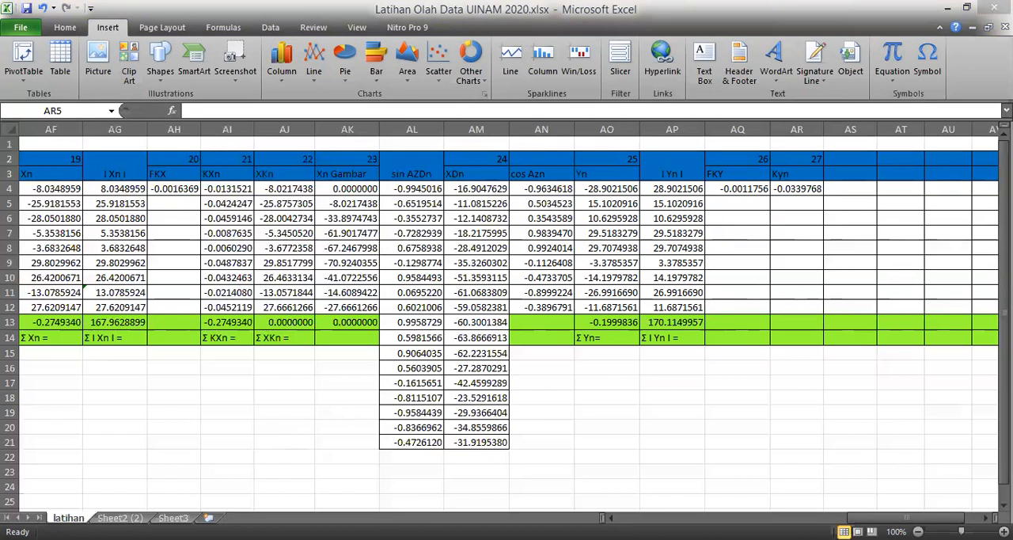
key(alt+Tab)
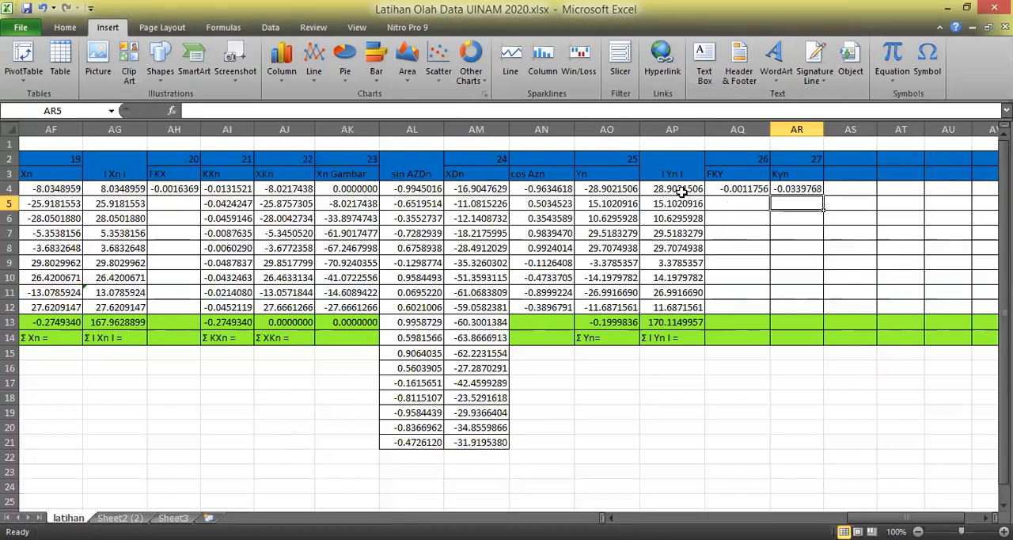
click(810, 188)
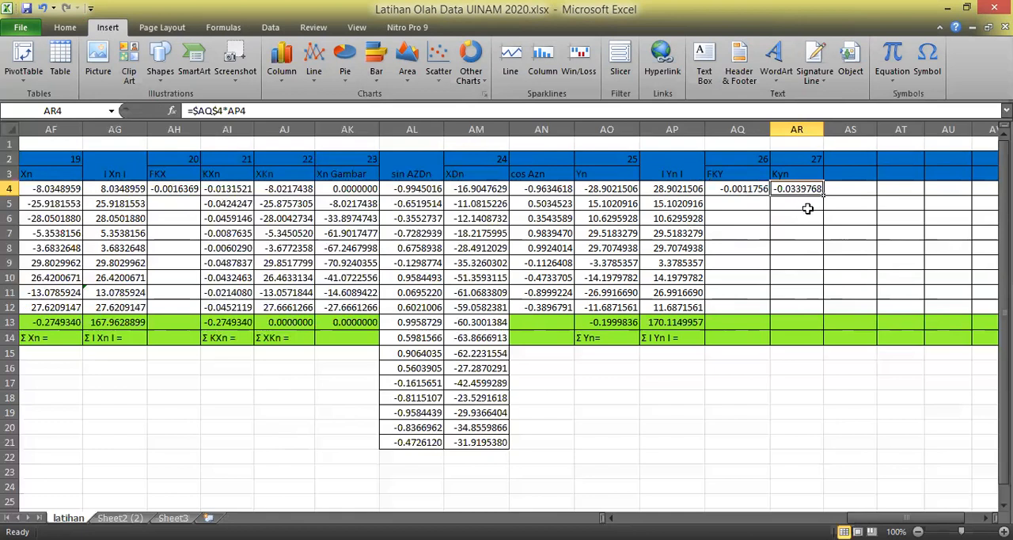
drag(824, 197, 829, 313)
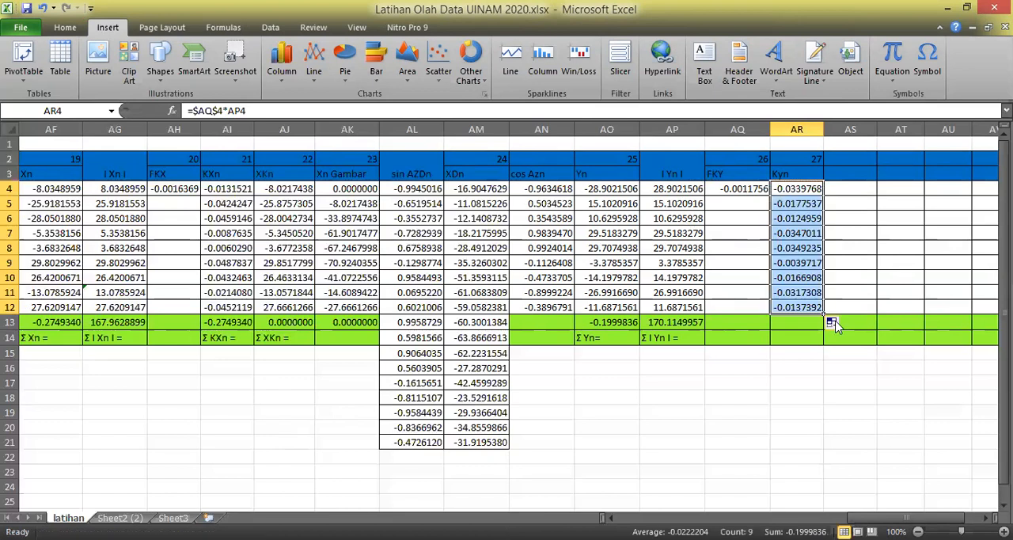
click(863, 392)
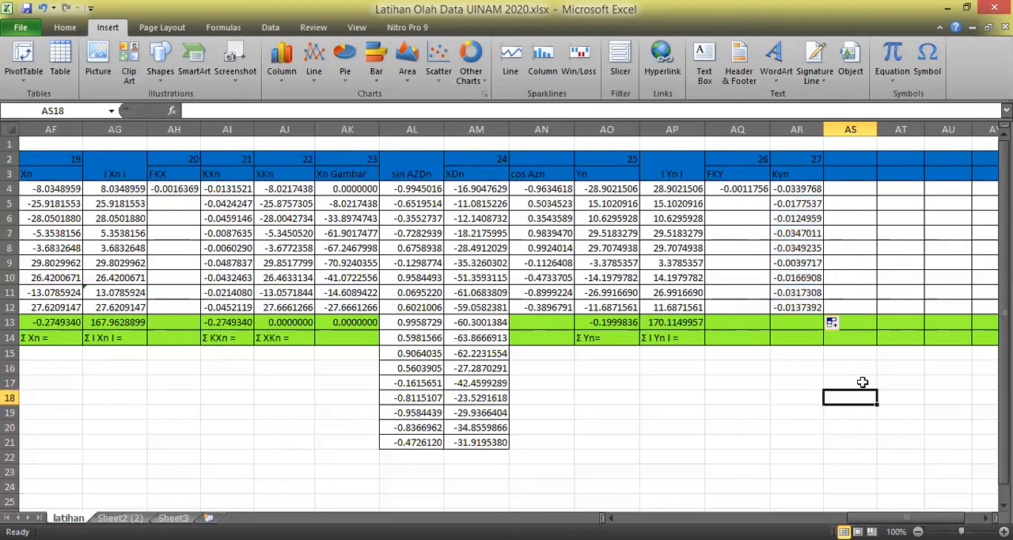
Total the Kyn corrections in AR13 with =sum(AR4:AR12).
click(789, 322)
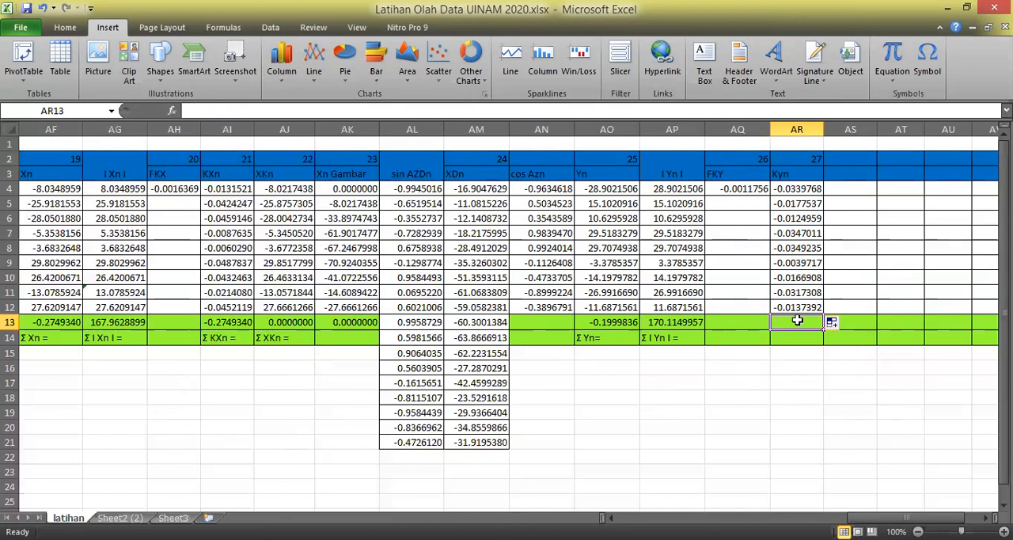
text(=)
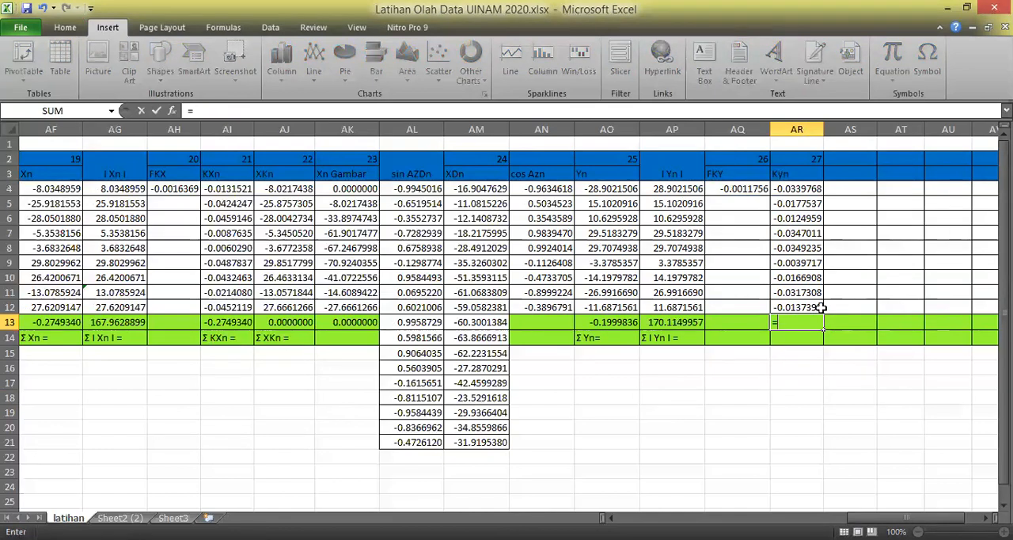
text(s)
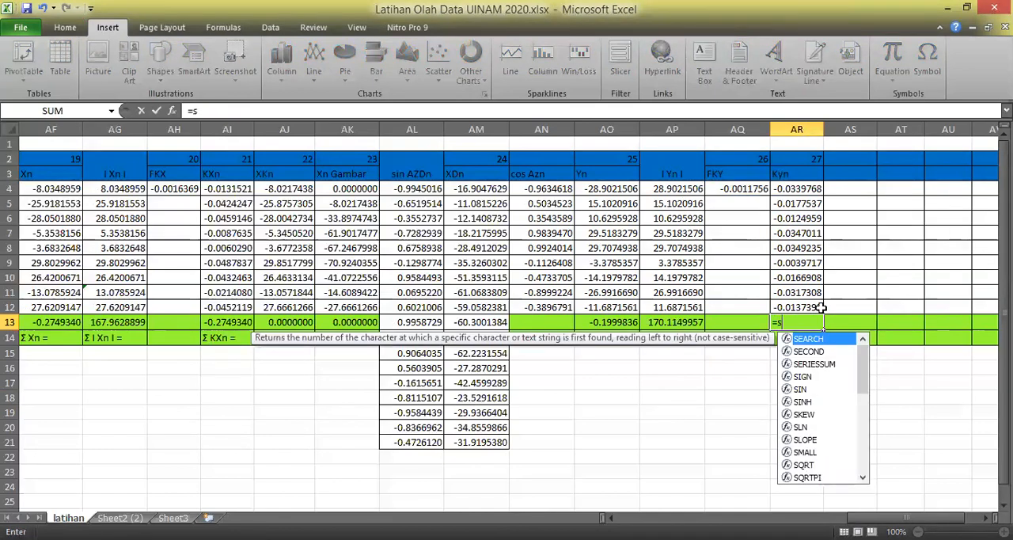
text(um()
click(800, 191)
drag(800, 200, 801, 303)
text())
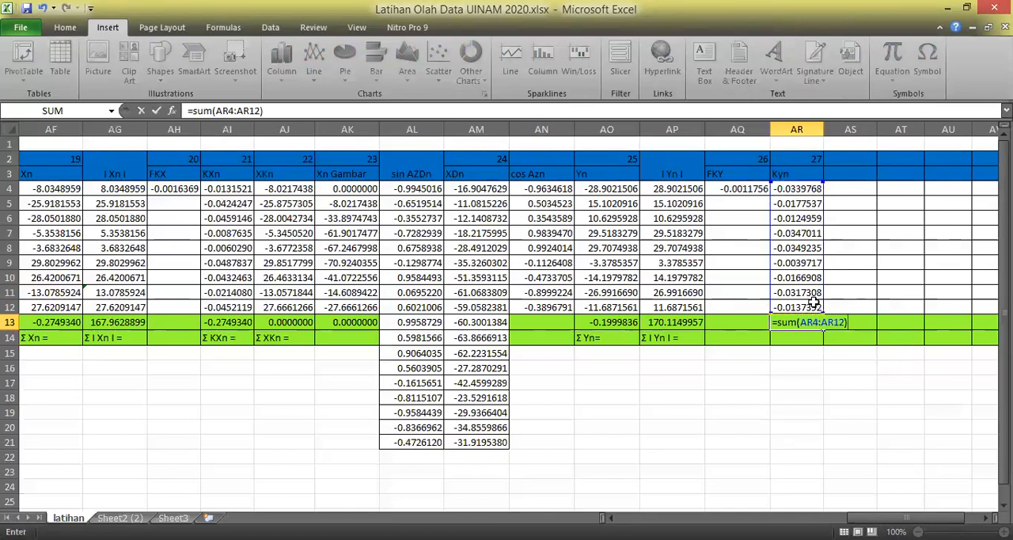
key(Return)
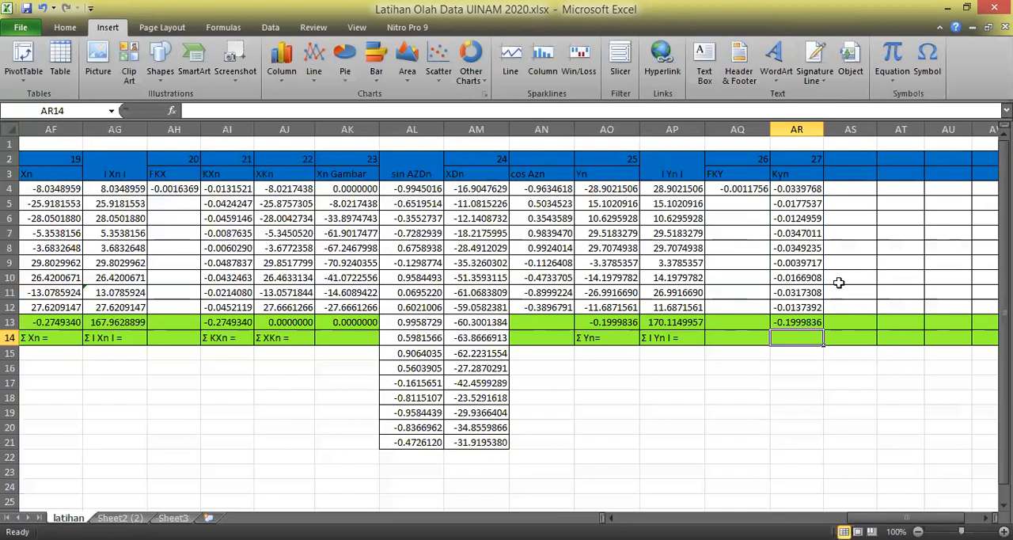
click(850, 411)
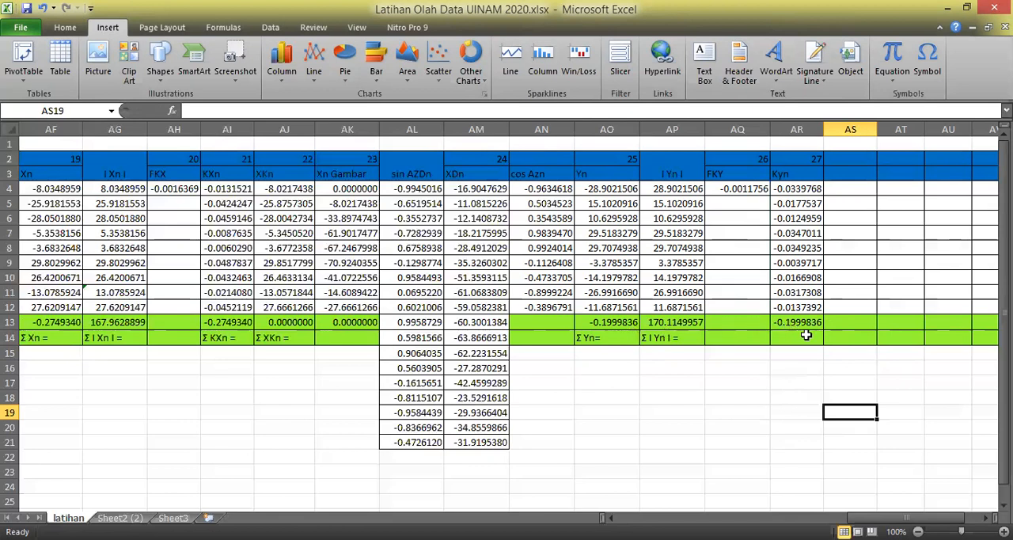
click(802, 365)
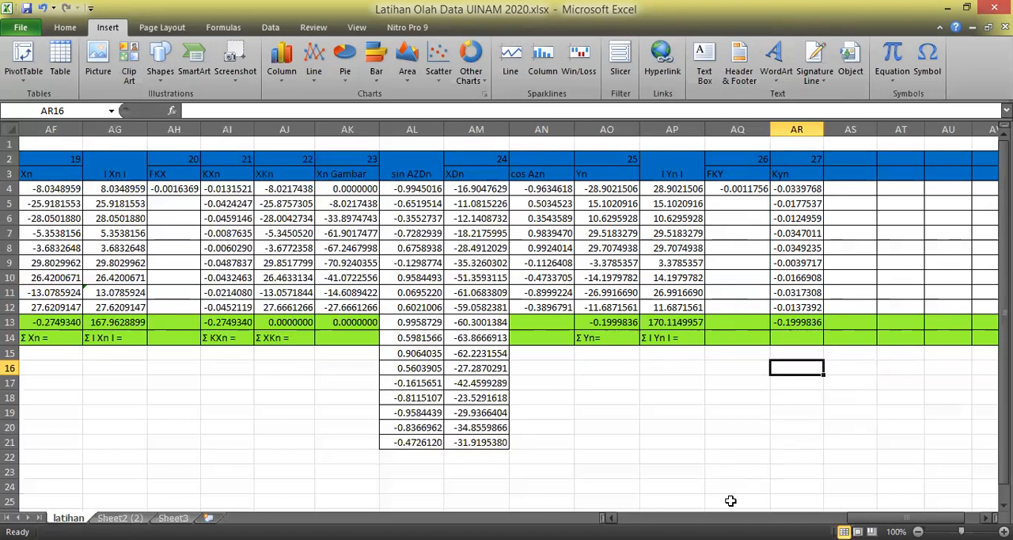
Number column AS as 28 in row 2 and enter the heading Ykn in AS3.
click(851, 159)
text(2)
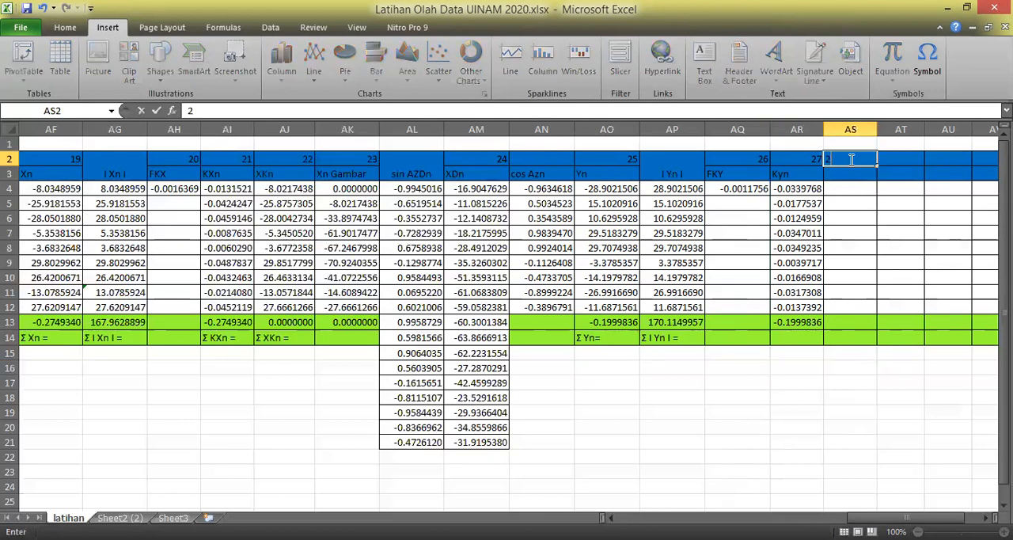
text(8)
key(Return)
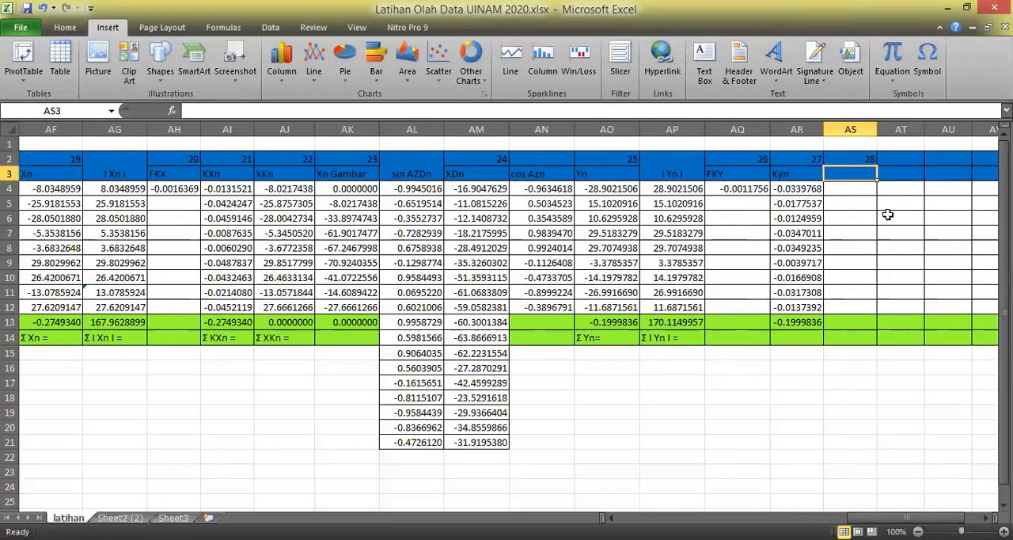
text(X)
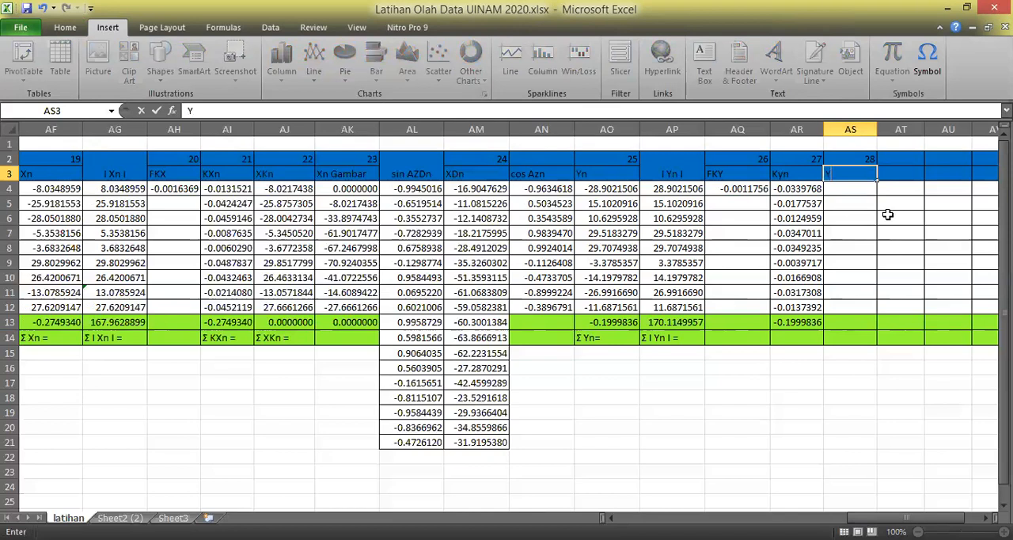
key(Return)
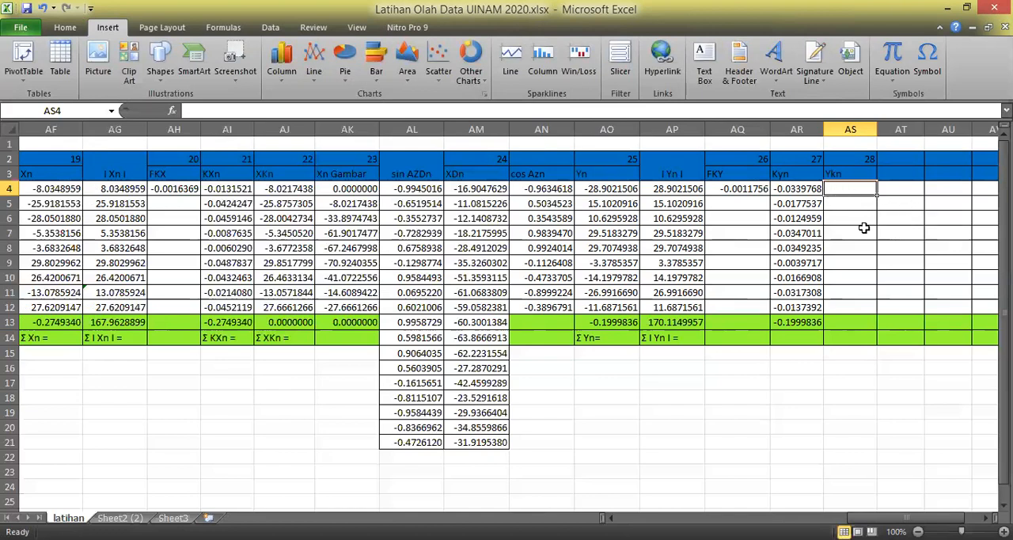
Calculate the first Ykn value in AS4 by subtracting Kyn from Yn with =AO4-AR4, and widen column AS slightly.
click(428, 538)
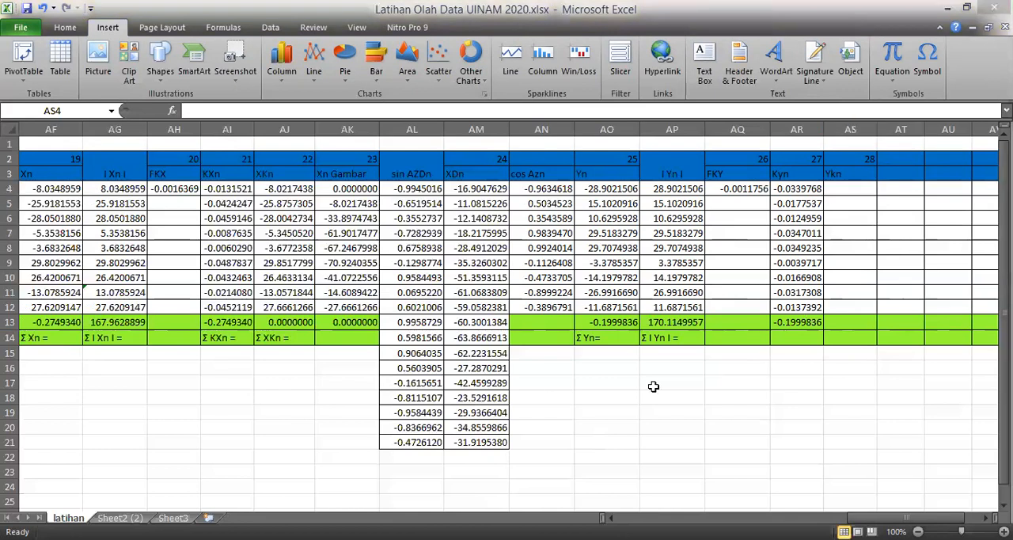
text(=)
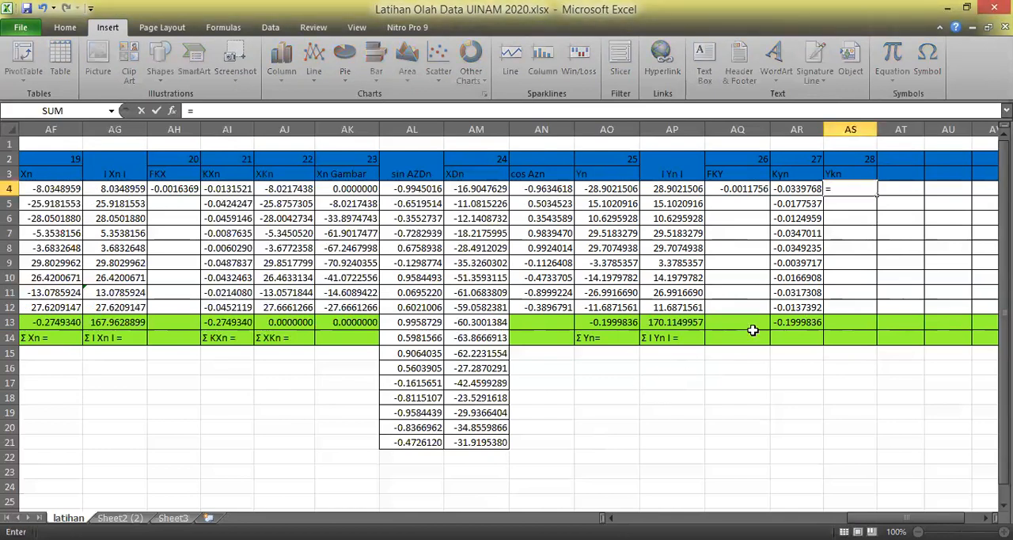
click(598, 539)
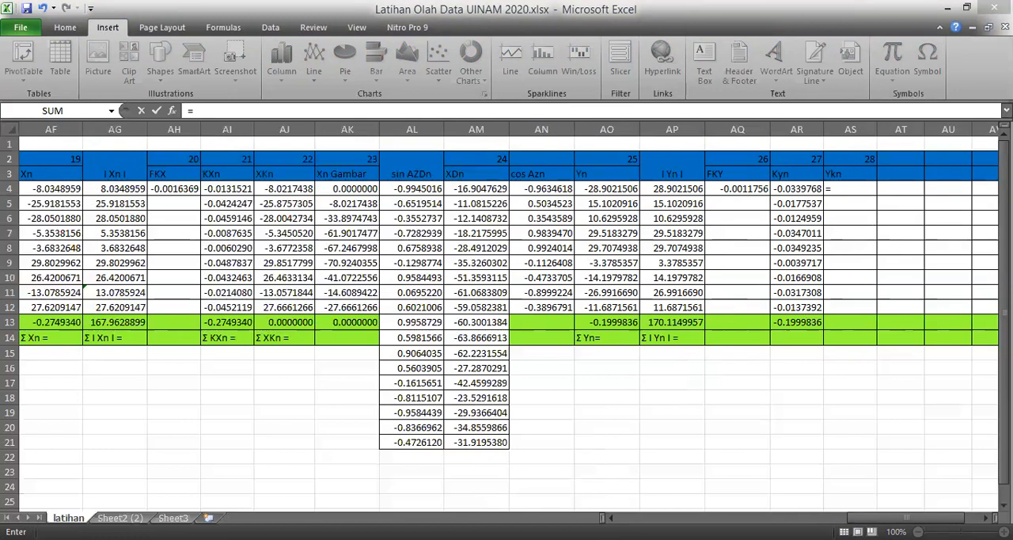
click(612, 188)
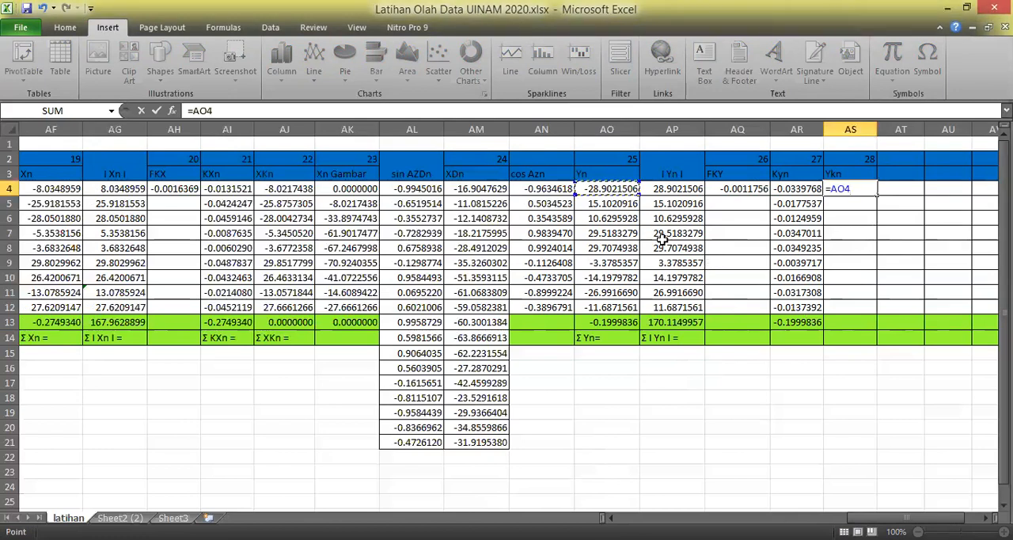
text(-)
click(792, 189)
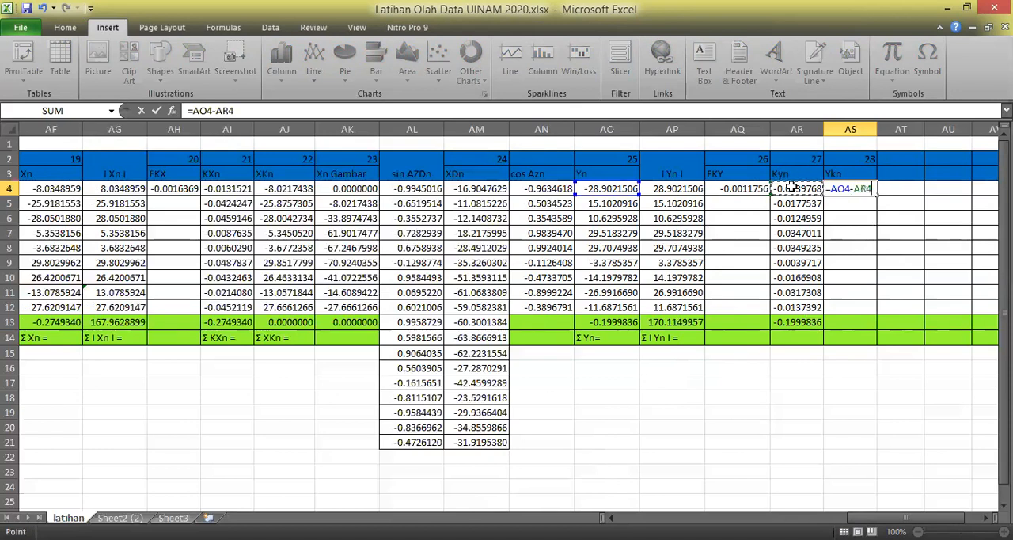
key(Return)
drag(876, 129, 885, 129)
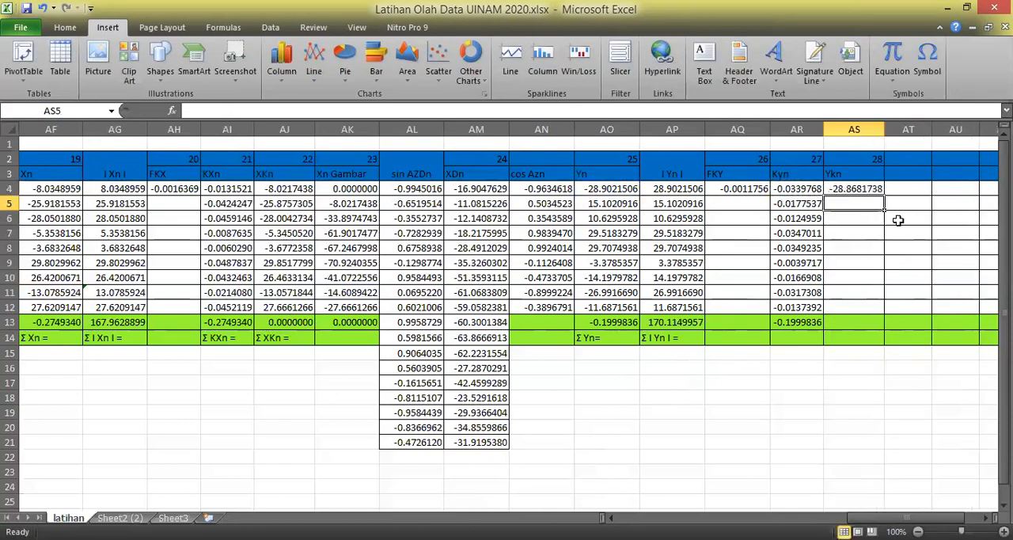
Fill the Ykn formula from AS4 down through AS12 and copy the Kyn total formula from AR13 across to AS13.
click(870, 189)
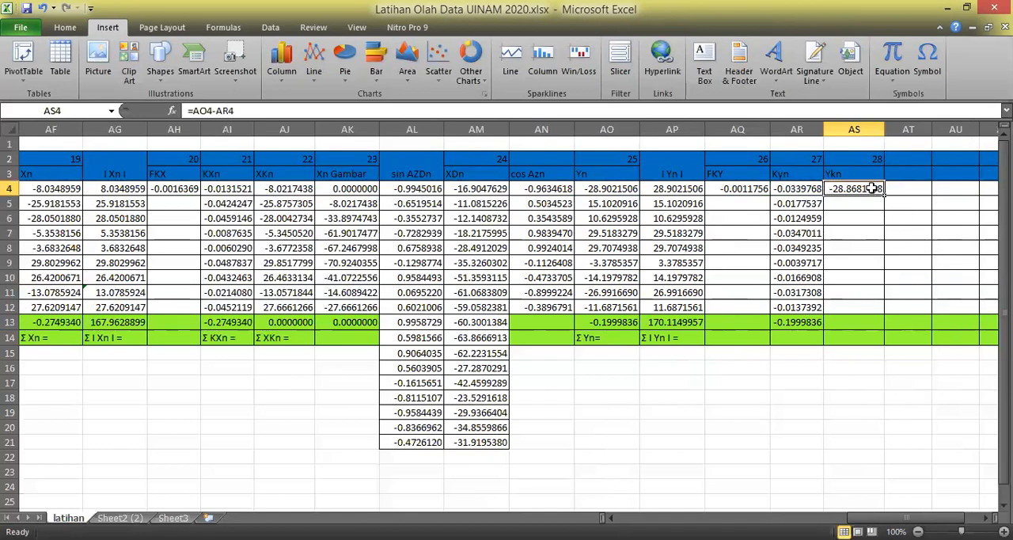
drag(884, 194, 880, 313)
click(882, 408)
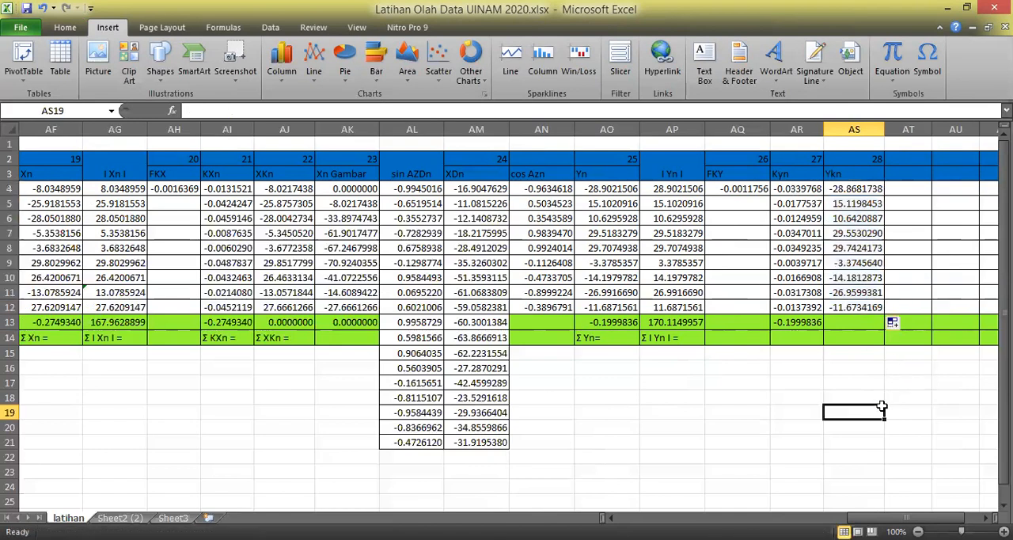
click(812, 325)
drag(826, 327, 861, 328)
click(873, 397)
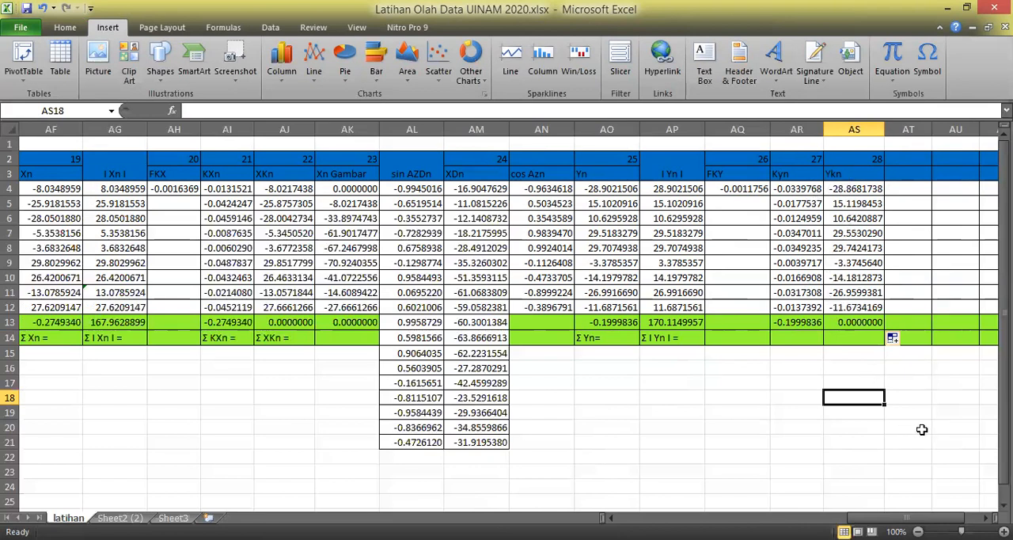
Number column AT as 29 in row 2 and enter the heading Yn Gambar in AT3.
click(917, 429)
click(918, 163)
text(29)
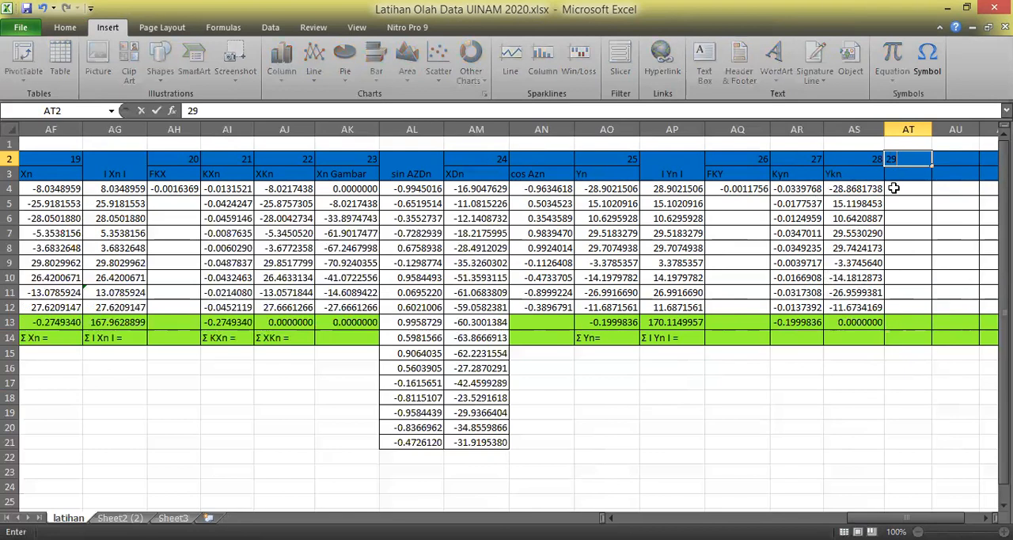
key(Return)
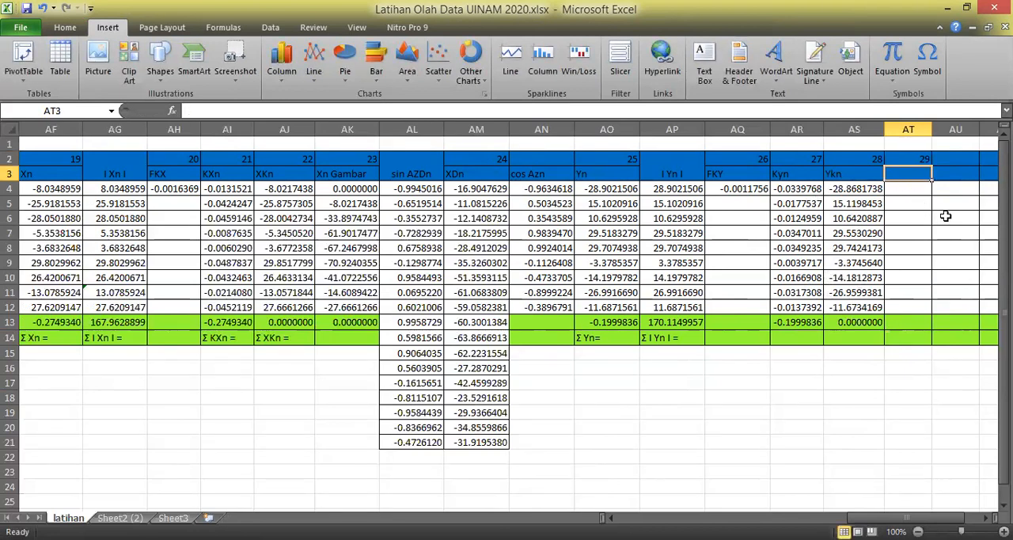
text(Yn Gambar)
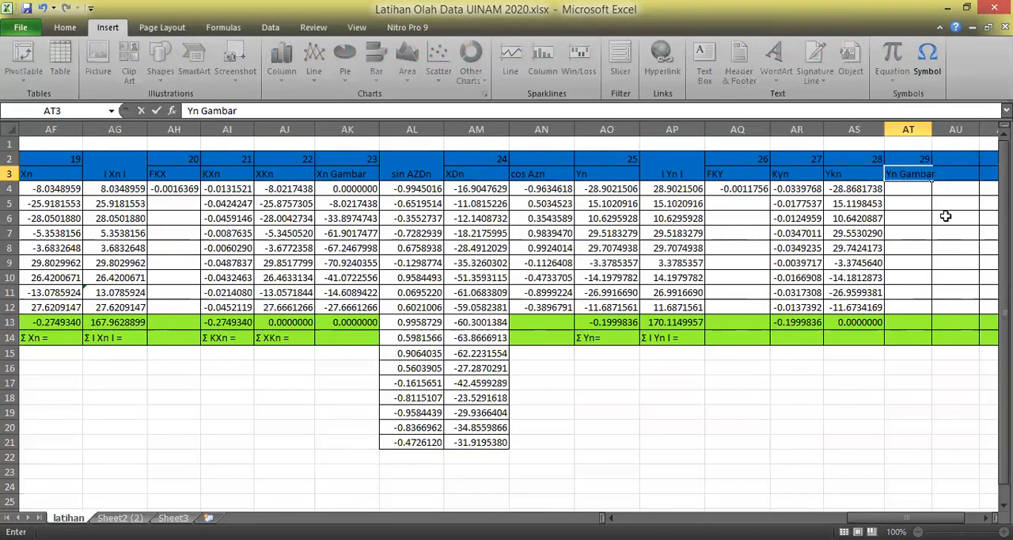
key(Return)
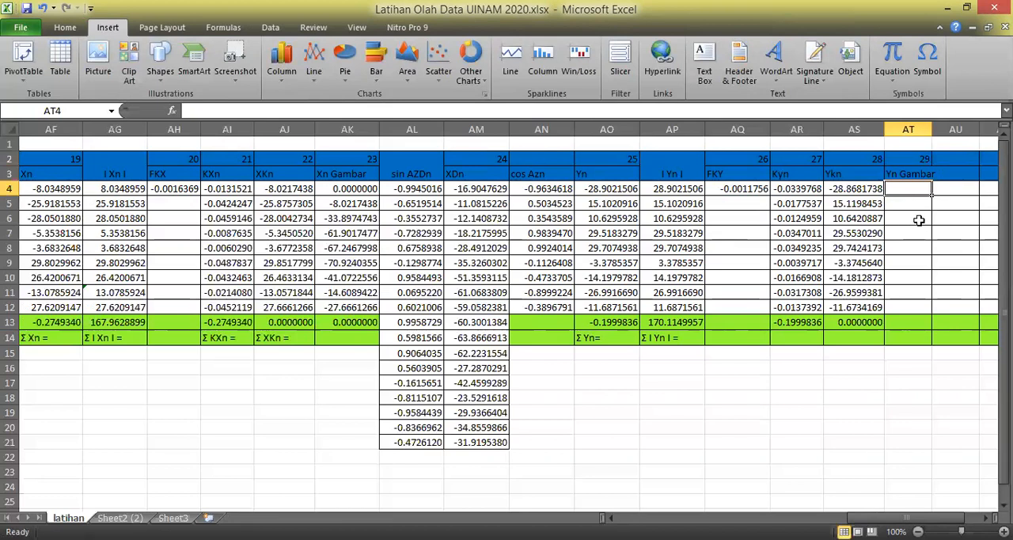
Enter 0 as the starting Yn Gambar value in AT4 and calculate AT5 with =AT4+AS4.
text(0)
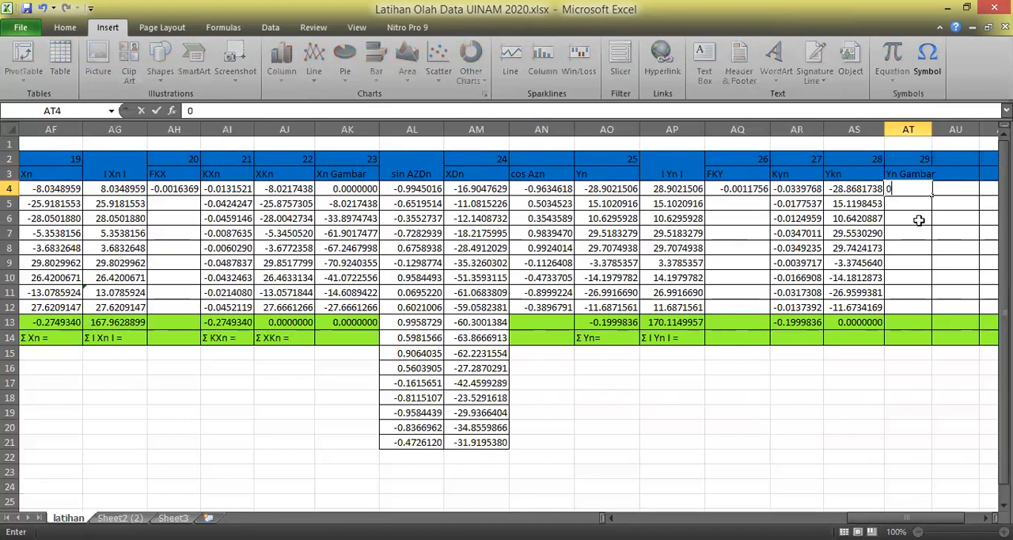
key(Return)
text(=)
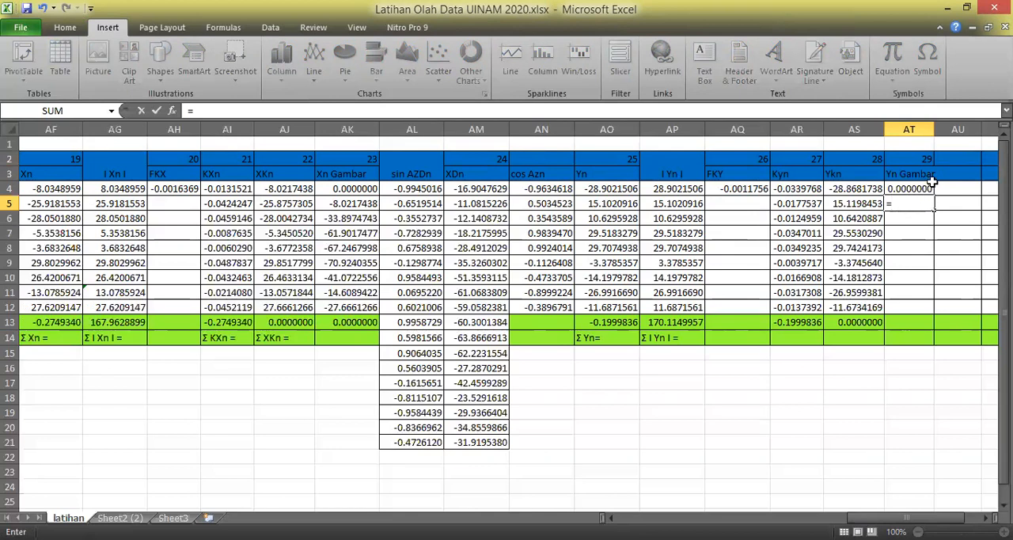
click(913, 188)
text(+)
click(855, 189)
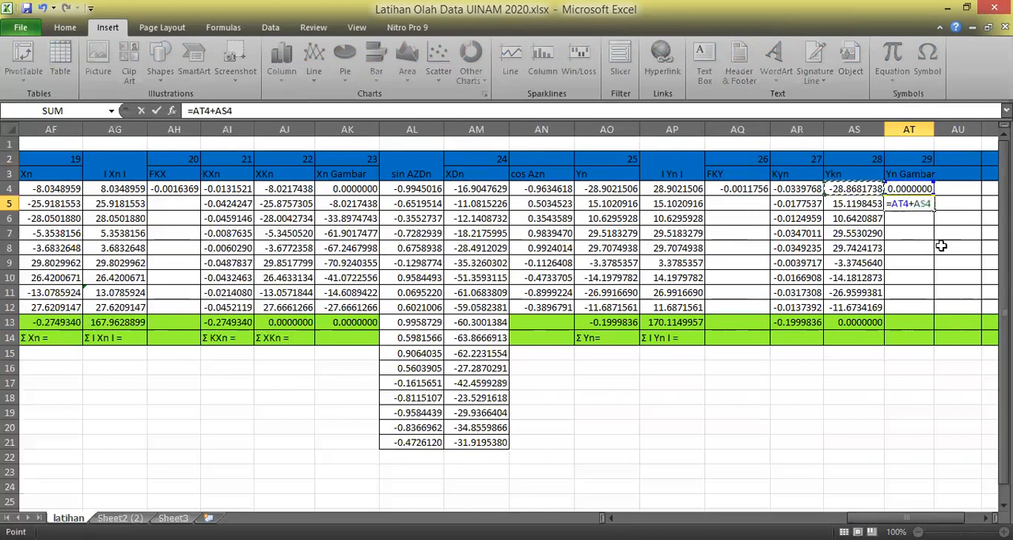
key(Return)
Fill the Yn Gambar formula from AT5 down through AT12.
click(919, 205)
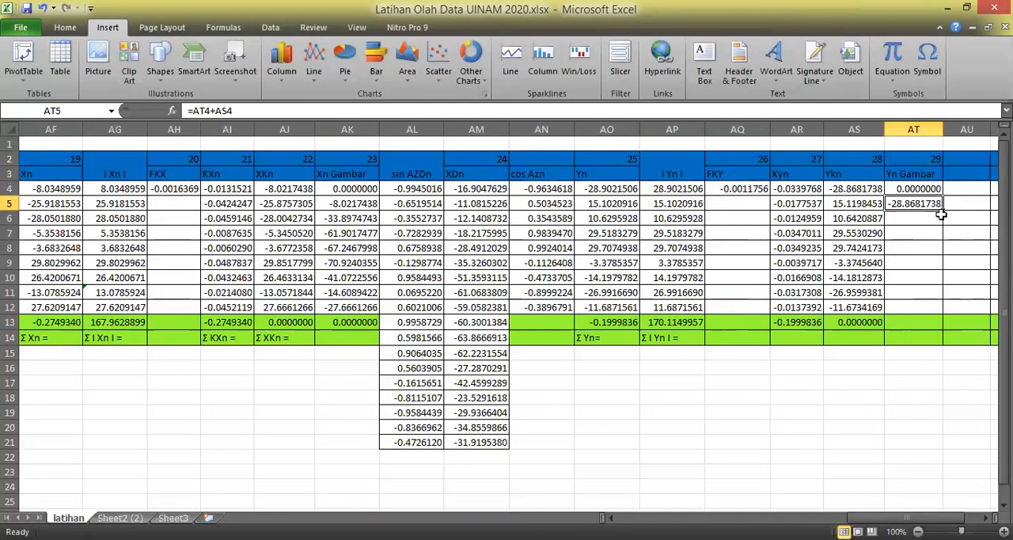
drag(942, 210, 947, 315)
click(961, 411)
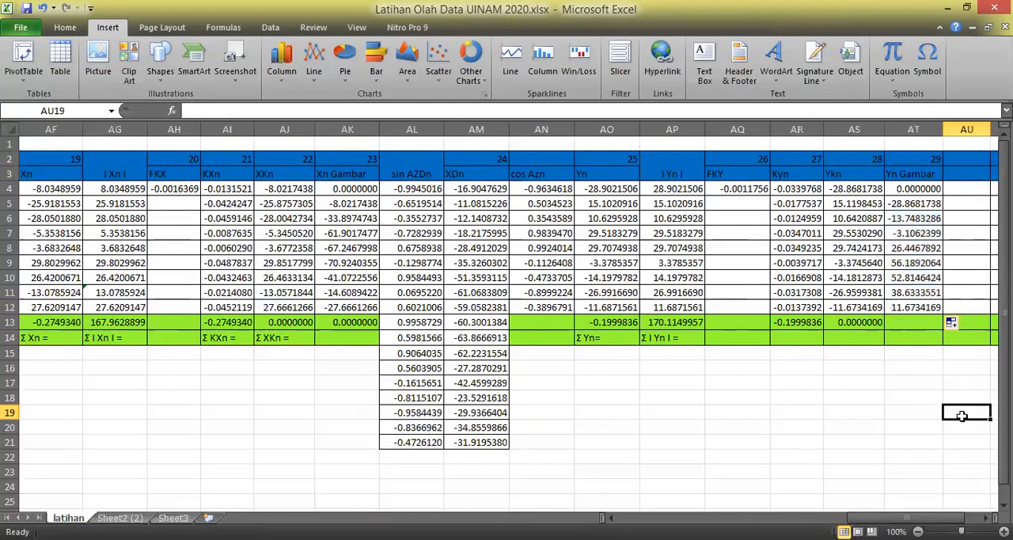
Calculate the closing Yn Gambar value in AT13 with the formula =AT12+AS12.
click(898, 317)
text(=)
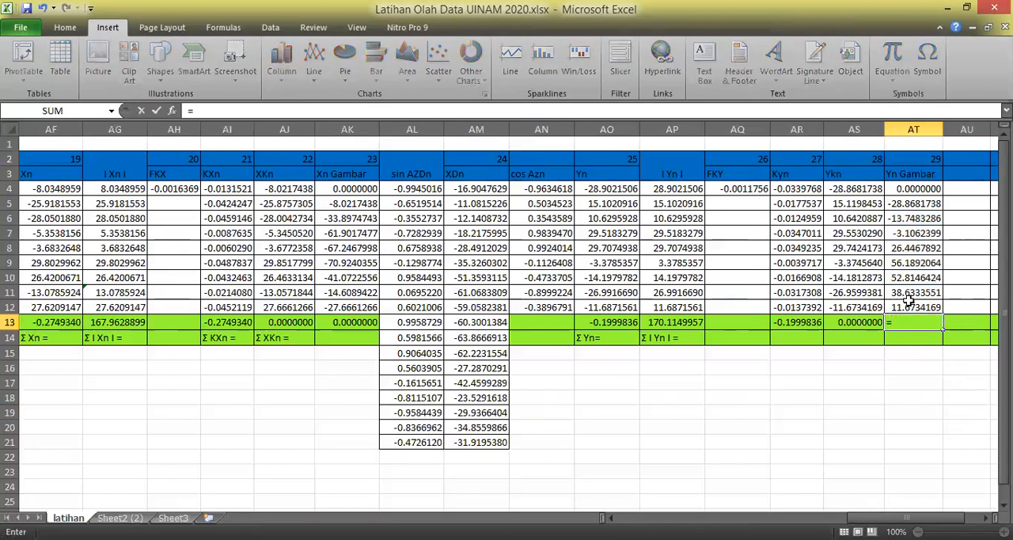
click(912, 306)
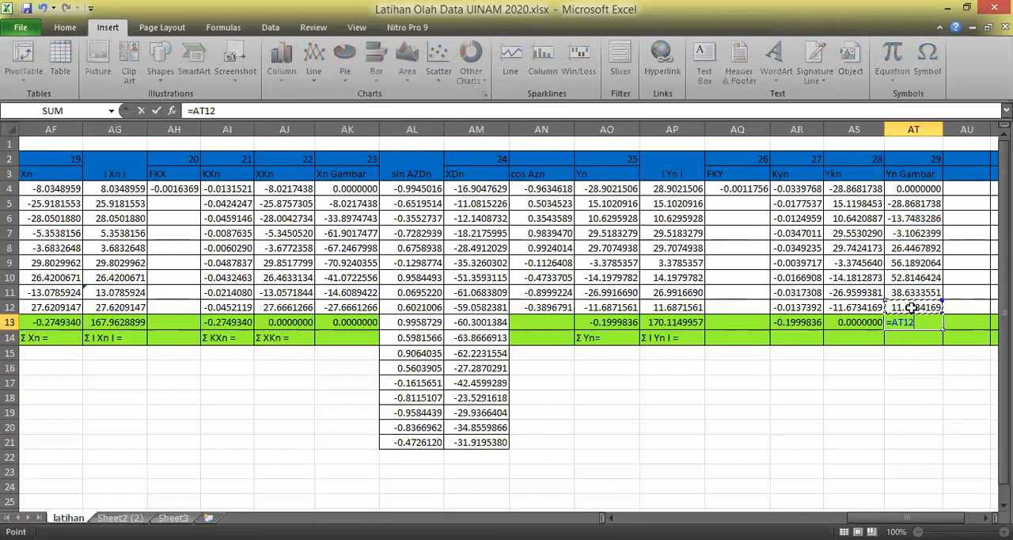
text(+)
click(848, 308)
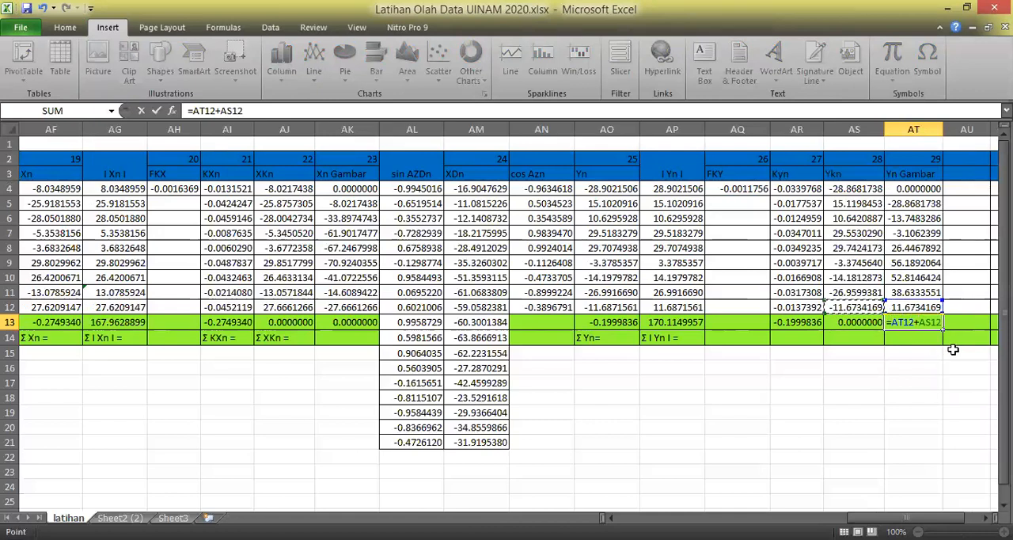
key(Return)
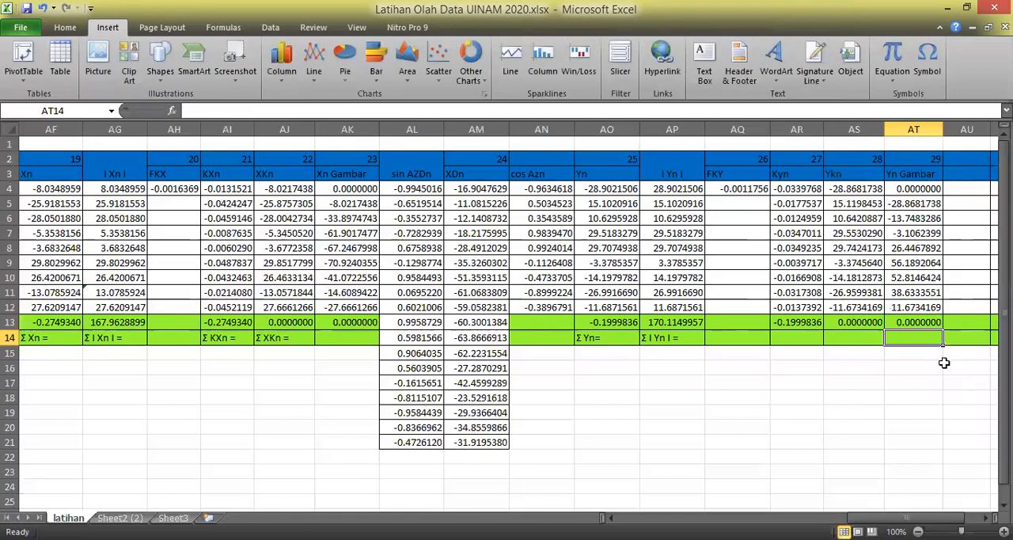
click(916, 400)
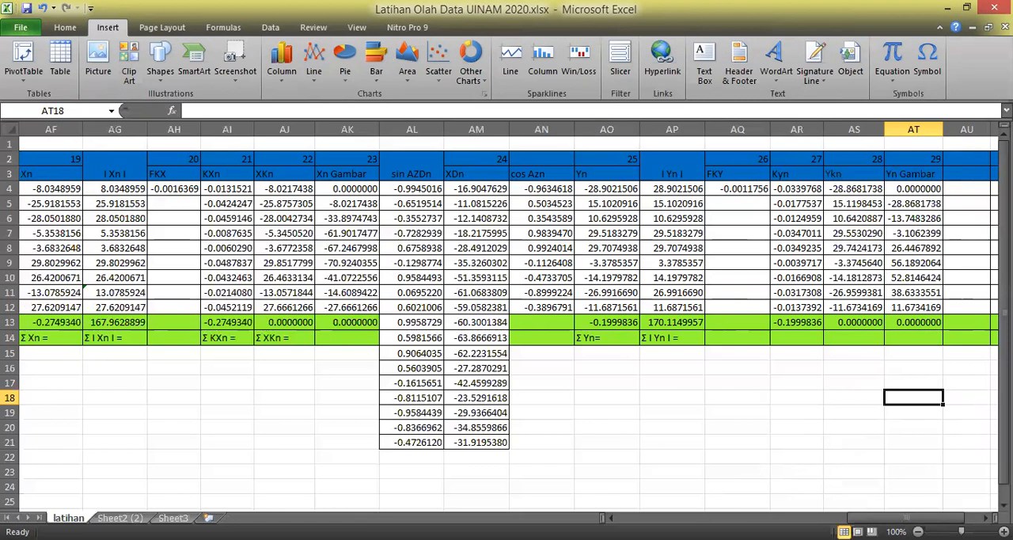
Enter the heading cos AZDn in cell AU3.
click(862, 457)
drag(871, 516, 927, 511)
drag(901, 467, 899, 458)
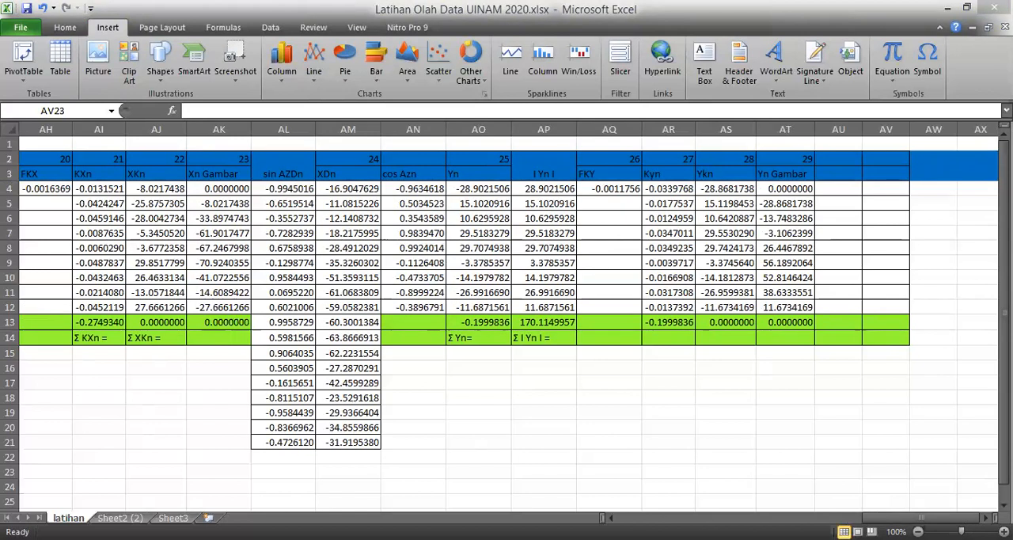
click(850, 171)
text(cos AZDn)
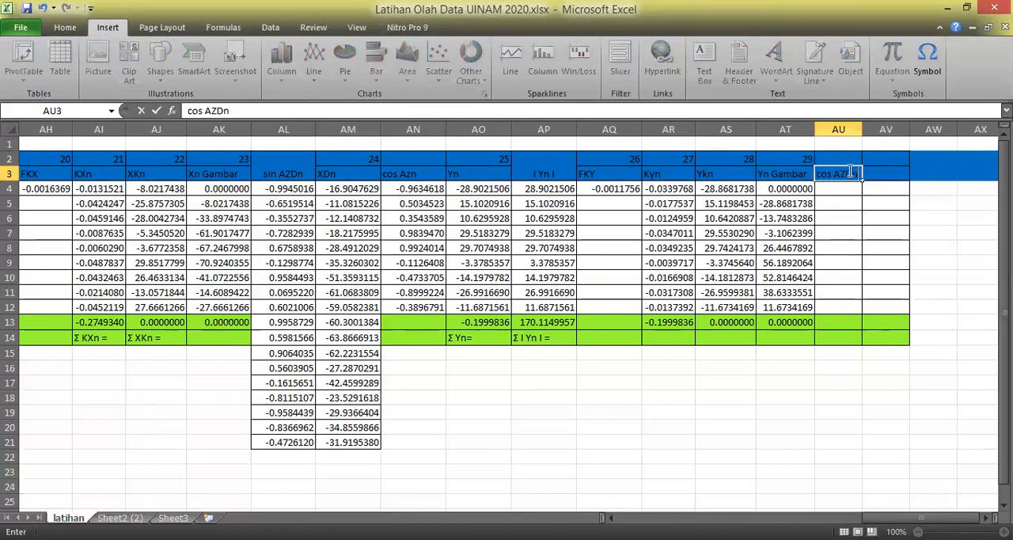
key(Return)
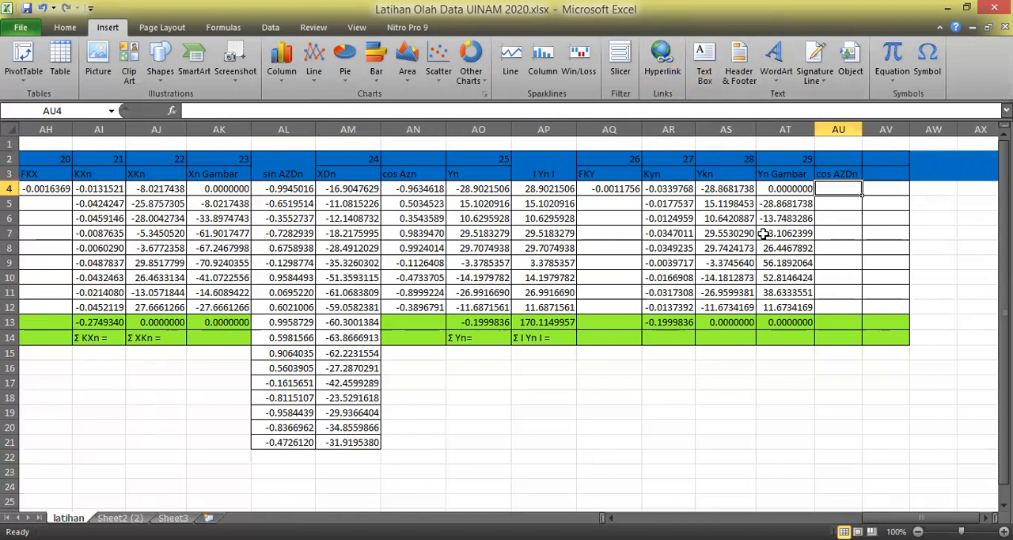
Calculate the first cos AZDn value in AU4 with the formula =COS(RADIANS(AD4)).
text(=c)
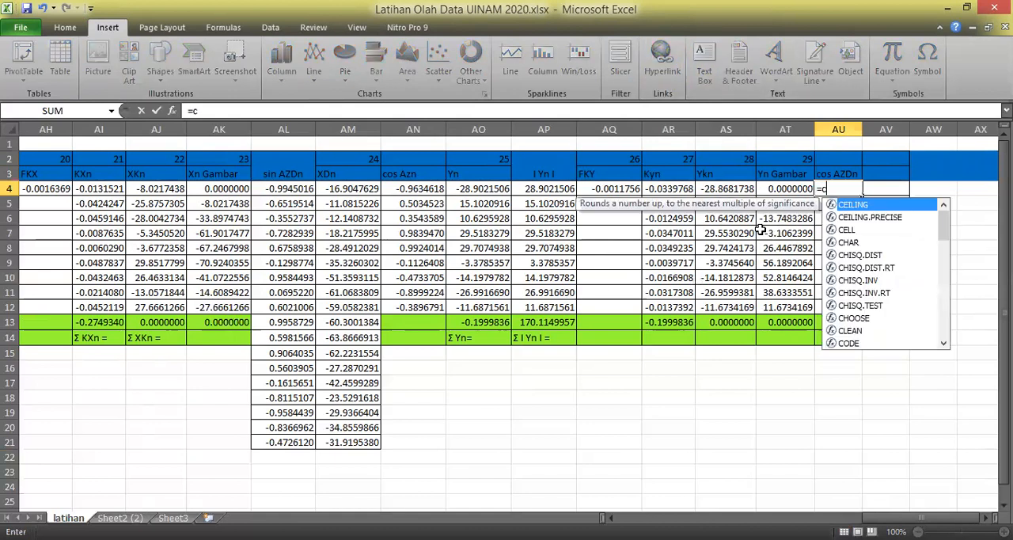
text(os(radians)
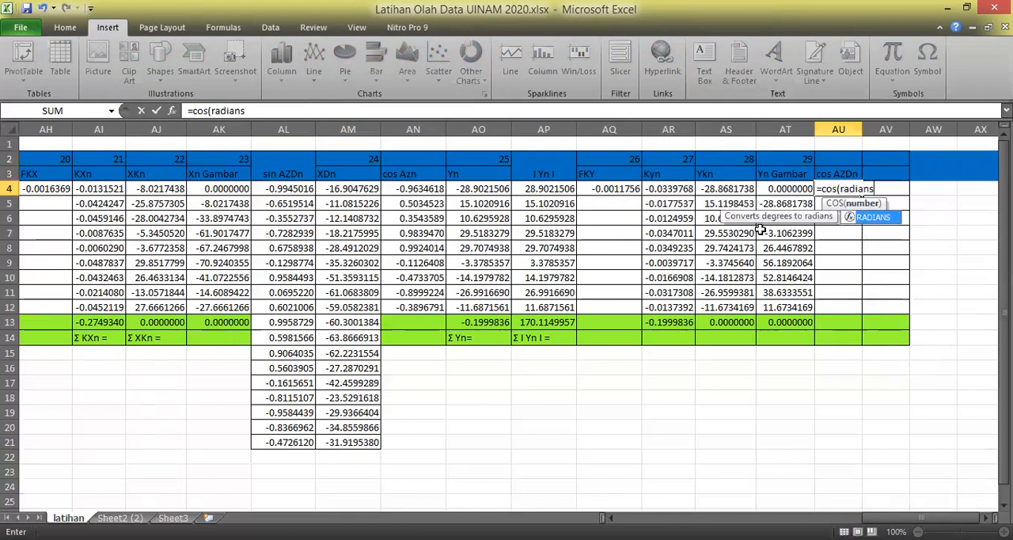
text(()
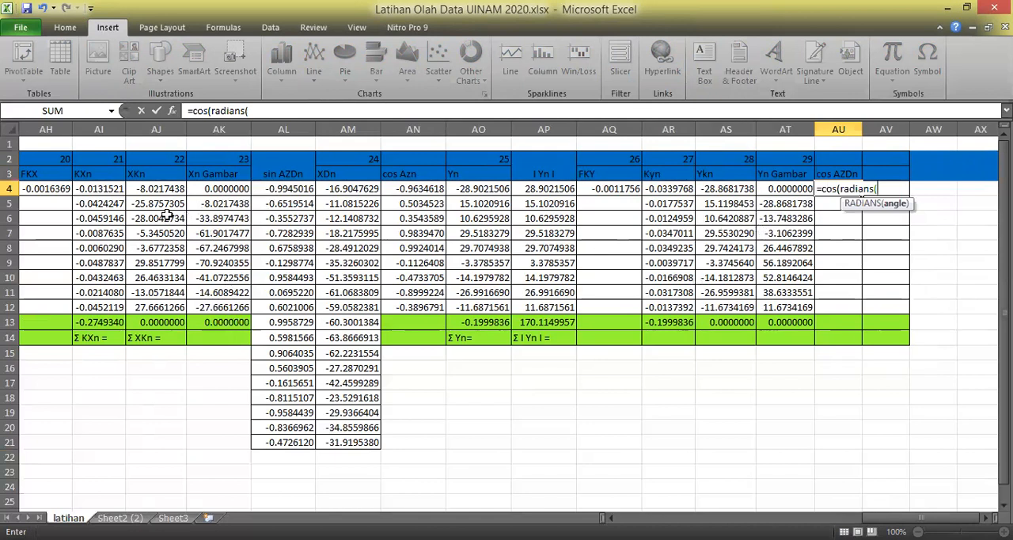
drag(921, 517, 906, 517)
click(99, 188)
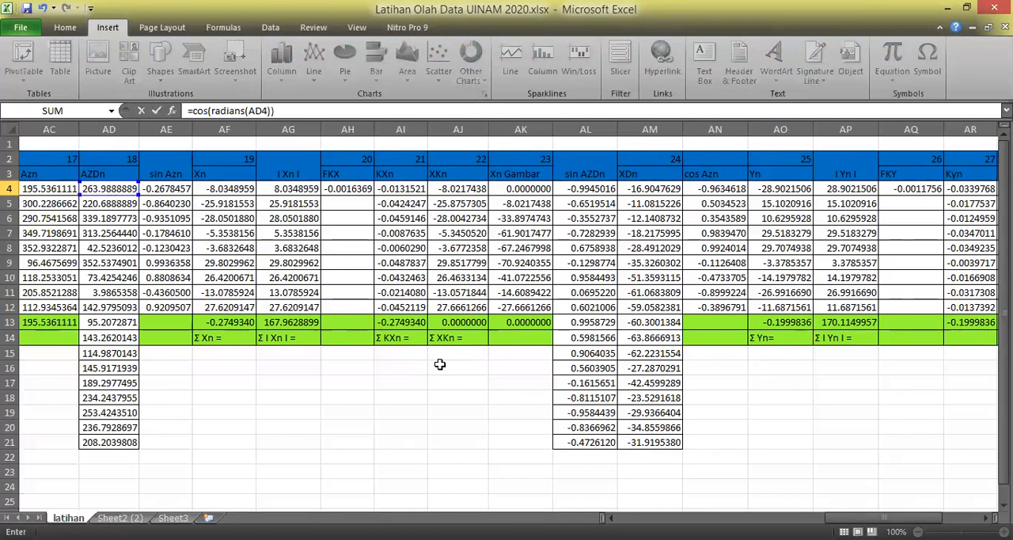
key(Return)
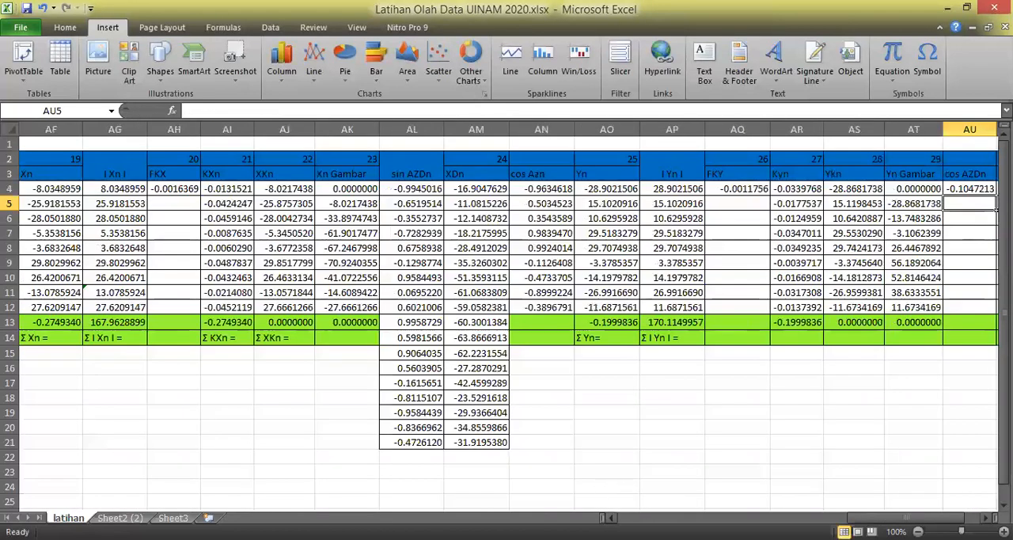
Fill the cos AZDn formula from AU4 down through AU21.
drag(909, 518, 920, 517)
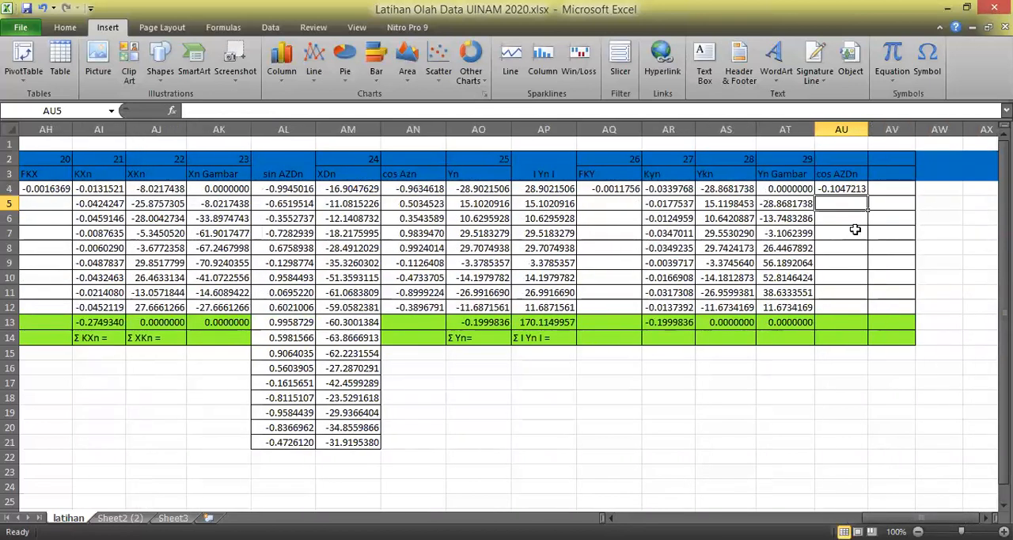
click(865, 190)
drag(868, 193, 879, 447)
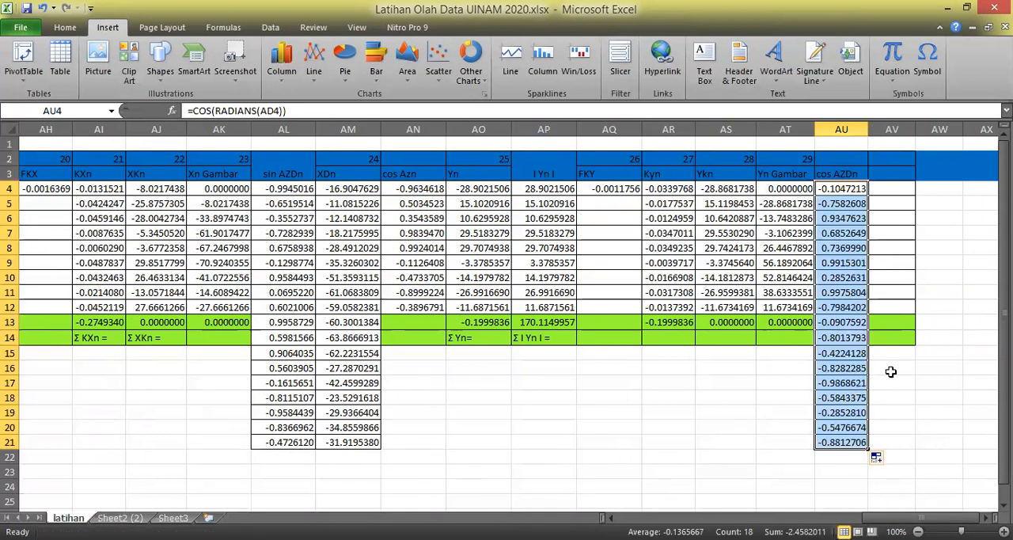
click(919, 364)
Number column AV as 30 in row 2 and enter the heading Ydn in AV3.
click(898, 159)
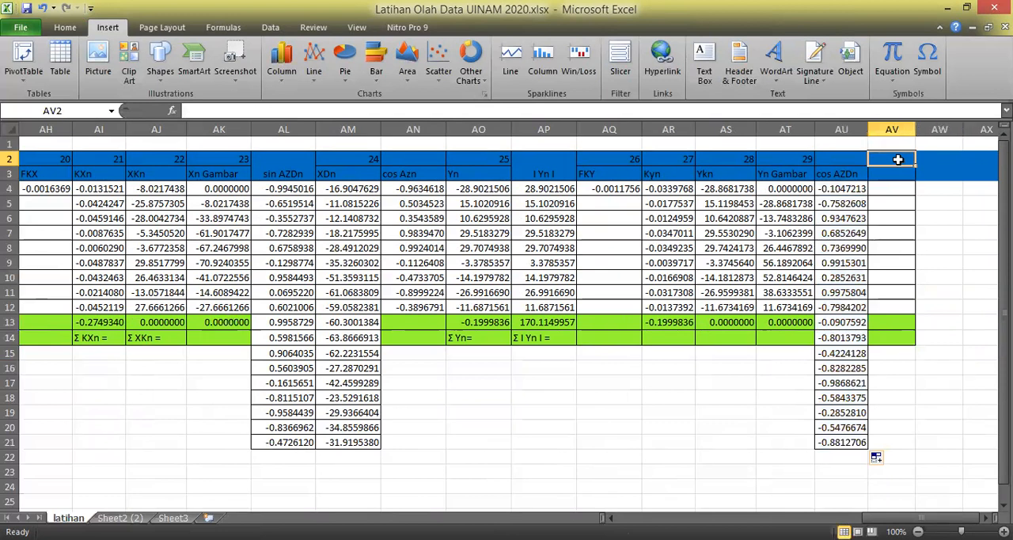
text(30)
key(Return)
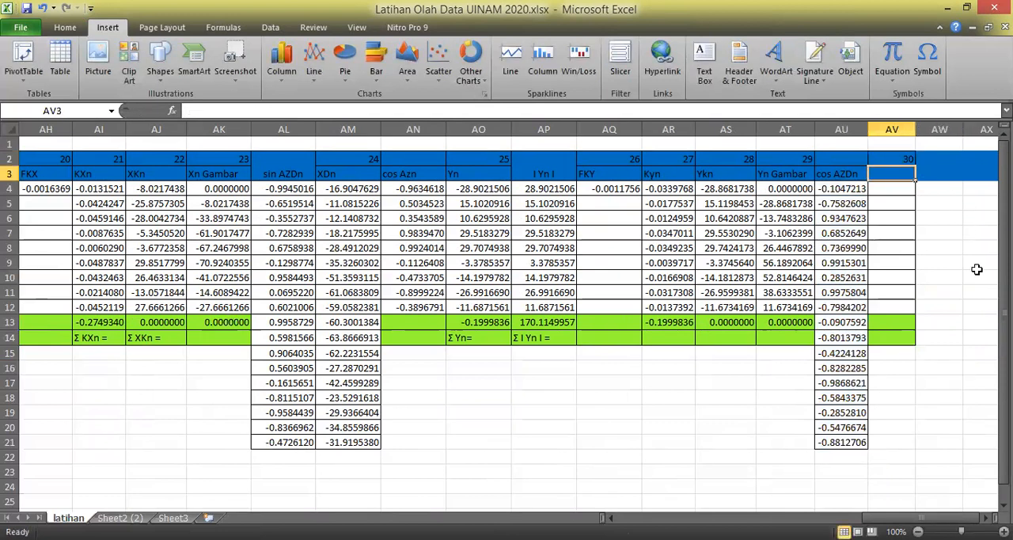
text(YDn)
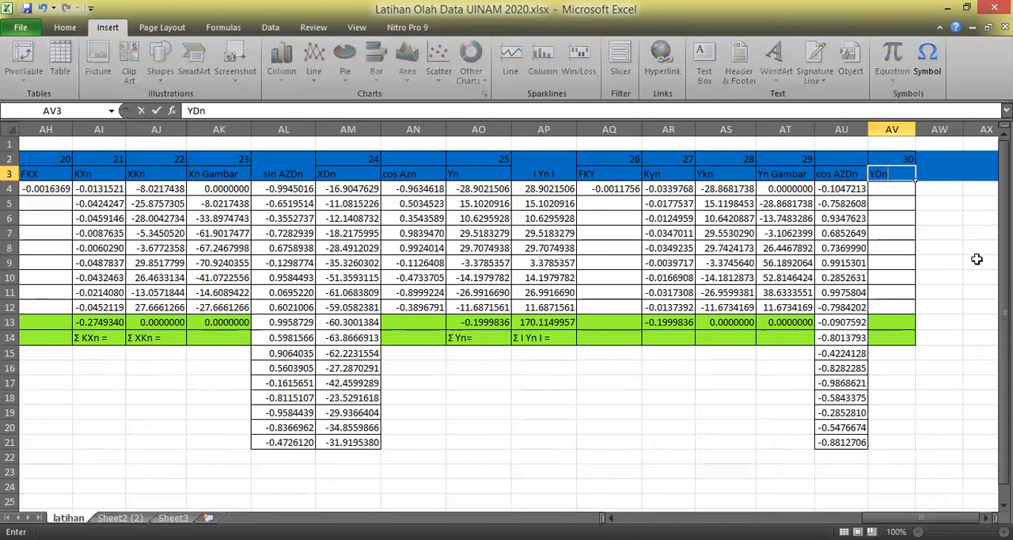
key(Return)
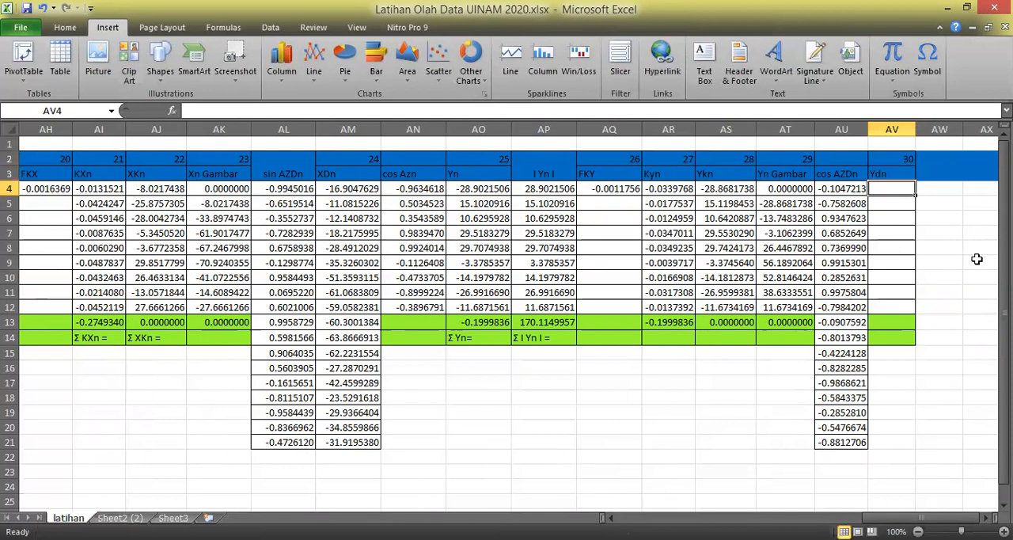
Calculate the first Ydn value in AV4 with the formula =(R4*AU4)+AT4.
text(=()
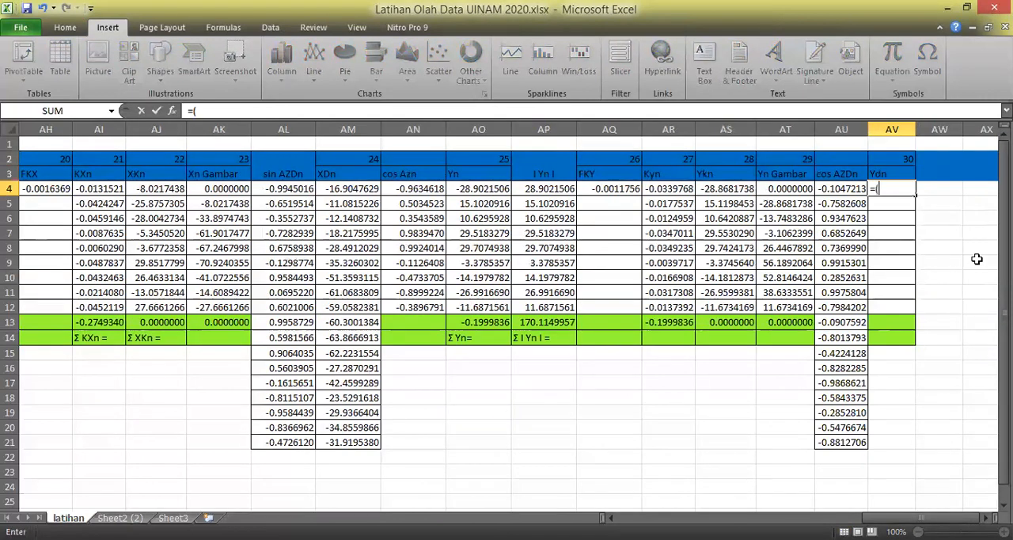
key(alt+Tab)
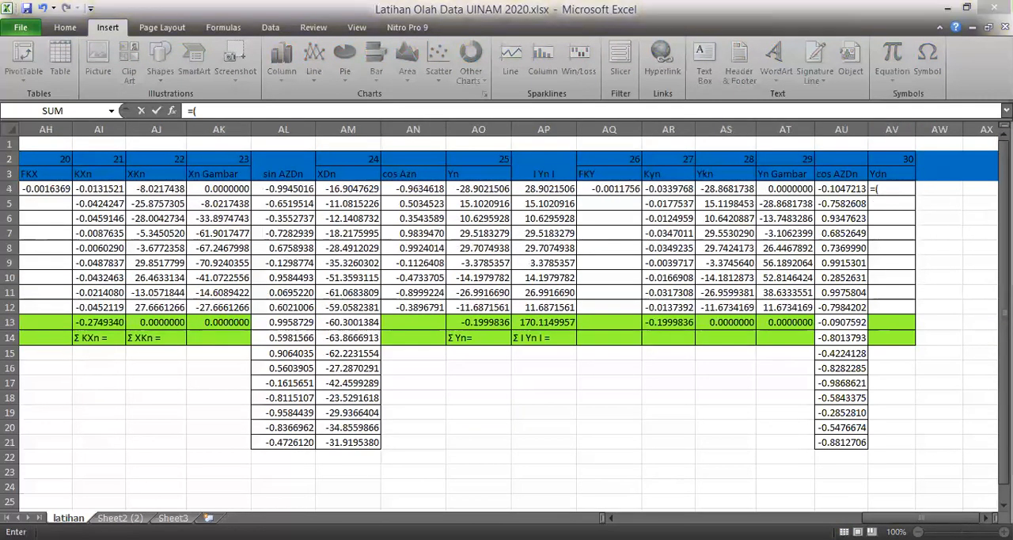
drag(901, 518, 761, 517)
click(186, 192)
text(*)
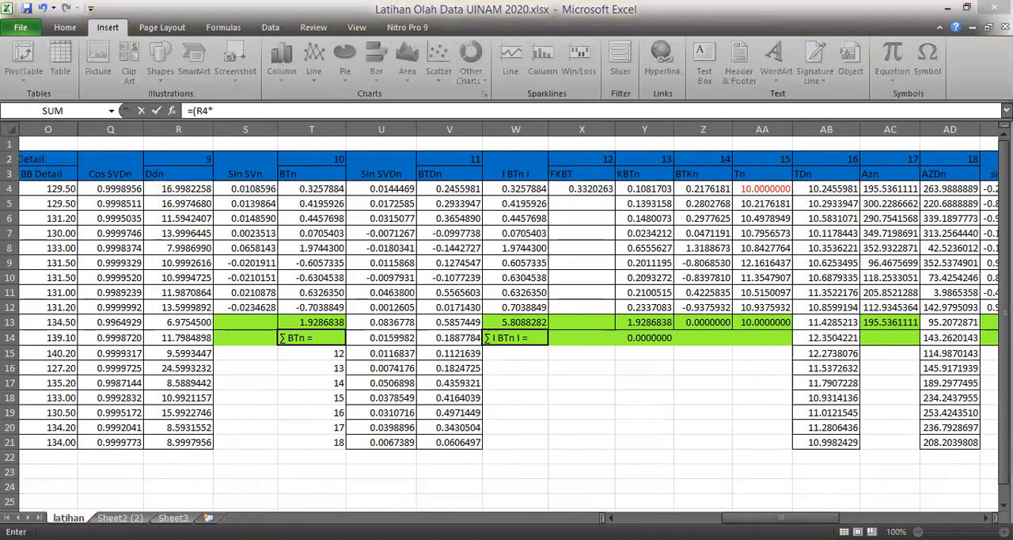
drag(780, 518, 948, 487)
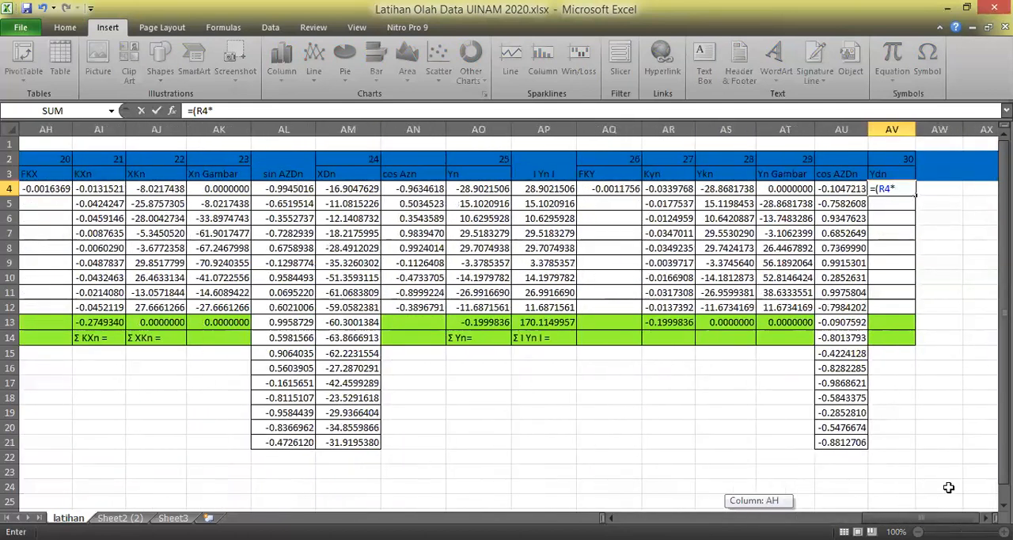
click(833, 188)
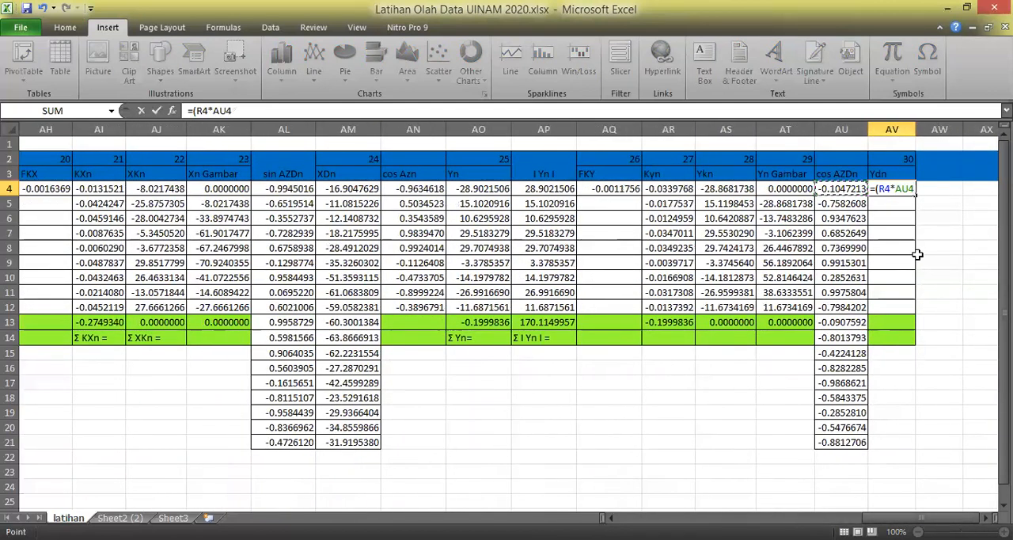
text()+)
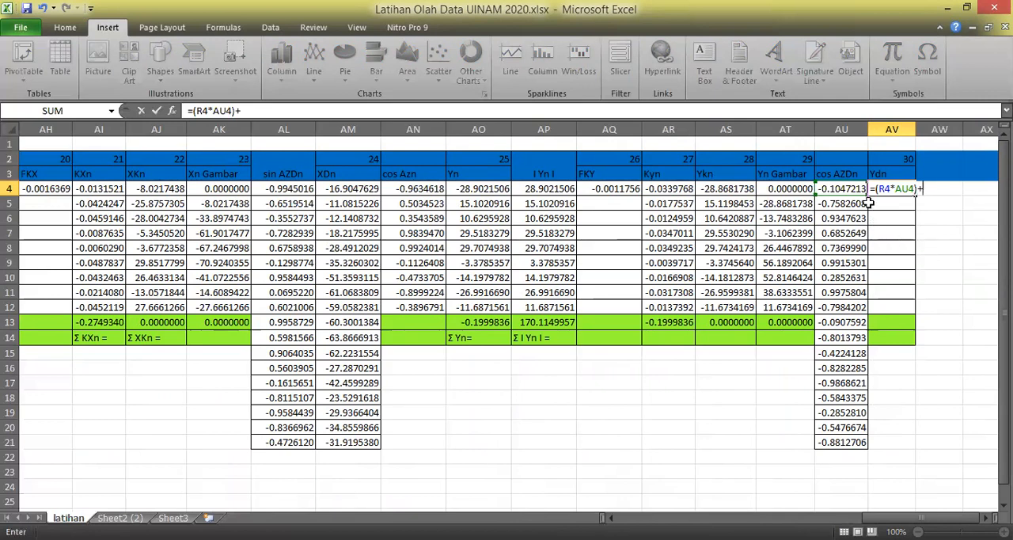
click(791, 188)
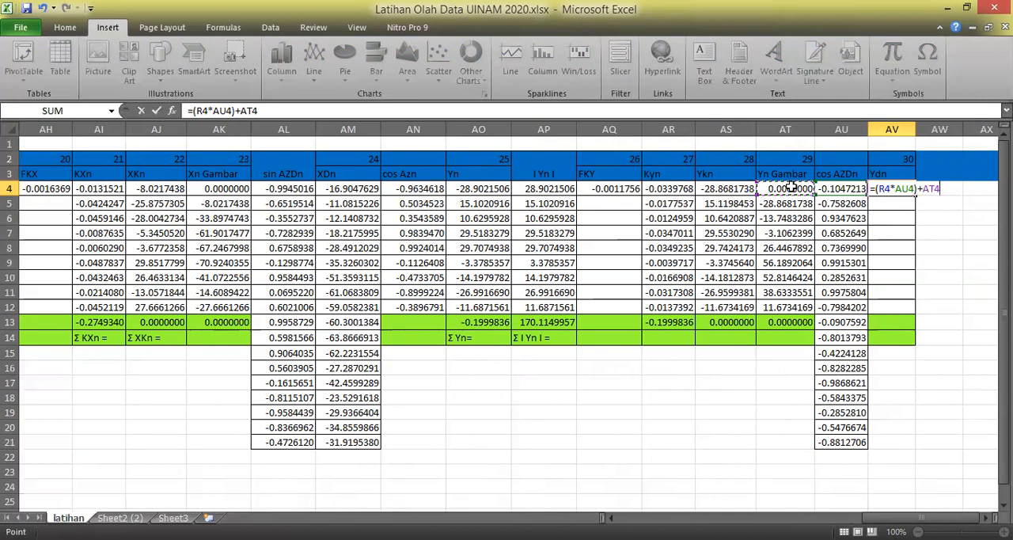
key(Return)
Fill the Ydn formula from AV4 down through AV21 and autofit the width of column AV.
click(916, 188)
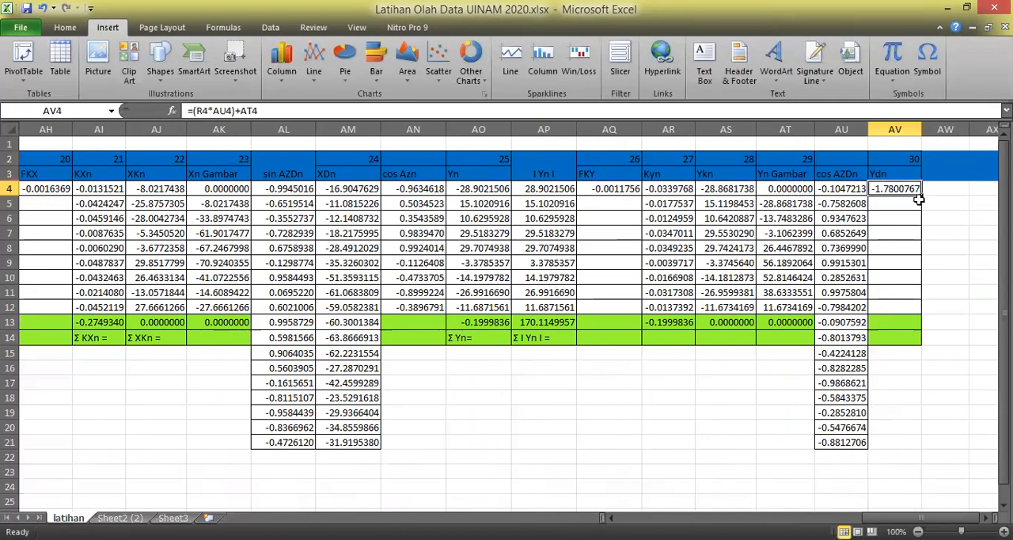
drag(923, 196, 933, 458)
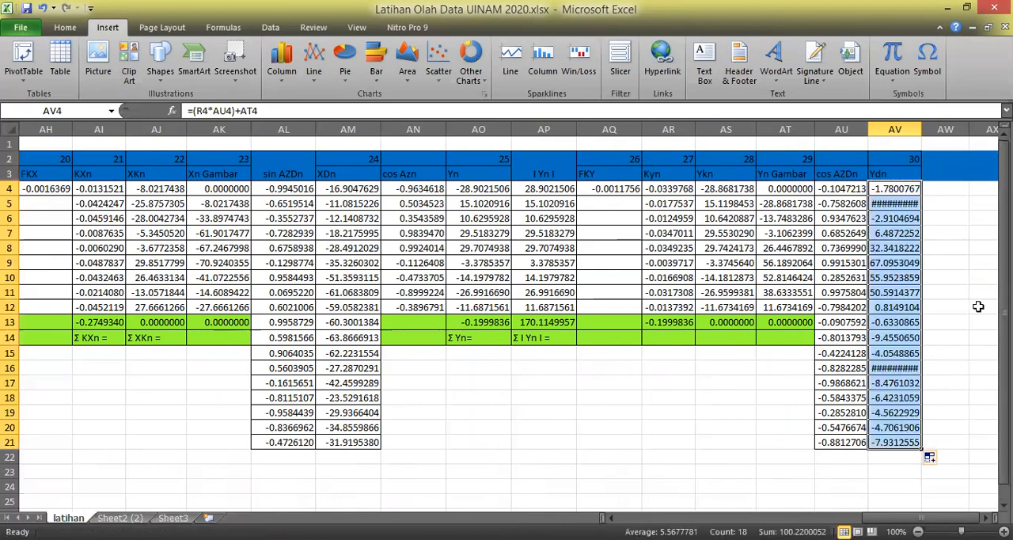
double_click(923, 128)
click(963, 220)
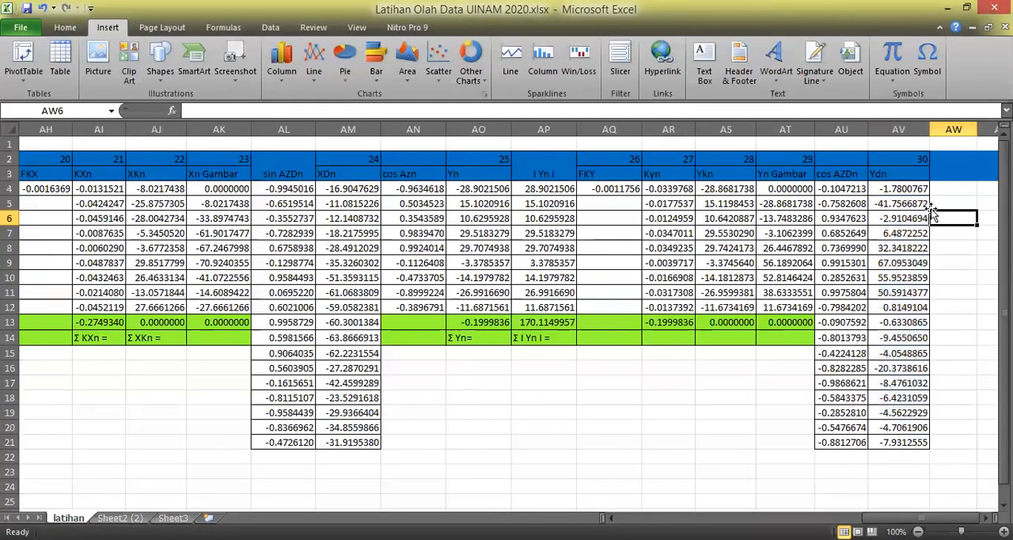
Change the Yn Gambar reference in the Ydn formulas to AT4 in AV5 and to AT5 in AV6 and AV7.
click(910, 192)
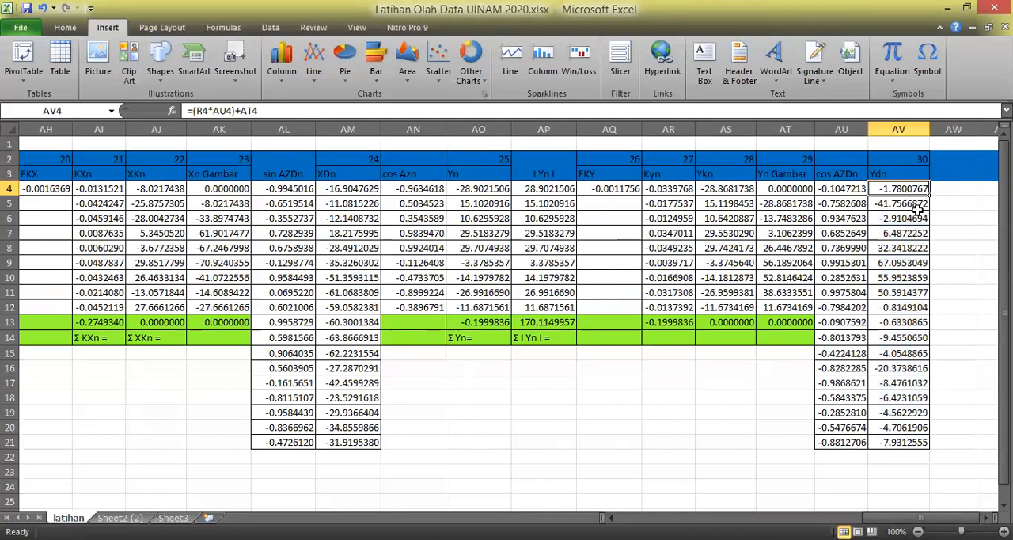
click(916, 204)
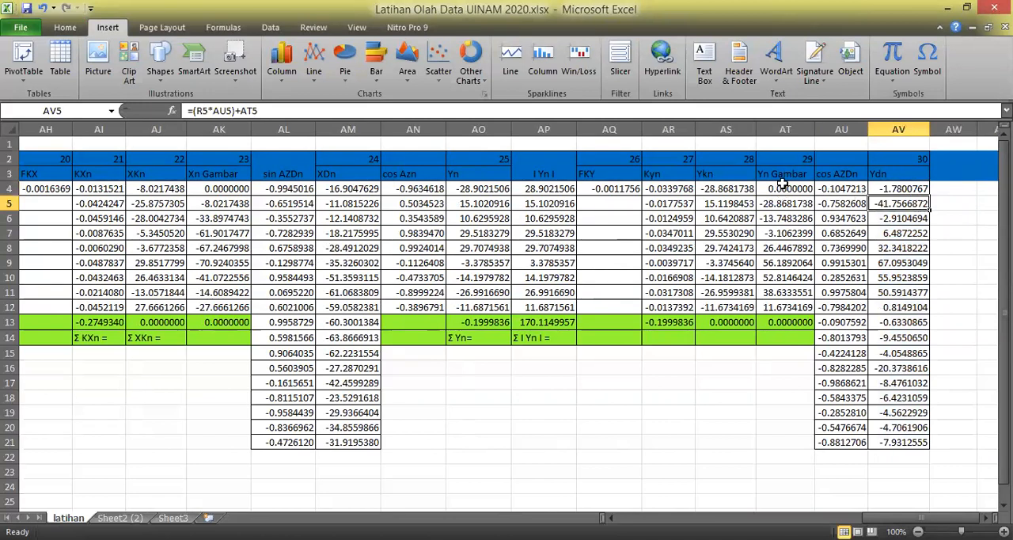
click(271, 111)
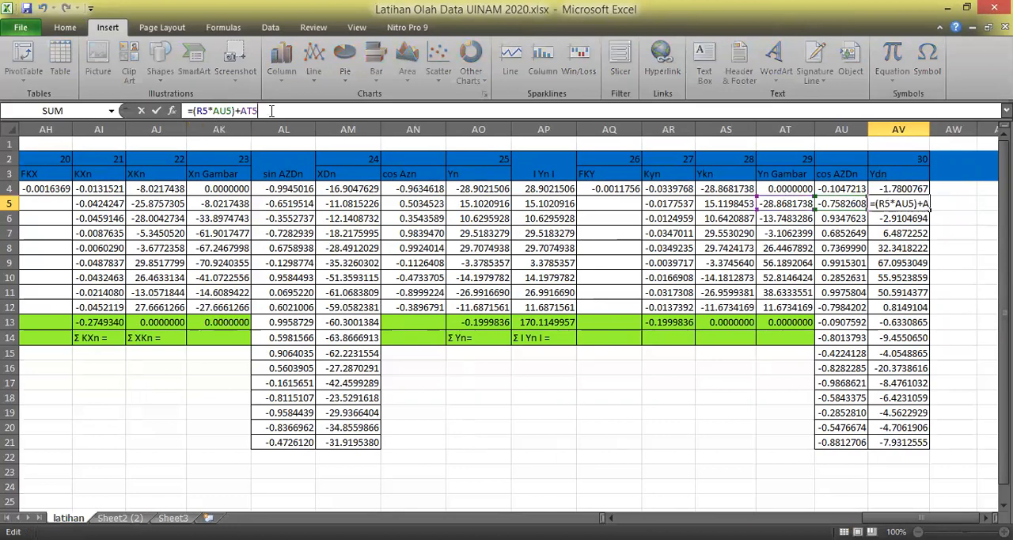
key(BackSpace)
text(4)
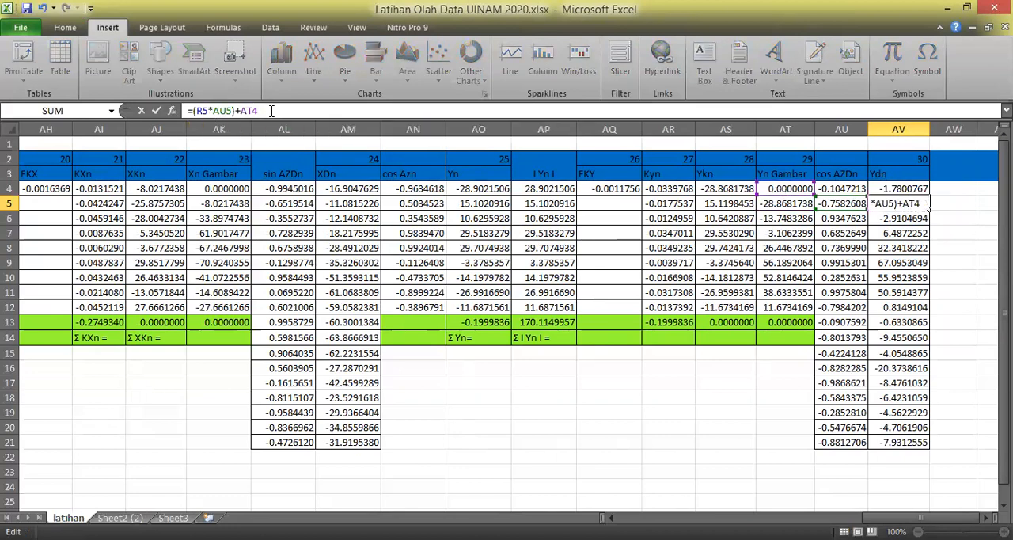
key(Return)
click(279, 111)
key(BackSpace)
text(5)
key(Return)
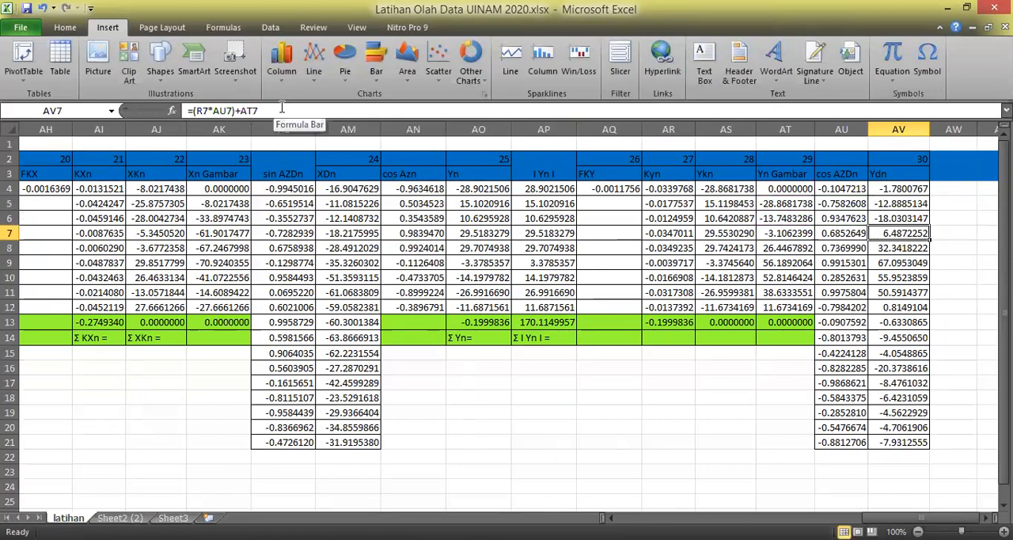
click(281, 109)
key(Return)
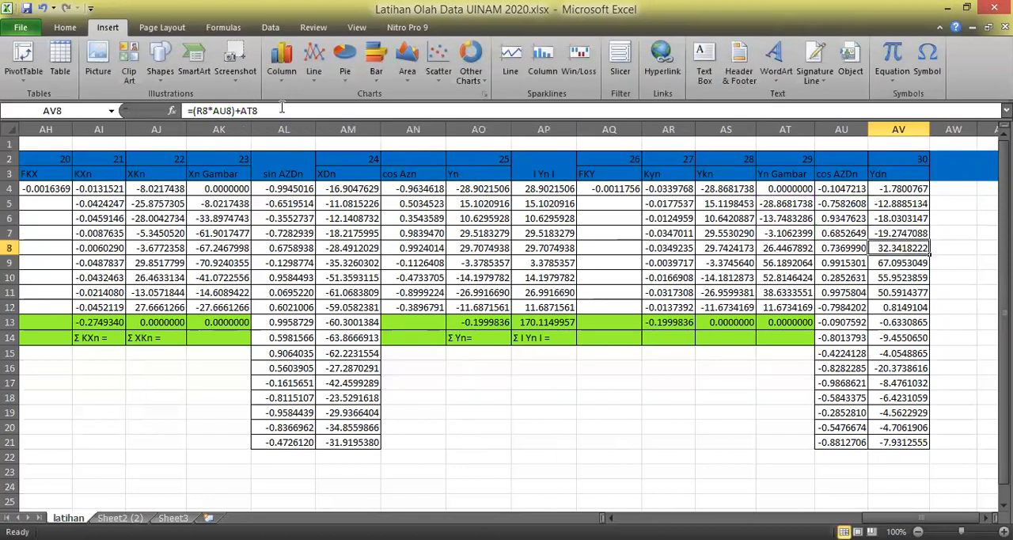
Change the Yn Gambar reference in the Ydn formulas in AV8 and AV9 to AT6.
click(281, 110)
key(BackSpace)
text(6)
key(Return)
click(281, 110)
key(BackSpace)
text(6)
key(Return)
Change the Yn Gambar reference in the Ydn formulas in AV10 and AV11 to AT7.
click(281, 110)
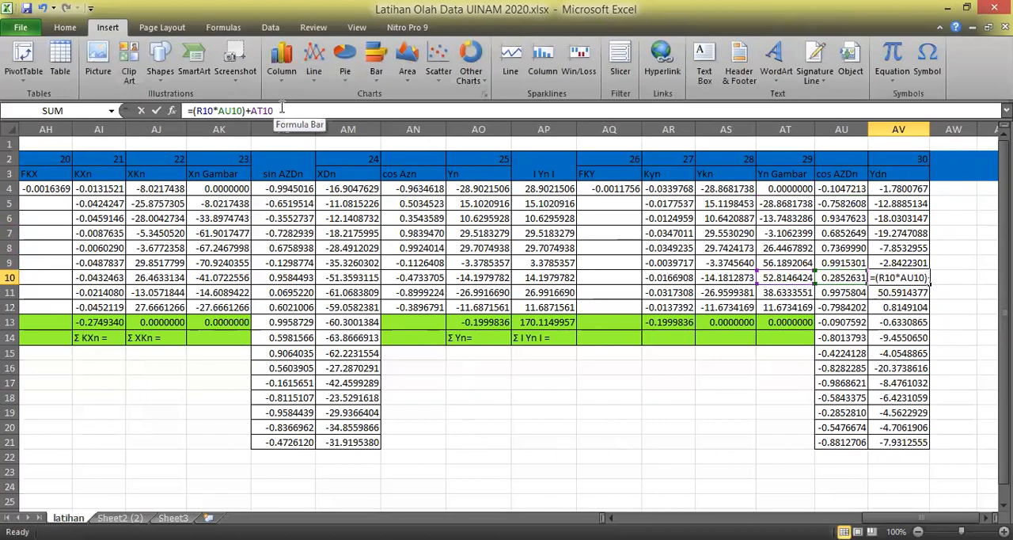
key(BackSpace)
key(BackSpace)
text(7)
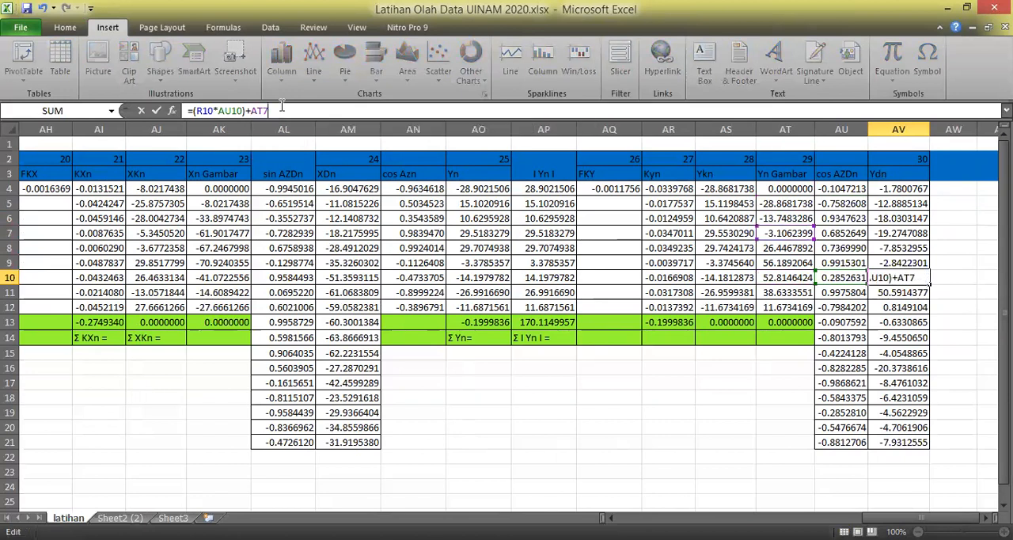
key(Return)
click(281, 110)
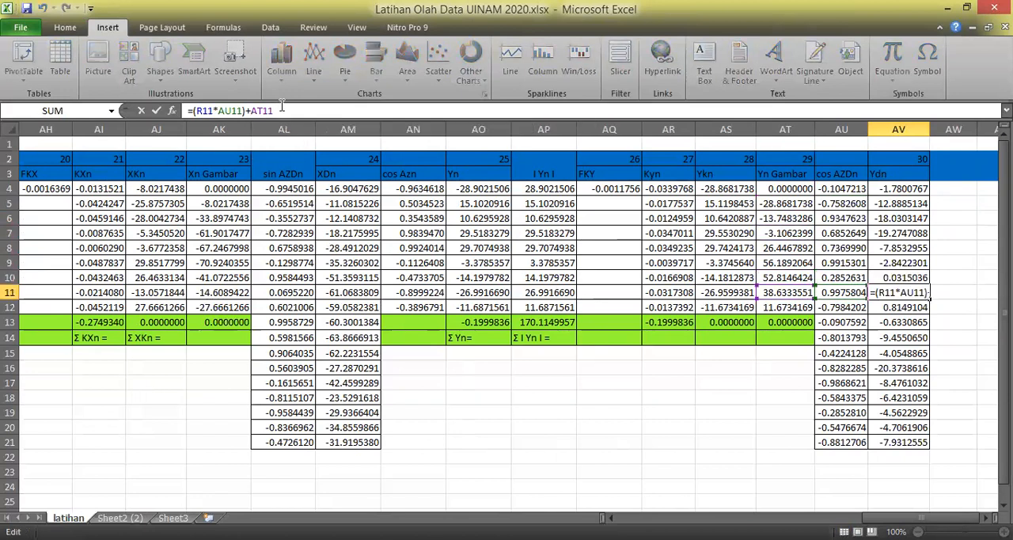
key(BackSpace)
key(BackSpace)
text(11)
key(Return)
Change the Yn Gambar reference in the Ydn formulas in AV12 and AV13 to AT8.
click(281, 110)
key(BackSpace)
key(BackSpace)
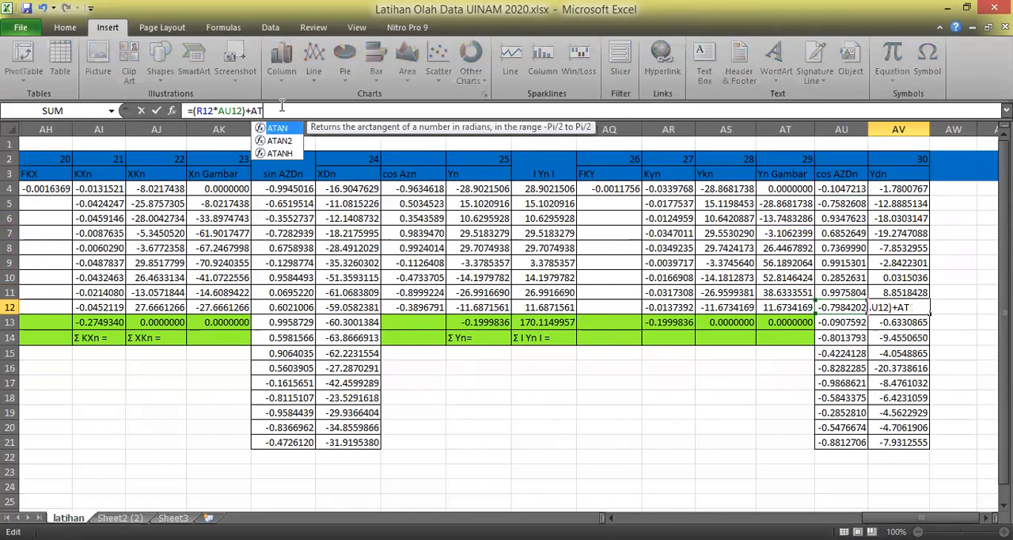
text(12)
key(Return)
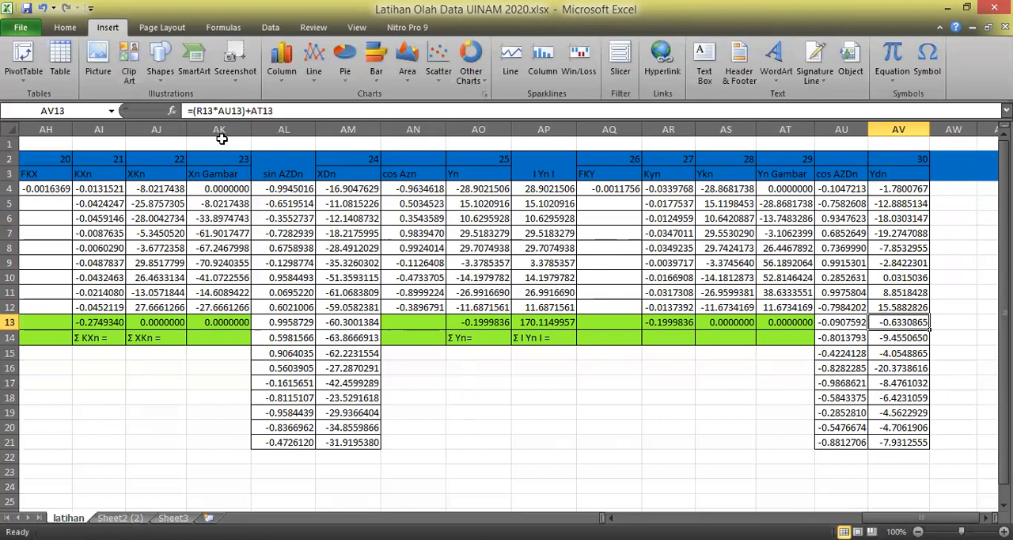
click(298, 110)
key(BackSpace)
key(BackSpace)
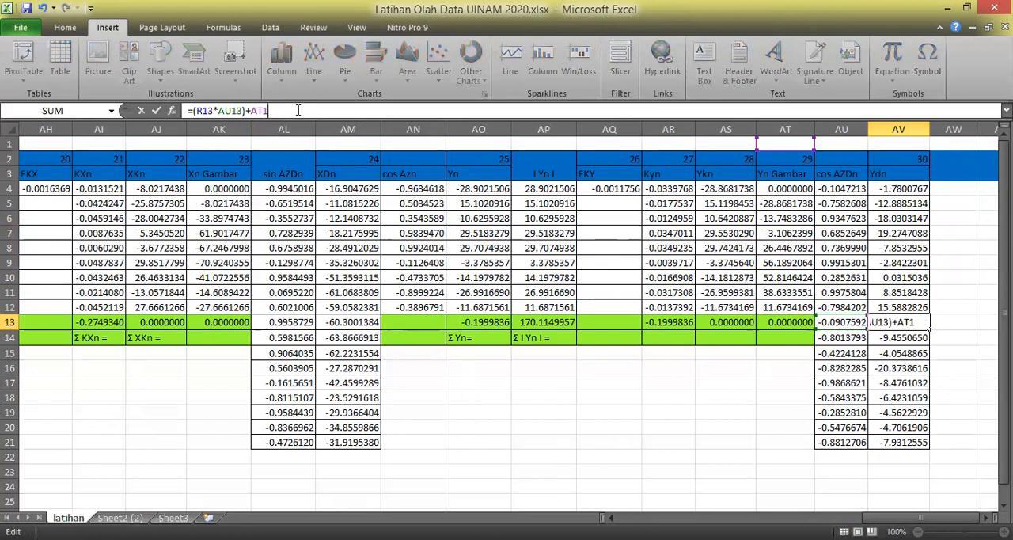
text(13)
key(Return)
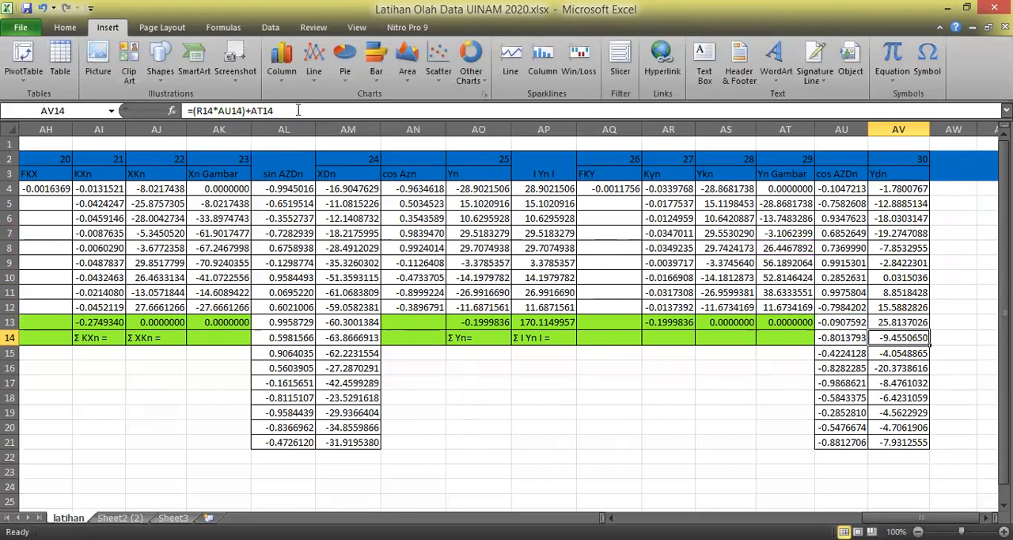
Change the Yn Gambar reference in the Ydn formulas in AV14 and AV15 to AT9.
click(295, 110)
key(BackSpace)
key(BackSpace)
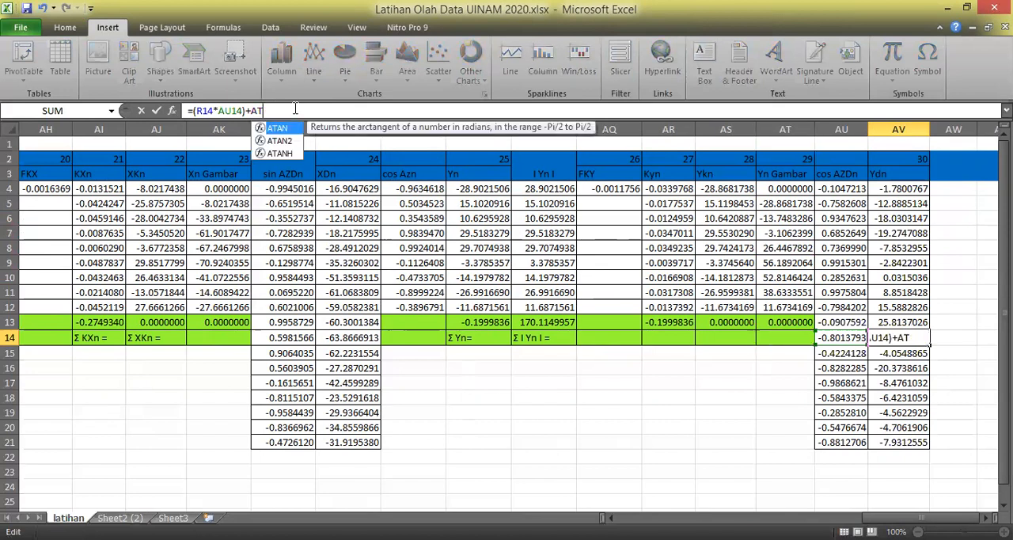
text(14)
key(Return)
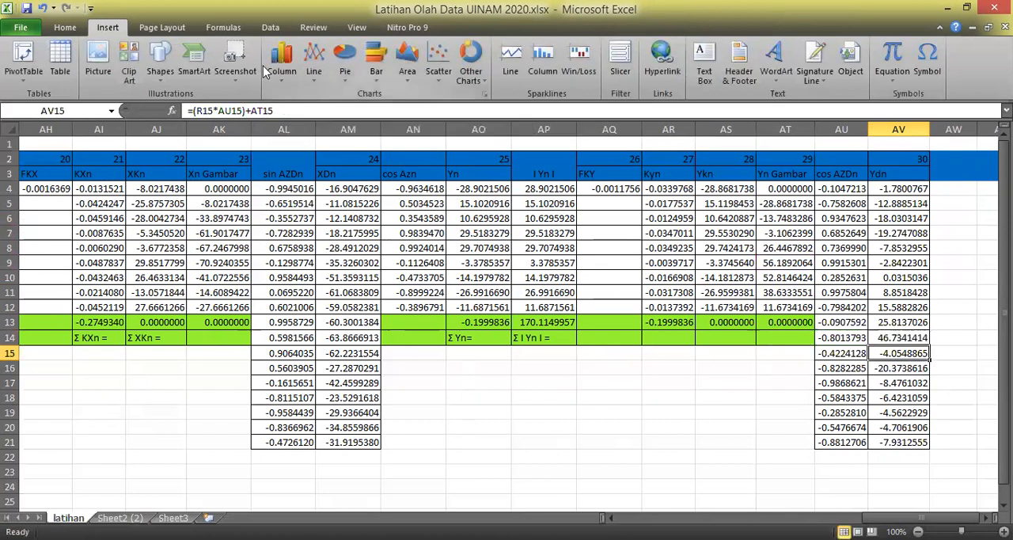
click(281, 110)
key(BackSpace)
key(BackSpace)
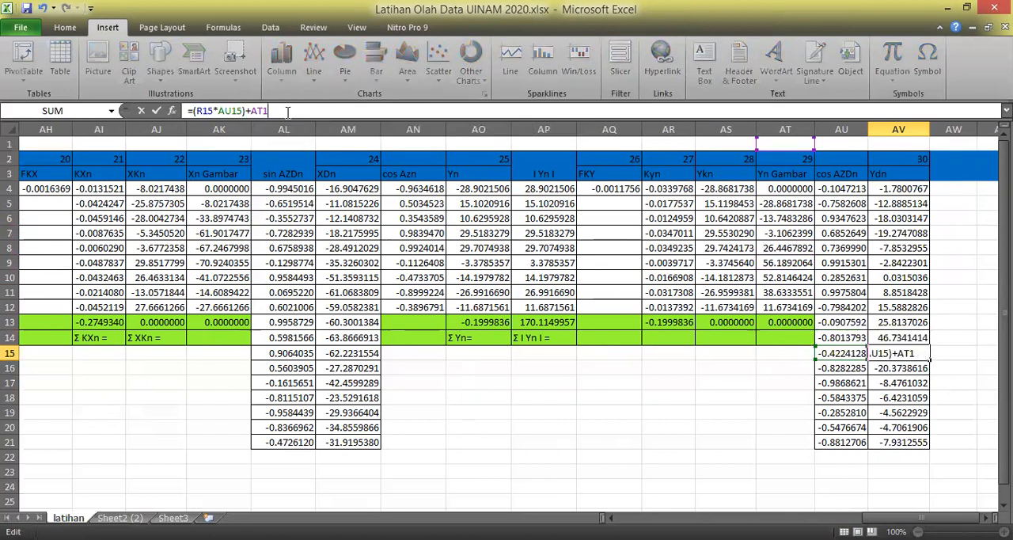
text(15)
key(Return)
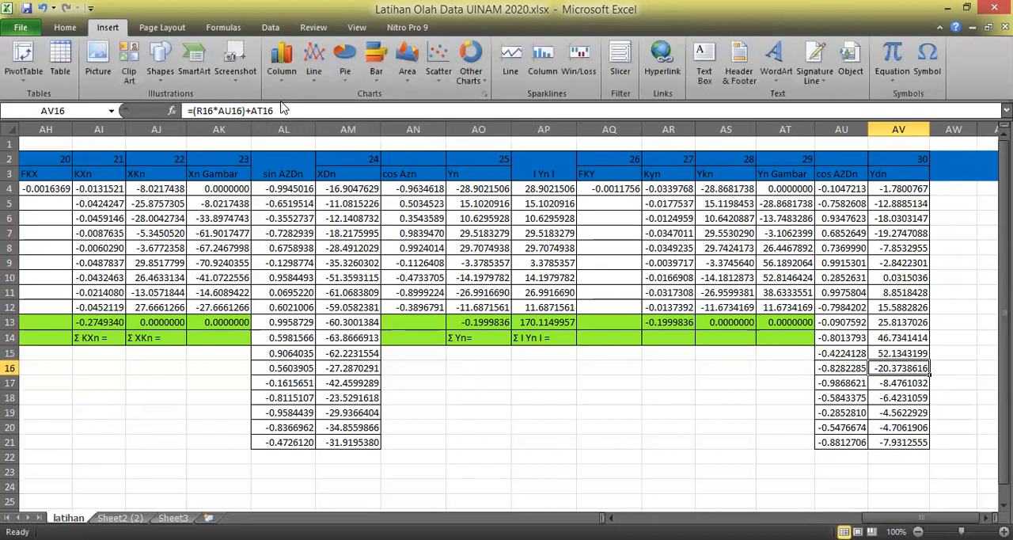
Change the Yn Gambar reference in the Ydn formulas in AV16 and AV17 to AT10.
click(311, 111)
key(BackSpace)
text(0)
key(Return)
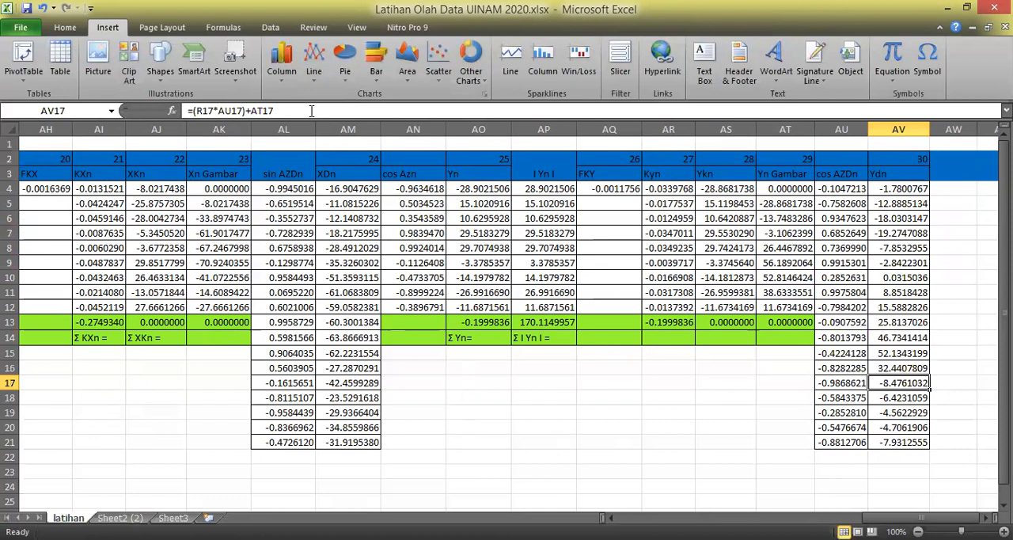
click(312, 111)
key(BackSpace)
text(0)
key(Return)
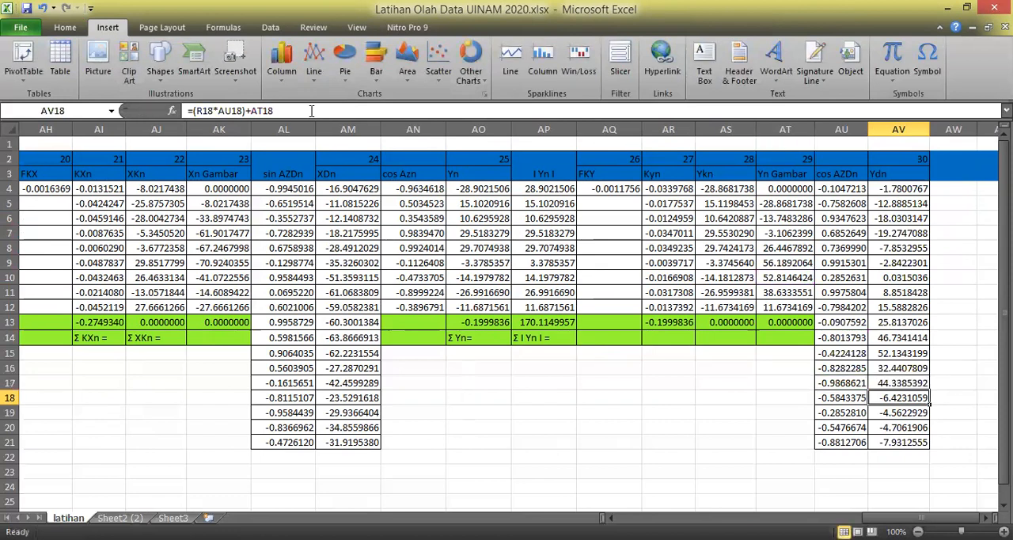
Change the Yn Gambar reference in the Ydn formulas in AV18 and AV19 to AT11.
click(311, 111)
key(BackSpace)
text(1)
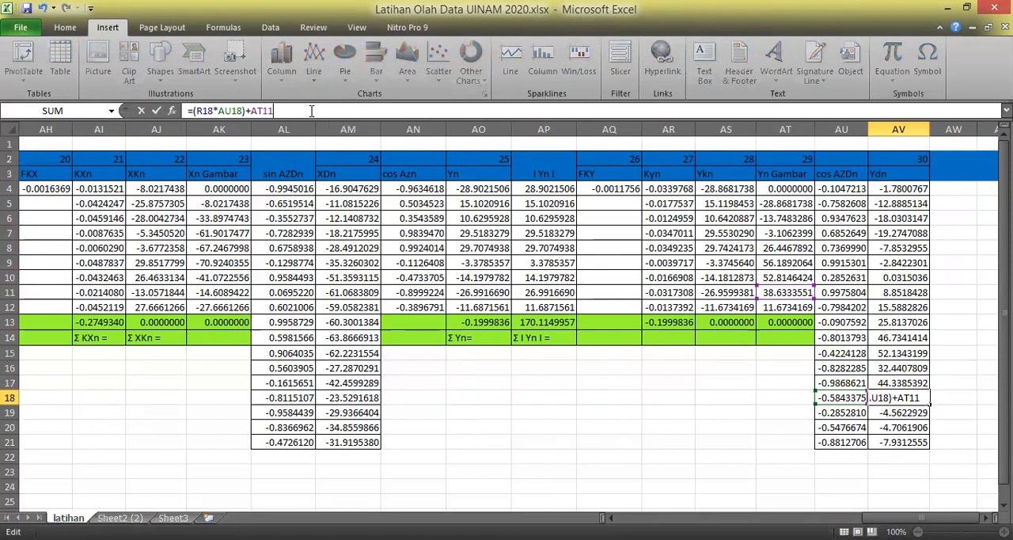
key(Return)
click(311, 111)
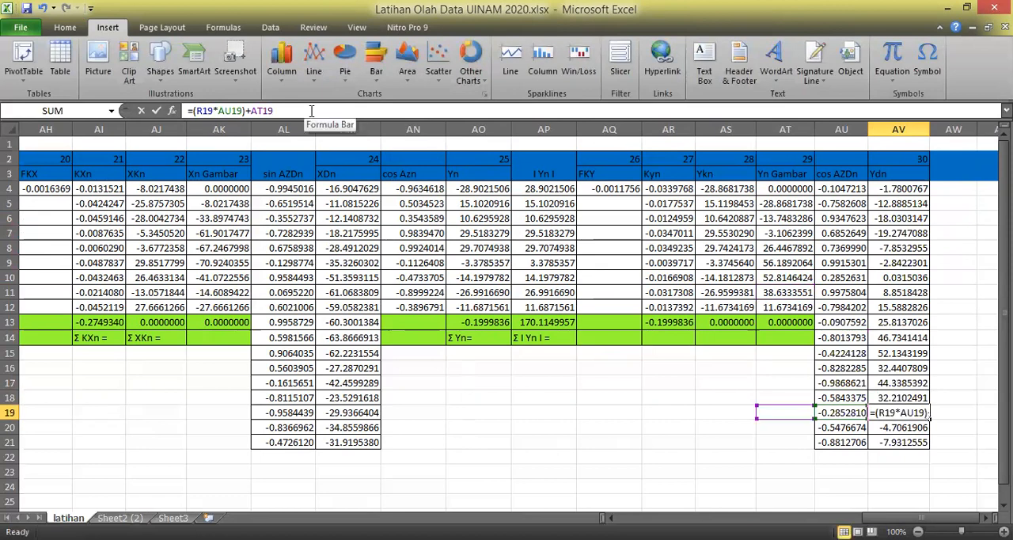
key(BackSpace)
text(1)
key(Return)
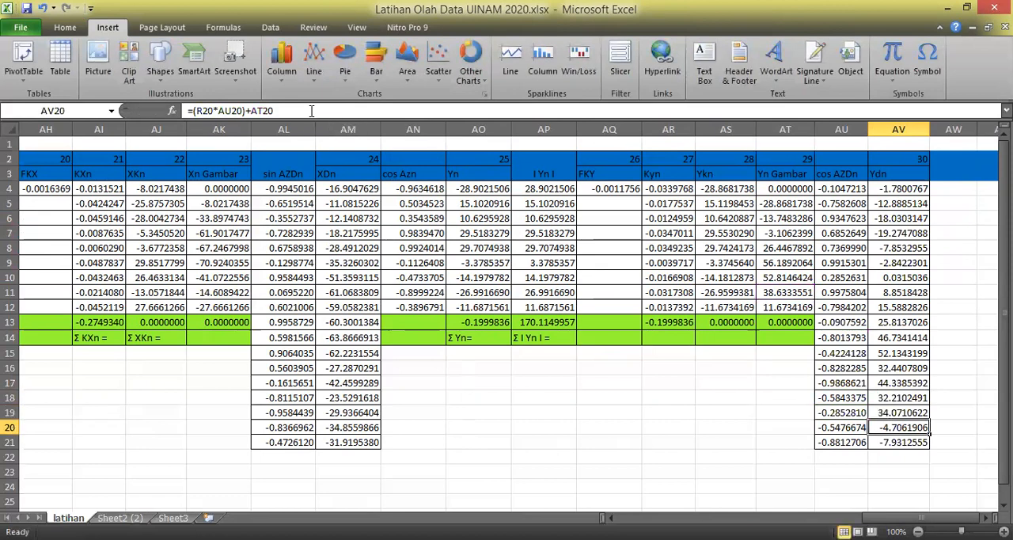
Change the Yn Gambar reference in the Ydn formulas in AV20 and AV21 to AT12.
click(311, 111)
key(BackSpace)
key(BackSpace)
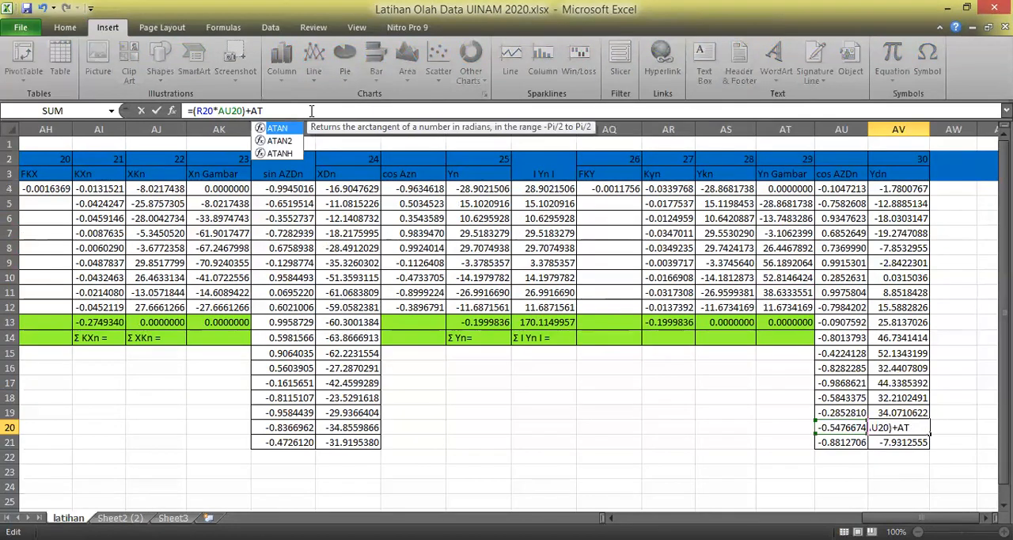
text(12)
key(Return)
click(311, 111)
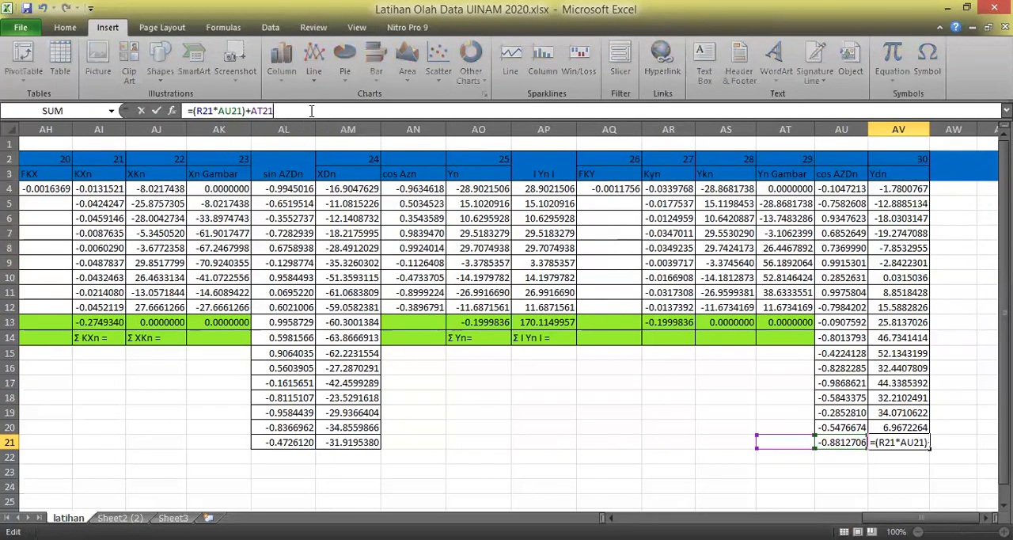
key(BackSpace)
key(BackSpace)
text(12)
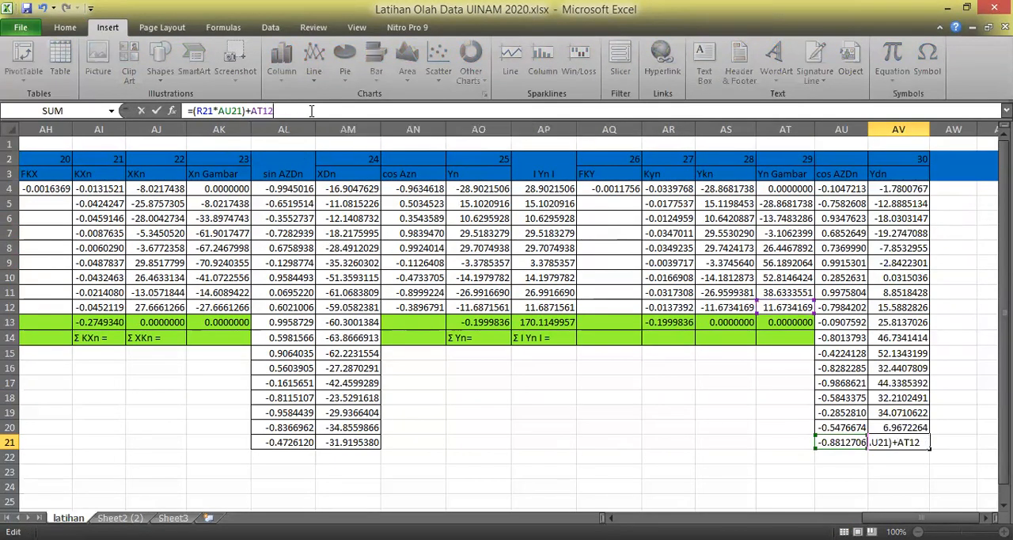
key(Return)
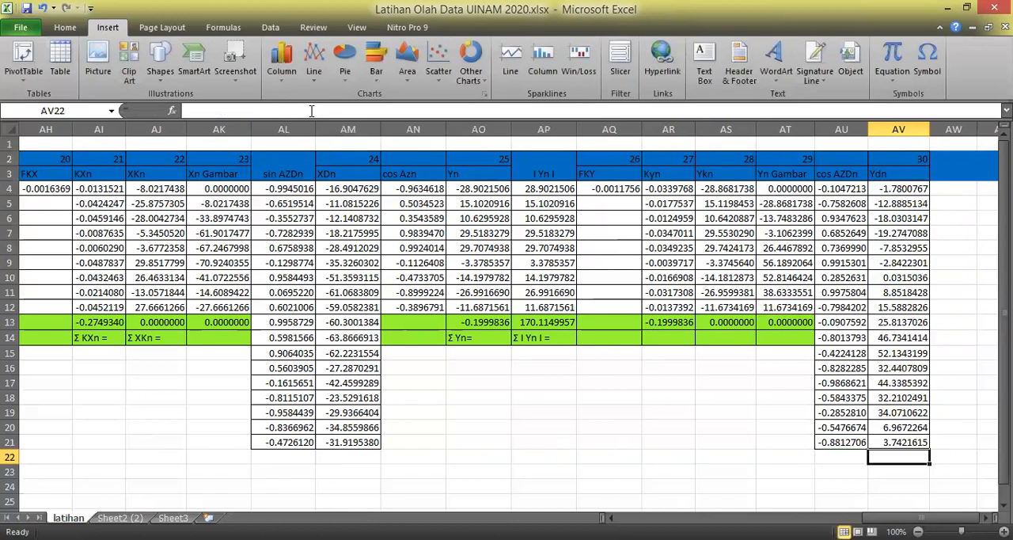
Check the Ydn formulas cell by cell from AV4 down to AV21 for the correct Yn Gambar references.
click(916, 189)
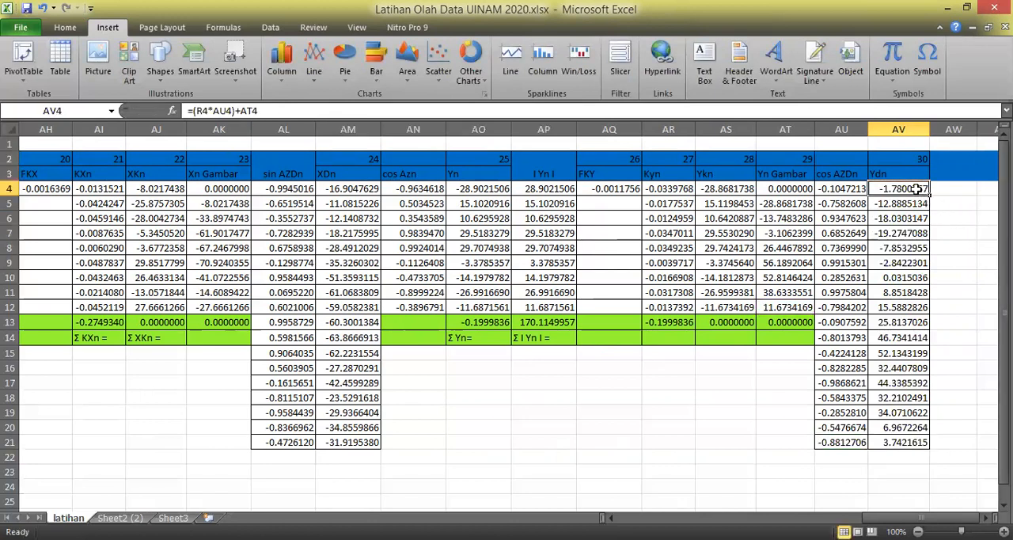
key(Down)
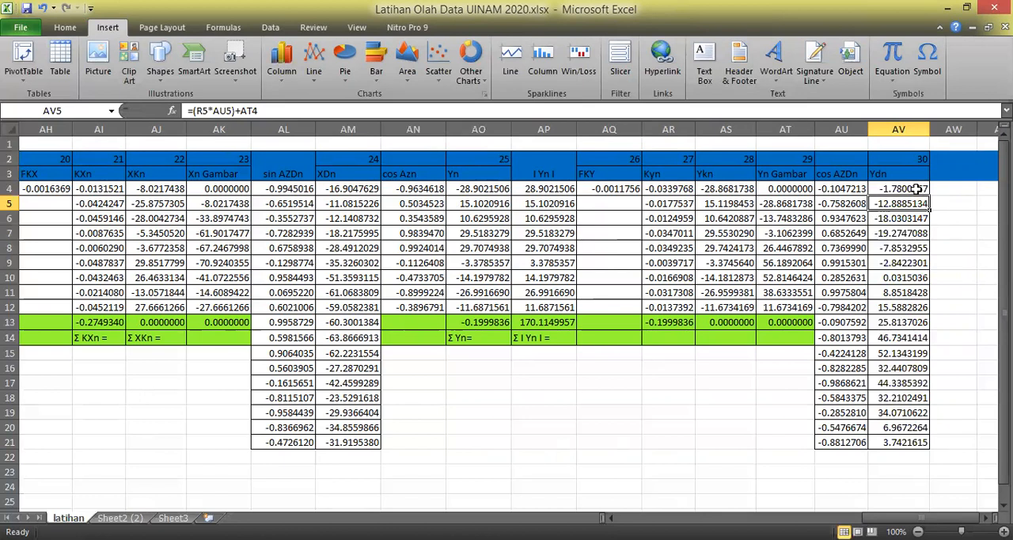
key(Down)
key(Down)
key(Down)
key(Down)
key(Down)
key(Down)
key(Down)
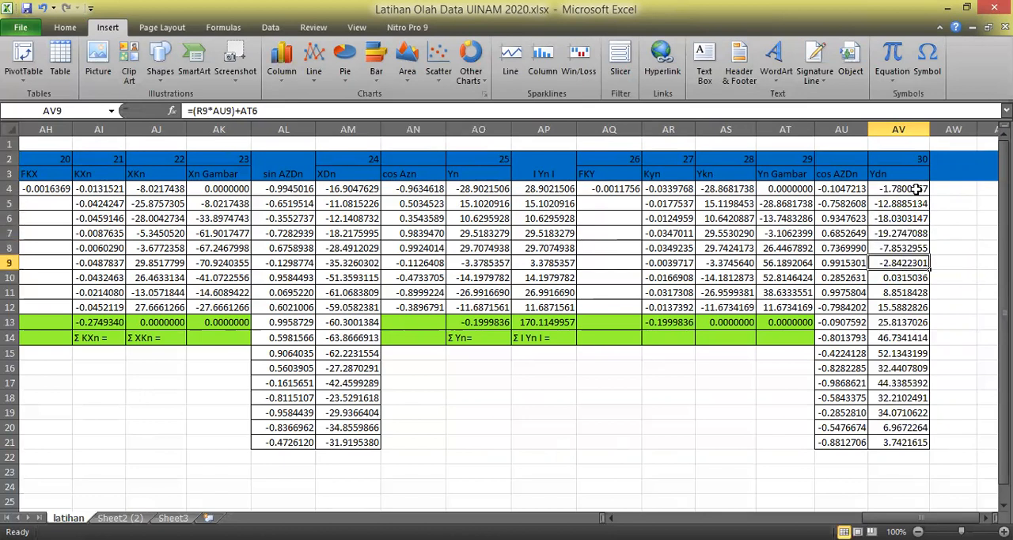
key(Down)
key(Down)
key(Down)
key(Down)
key(Down)
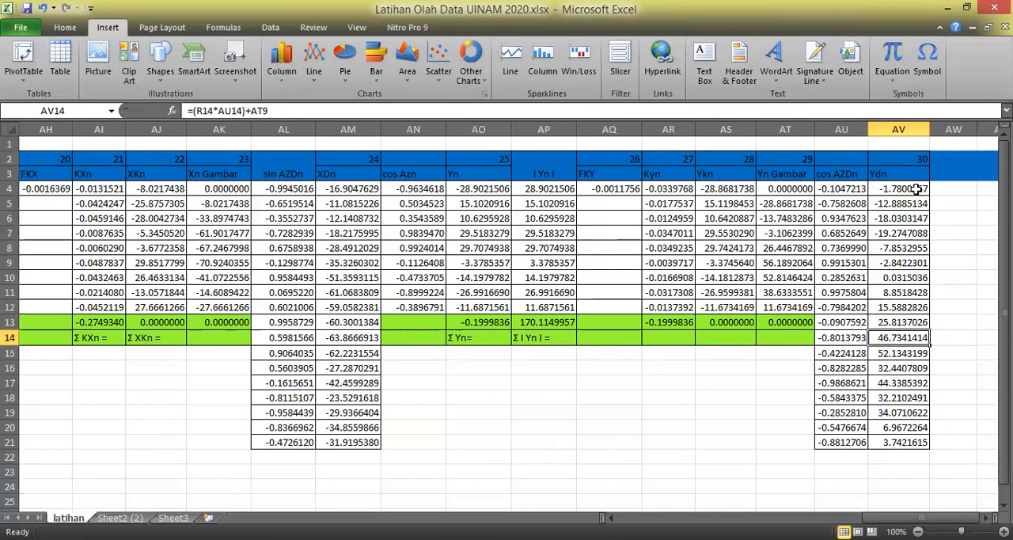
key(Down)
key(Down)
key(Down)
key(Down)
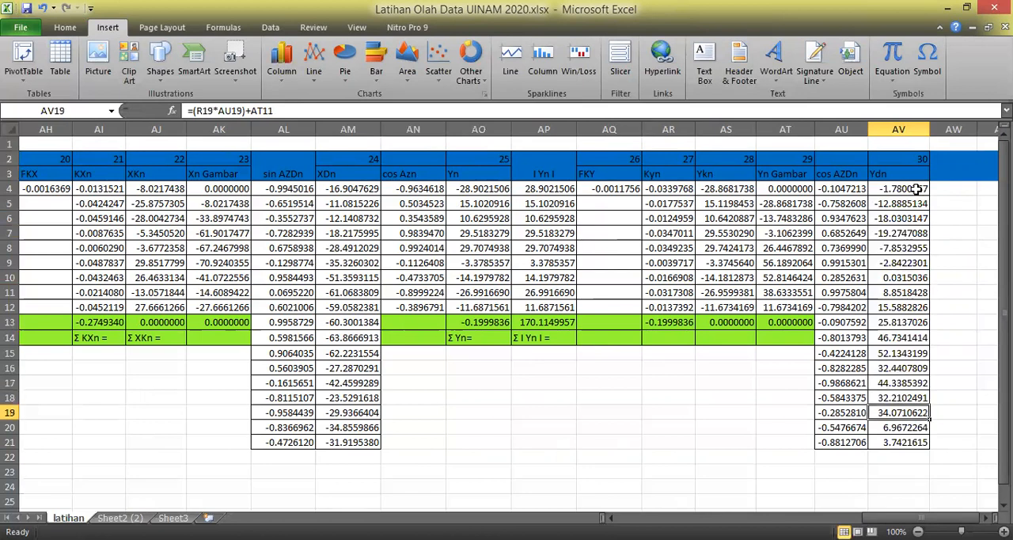
key(Down)
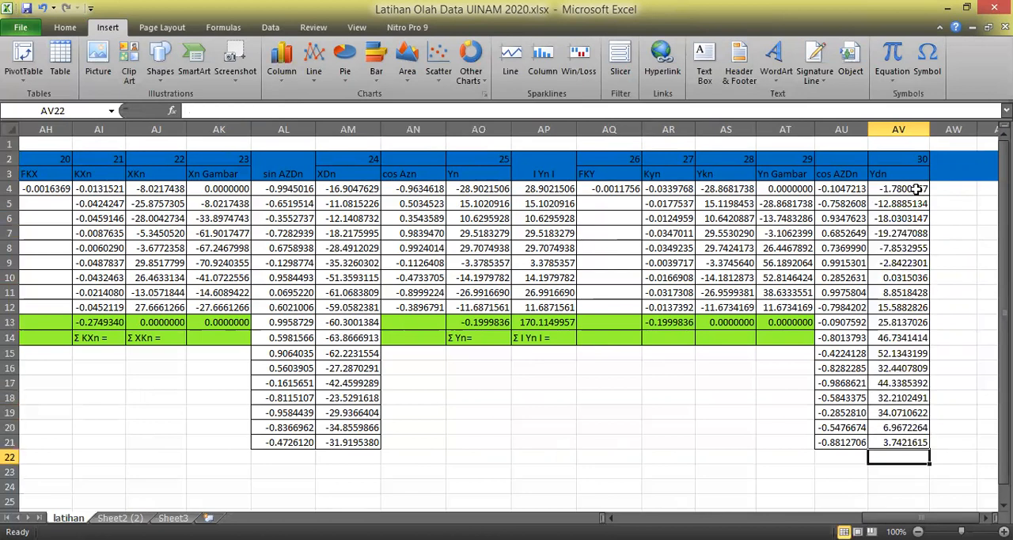
click(752, 428)
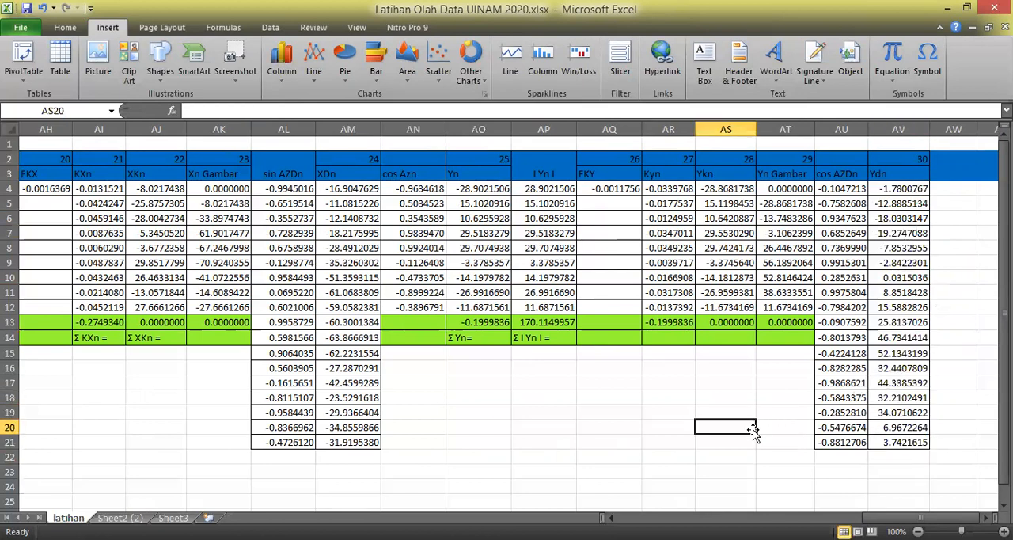
mouse_move(907, 513)
mouse_down()
mouse_move(894, 512)
mouse_move(901, 506)
mouse_up()
mouse_move(911, 518)
mouse_down()
mouse_move(887, 517)
mouse_move(910, 518)
mouse_up()
click(569, 471)
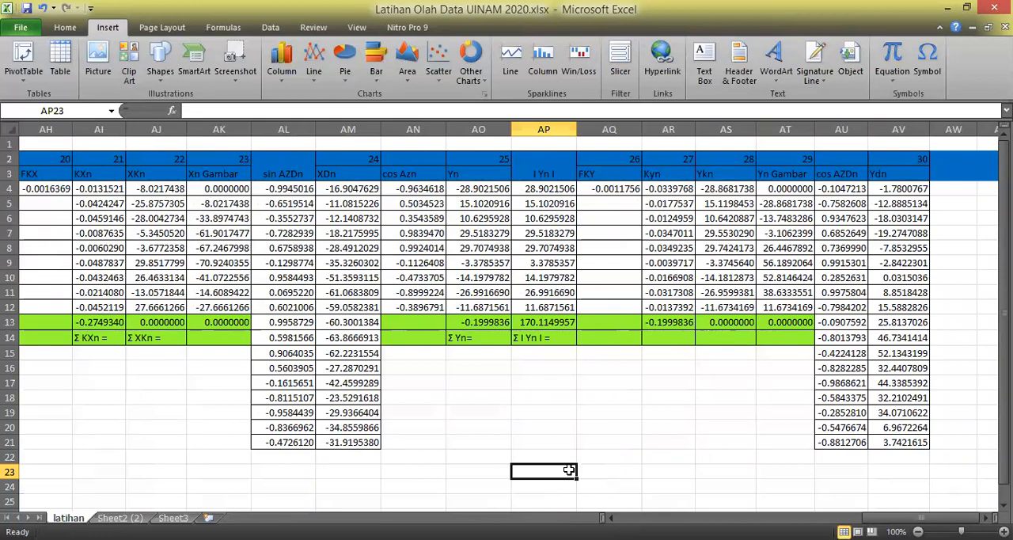
Display the worksheet's formulas instead of values and review them across the Ddn to KXn columns.
drag(914, 517, 847, 517)
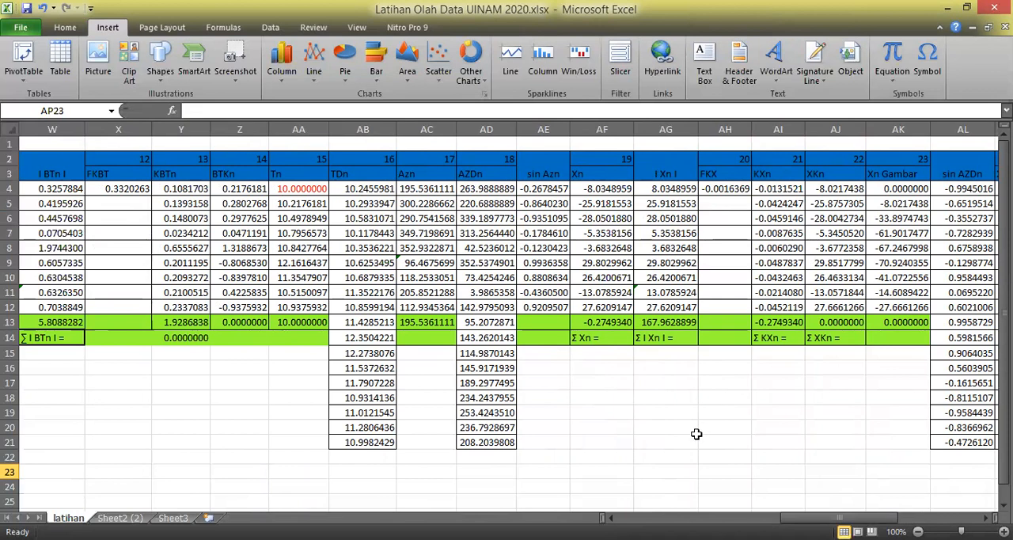
click(407, 193)
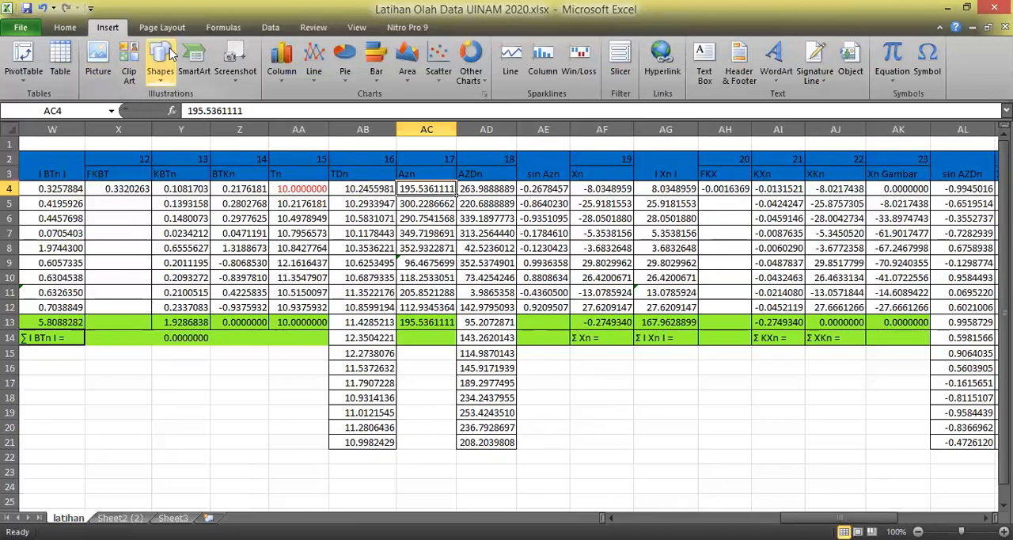
click(224, 27)
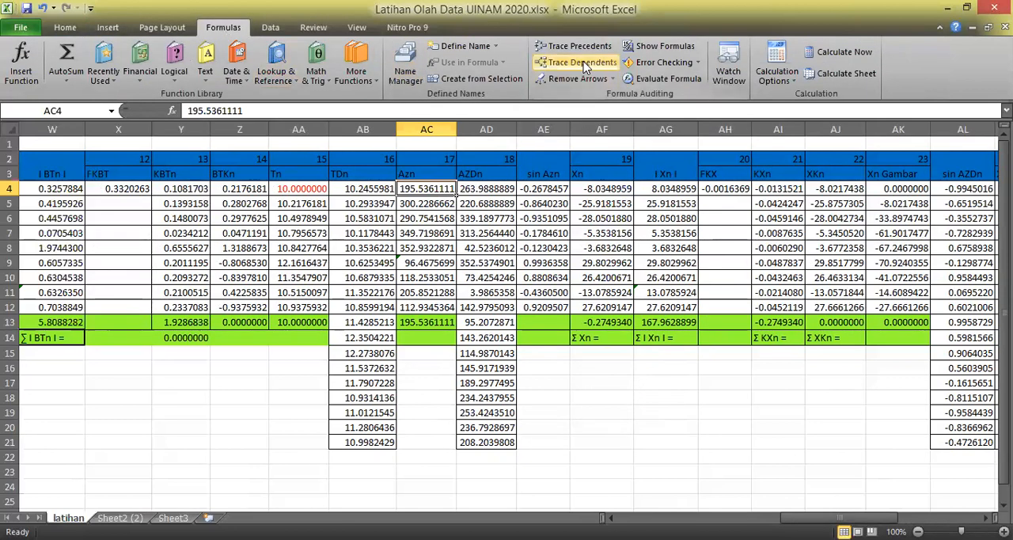
click(659, 46)
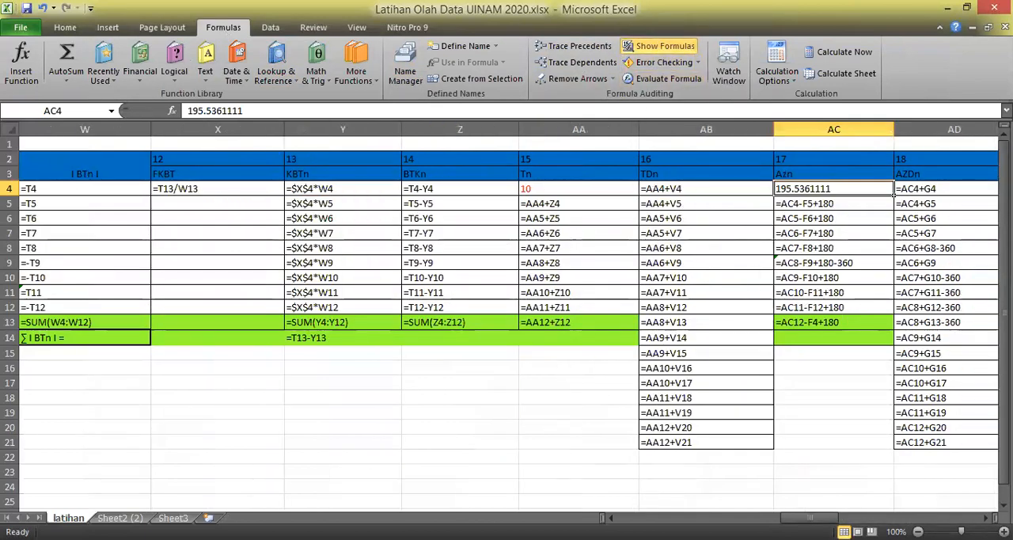
drag(810, 518, 774, 517)
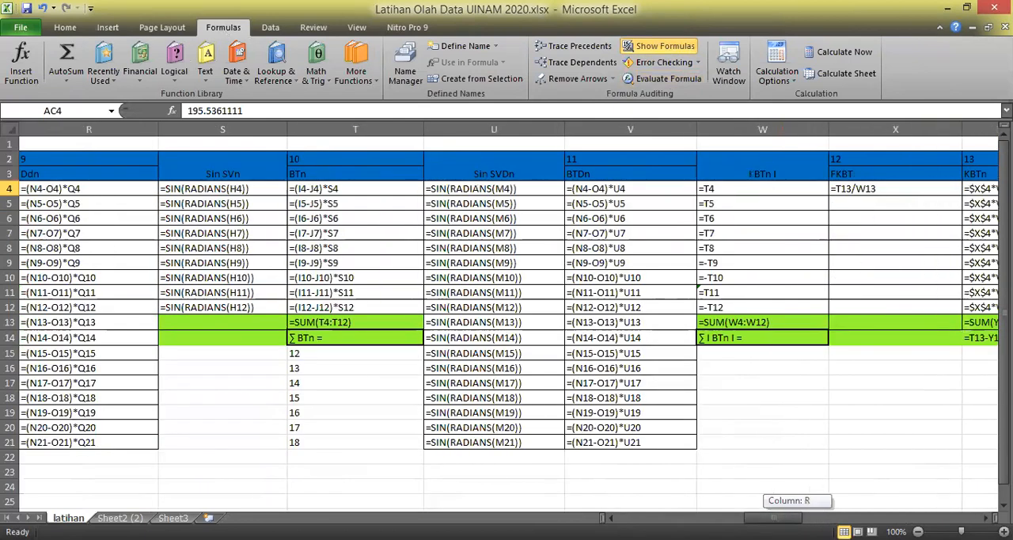
drag(774, 518, 839, 511)
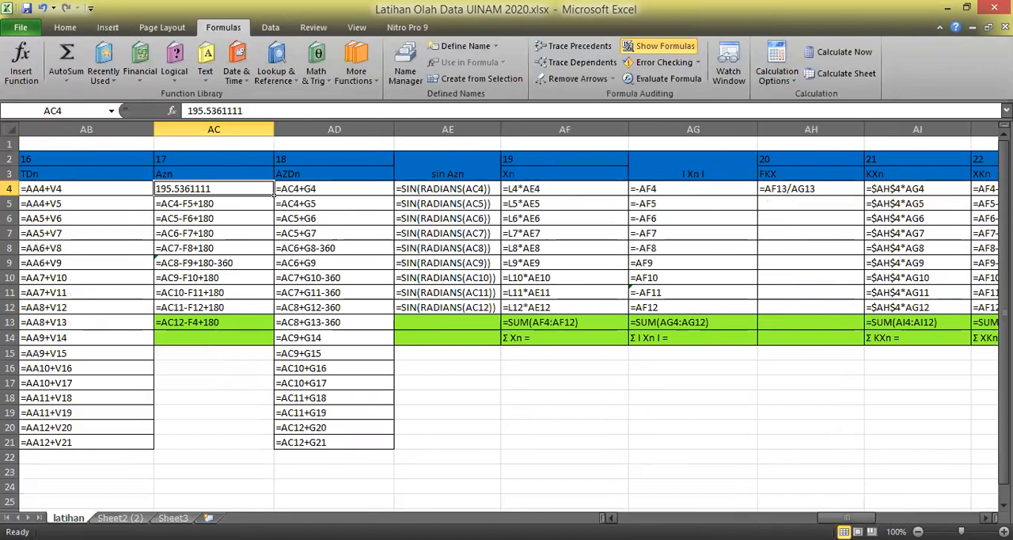
Switch the worksheet back from formulas to calculated values and return to the Yn Gambar and Ydn columns.
click(704, 471)
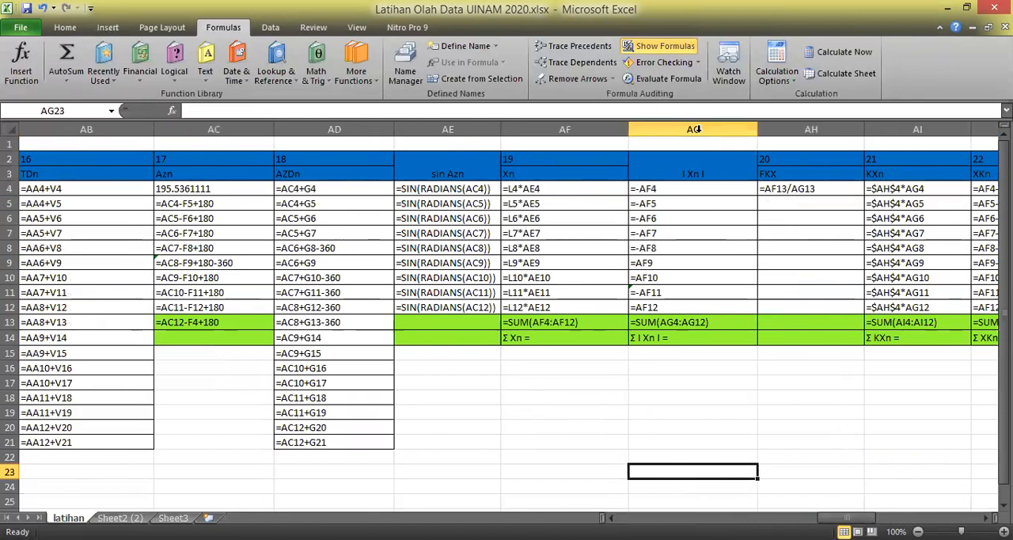
click(657, 47)
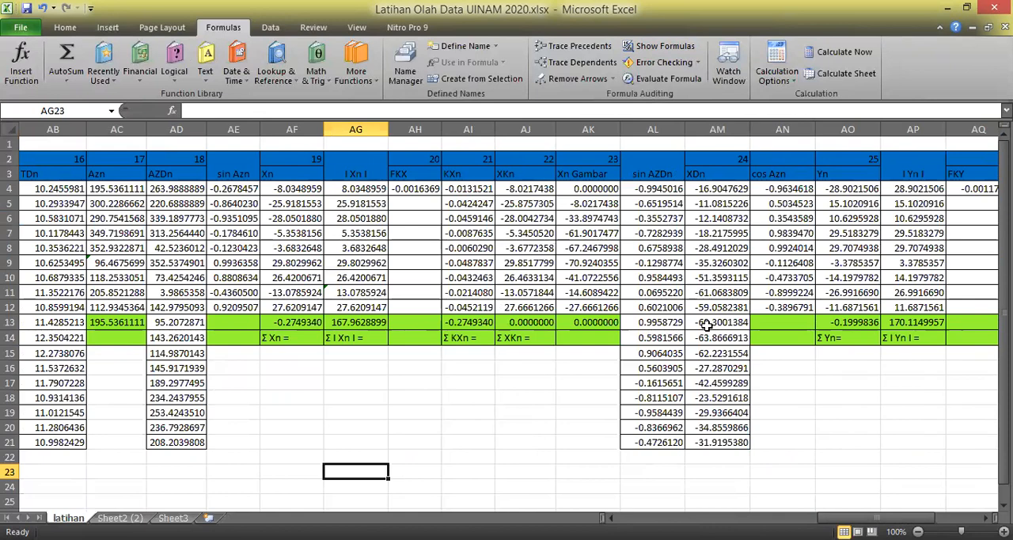
drag(877, 518, 893, 518)
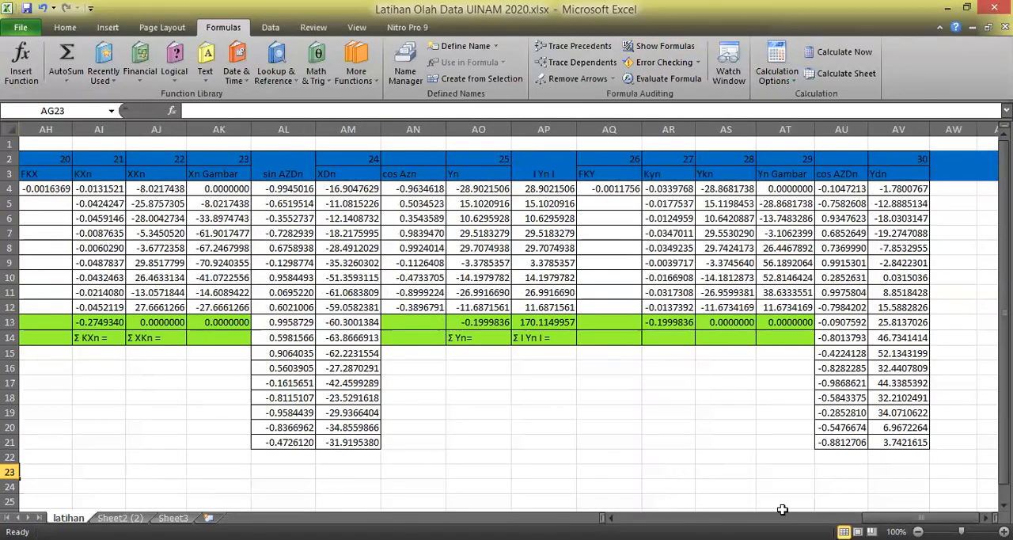